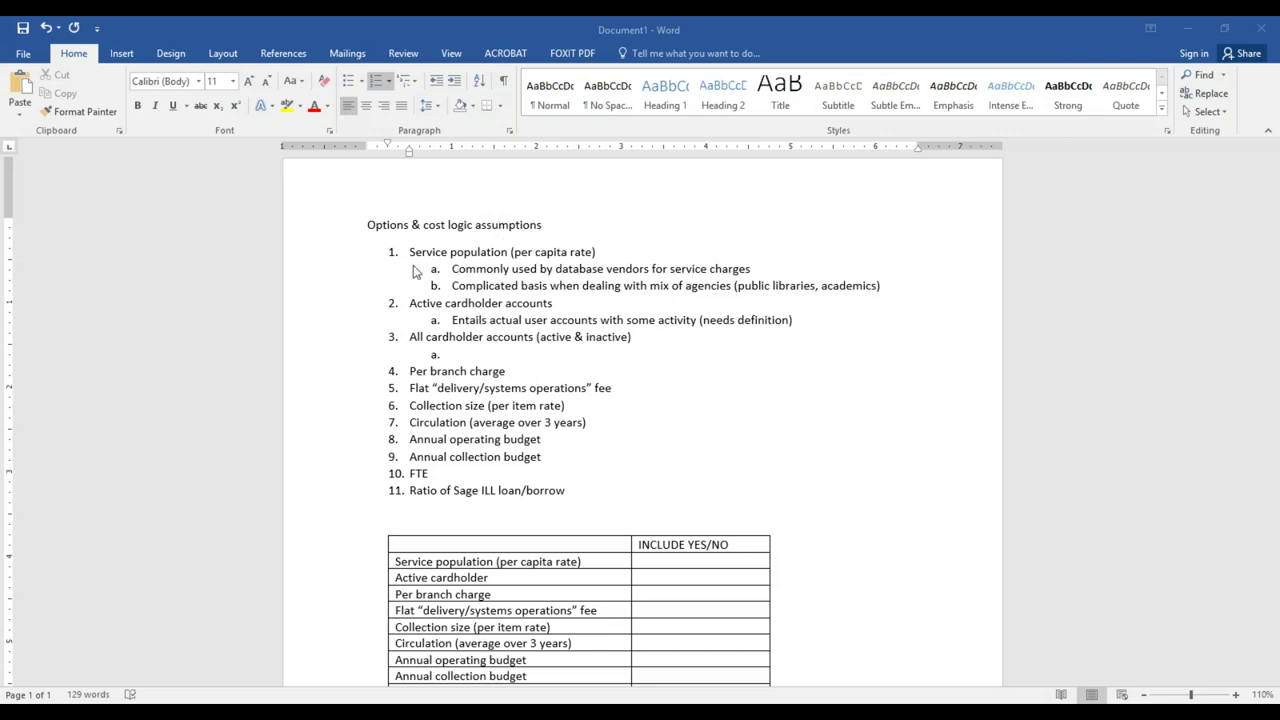
Insert the numbered item "Type of entity (public library, schools)" above "Per branch charge", with the sub-item "EZ proxy".
{"action": "left_click", "coordinate": [489, 353]}
{"action": "key", "text": "Down"}
{"action": "key", "text": "Home"}
{"action": "key", "text": "Return"}
{"action": "key", "text": "Up"}
{"action": "type", "text": "Type of entity (public library, schools)"}
{"action": "key", "text": "Return"}
{"action": "key", "text": "Tab"}
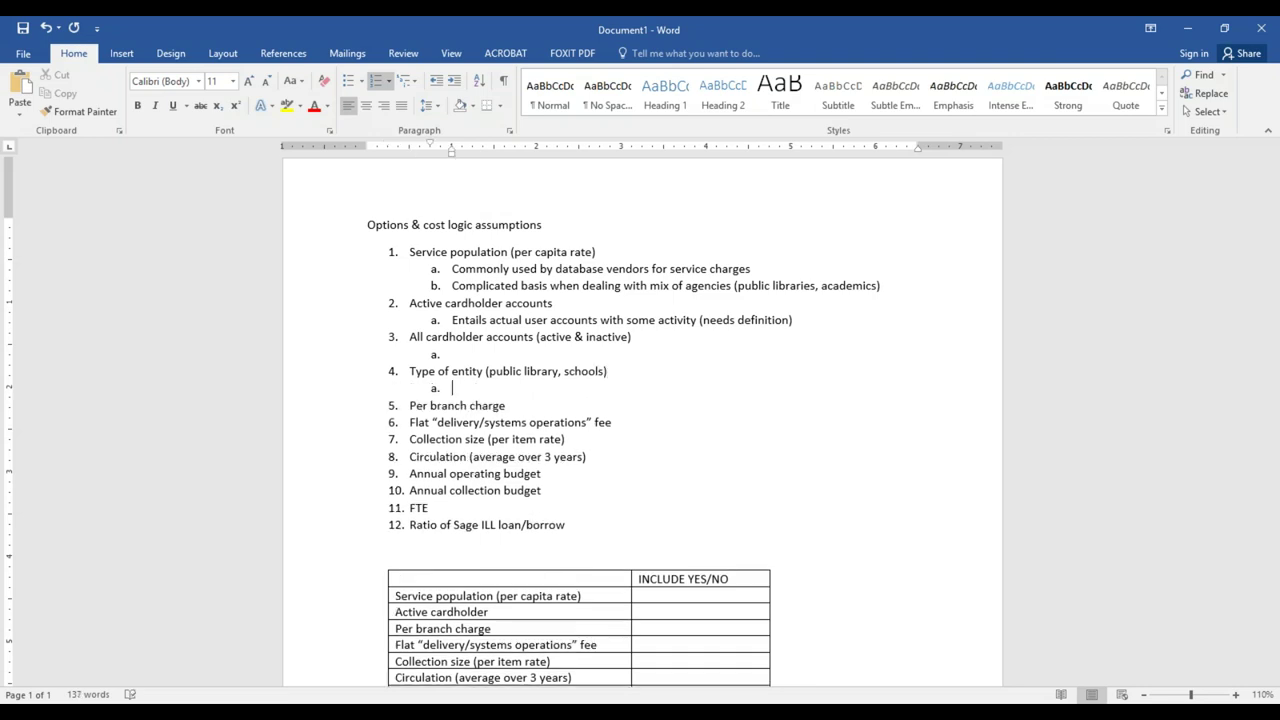
{"action": "type", "text": "EZ proxy"}
Add the sub-item "Community colleges" above "EZ proxy", with "Databases access" nested one level below it.
{"action": "left_click", "coordinate": [451, 388]}
{"action": "key", "text": "Return"}
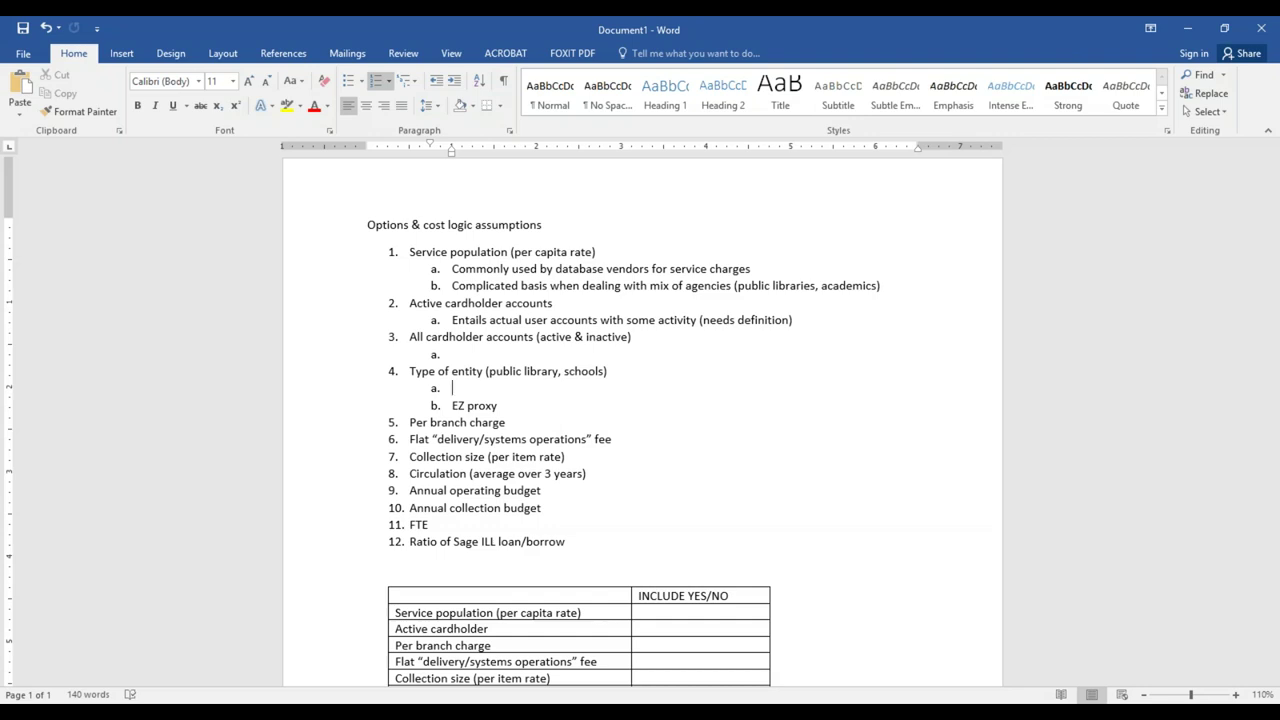
{"action": "type", "text": "d"}
{"action": "key", "text": "BackSpace"}
{"action": "type", "text": "Community colleges"}
{"action": "key", "text": "Return"}
{"action": "key", "text": "Tab"}
{"action": "type", "text": "d"}
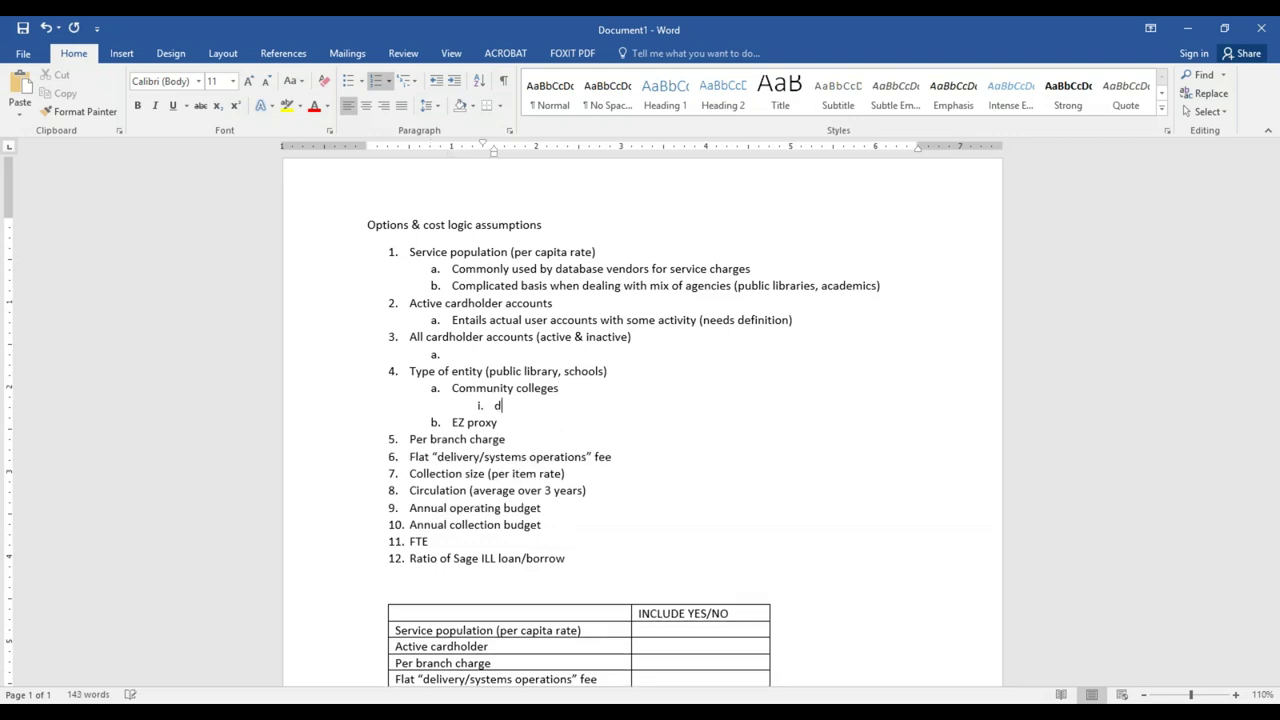
{"action": "type", "text": "atabases access"}
Add the sub-item "Schools" after "EZ proxy", with "Sage staff import patron records" nested one level below it.
{"action": "left_click", "coordinate": [511, 422]}
{"action": "left_click", "coordinate": [452, 422]}
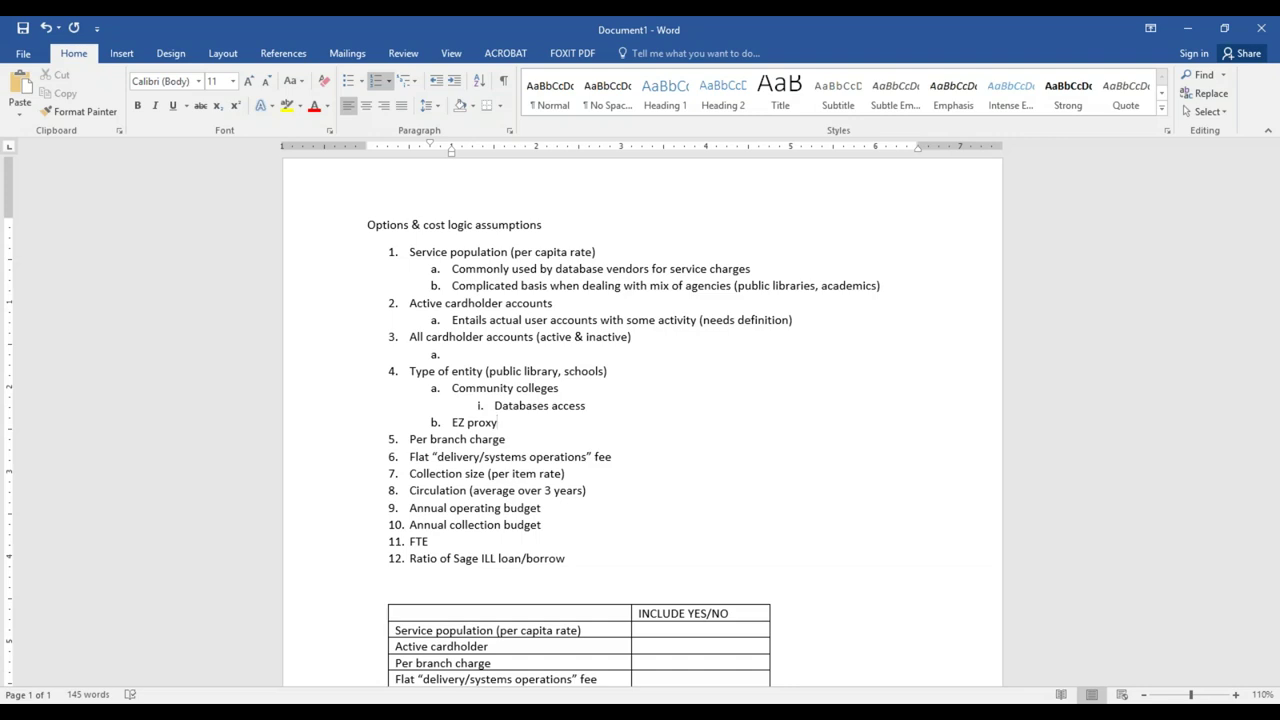
{"action": "key", "text": "Return"}
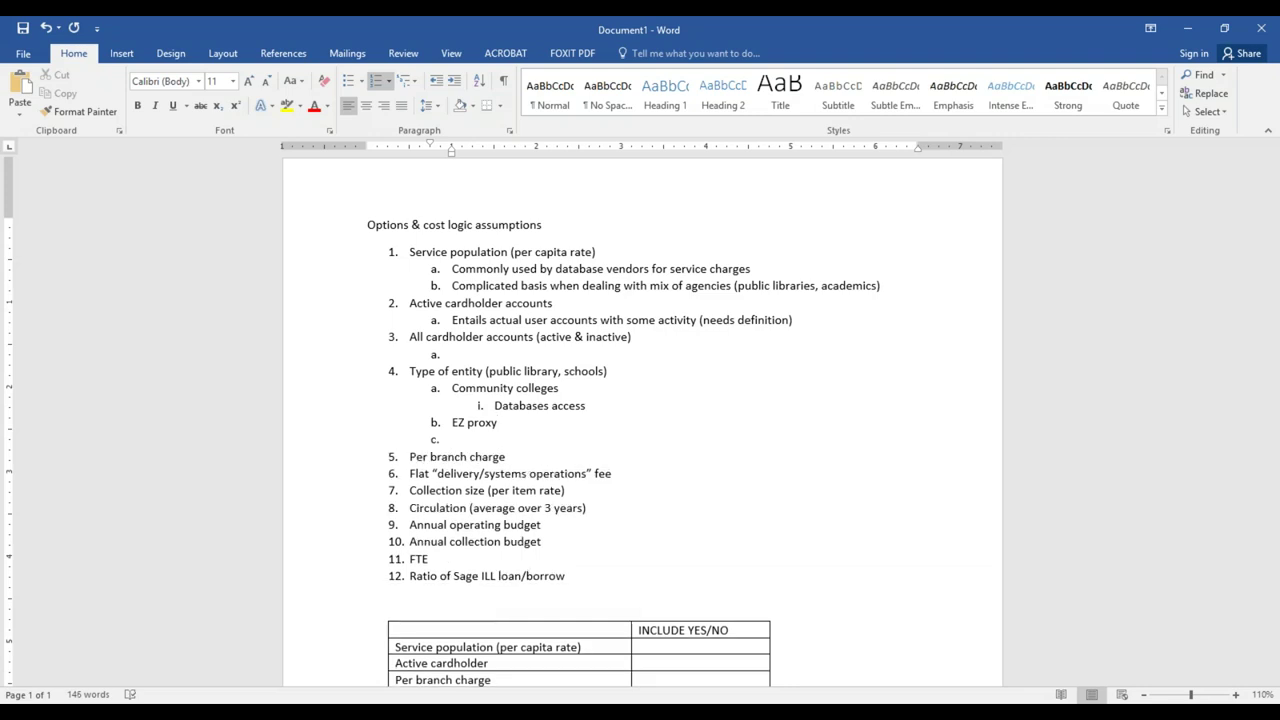
{"action": "type", "text": "Schools"}
{"action": "key", "text": "Return"}
{"action": "key", "text": "Tab"}
{"action": "type", "text": "importi"}
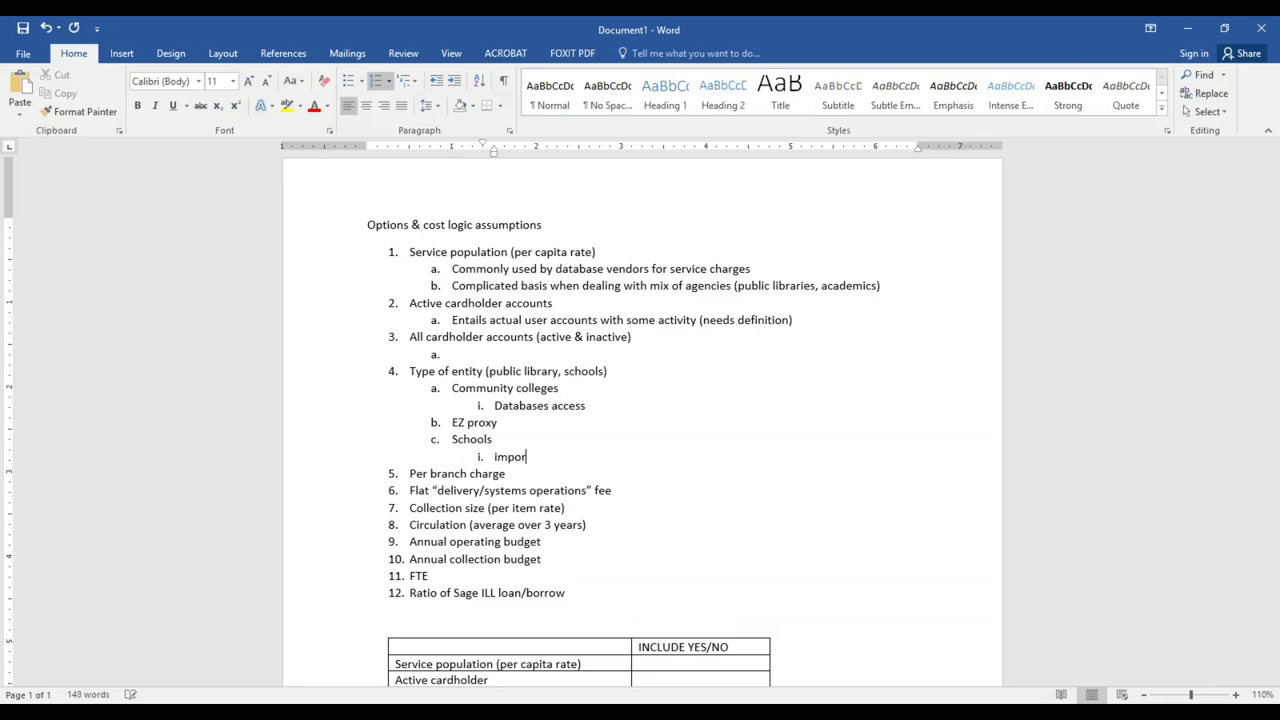
{"action": "key", "text": "BackSpace"}
{"action": "key", "text": "BackSpace"}
{"action": "key", "text": "BackSpace"}
{"action": "key", "text": "BackSpace"}
{"action": "key", "text": "BackSpace"}
{"action": "key", "text": "BackSpace"}
{"action": "key", "text": "BackSpace"}
{"action": "type", "text": "Sage staff import patron records"}
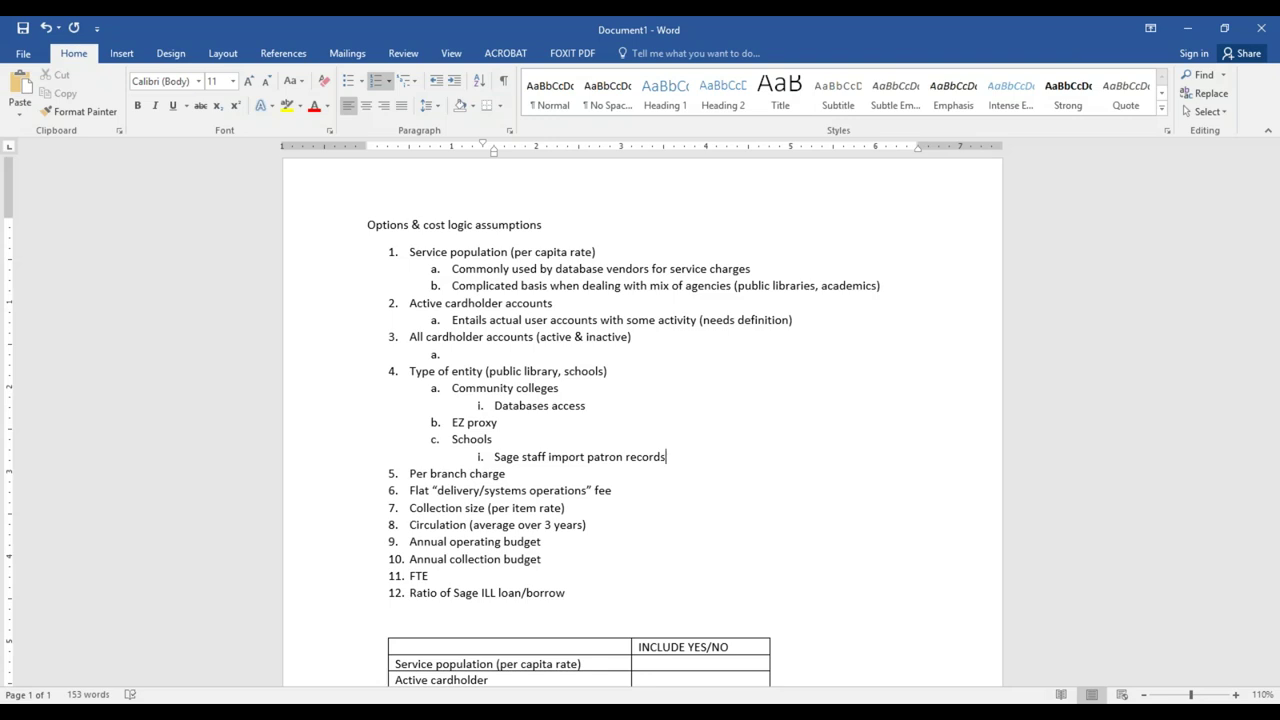
Extend the nested item under "Community colleges" to read "Databases access configuration".
{"action": "left_click", "coordinate": [492, 439]}
{"action": "left_click", "coordinate": [585, 405]}
{"action": "type", "text": "configuration"}
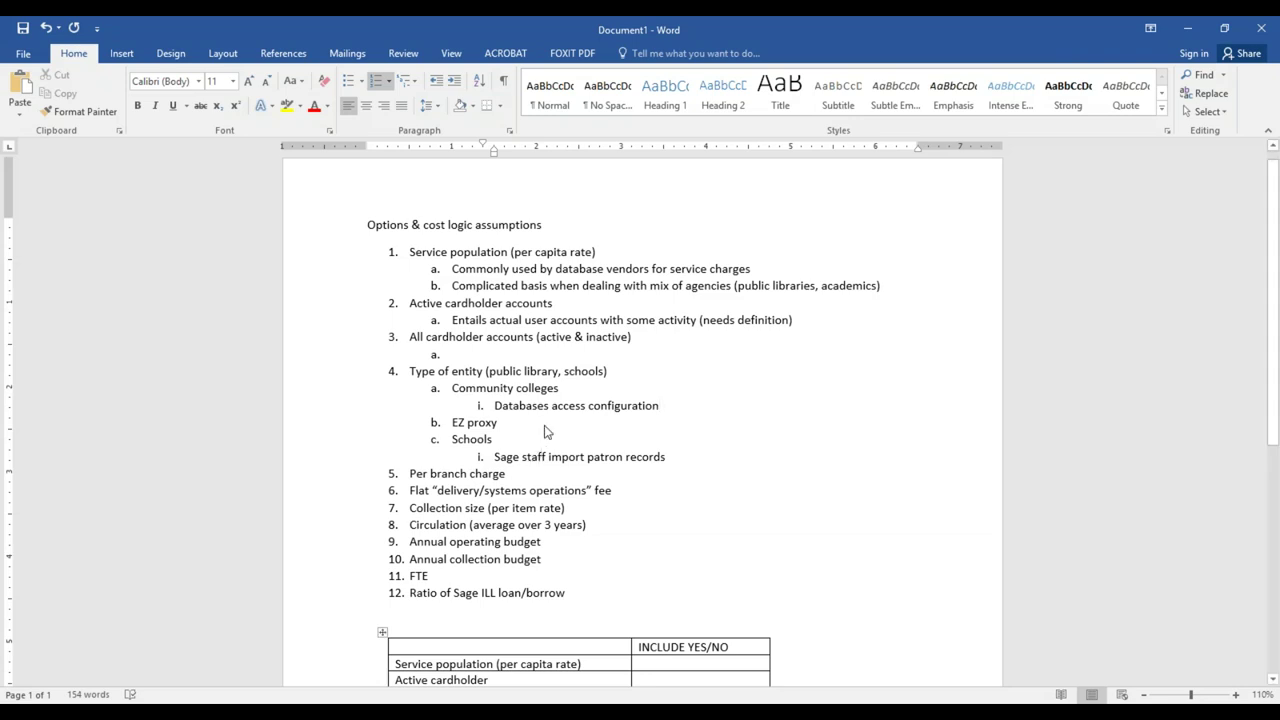
Add an unnumbered paragraph below the "Schools" entries reading "Discussion: no extra costs incurred".
{"action": "left_click", "coordinate": [657, 421]}
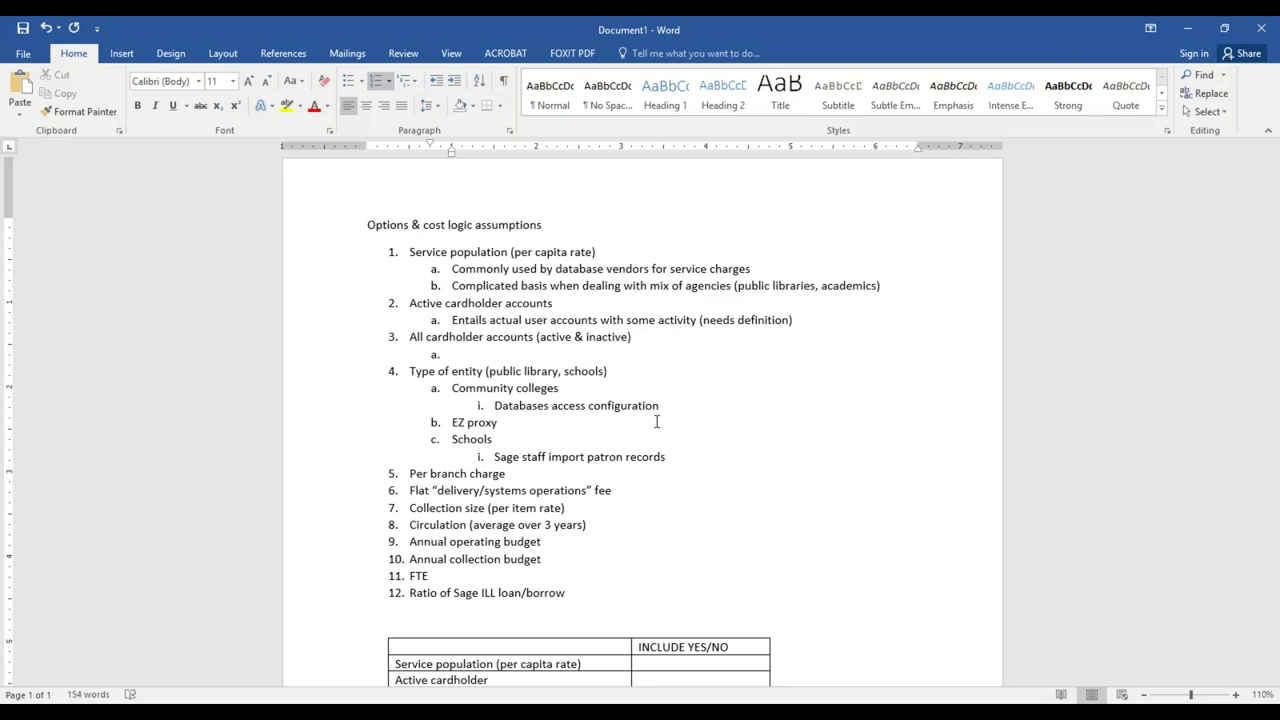
{"action": "left_click", "coordinate": [646, 620]}
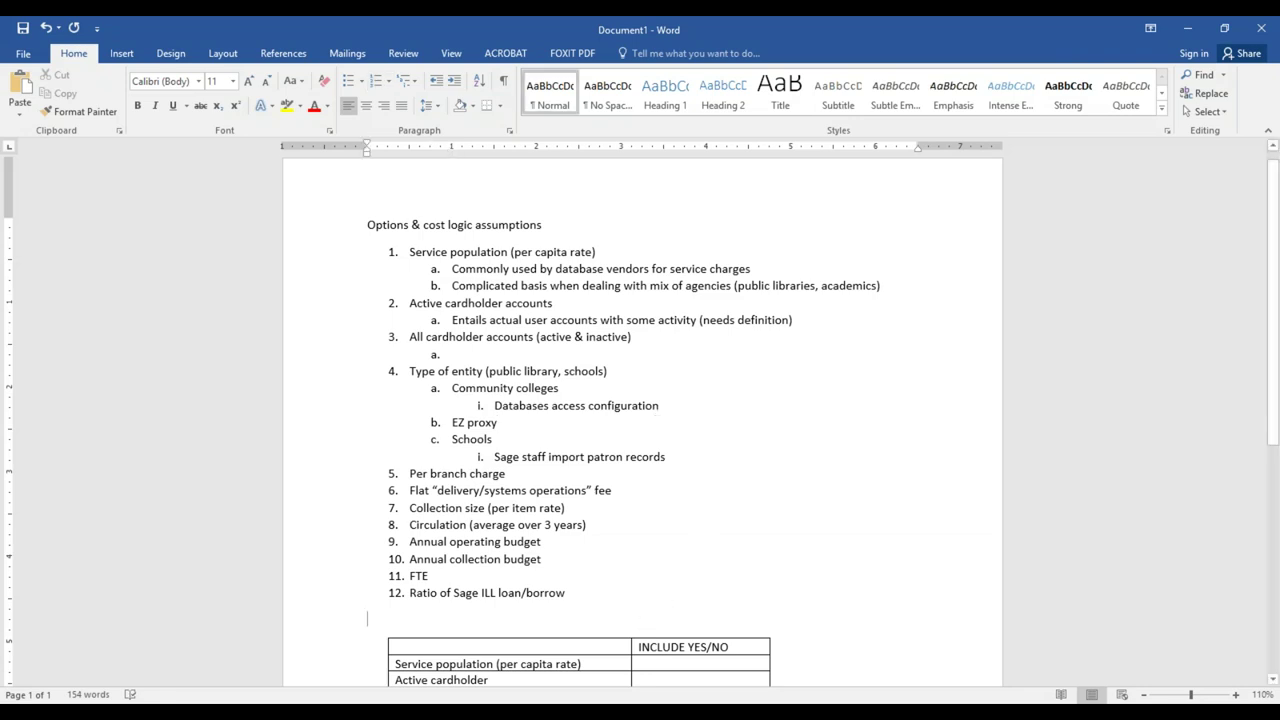
{"action": "left_click", "coordinate": [705, 461]}
{"action": "key", "text": "Return"}
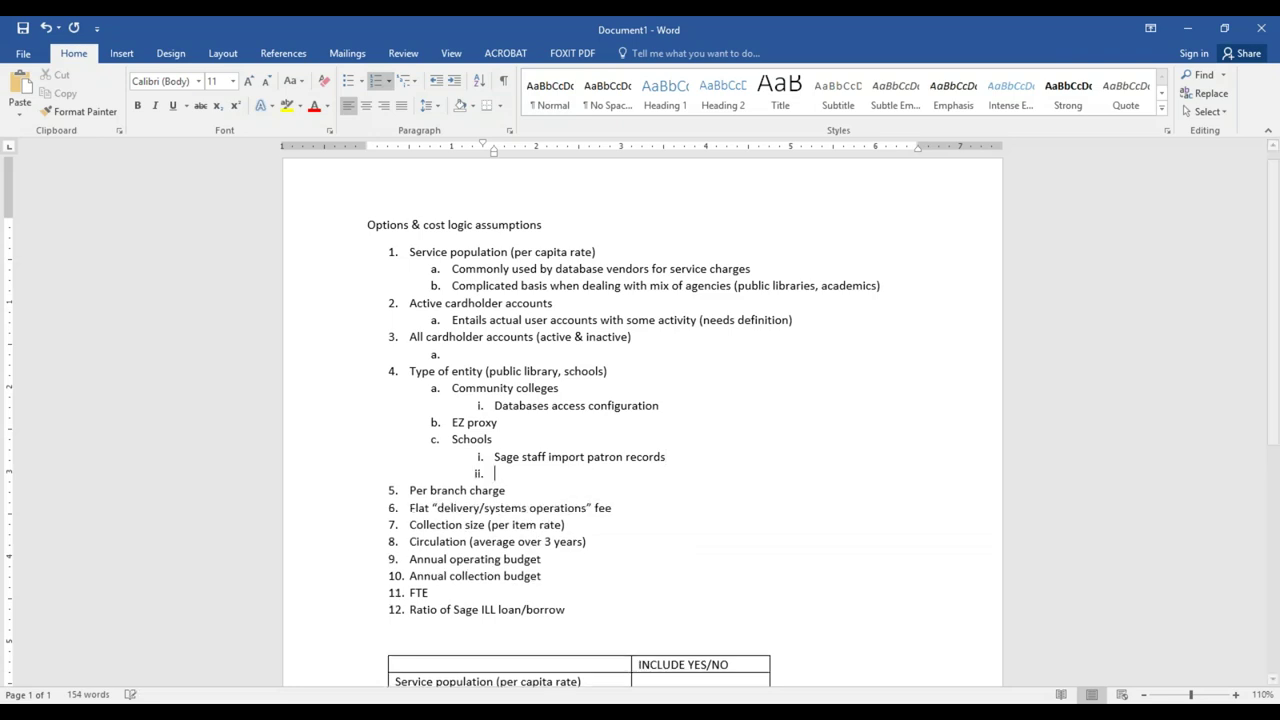
{"action": "key", "text": "Return"}
{"action": "key", "text": "BackSpace"}
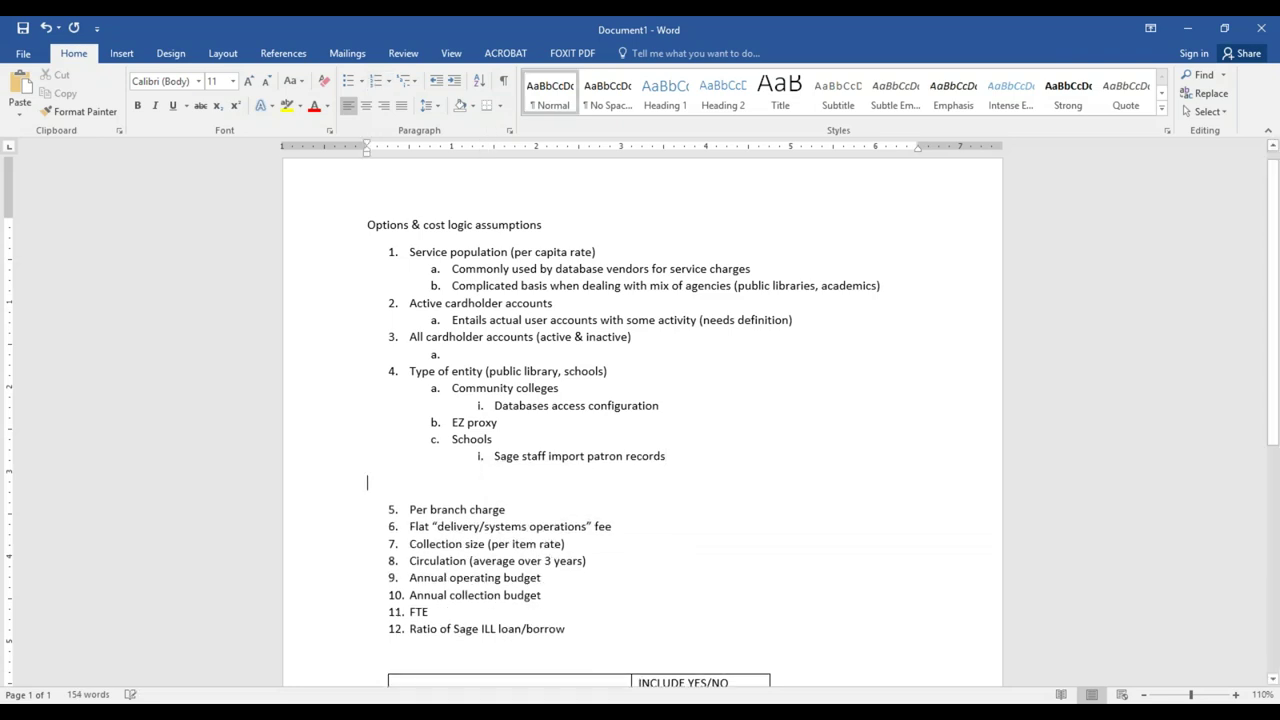
{"action": "type", "text": "Dis"}
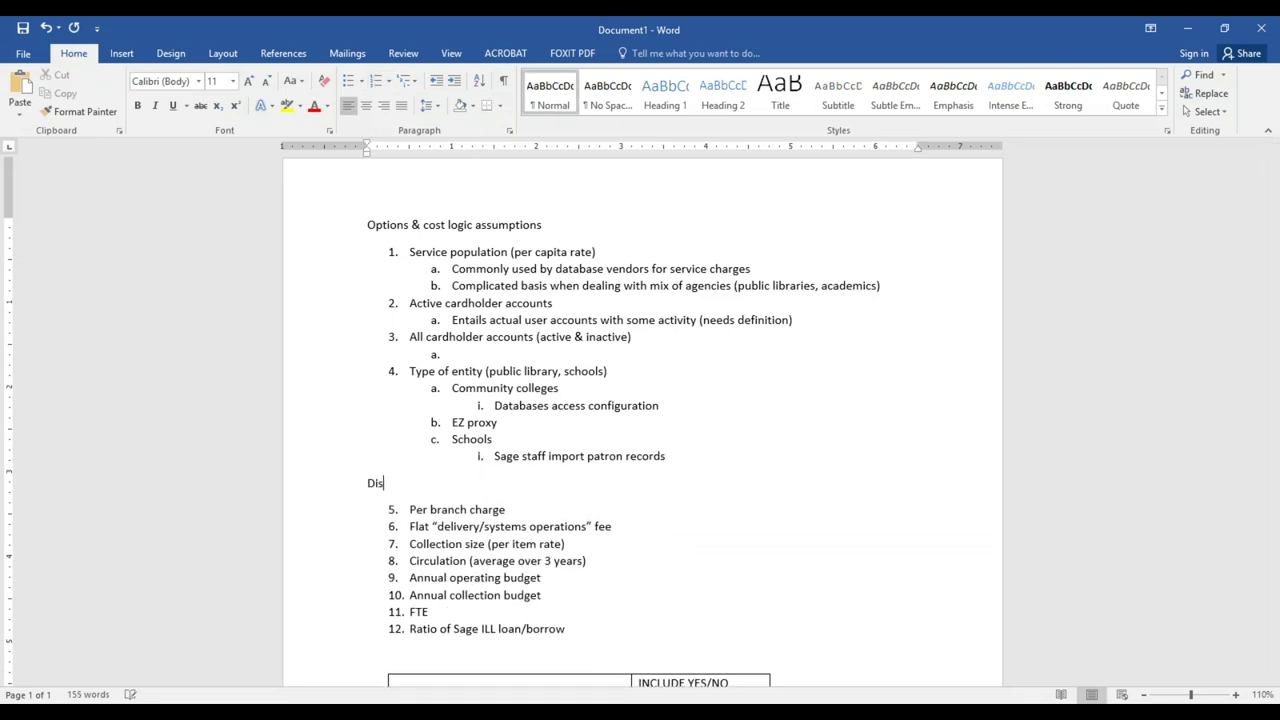
{"action": "type", "text": "cussion: no extra costs incurred"}
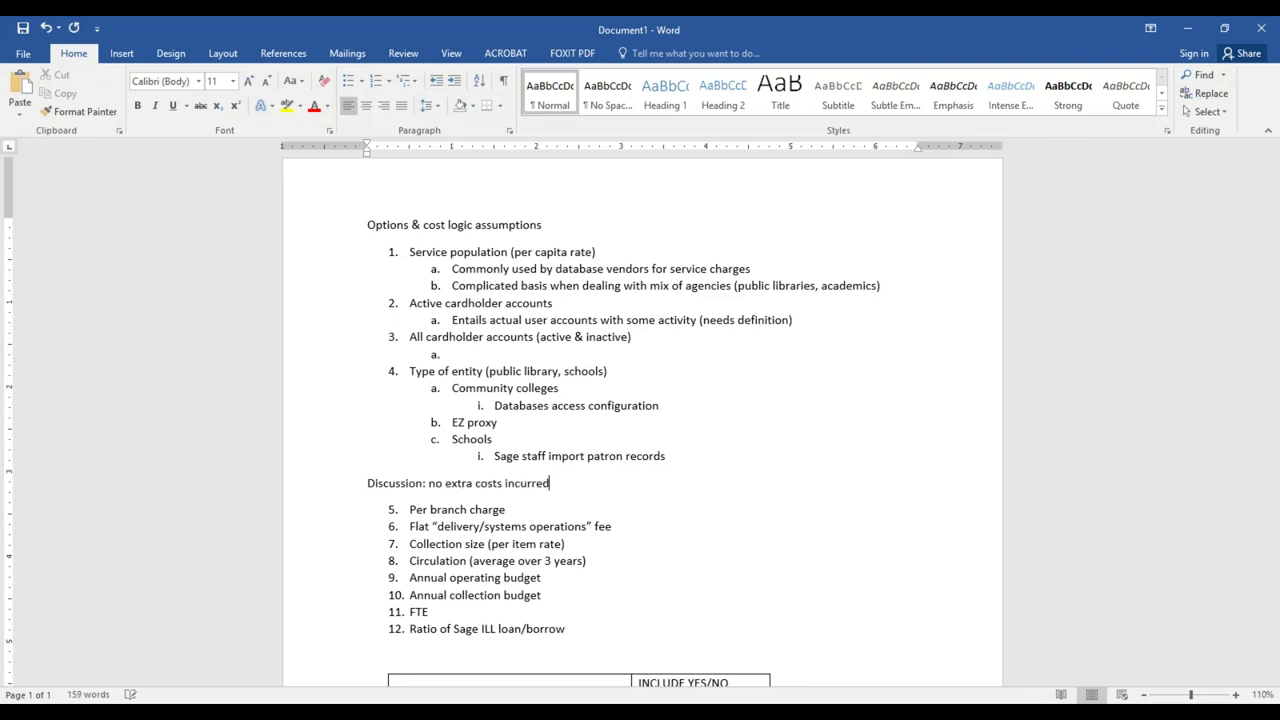
Complete the discussion sentence with "for active system use.".
{"action": "type", "text": " for us"}
{"action": "key", "text": "BackSpace"}
{"action": "key", "text": "BackSpace"}
{"action": "type", "text": "system use."}
{"action": "left_click", "coordinate": [568, 483]}
{"action": "type", "text": "active"}
{"action": "left_click", "coordinate": [669, 483]}
Switch to the Sagebudget_2020-2021_DRAFT workbook in Excel, show its Budget 19-20 sheet and maximize the window.
{"action": "mouse_move", "coordinate": [530, 712]}
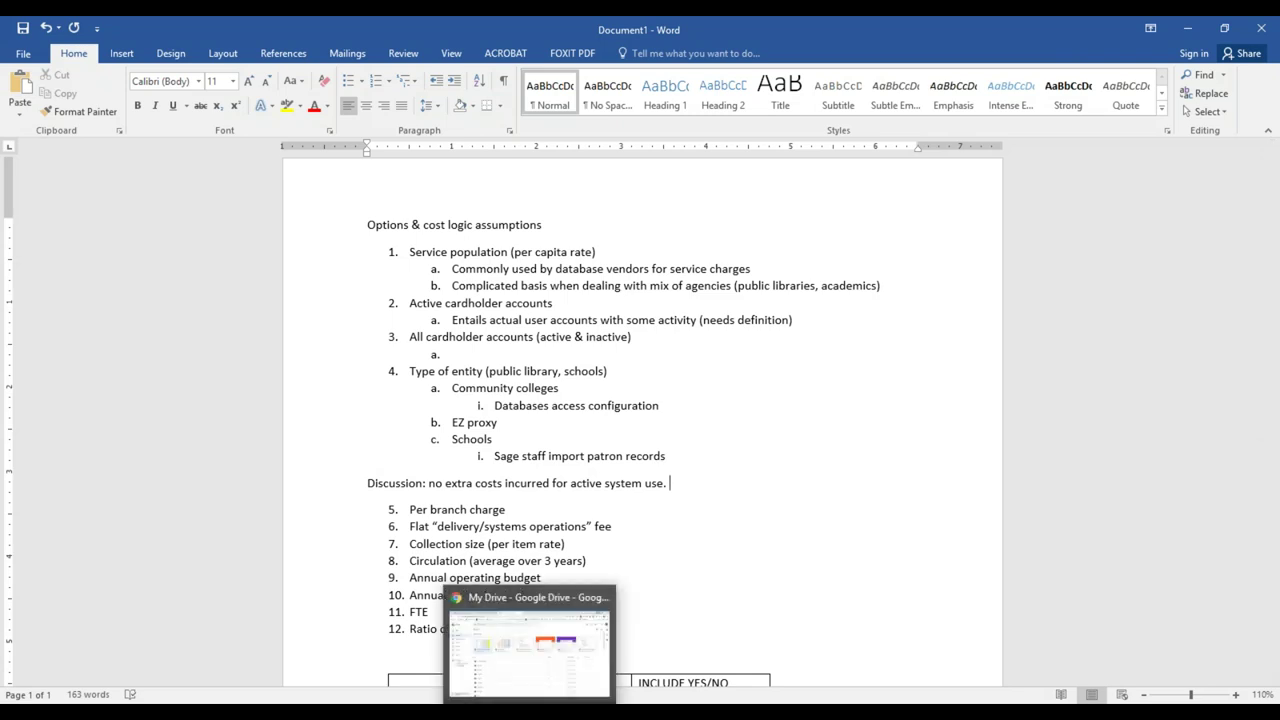
{"action": "mouse_move", "coordinate": [537, 618]}
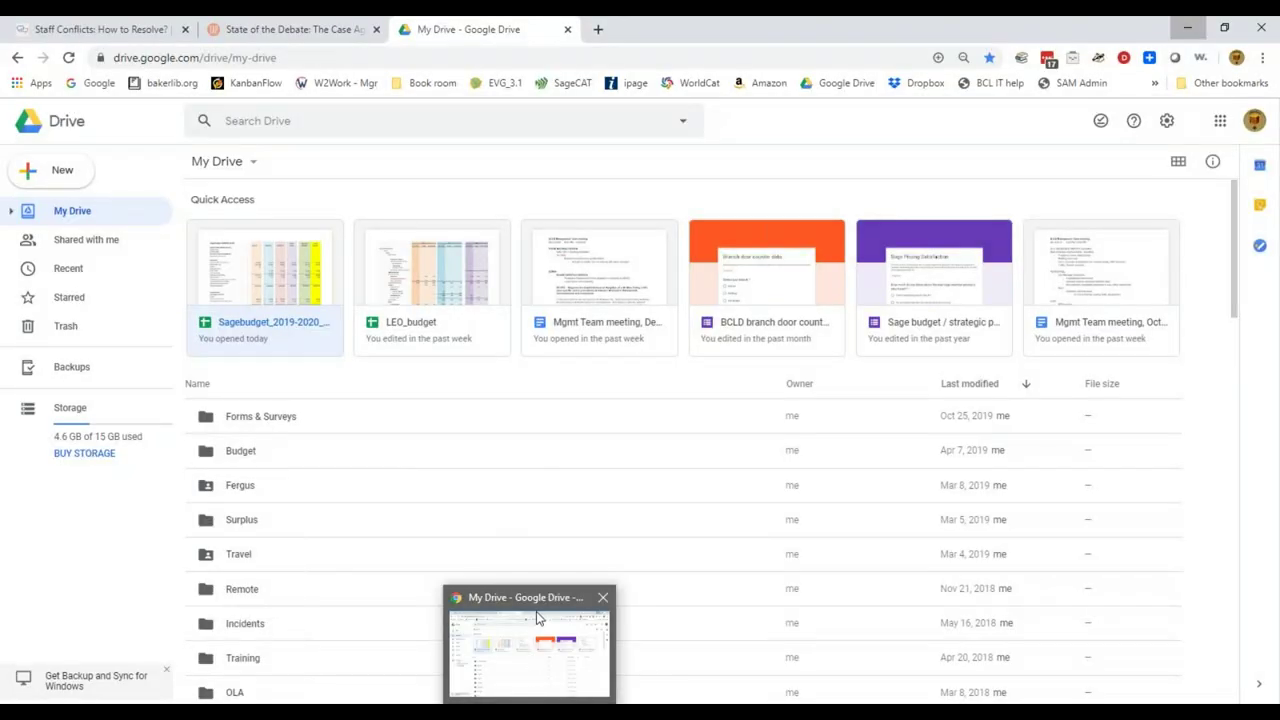
{"action": "mouse_move", "coordinate": [845, 700]}
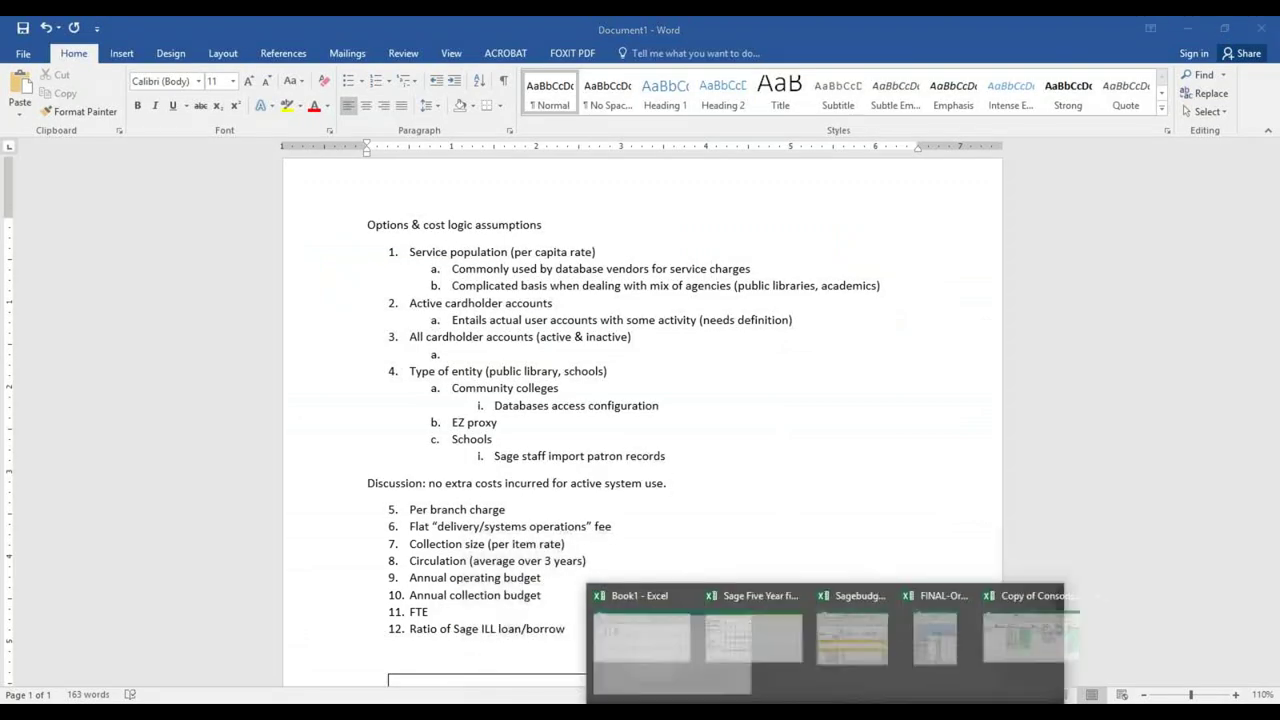
{"action": "mouse_move", "coordinate": [865, 618]}
{"action": "left_click", "coordinate": [90, 562]}
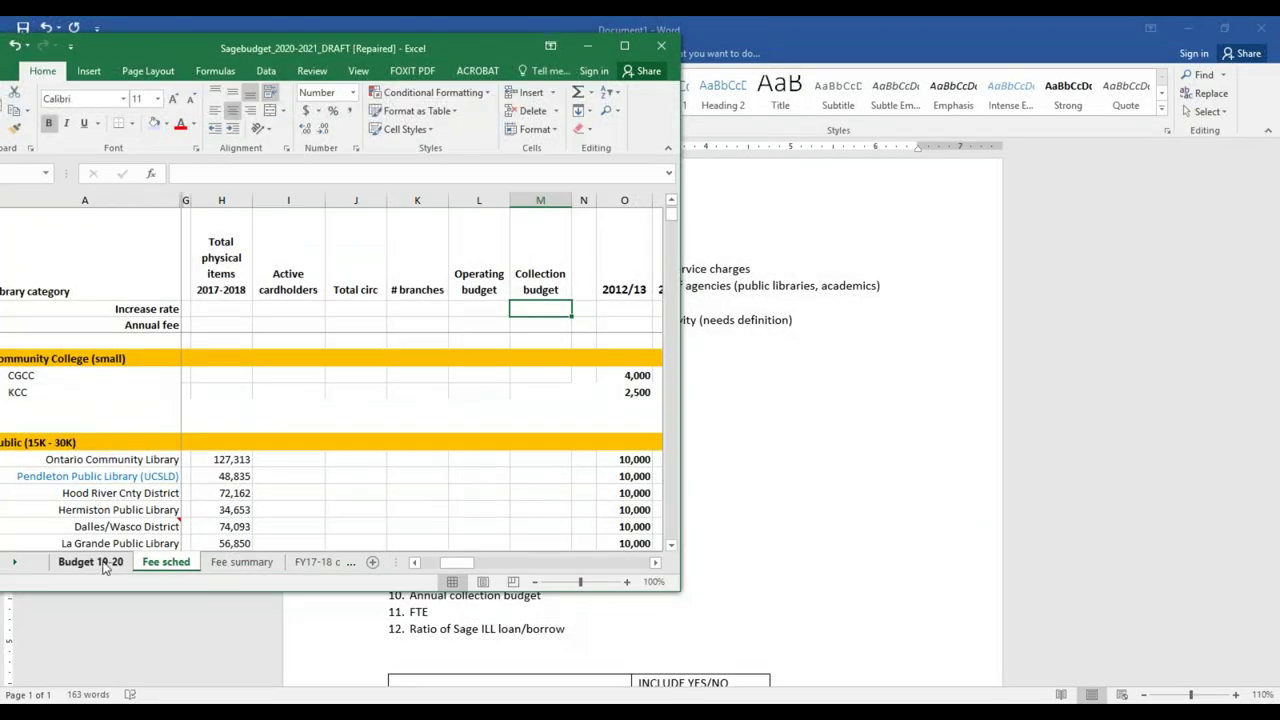
{"action": "left_click", "coordinate": [624, 47]}
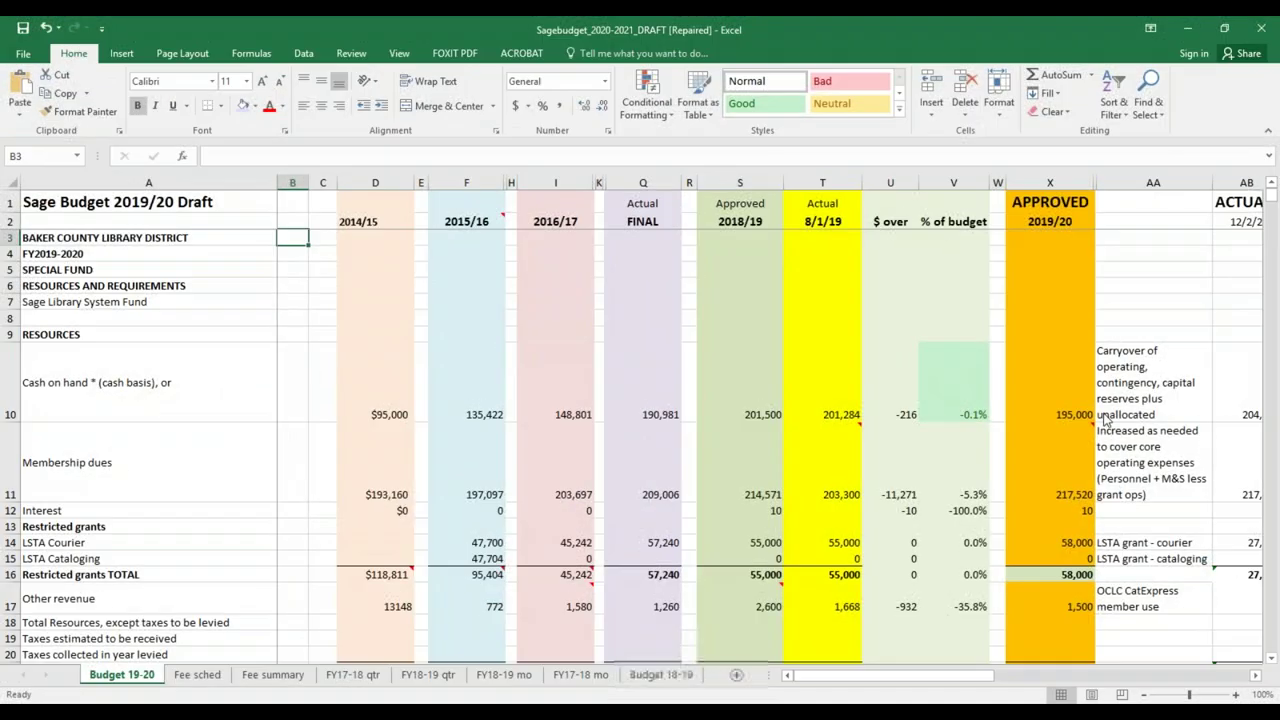
Examine the personnel and the materials and services lines, including the approved 2019/20 and draft 2020/21 columns.
{"action": "left_click_drag", "start_coordinate": [921, 684], "coordinate": [1006, 678]}
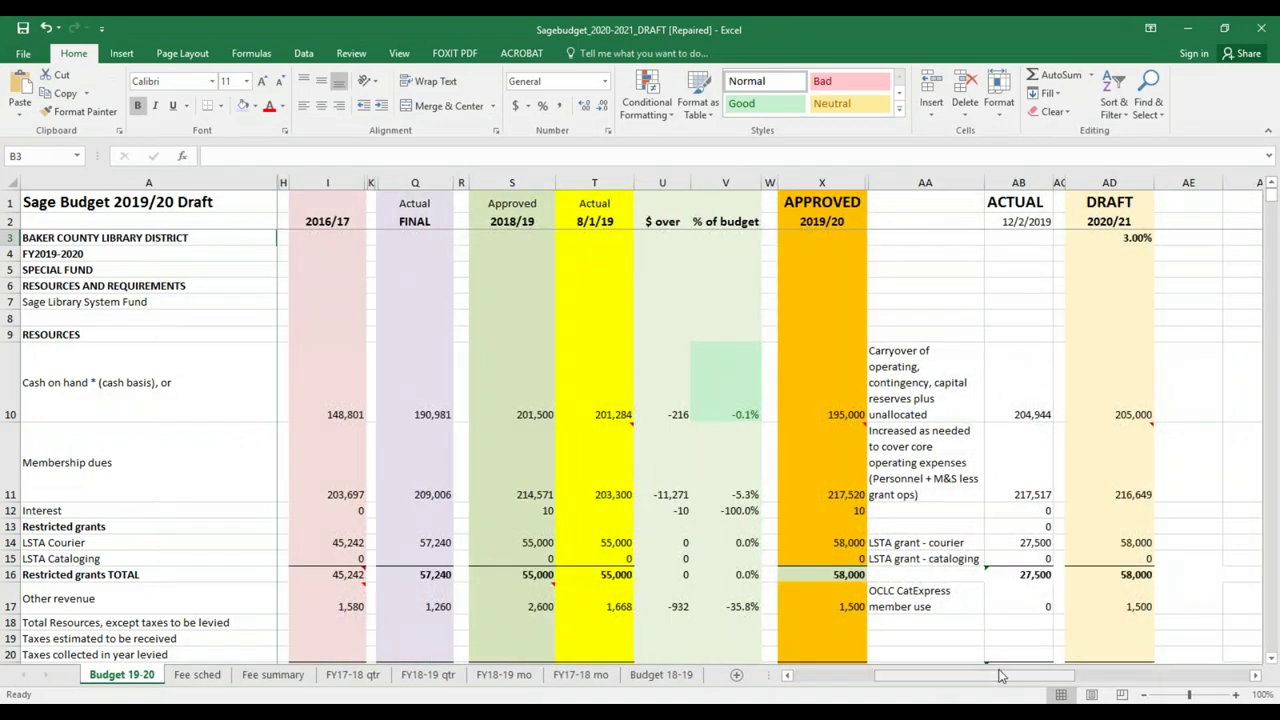
{"action": "scroll", "coordinate": [862, 545], "scroll_direction": "down", "scroll_amount": 12}
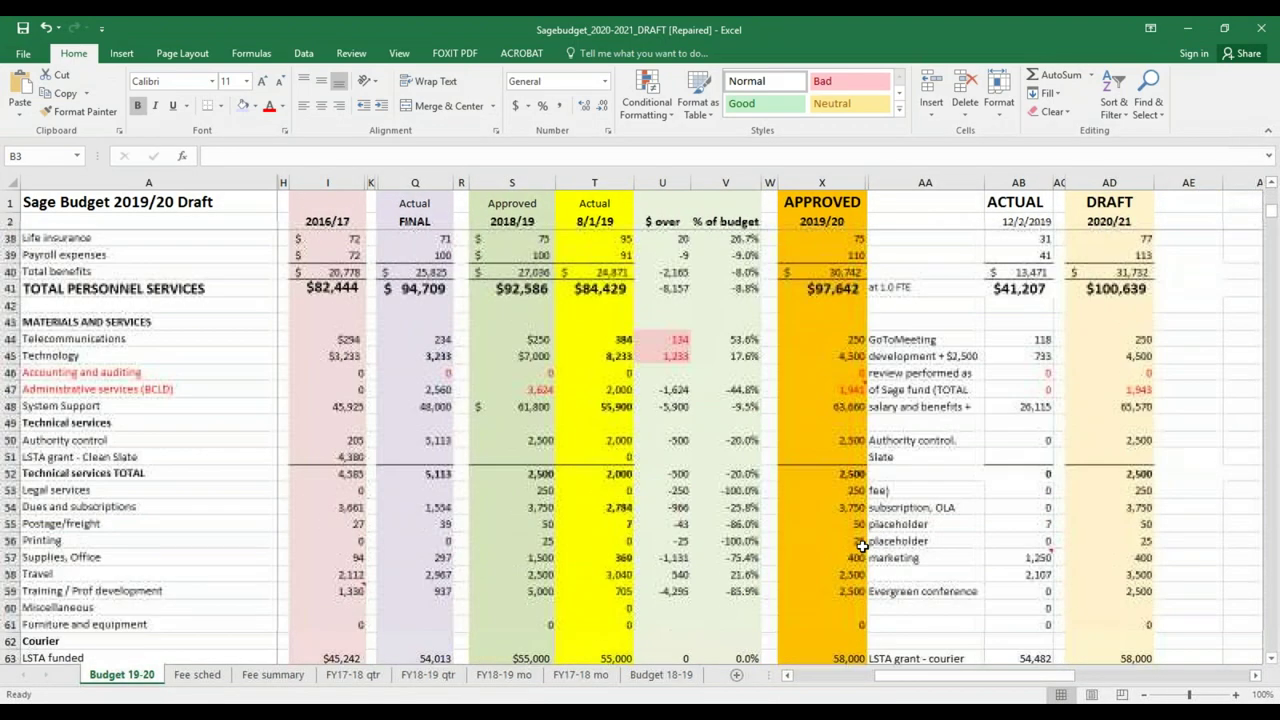
{"action": "scroll", "coordinate": [862, 545], "scroll_direction": "up", "scroll_amount": 3}
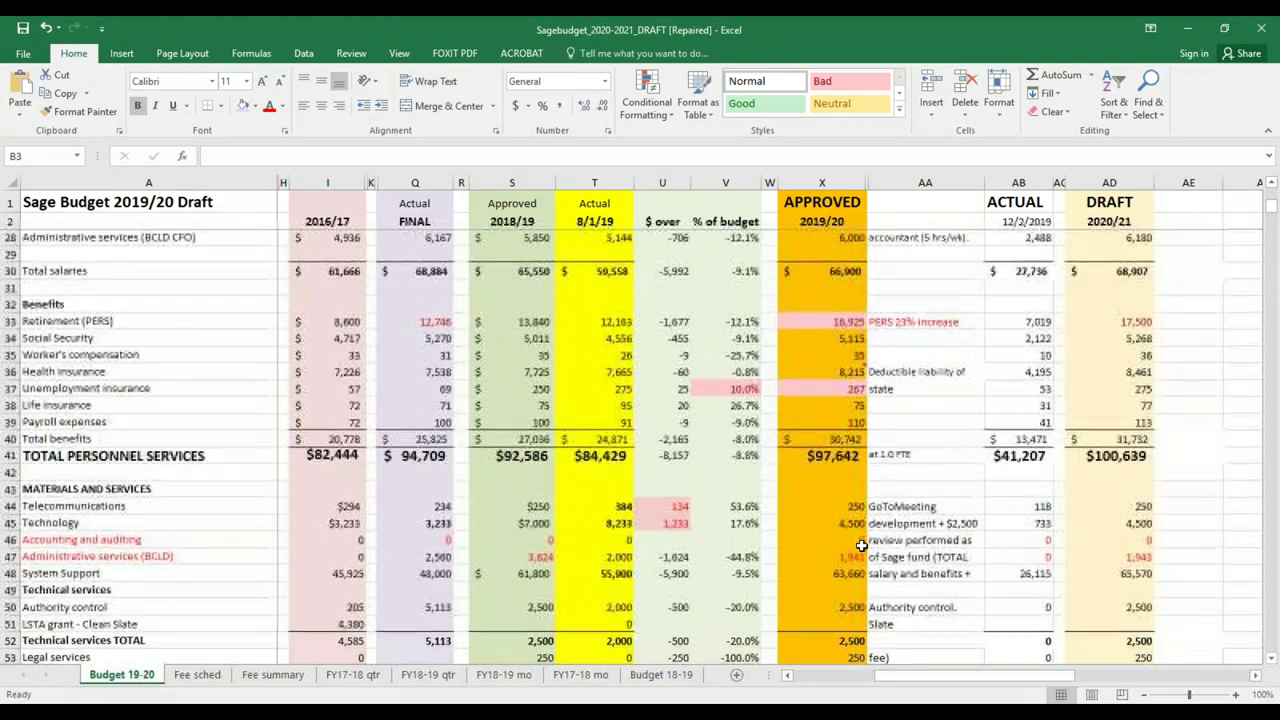
{"action": "left_click_drag", "start_coordinate": [899, 680], "coordinate": [1039, 680]}
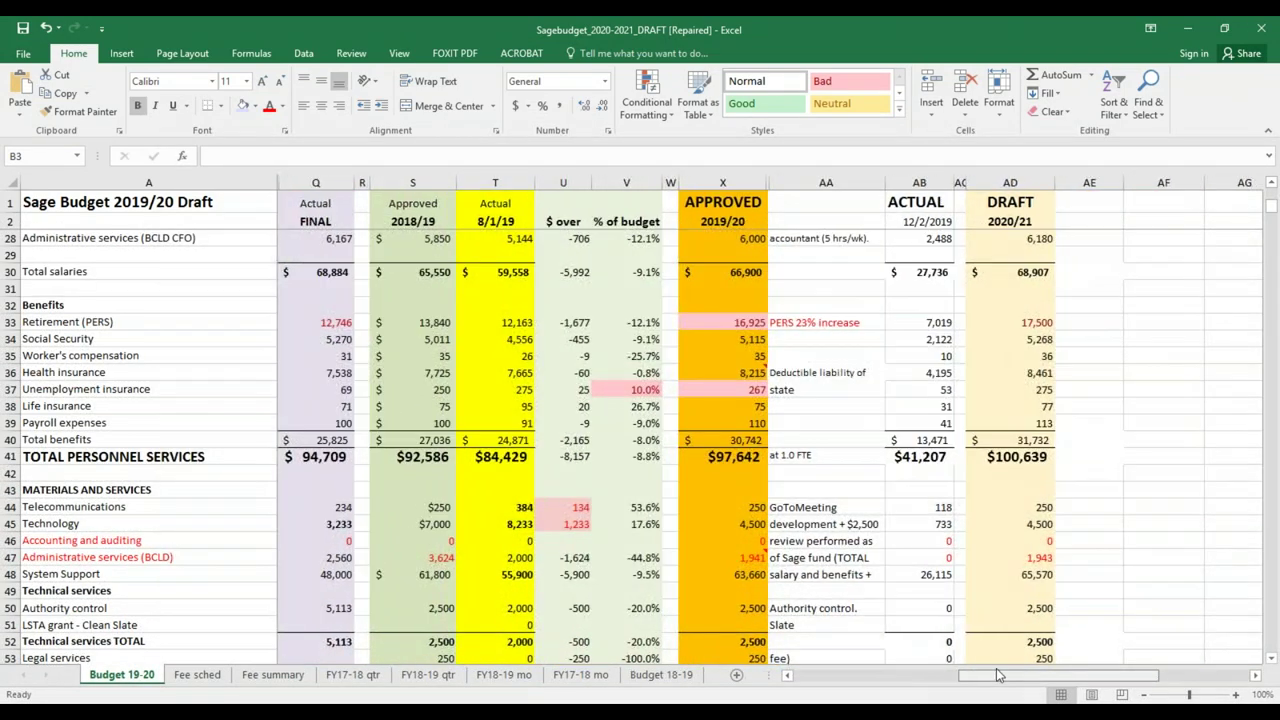
{"action": "scroll", "coordinate": [908, 573], "scroll_direction": "down", "scroll_amount": 1}
{"action": "scroll", "coordinate": [908, 573], "scroll_direction": "down", "scroll_amount": 1}
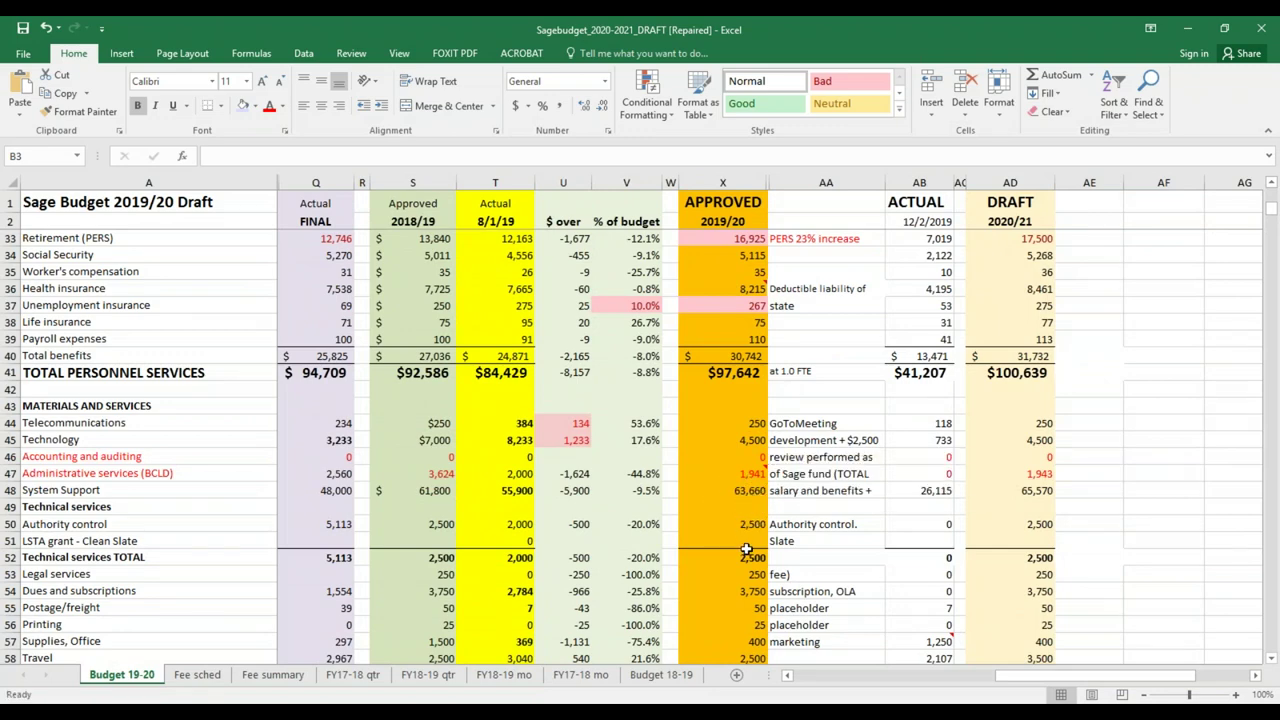
{"action": "scroll", "coordinate": [746, 549], "scroll_direction": "down", "scroll_amount": 5}
{"action": "scroll", "coordinate": [752, 467], "scroll_direction": "down", "scroll_amount": 2}
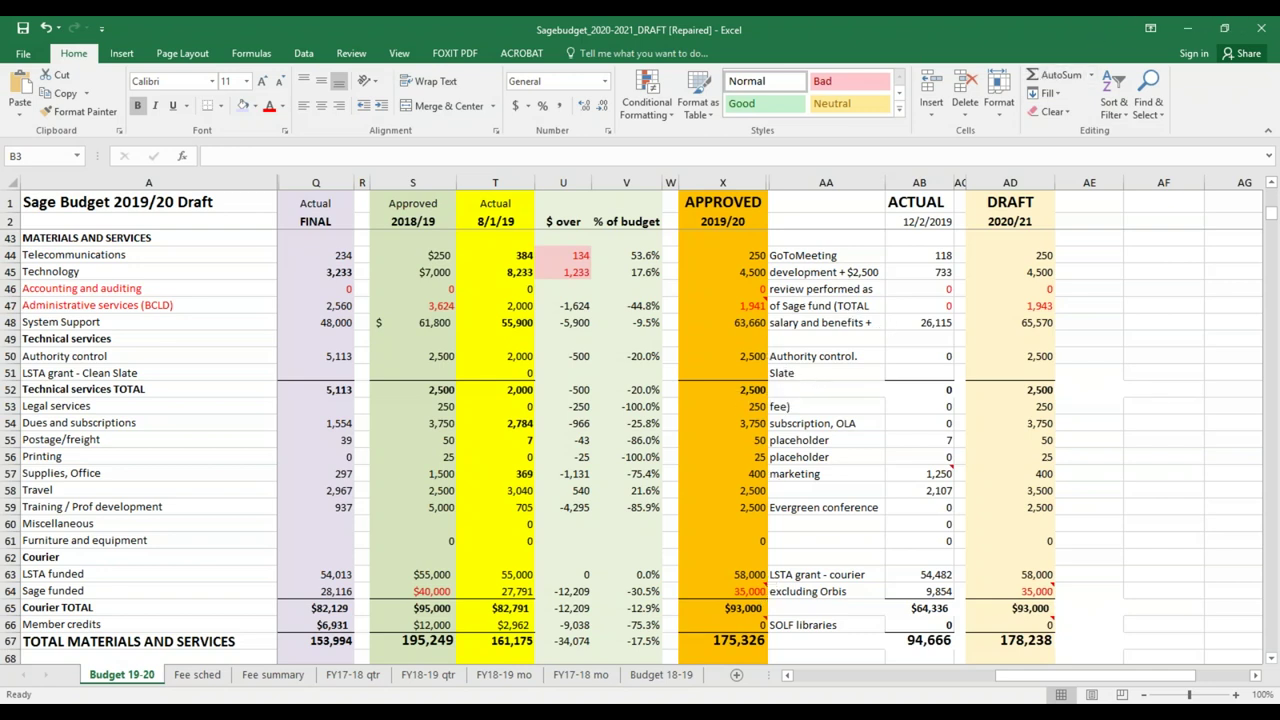
Return to the Word document and append "No discernable service difference between entities." to the discussion paragraph.
{"action": "key", "text": "alt+Tab"}
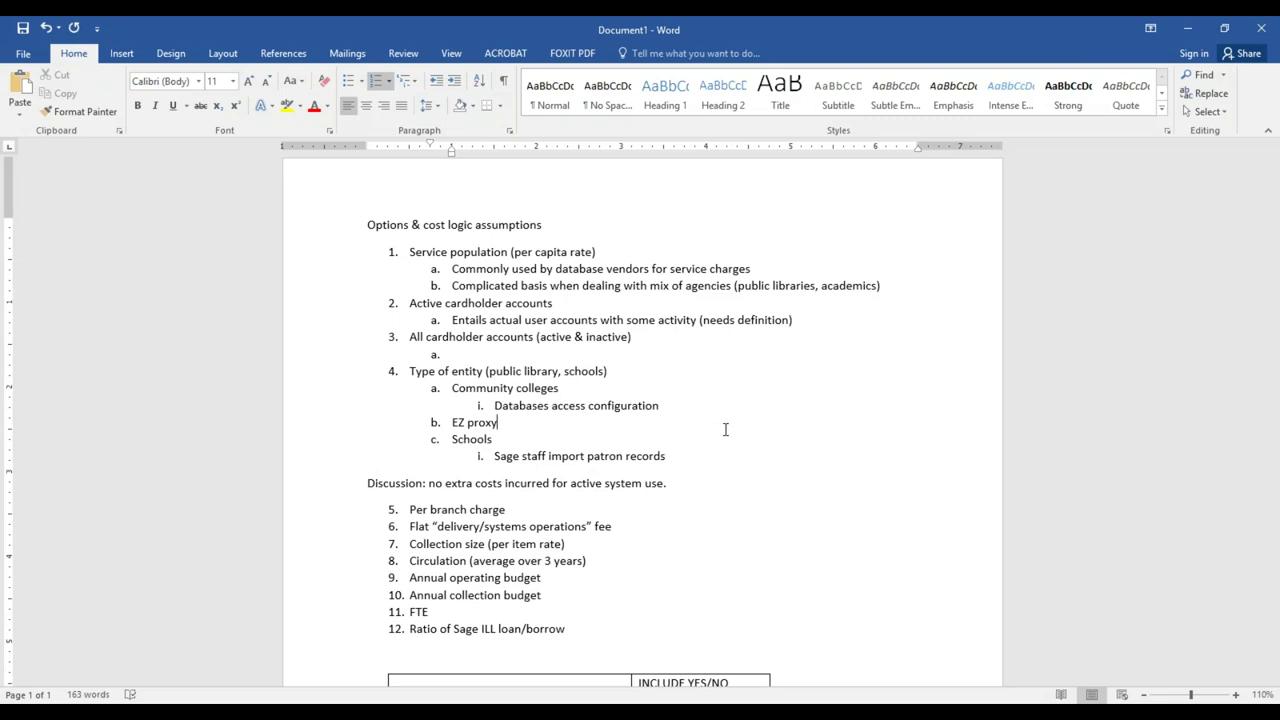
{"action": "key", "text": "Down"}
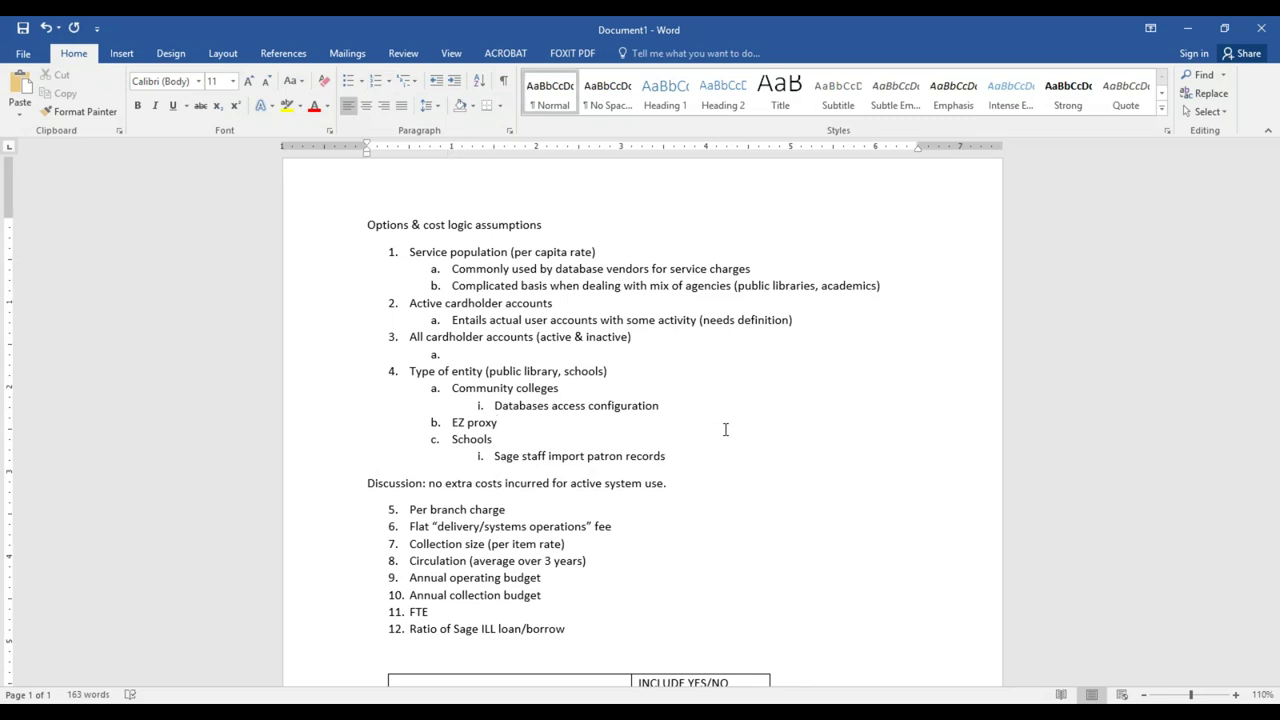
{"action": "type", "text": "No discernable service difference "}
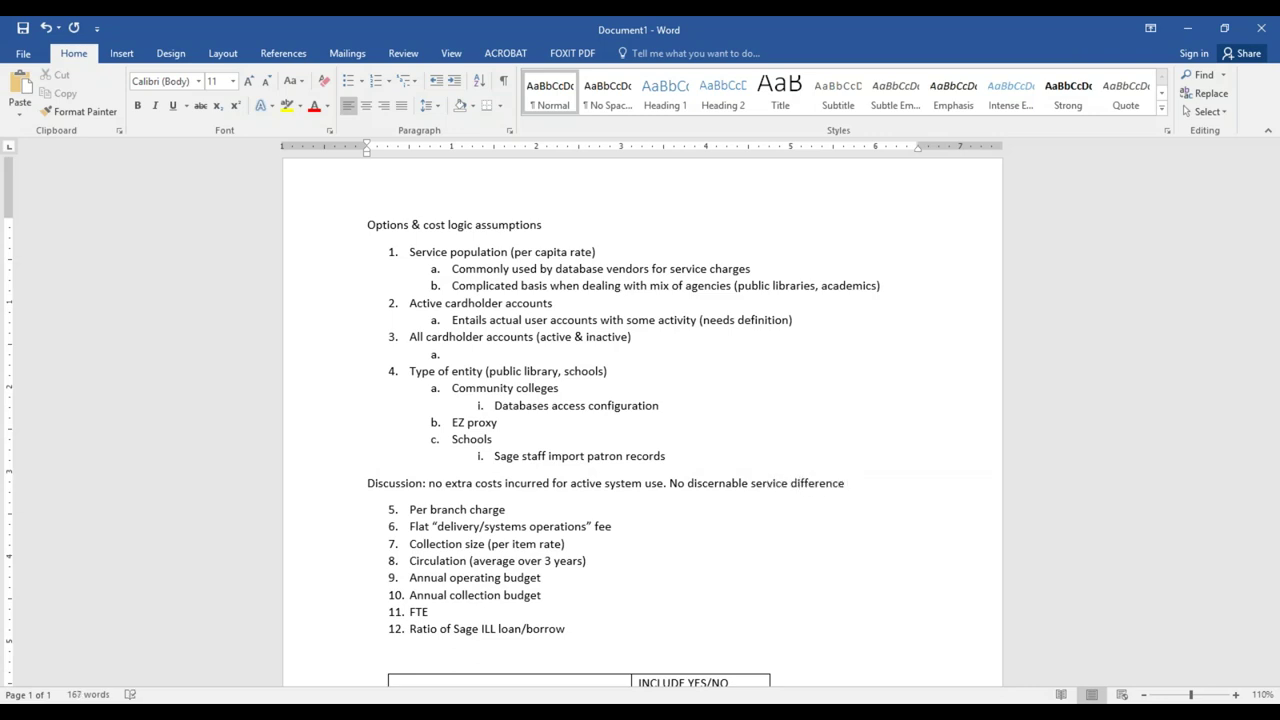
{"action": "type", "text": "between entities."}
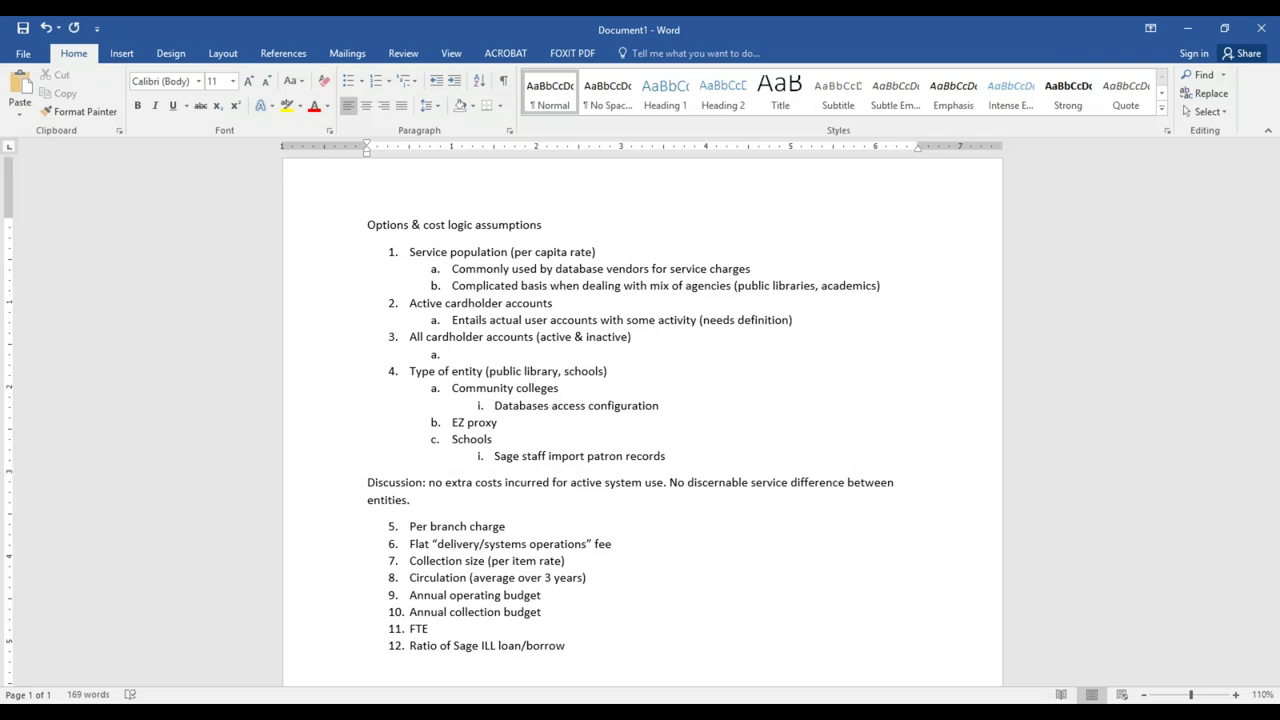
Append "Public libraries may submit more help tickets but there are more public library members." to the discussion paragraph.
{"action": "type", "text": "Public libraries may subm"}
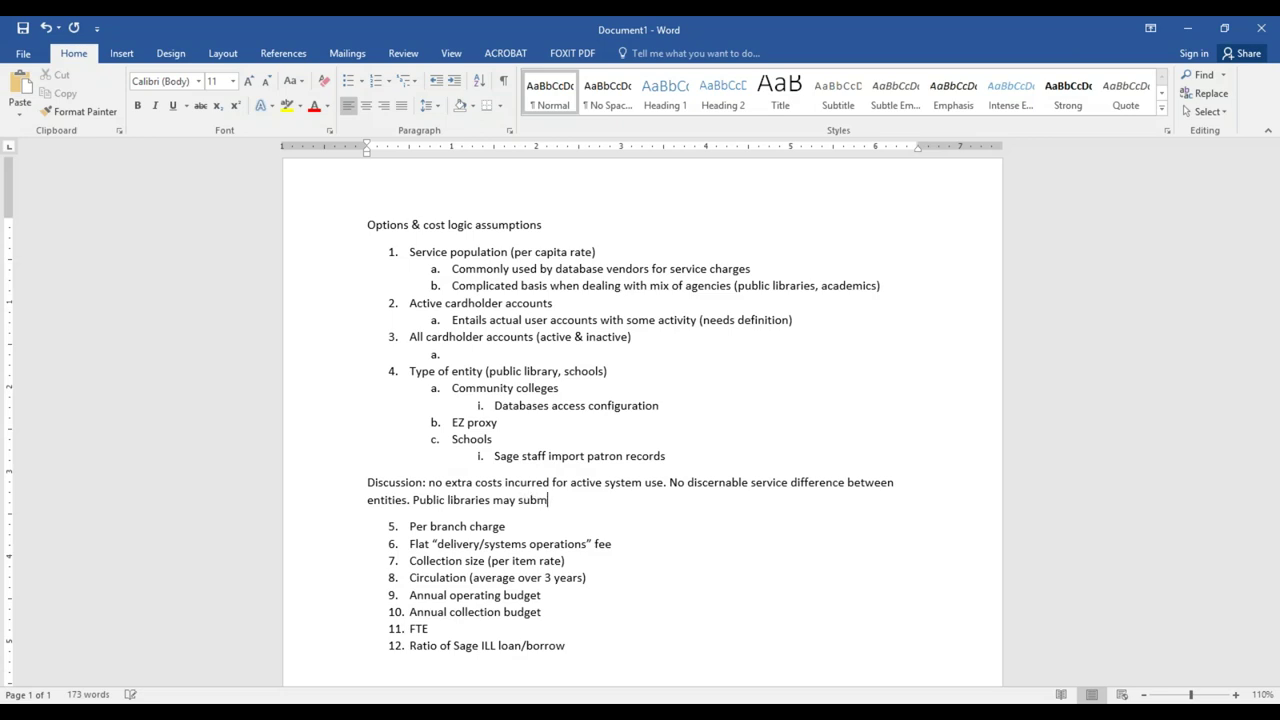
{"action": "type", "text": "it more help ticket"}
{"action": "type", "text": "s bu"}
{"action": "type", "text": "t "}
{"action": "type", "text": "\""}
{"action": "type", "text": "I"}
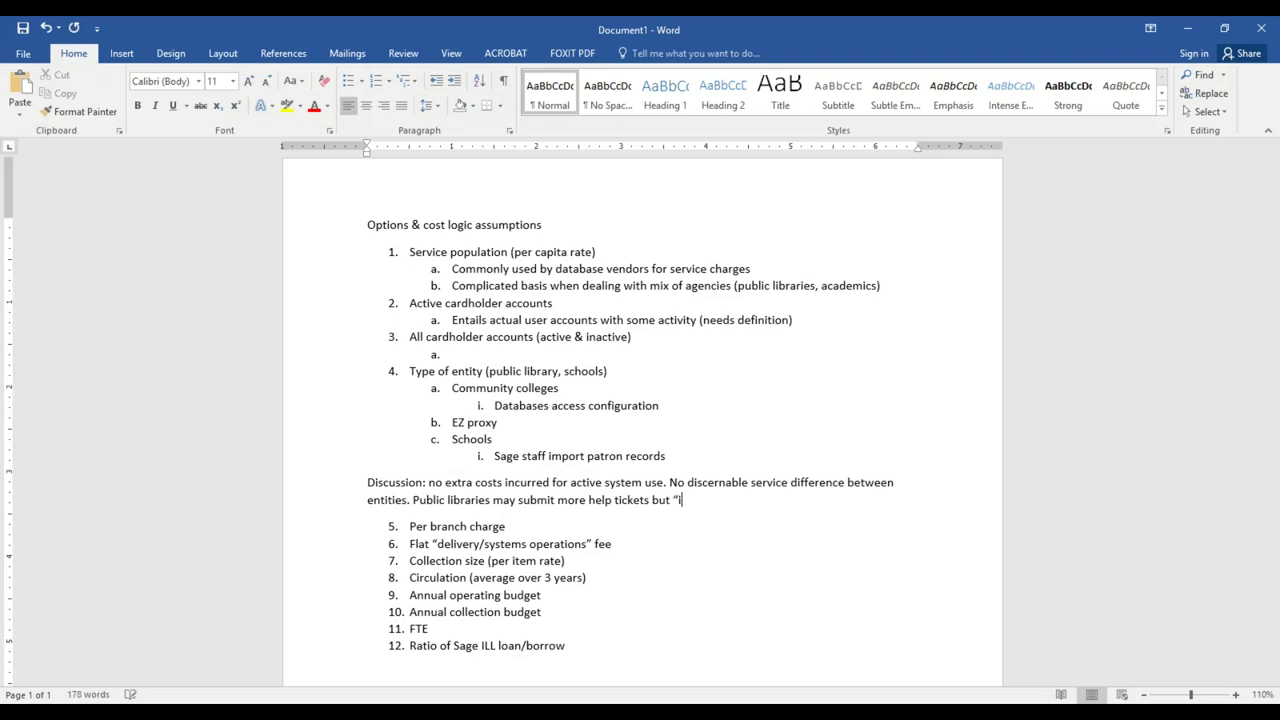
{"action": "key", "text": "BackSpace"}
{"action": "key", "text": "BackSpace"}
{"action": "type", "text": "w"}
{"action": "key", "text": "BackSpace"}
{"action": "type", "text": "there are more public librar"}
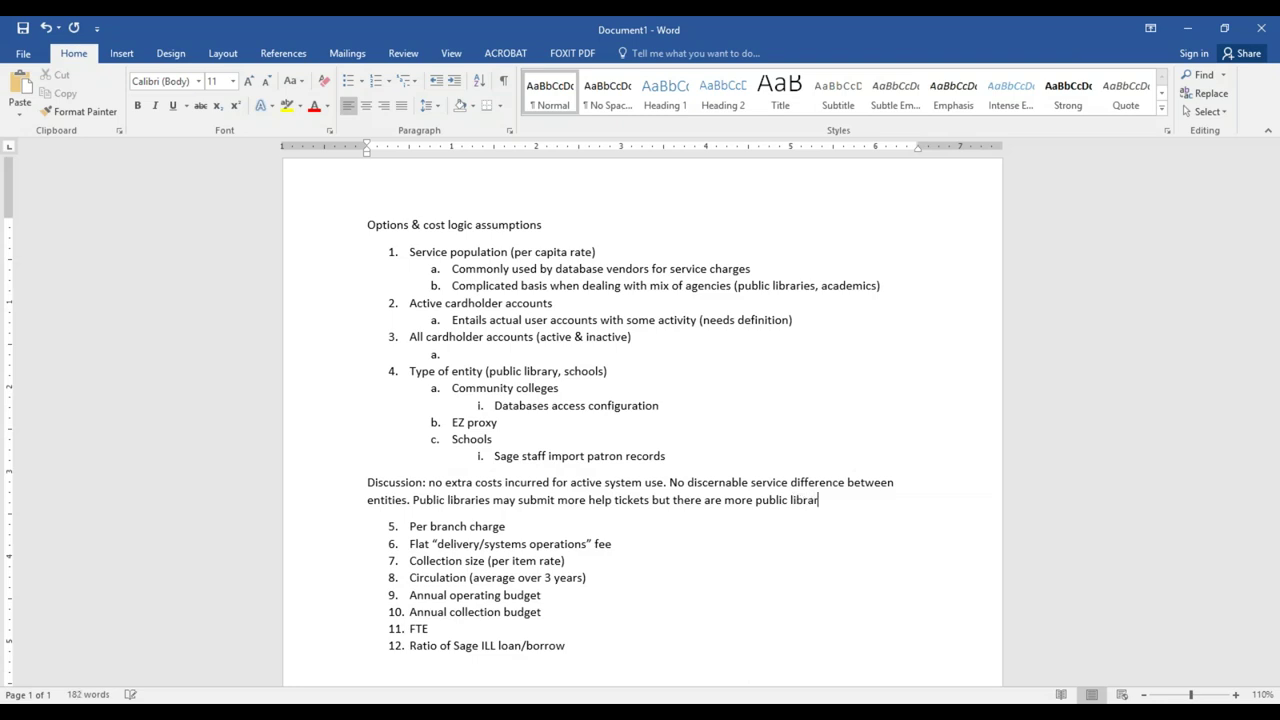
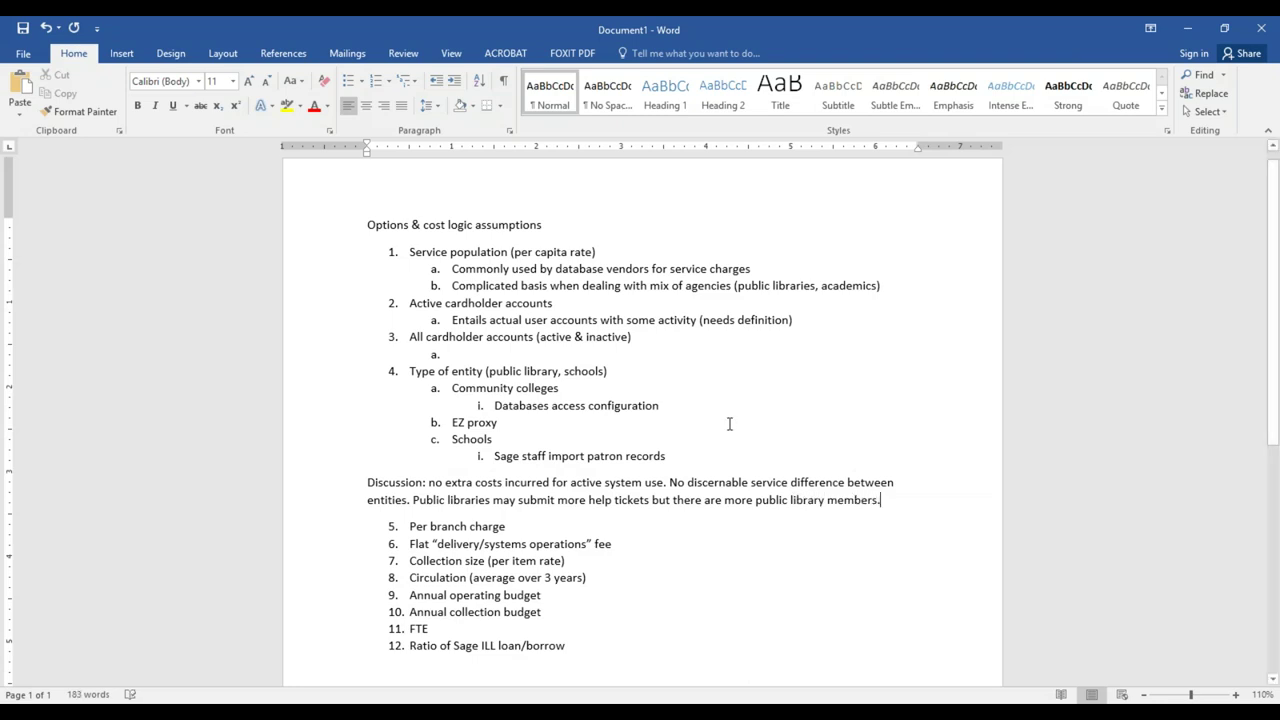
Make the word "Discussion" at the start of the paragraph bold.
{"action": "double_click", "coordinate": [406, 482]}
{"action": "key", "text": "ctrl+b"}
{"action": "left_click", "coordinate": [436, 500]}
Insert a blank column before the options column of the decision table and narrow both columns.
{"action": "scroll", "coordinate": [663, 451], "scroll_direction": "down", "scroll_amount": 1}
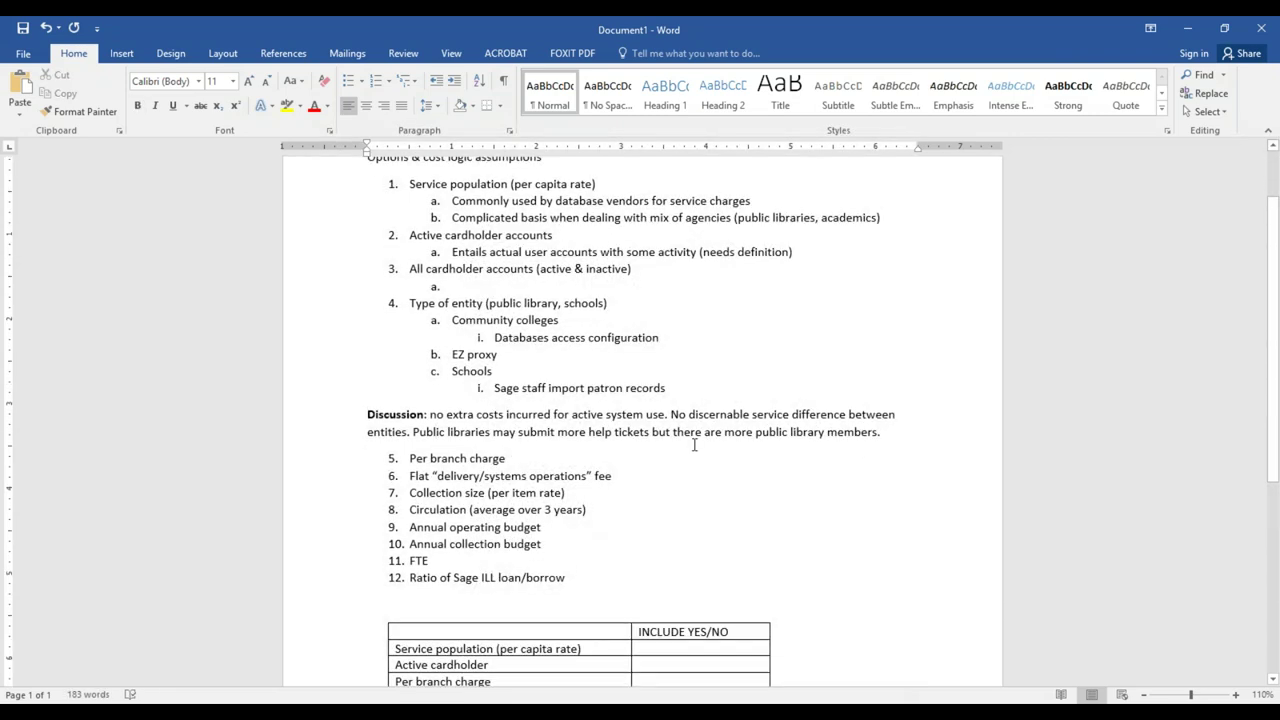
{"action": "scroll", "coordinate": [646, 435], "scroll_direction": "down", "scroll_amount": 1}
{"action": "scroll", "coordinate": [646, 435], "scroll_direction": "up", "scroll_amount": 1}
{"action": "double_click", "coordinate": [466, 630]}
{"action": "right_click", "coordinate": [466, 632]}
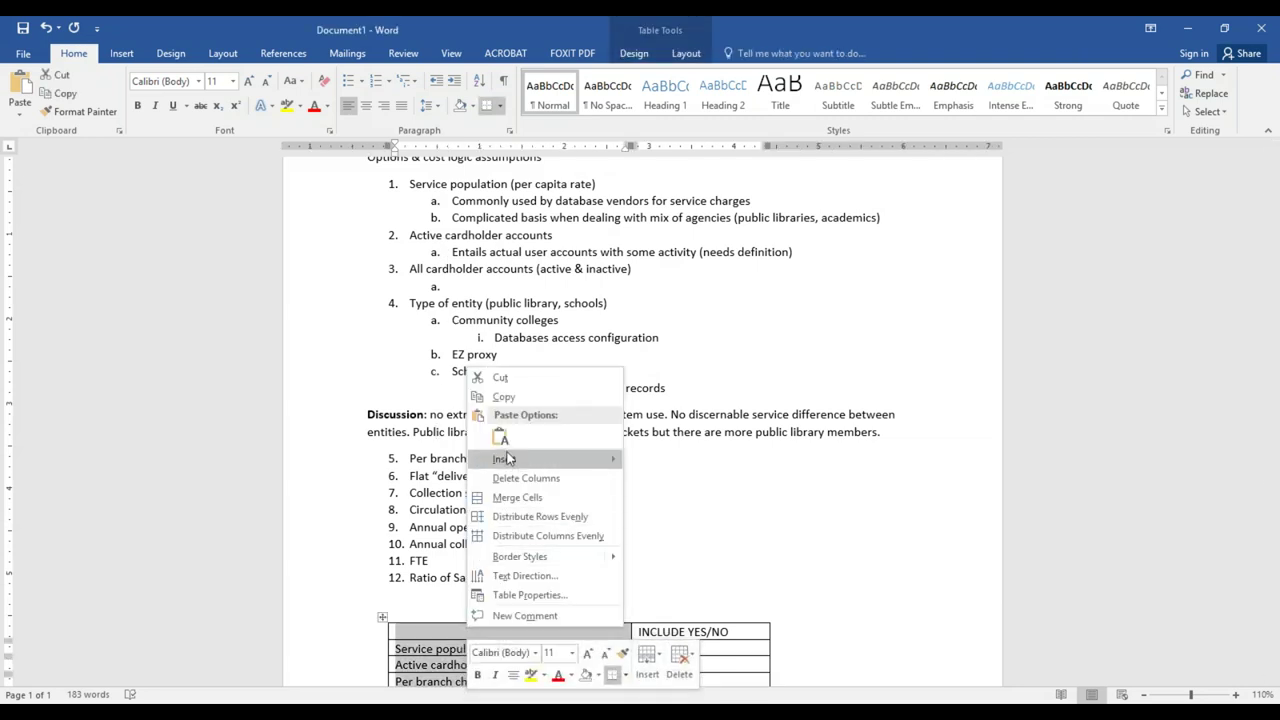
{"action": "mouse_move", "coordinate": [609, 463]}
{"action": "left_click", "coordinate": [657, 468]}
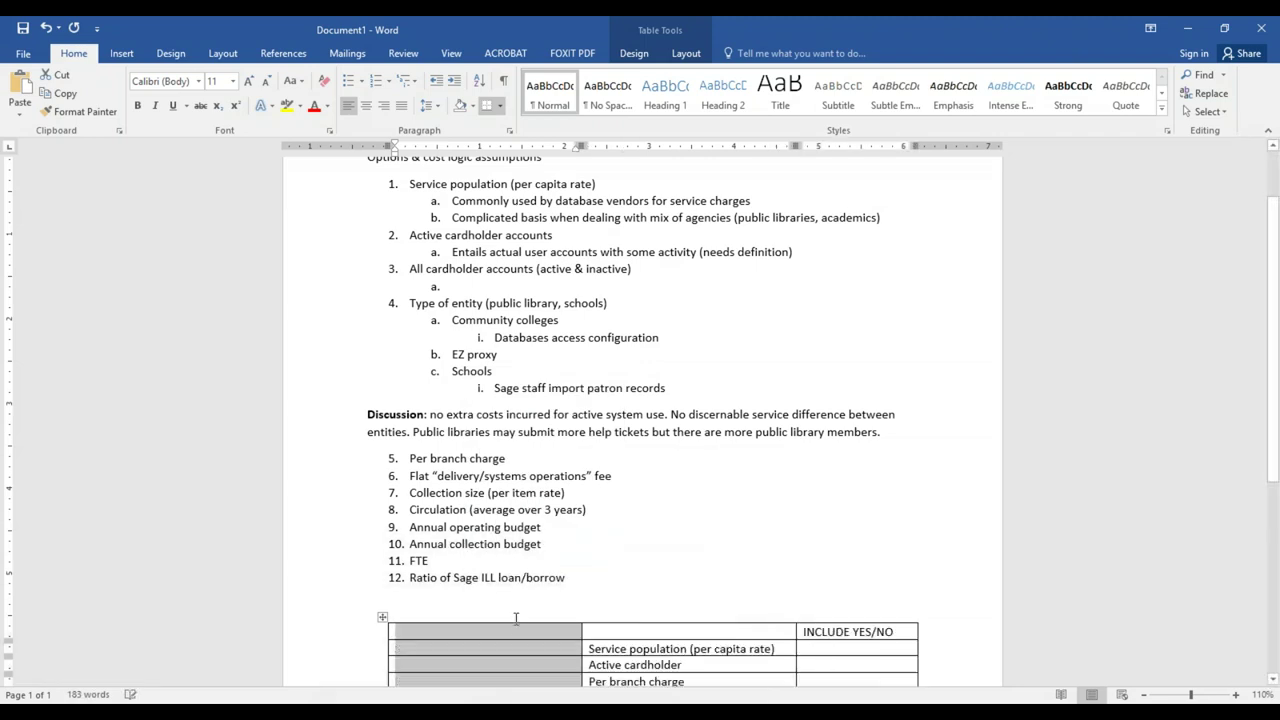
{"action": "left_click_drag", "start_coordinate": [580, 630], "coordinate": [447, 632]}
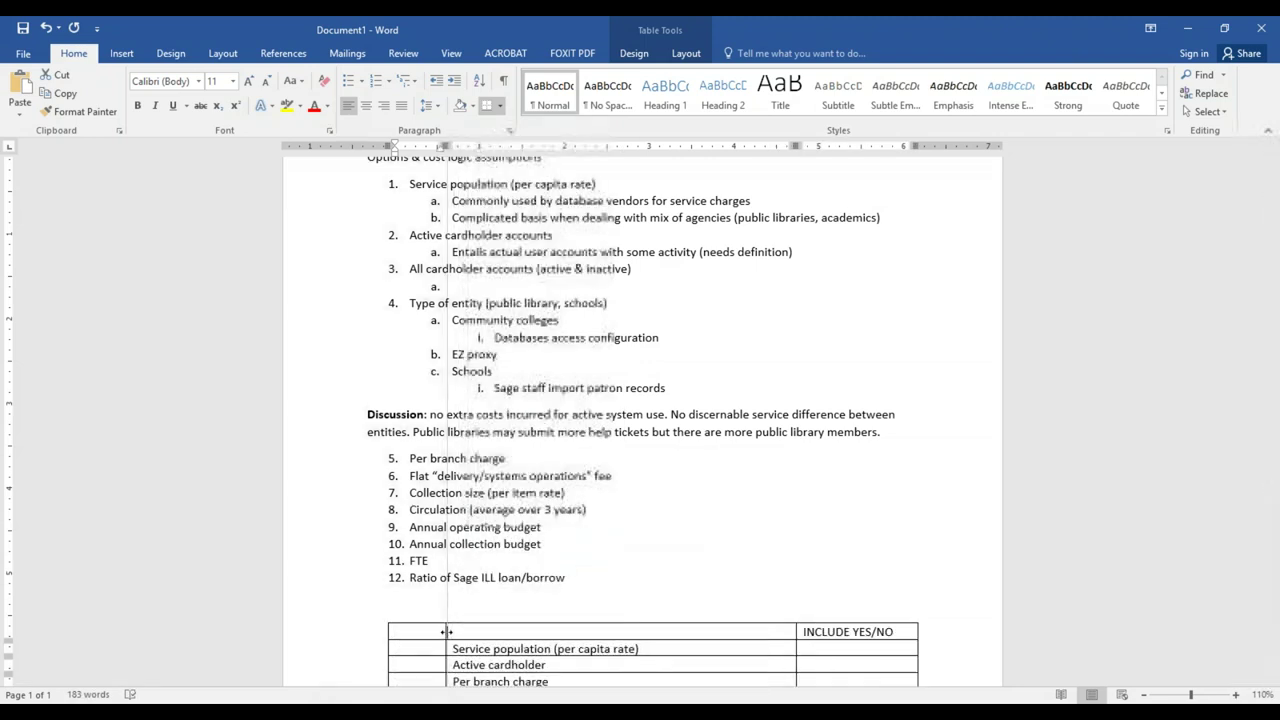
{"action": "left_click_drag", "start_coordinate": [793, 632], "coordinate": [653, 632]}
Number the first four option rows of the decision table 1 to 4 and enter N for Service population.
{"action": "left_click", "coordinate": [407, 648]}
{"action": "scroll", "coordinate": [407, 620], "scroll_direction": "down", "scroll_amount": 1}
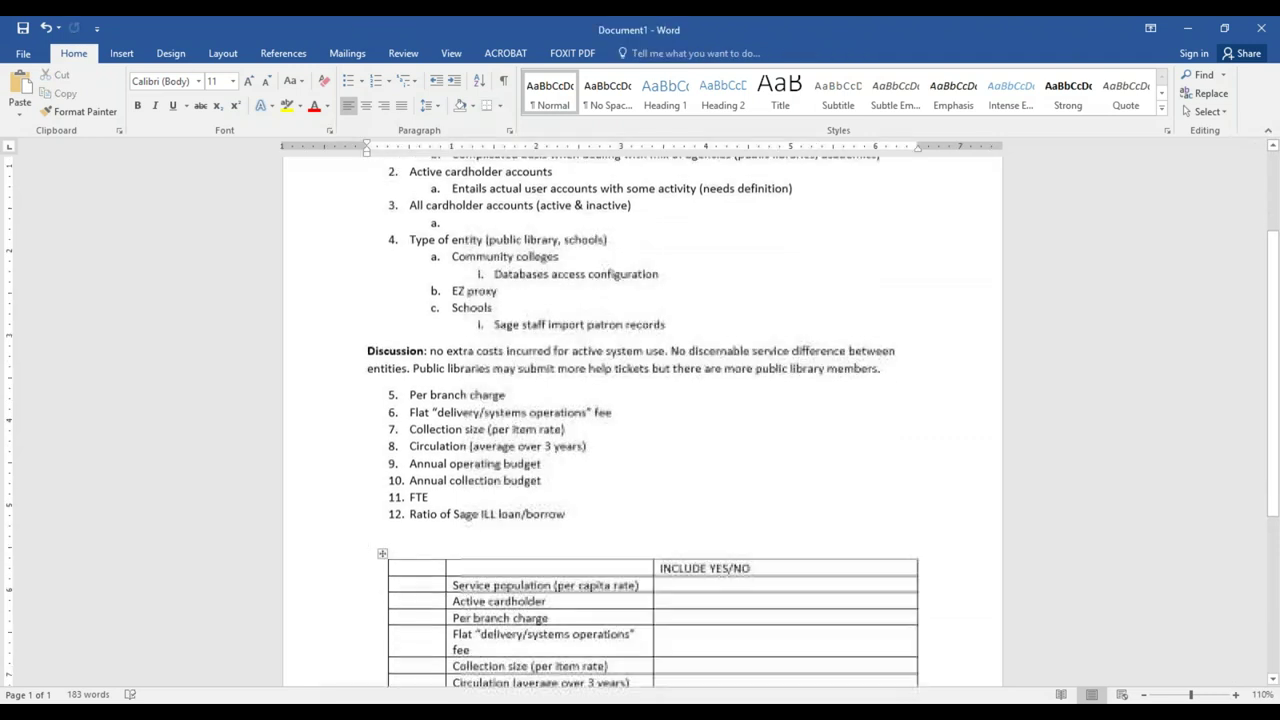
{"action": "type", "text": "1"}
{"action": "key", "text": "Down"}
{"action": "type", "text": "2"}
{"action": "key", "text": "Down"}
{"action": "type", "text": "3"}
{"action": "key", "text": "Down"}
{"action": "type", "text": "4"}
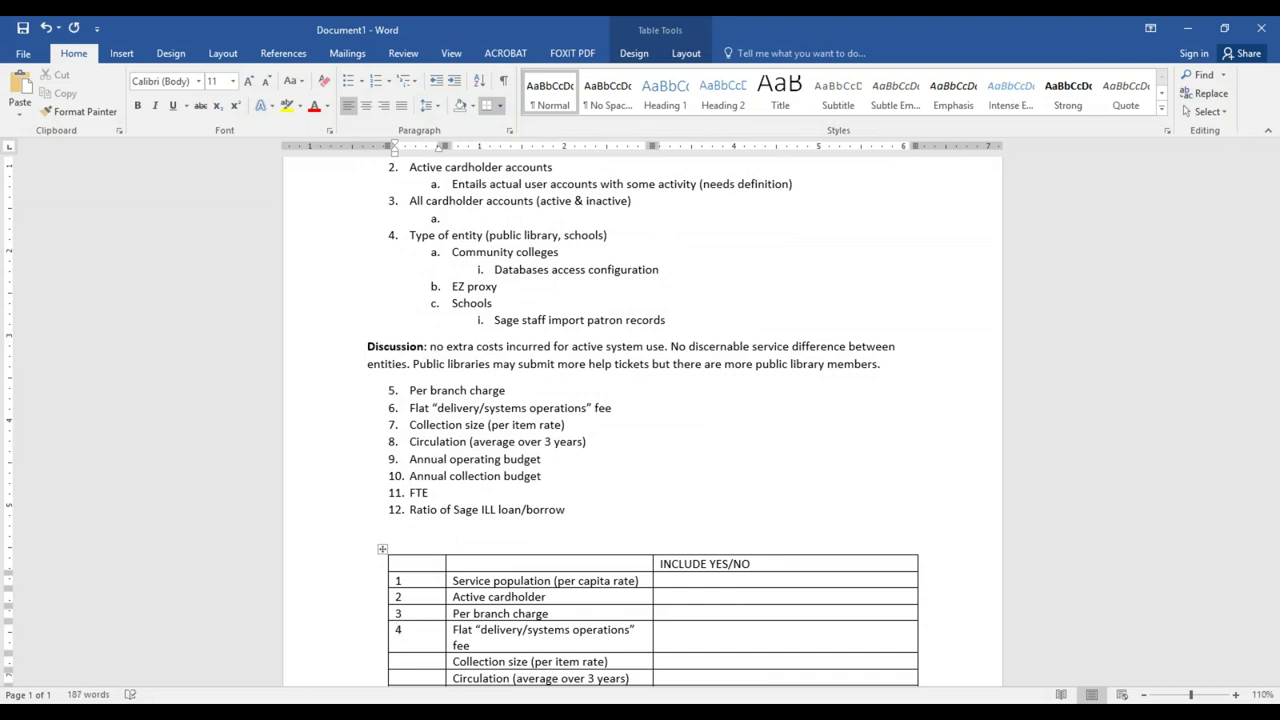
{"action": "left_click", "coordinate": [726, 580]}
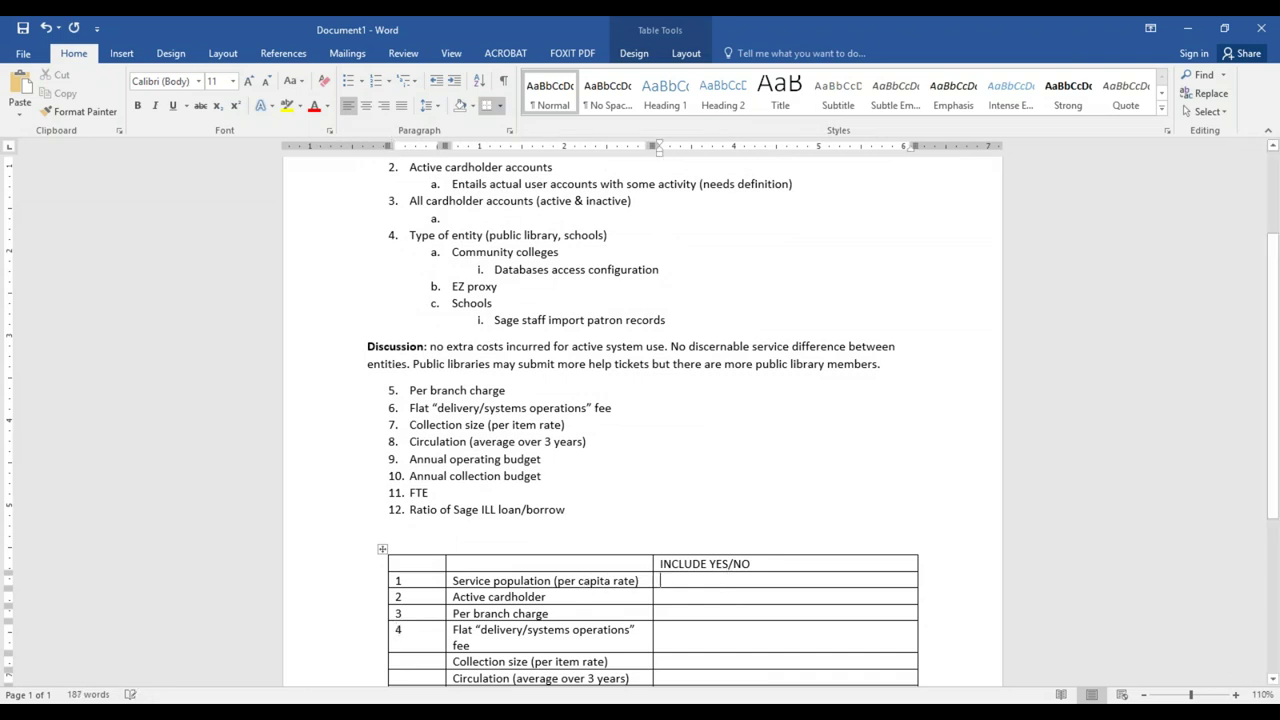
{"action": "type", "text": "N"}
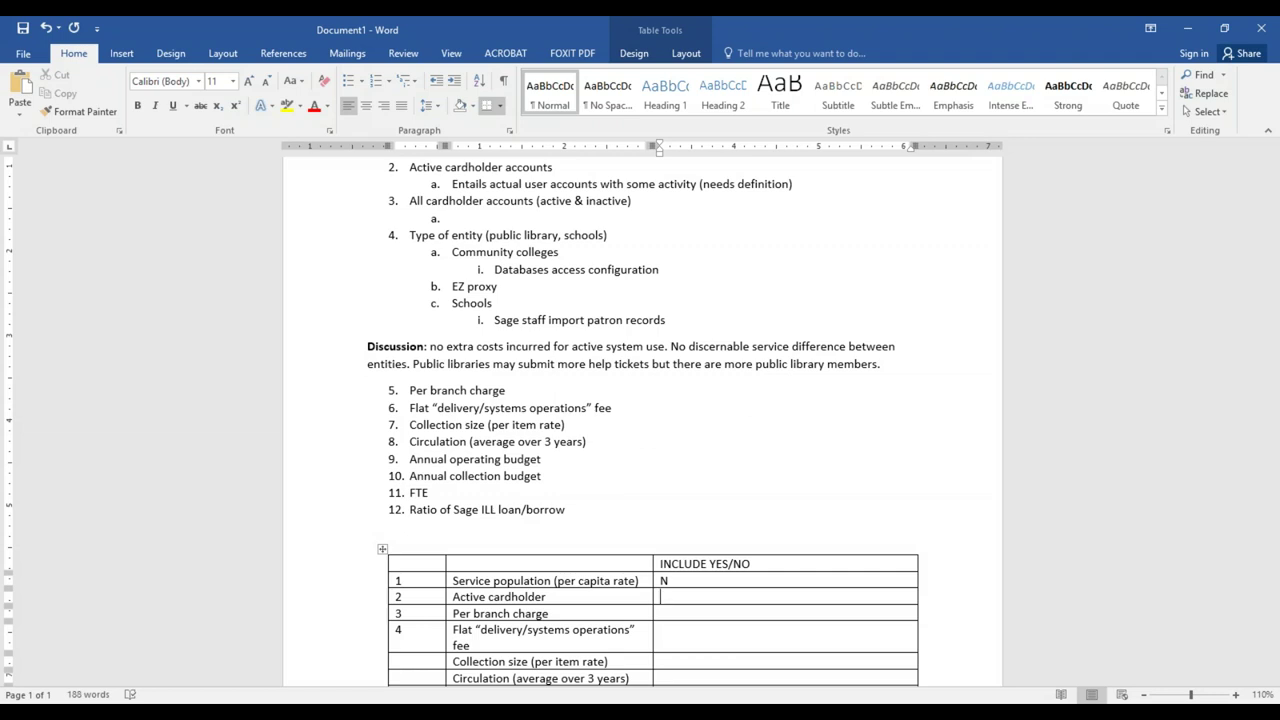
Insert a row numbered 3 below Active cardholder and clear the numbers from the two rows beneath it.
{"action": "left_click", "coordinate": [955, 595]}
{"action": "key", "text": "Return"}
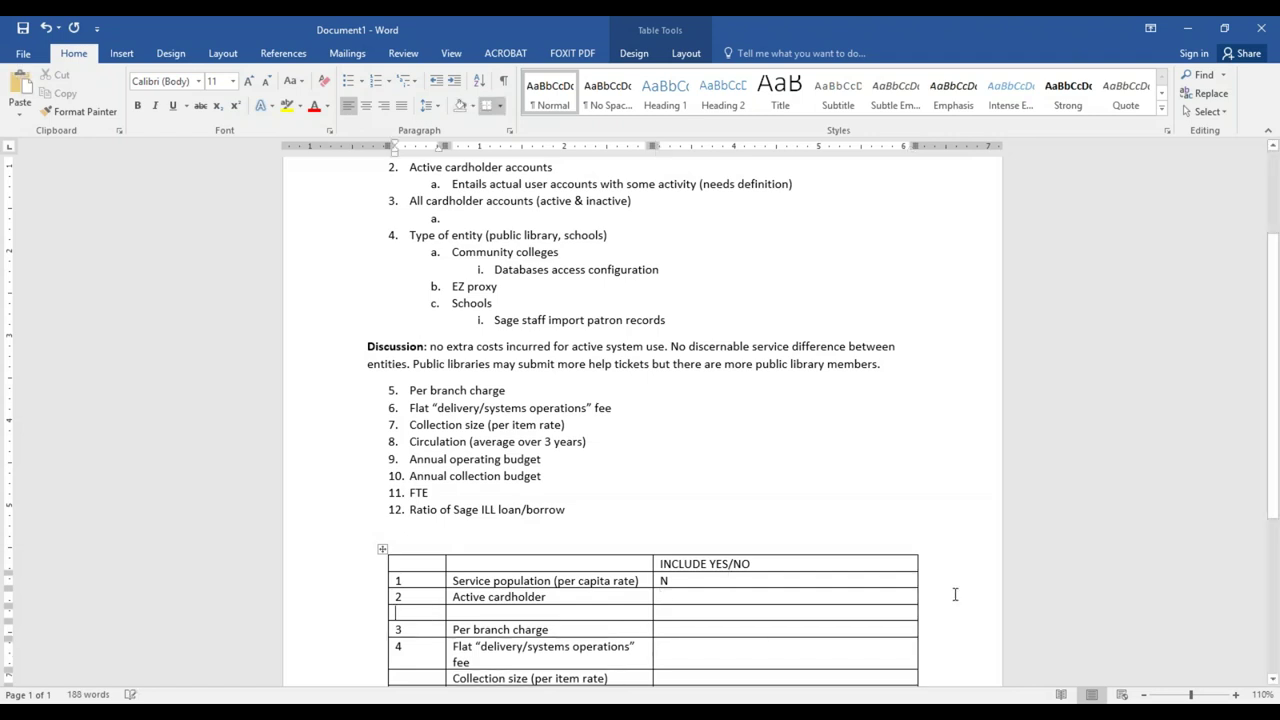
{"action": "type", "text": "3"}
{"action": "key", "text": "Down"}
{"action": "key", "text": "BackSpace"}
{"action": "type", "text": "4"}
{"action": "key", "text": "BackSpace"}
{"action": "key", "text": "Down"}
{"action": "key", "text": "Delete"}
Copy "All cardholder accounts" from list item 3 into the options cell of table row 3.
{"action": "left_click_drag", "start_coordinate": [411, 200], "coordinate": [534, 201]}
{"action": "key", "text": "ctrl+c"}
{"action": "left_click", "coordinate": [525, 610]}
{"action": "key", "text": "ctrl+v"}
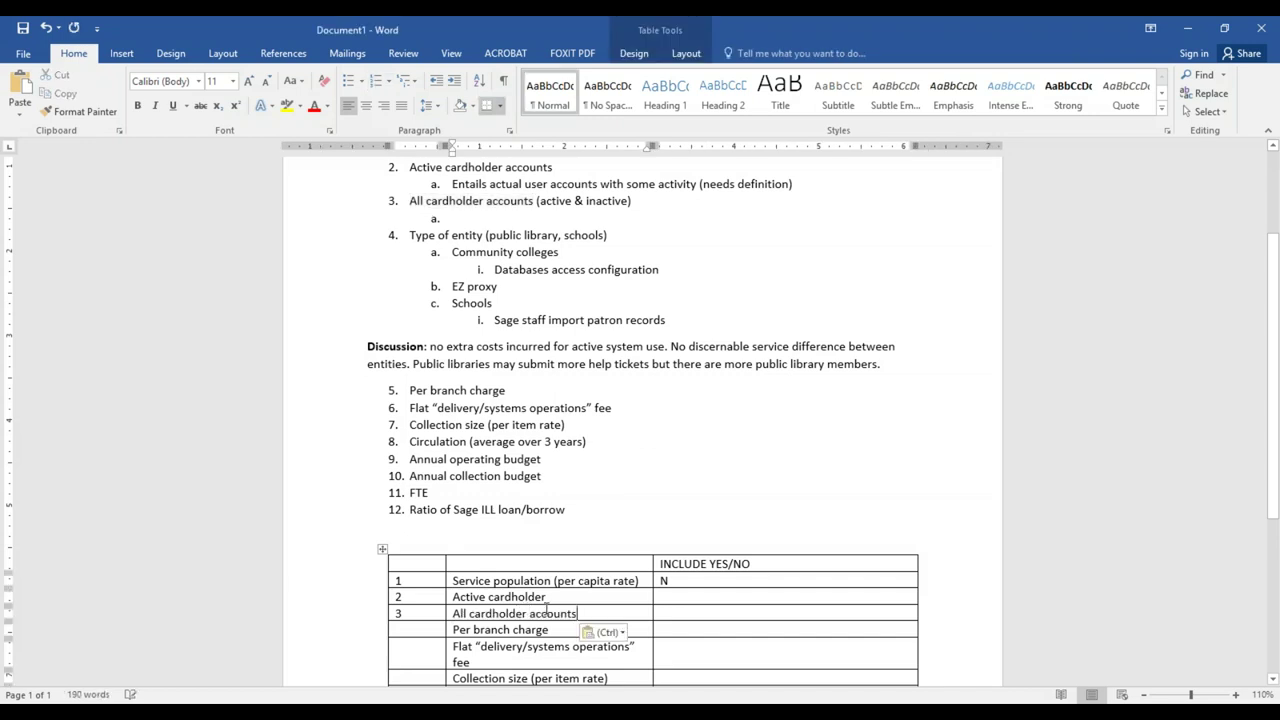
Enter Y for Active cardholder in the INCLUDE YES/NO column.
{"action": "left_click", "coordinate": [699, 596]}
{"action": "scroll", "coordinate": [519, 292], "scroll_direction": "up", "scroll_amount": 2}
{"action": "scroll", "coordinate": [540, 377], "scroll_direction": "down", "scroll_amount": 2}
{"action": "left_click", "coordinate": [679, 600]}
{"action": "type", "text": "Y"}
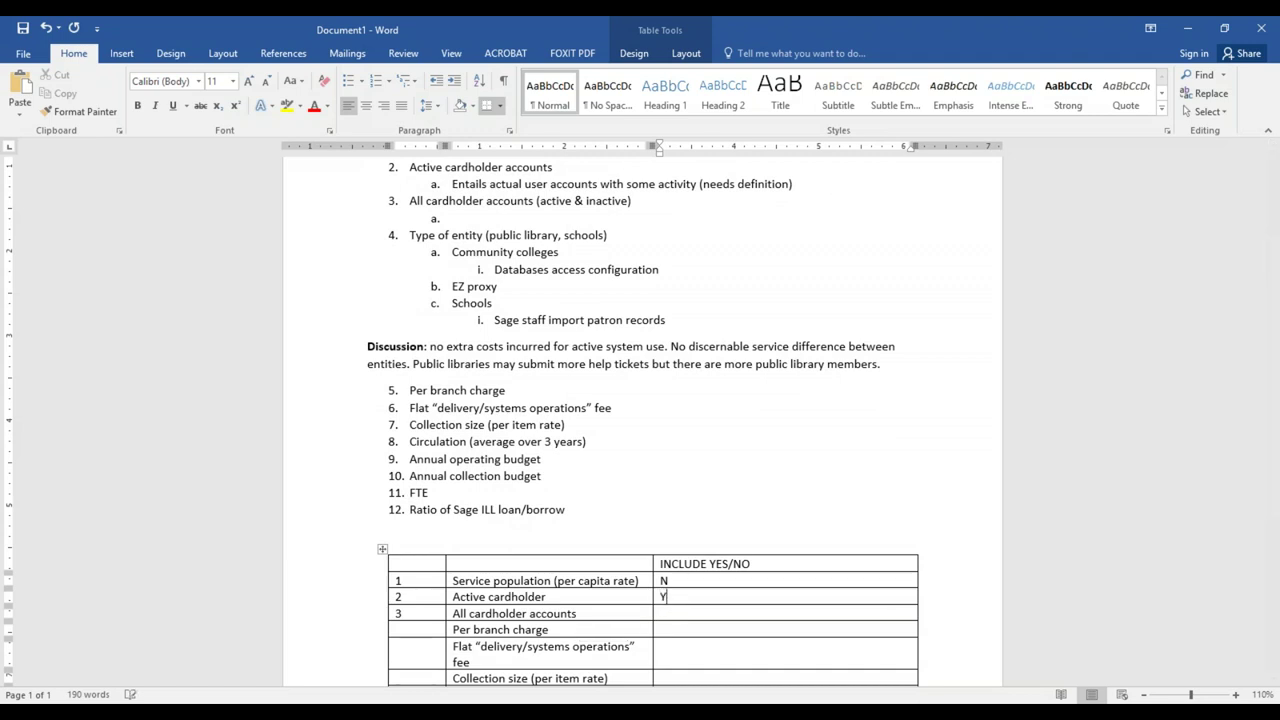
Insert a row numbered 4 below All cardholder accounts in the decision table.
{"action": "left_click", "coordinate": [679, 617]}
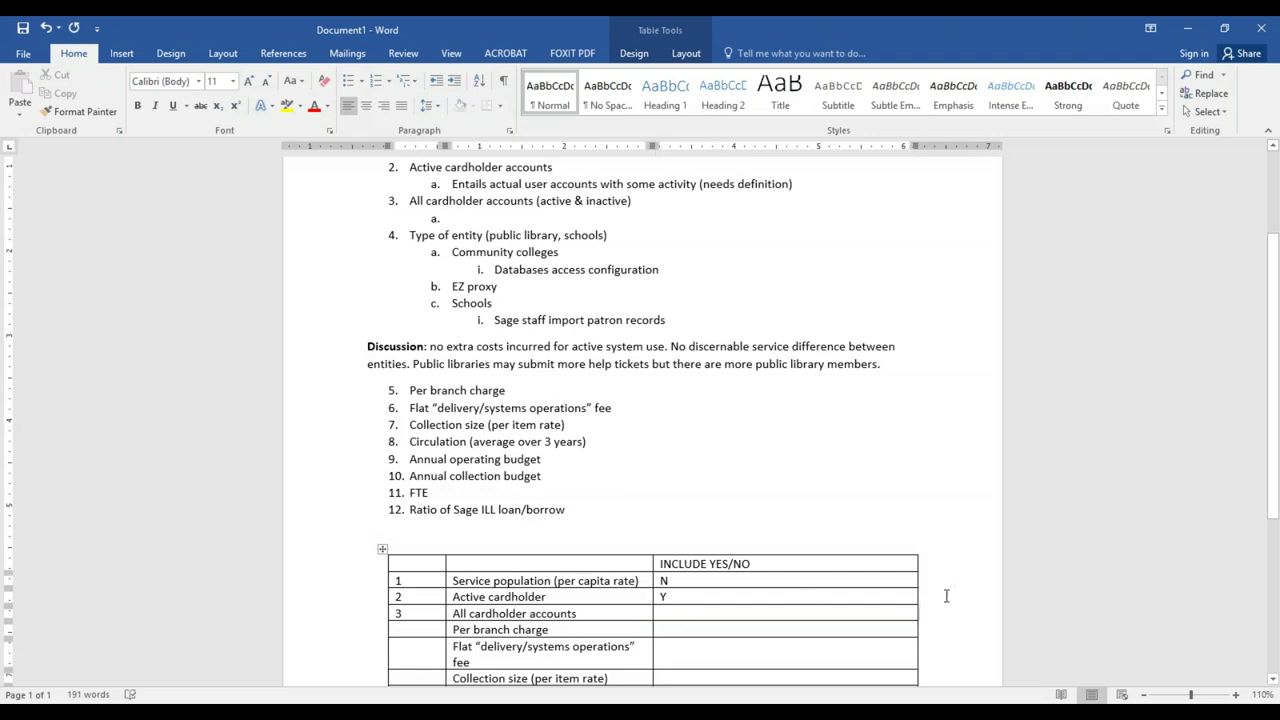
{"action": "key", "text": "Return"}
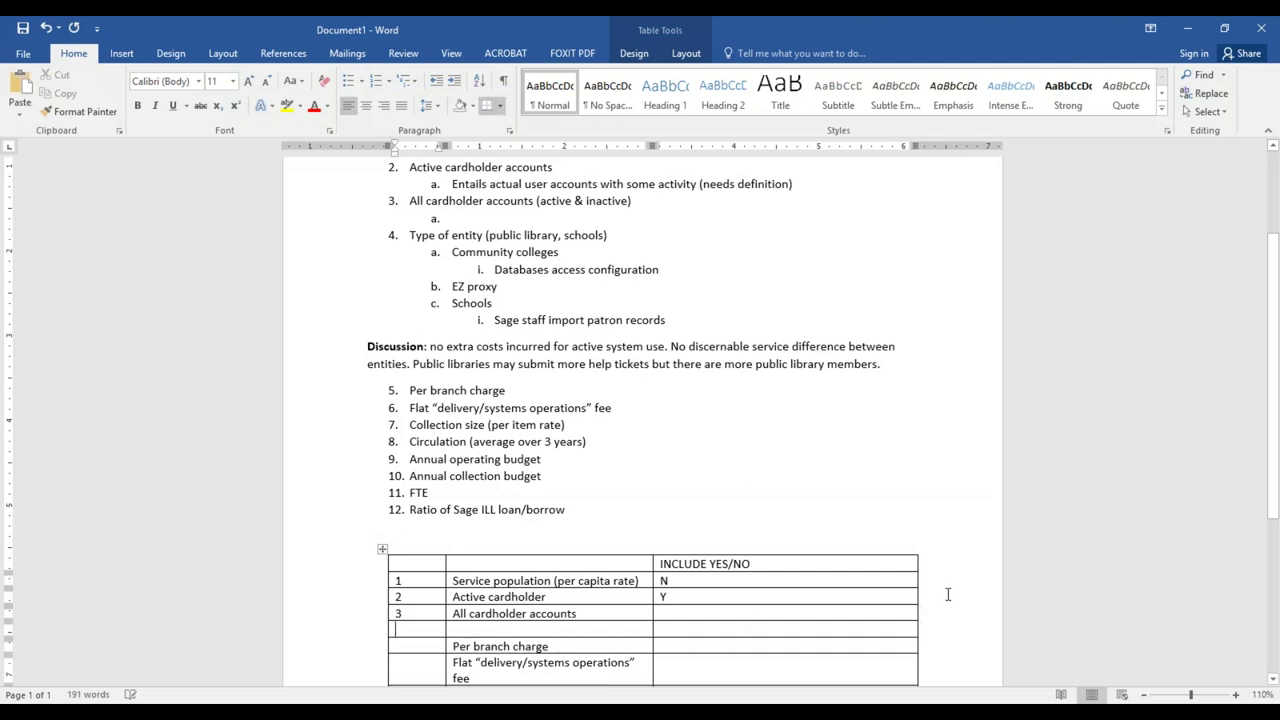
{"action": "left_click", "coordinate": [664, 612]}
{"action": "left_click", "coordinate": [588, 613]}
{"action": "left_click", "coordinate": [408, 628]}
{"action": "type", "text": "4"}
Label table row 4 "Type of entity (public, school)" and narrow the INCLUDE YES/NO column.
{"action": "left_click", "coordinate": [679, 624]}
{"action": "left_click", "coordinate": [496, 632]}
{"action": "type", "text": "Ty"}
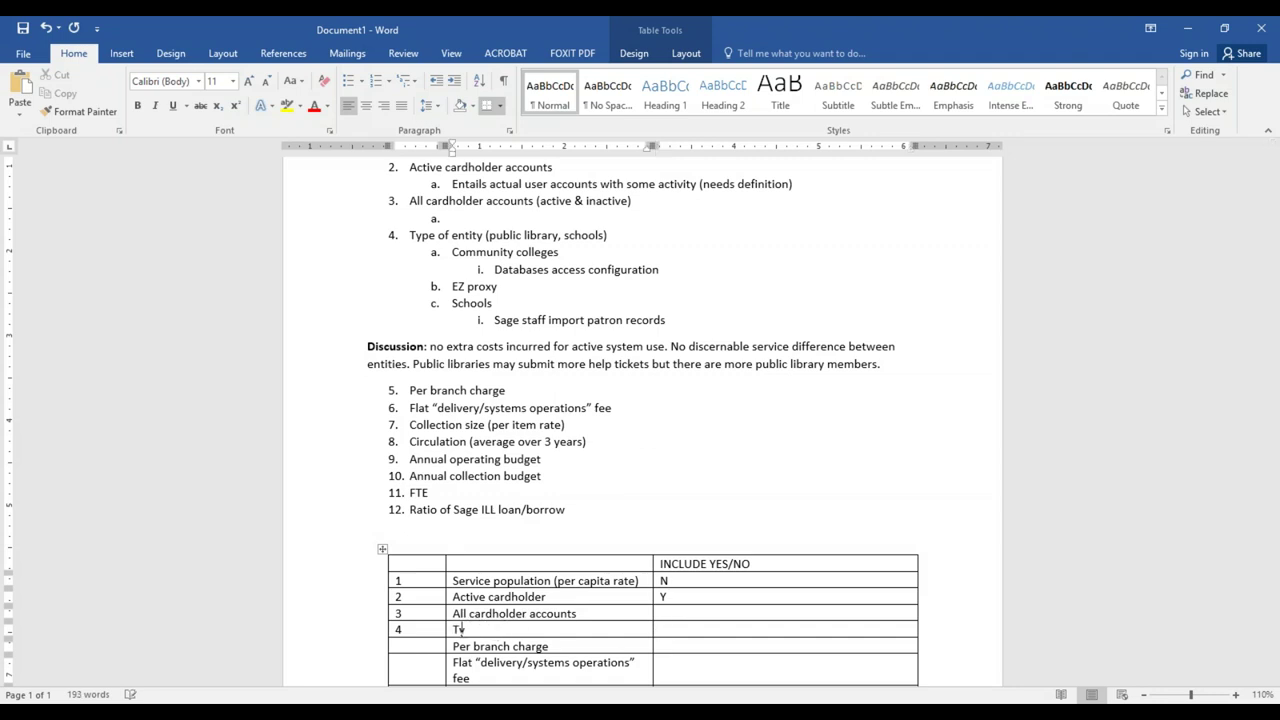
{"action": "type", "text": "pe of entity (public, school)"}
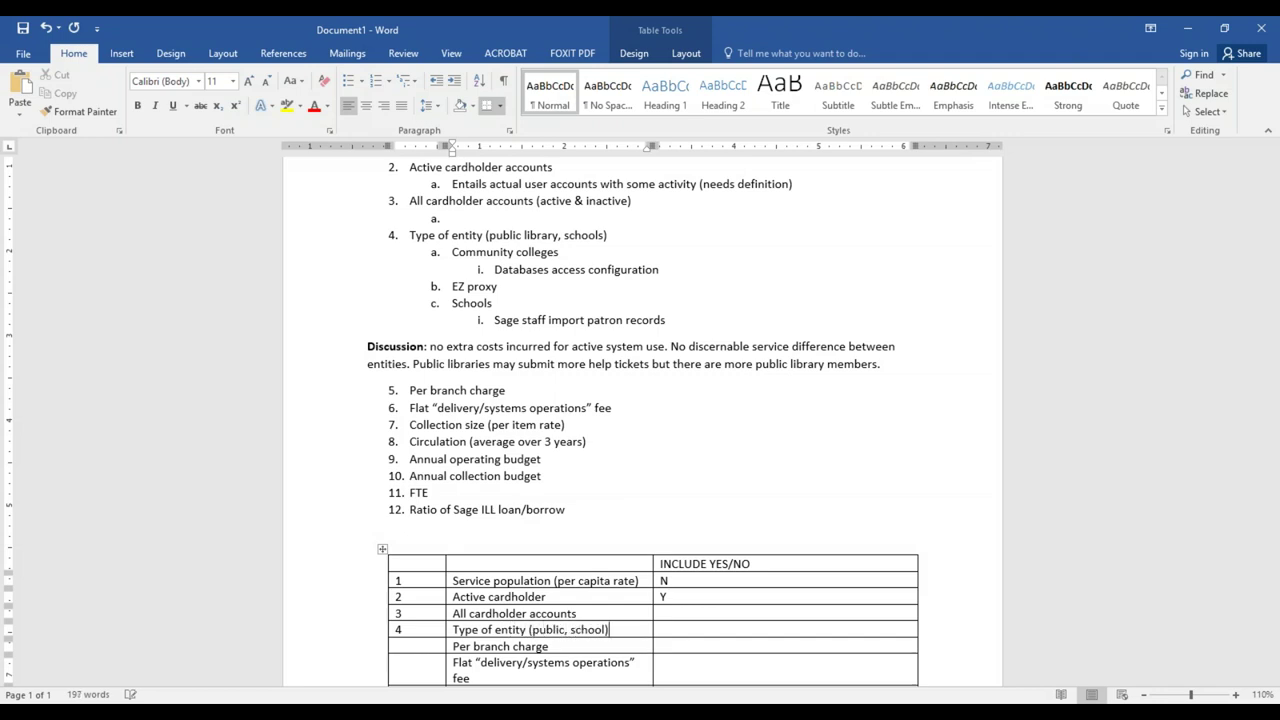
{"action": "left_click", "coordinate": [660, 613]}
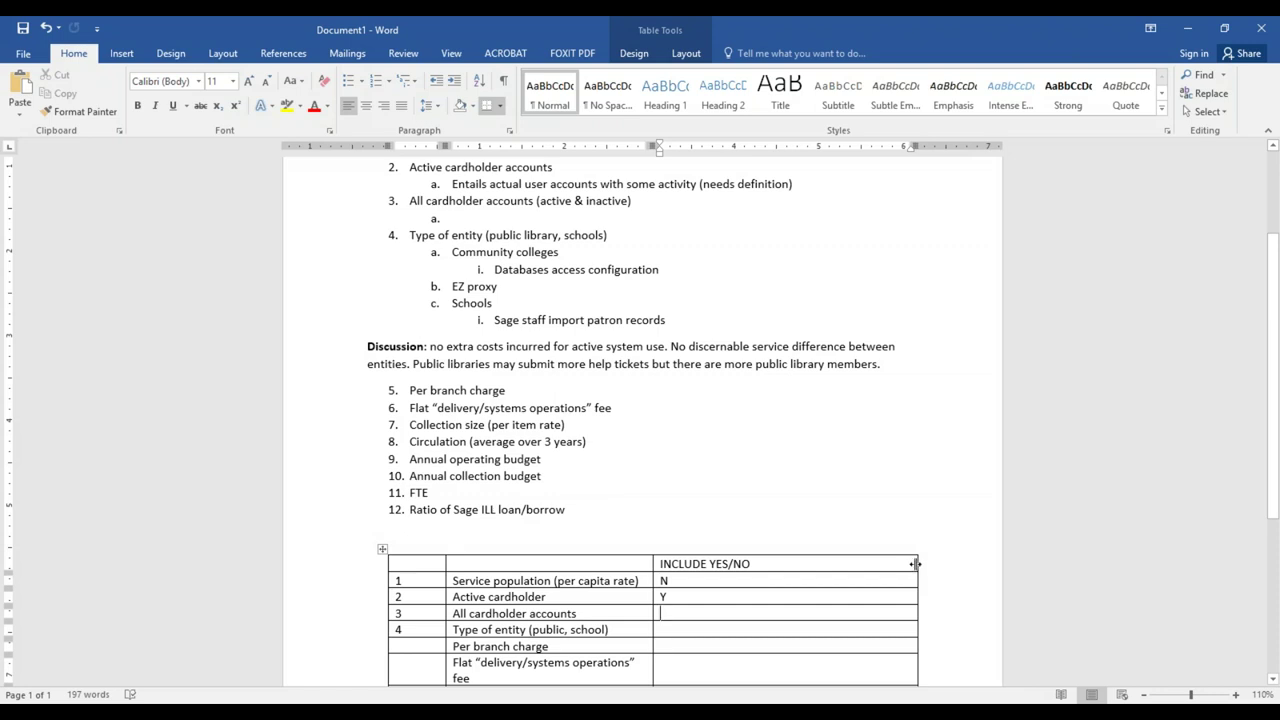
{"action": "left_click_drag", "start_coordinate": [913, 564], "coordinate": [770, 564]}
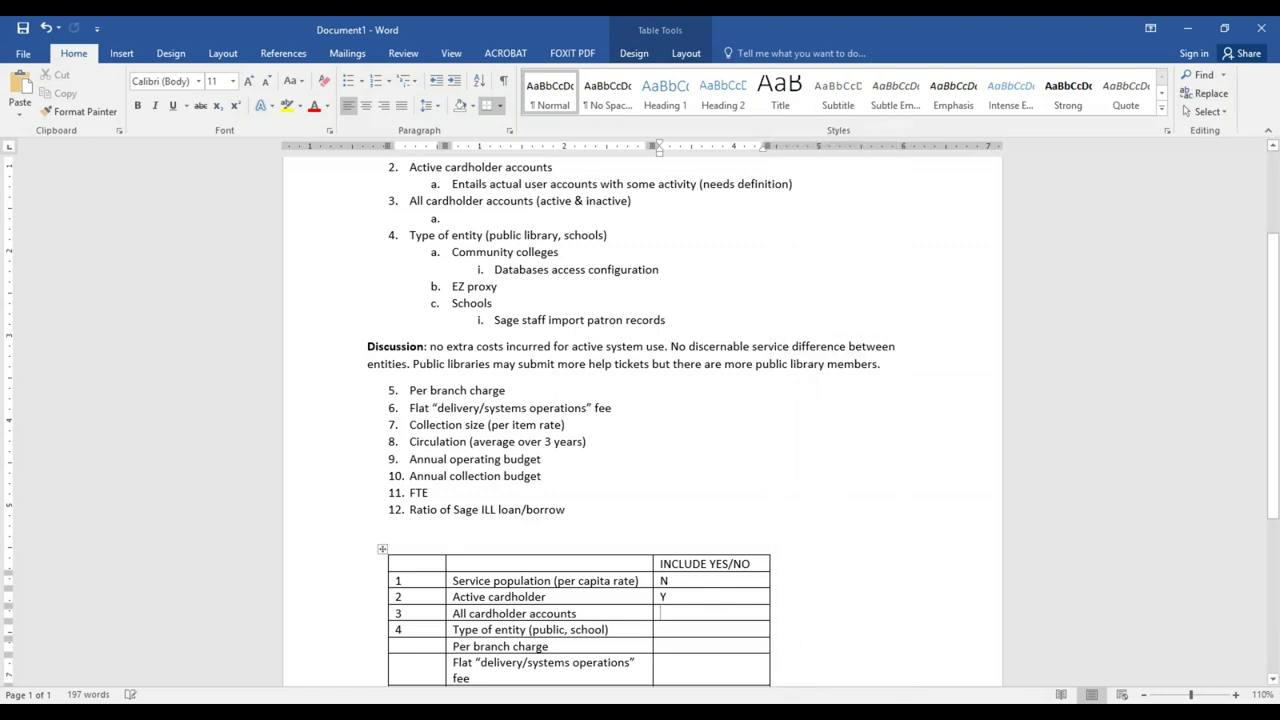
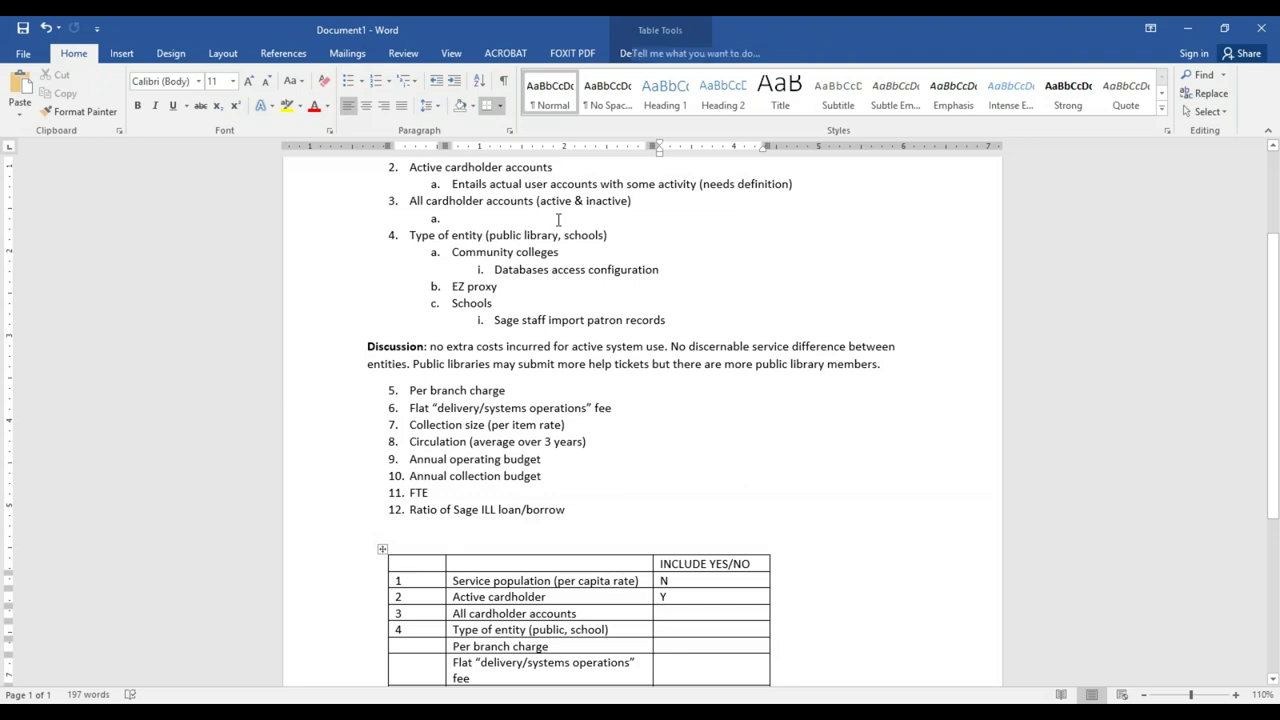
Replace the empty sub-item under list item 3 with an unnumbered paragraph starting with a copy of the bold "Discussion:" label.
{"action": "triple_click", "coordinate": [425, 336]}
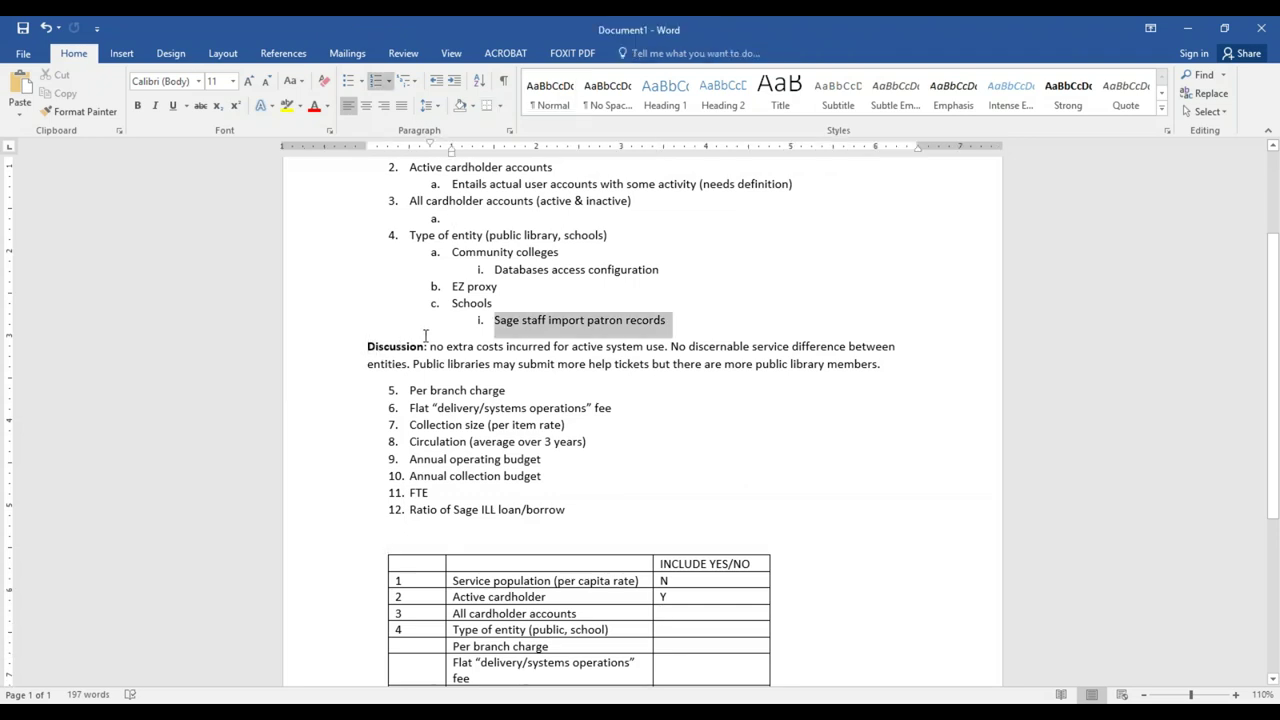
{"action": "double_click", "coordinate": [425, 340]}
{"action": "key", "text": "ctrl+c"}
{"action": "left_click", "coordinate": [476, 222]}
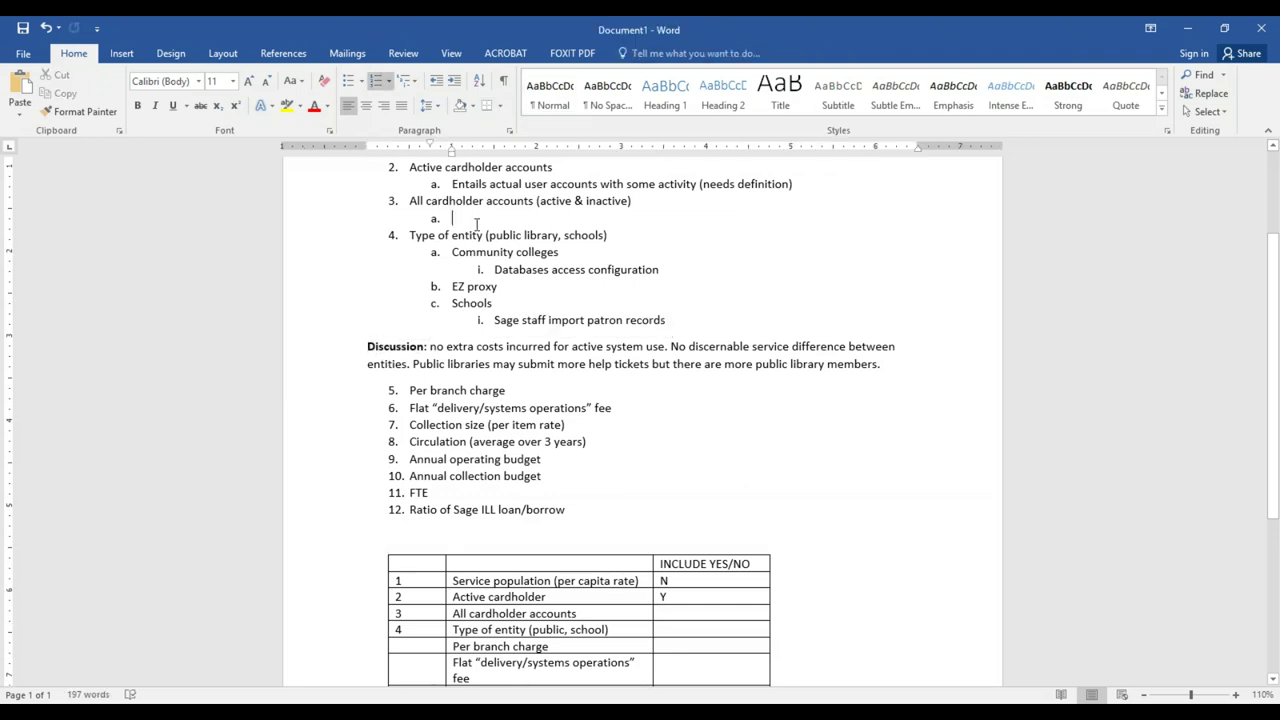
{"action": "key", "text": "shift+Tab"}
{"action": "key", "text": "BackSpace"}
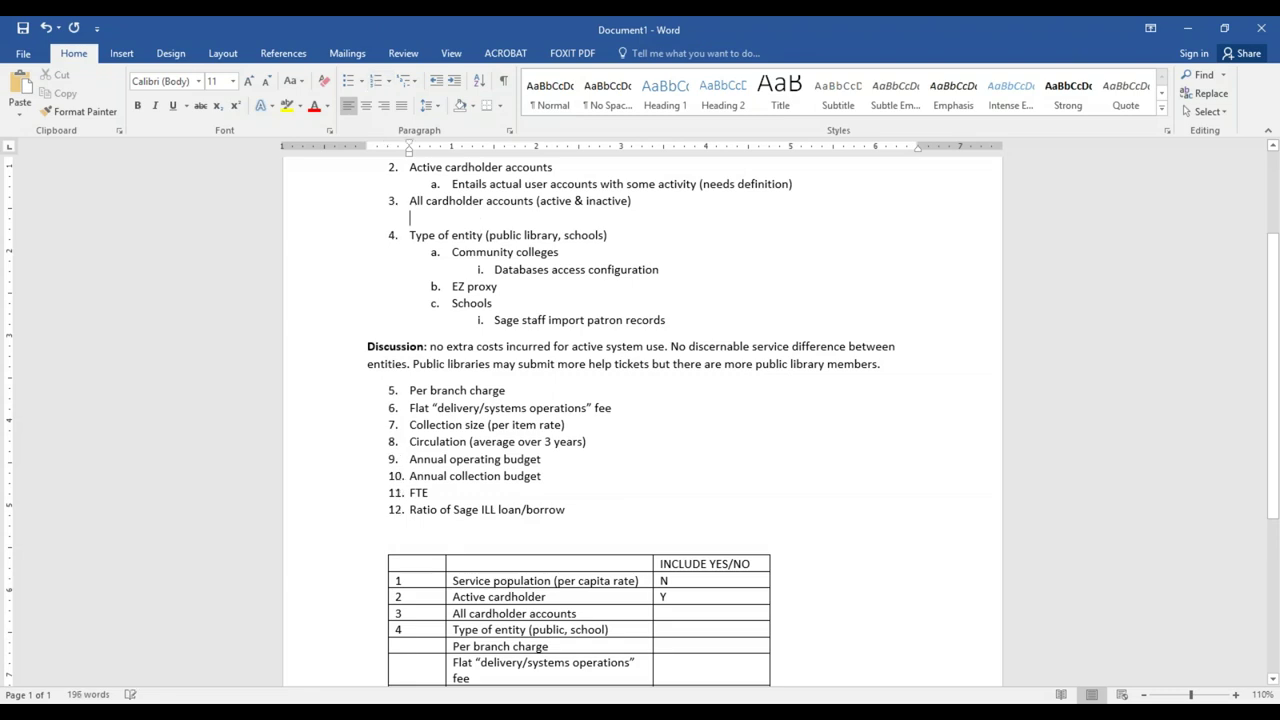
{"action": "key", "text": "ctrl+shift+n"}
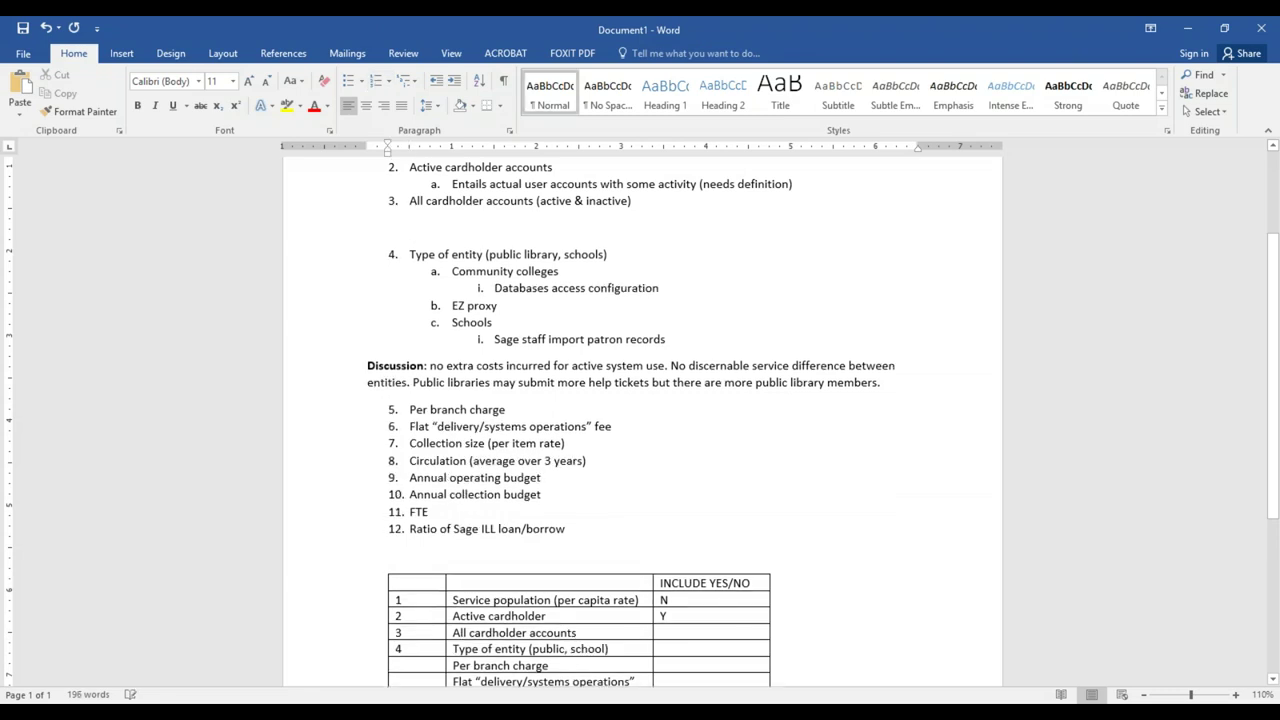
{"action": "key", "text": "ctrl+v"}
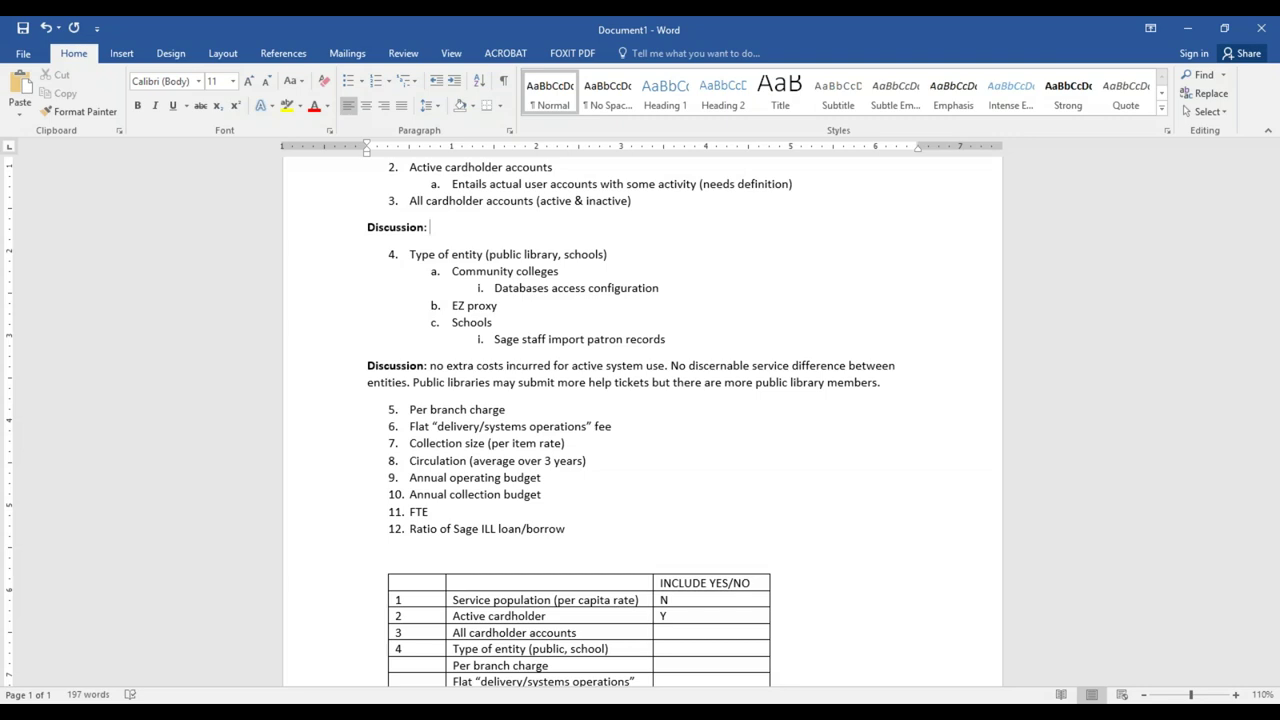
Write "creates disincentive for recruiting more users/accounts" after the new Discussion label.
{"action": "type", "text": "disincentive"}
{"action": "key", "text": "ctrl+Left"}
{"action": "type", "text": "creates"}
{"action": "key", "text": "End"}
{"action": "type", "text": "for a"}
{"action": "key", "text": "BackSpace"}
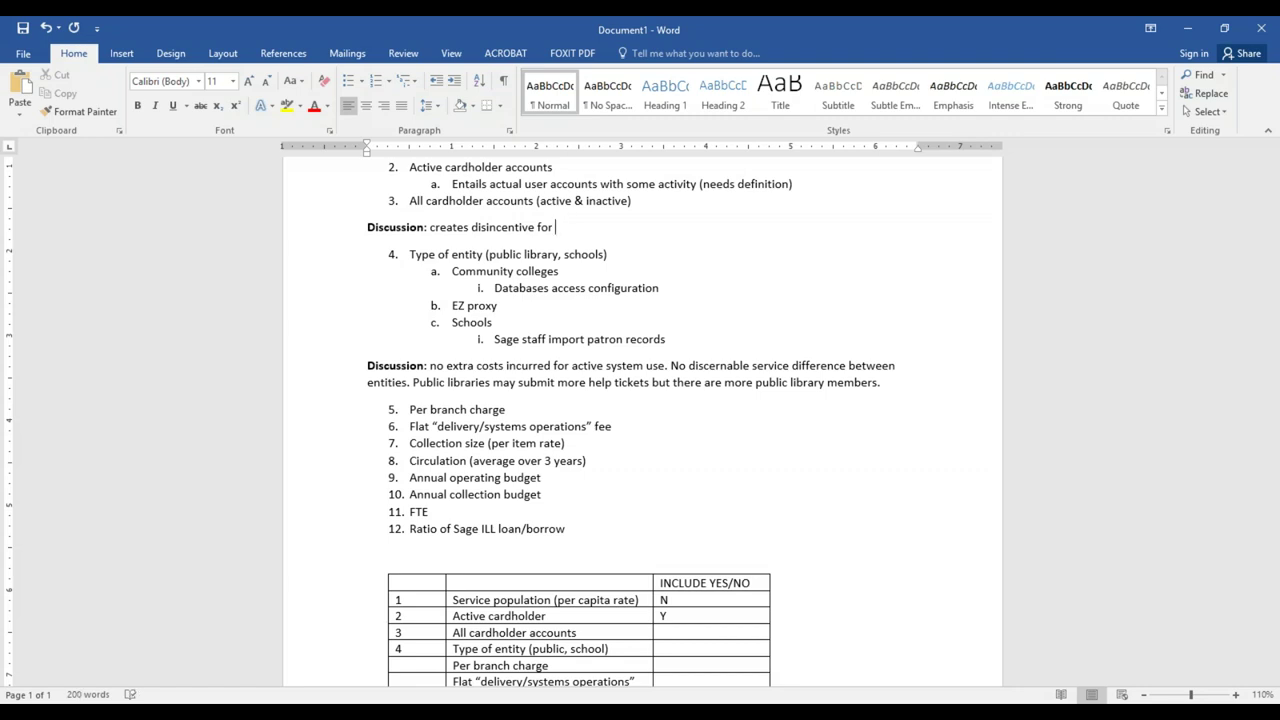
{"action": "type", "text": "recruiting more accounts"}
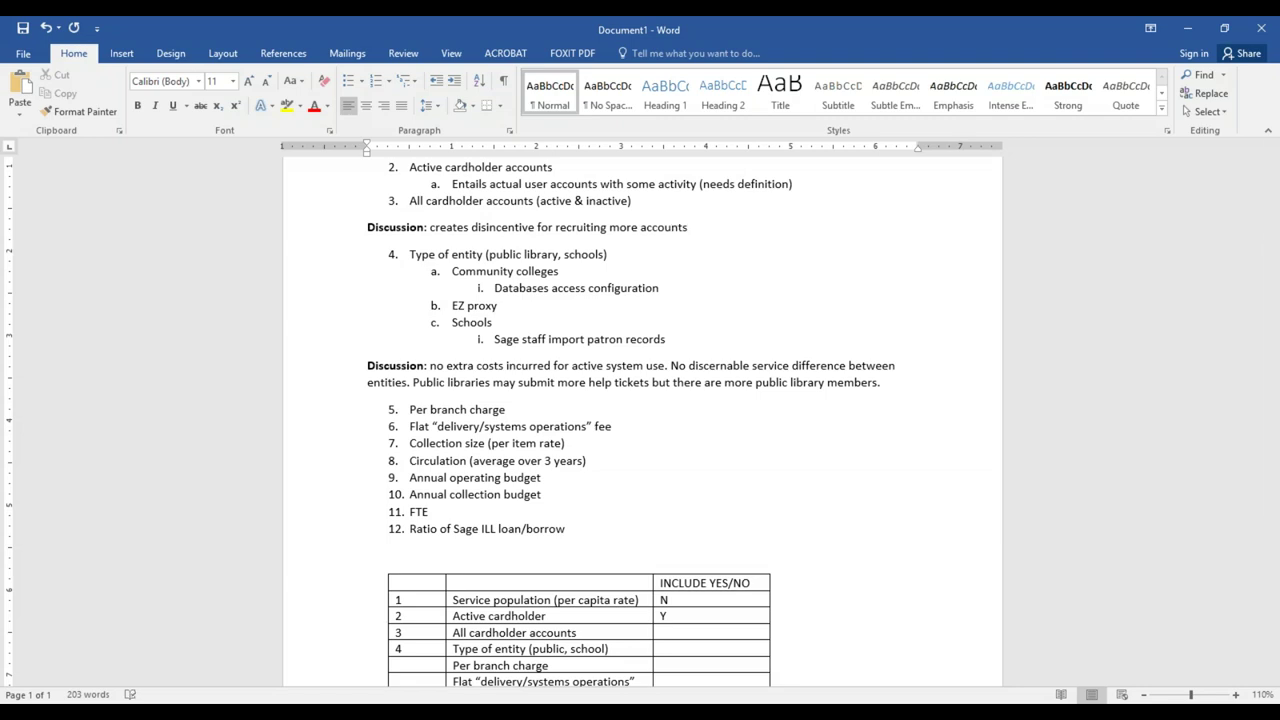
{"action": "key", "text": "ctrl+Left"}
{"action": "type", "text": "users"}
{"action": "key", "text": "BackSpace"}
{"action": "type", "text": "/"}
Move the new discussion paragraph below item 2's sub-item as unnumbered body text and remove the leftover blank line.
{"action": "left_click", "coordinate": [832, 184]}
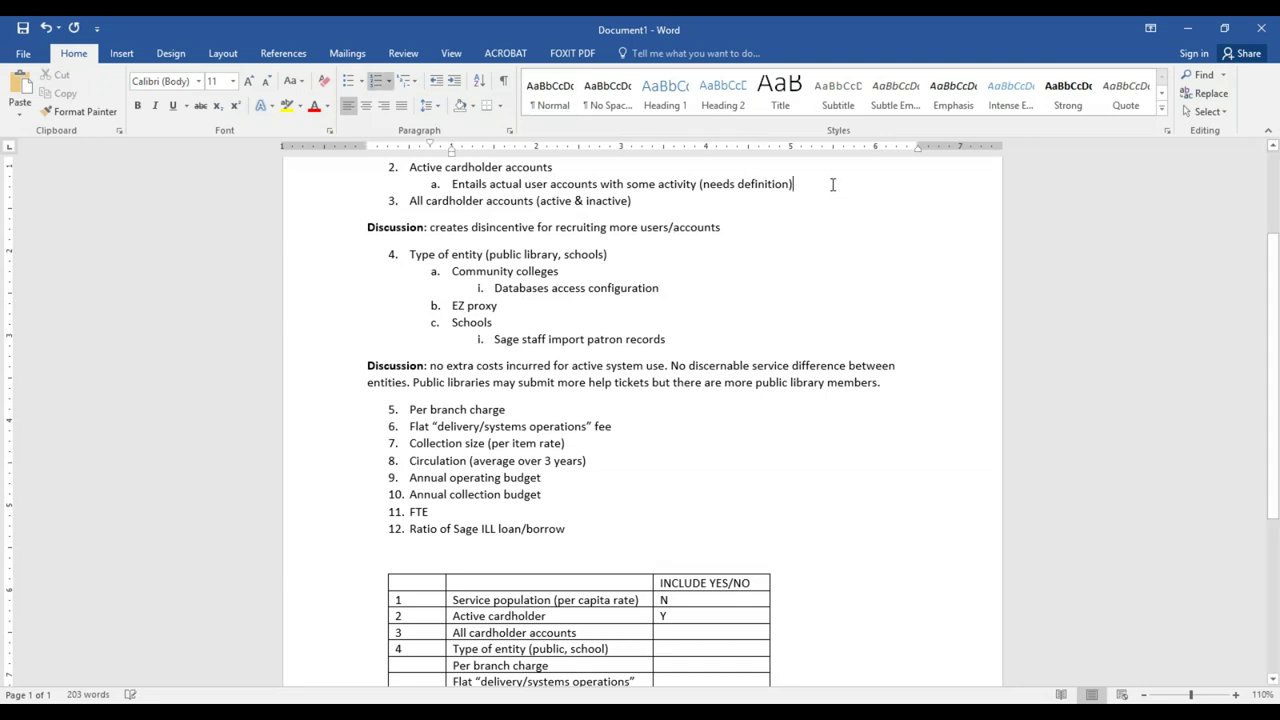
{"action": "key", "text": "Return"}
{"action": "key", "text": "BackSpace"}
{"action": "key", "text": "BackSpace"}
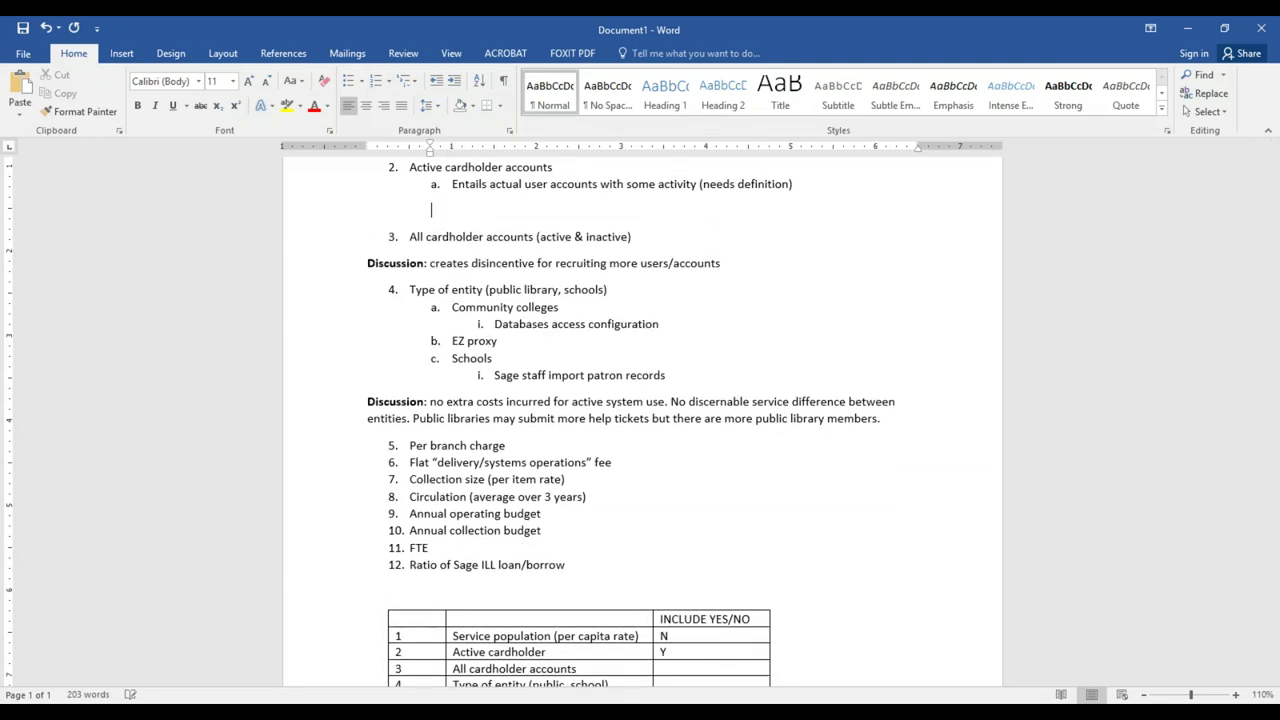
{"action": "triple_click", "coordinate": [668, 262]}
{"action": "left_click_drag", "start_coordinate": [668, 262], "coordinate": [630, 228]}
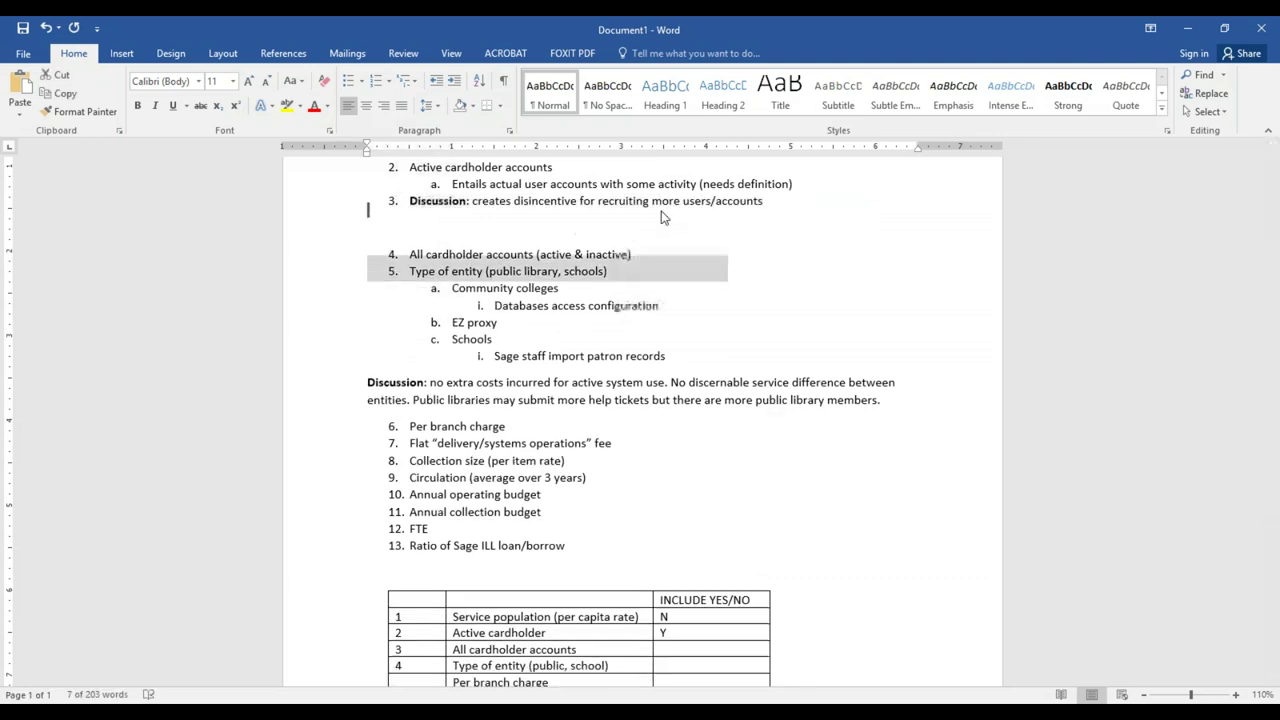
{"action": "left_click", "coordinate": [413, 198]}
{"action": "key", "text": "BackSpace"}
{"action": "key", "text": "BackSpace"}
{"action": "key", "text": "Down"}
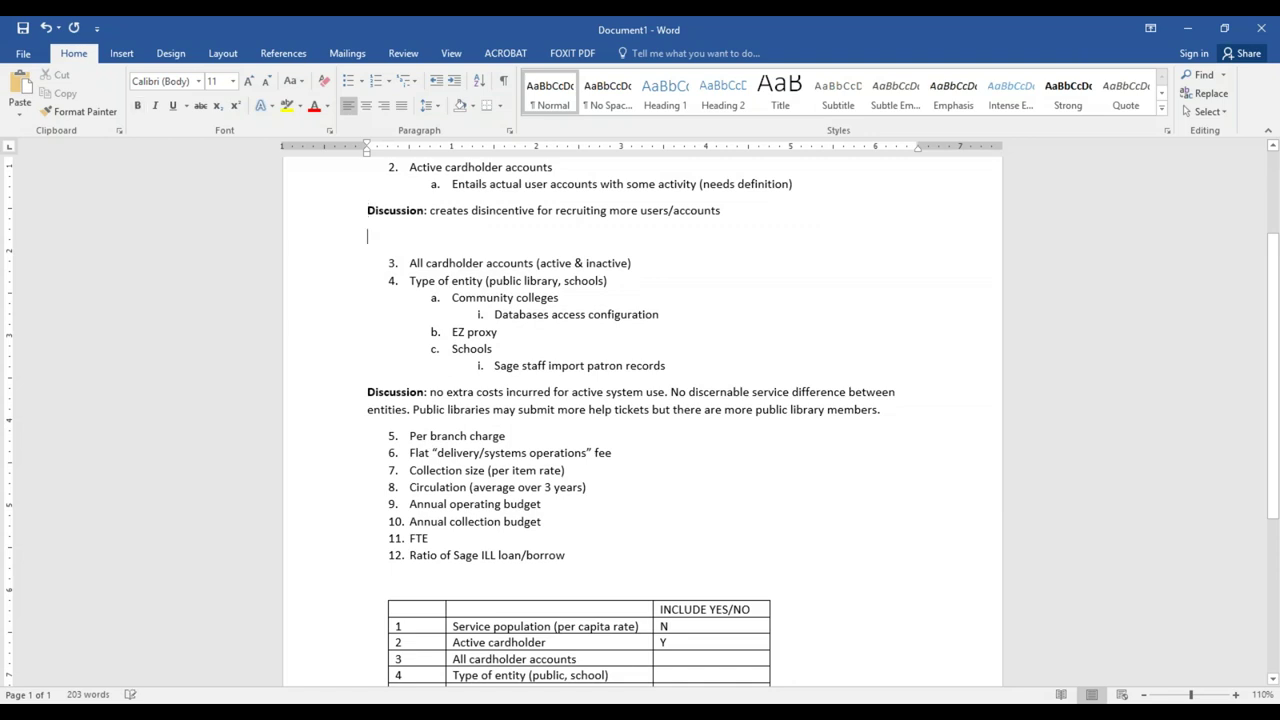
{"action": "key", "text": "Delete"}
{"action": "left_click", "coordinate": [757, 242]}
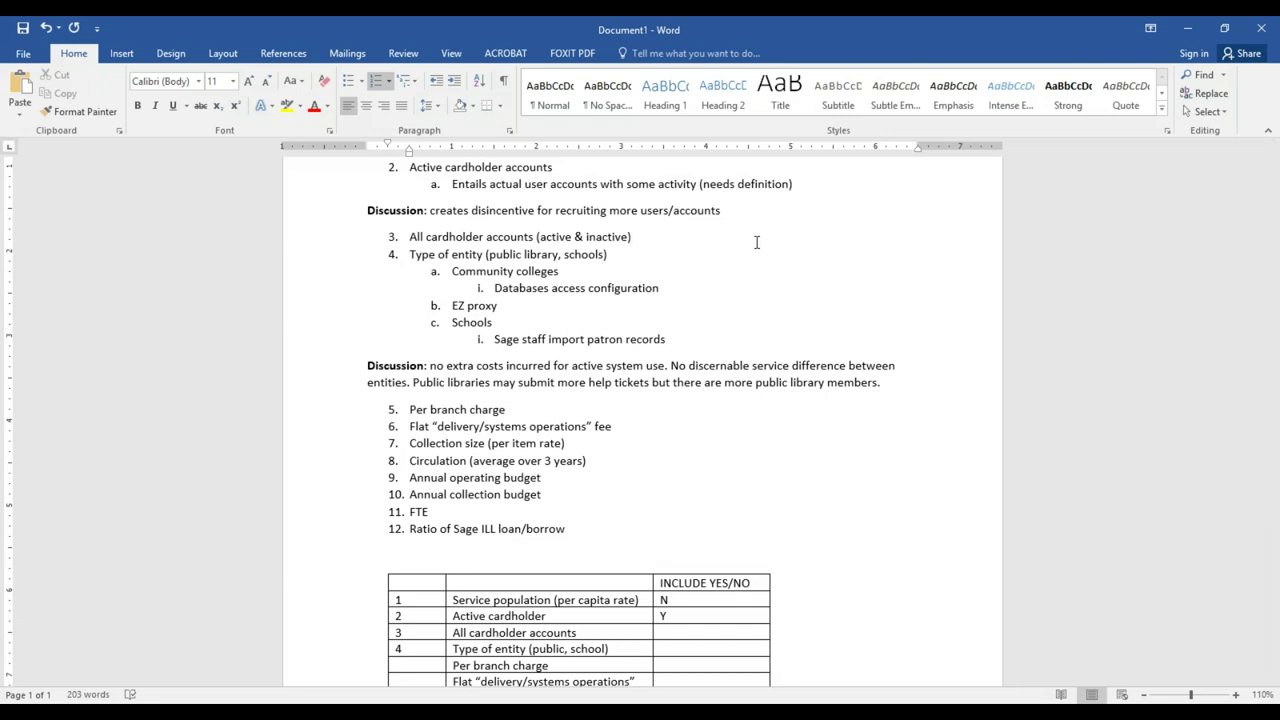
End the discussion sentence under item 2 with a period and append "Family vs. R2L cards.".
{"action": "left_click", "coordinate": [740, 211]}
{"action": "type", "text": ". "}
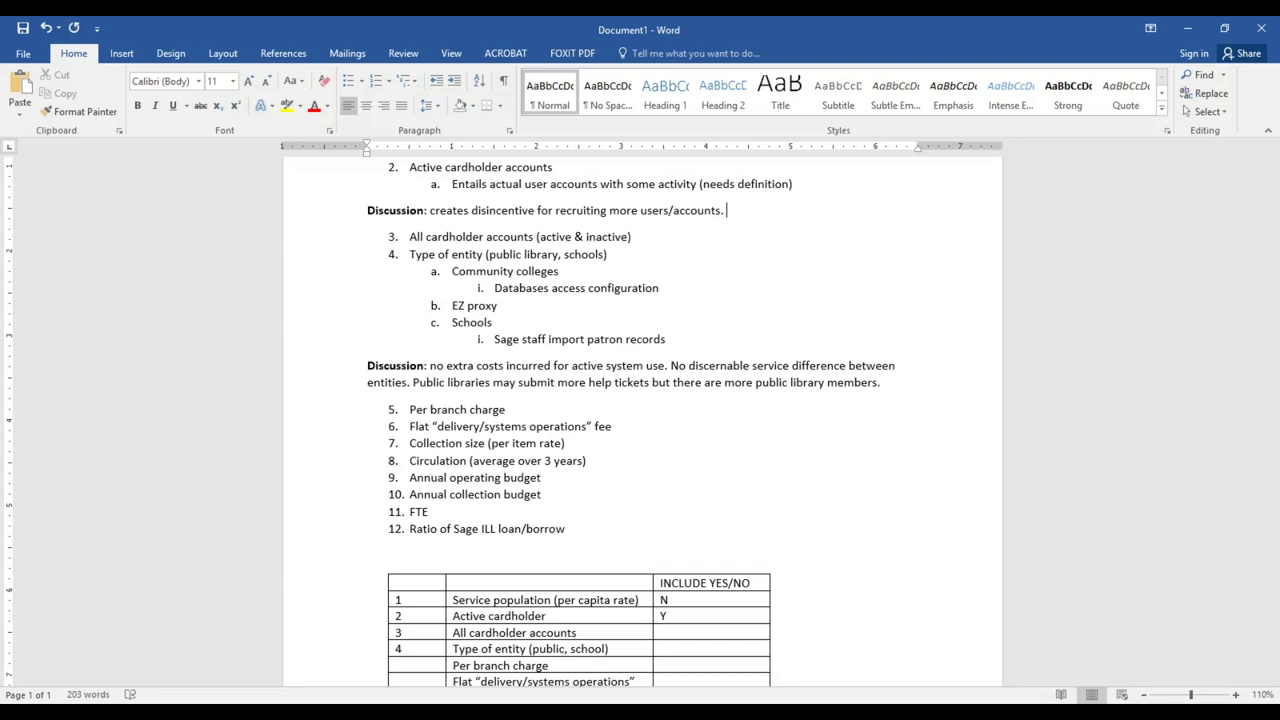
{"action": "type", "text": "Family vs. R2L cards."}
{"action": "left_click", "coordinate": [694, 239]}
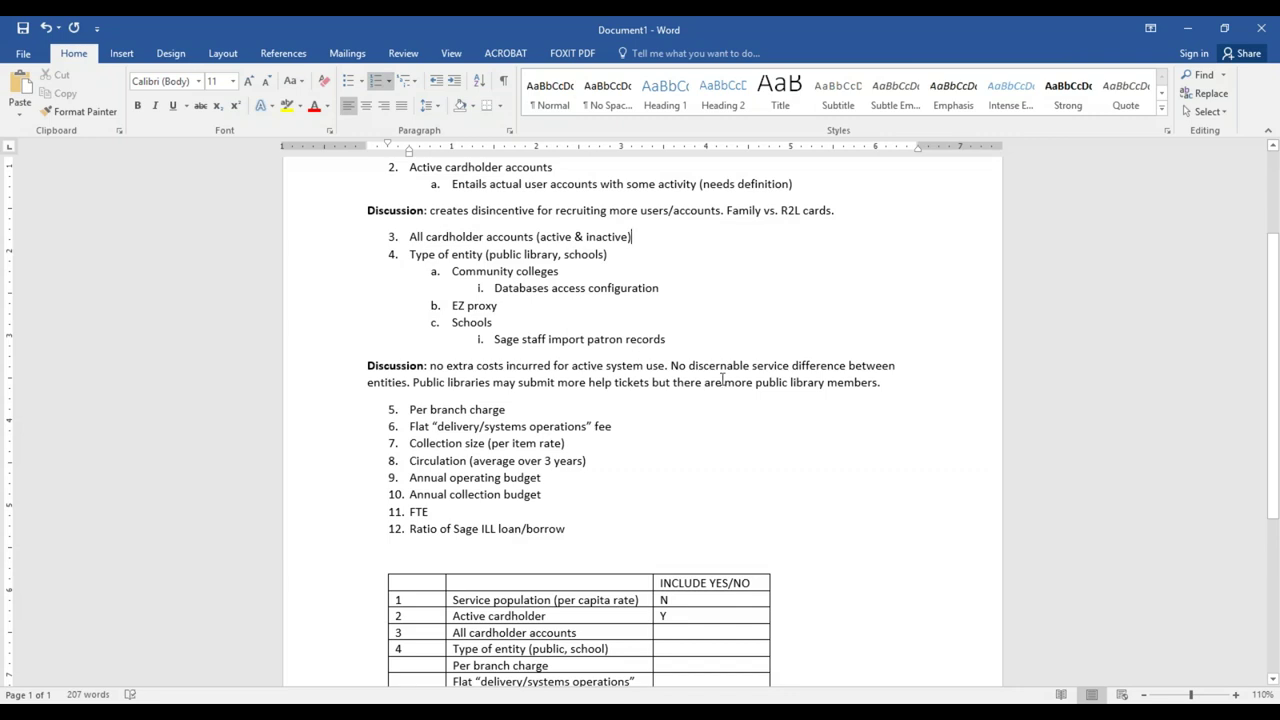
Insert a blank column after the INCLUDE YES/NO column of the decision table.
{"action": "left_click", "coordinate": [716, 620]}
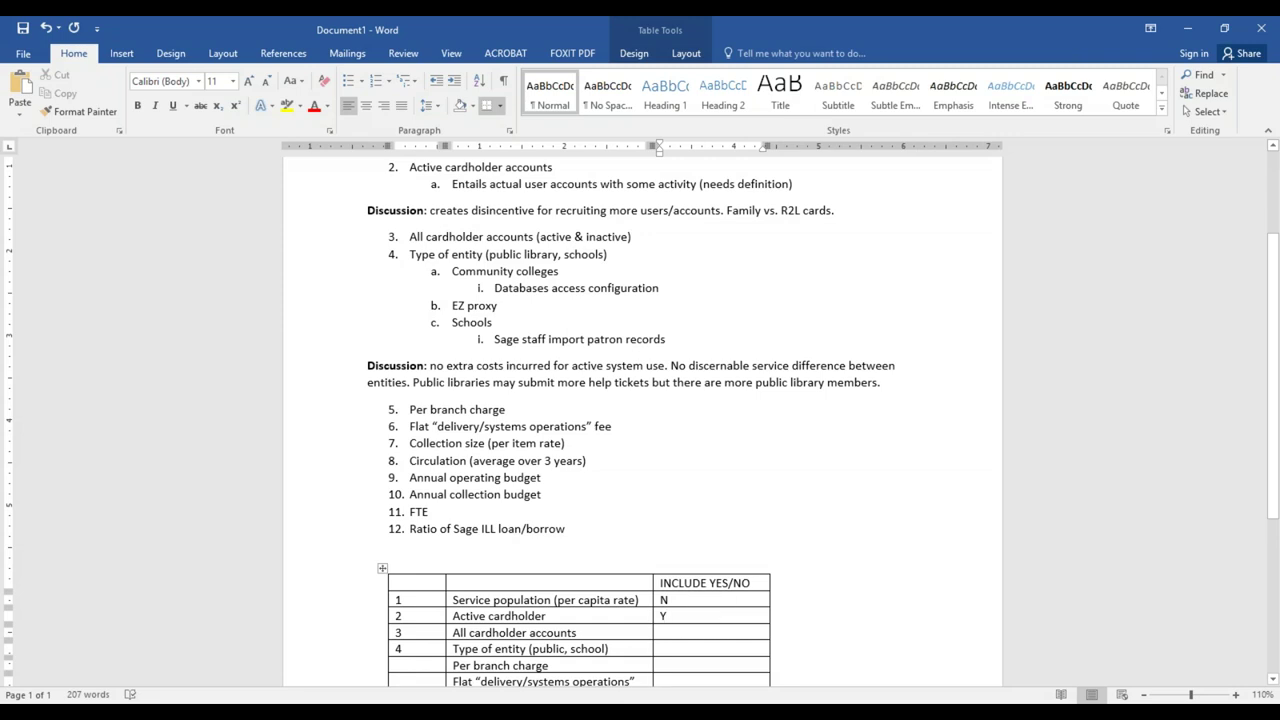
{"action": "left_click", "coordinate": [740, 578]}
{"action": "right_click", "coordinate": [740, 582]}
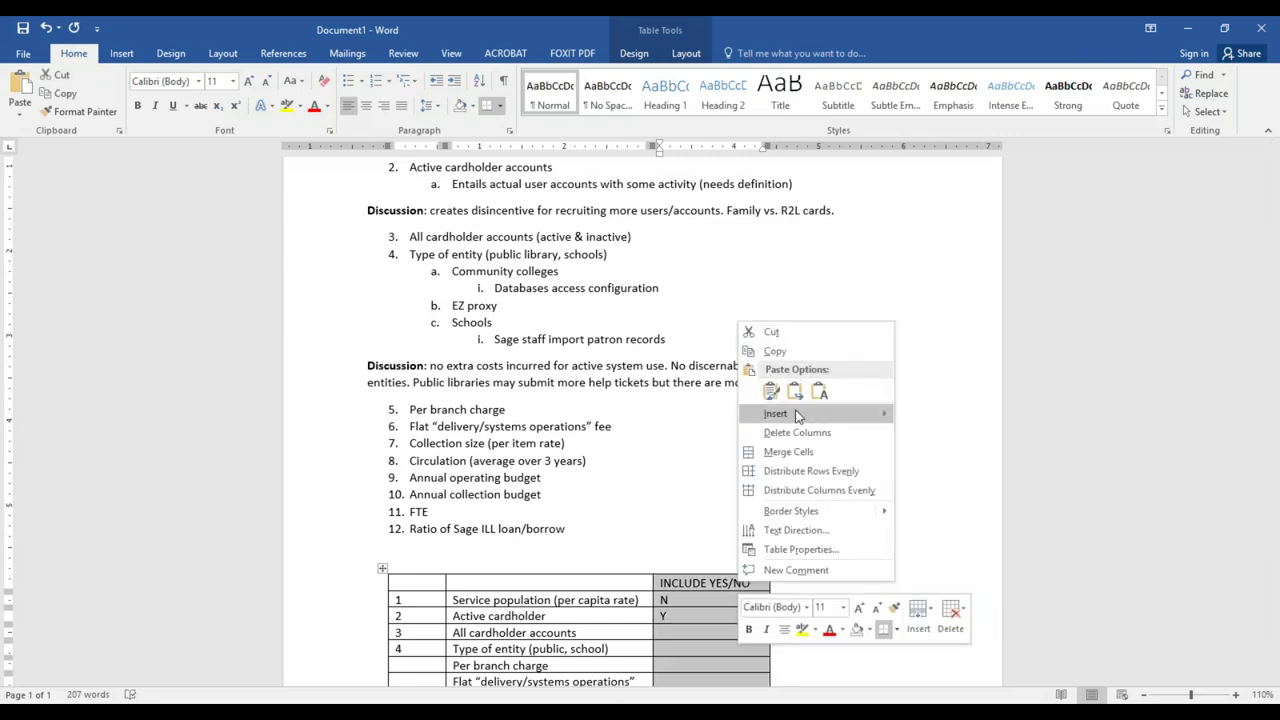
{"action": "mouse_move", "coordinate": [798, 414]}
{"action": "left_click", "coordinate": [960, 434]}
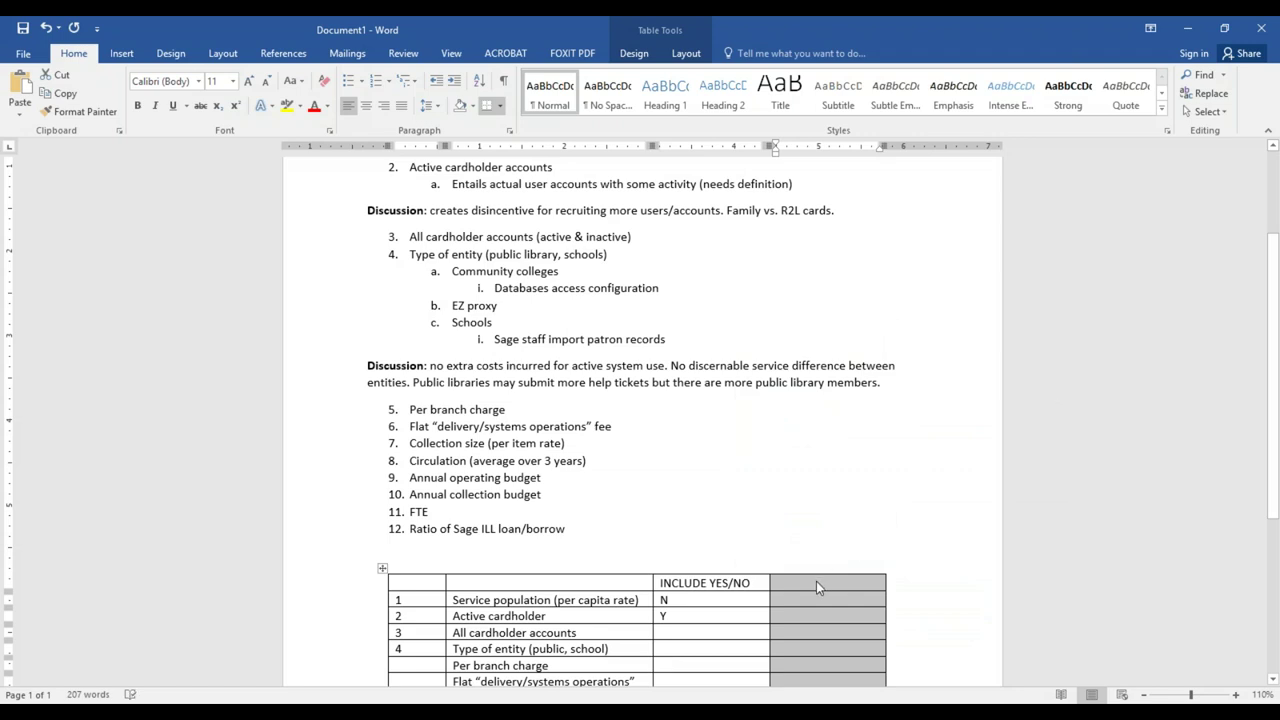
Title the new table column COMMENTS and enter "Problematic" as the comment for the Active cardholder row.
{"action": "left_click", "coordinate": [816, 582]}
{"action": "type", "text": "COMMENTS"}
{"action": "key", "text": "Down"}
{"action": "key", "text": "Down"}
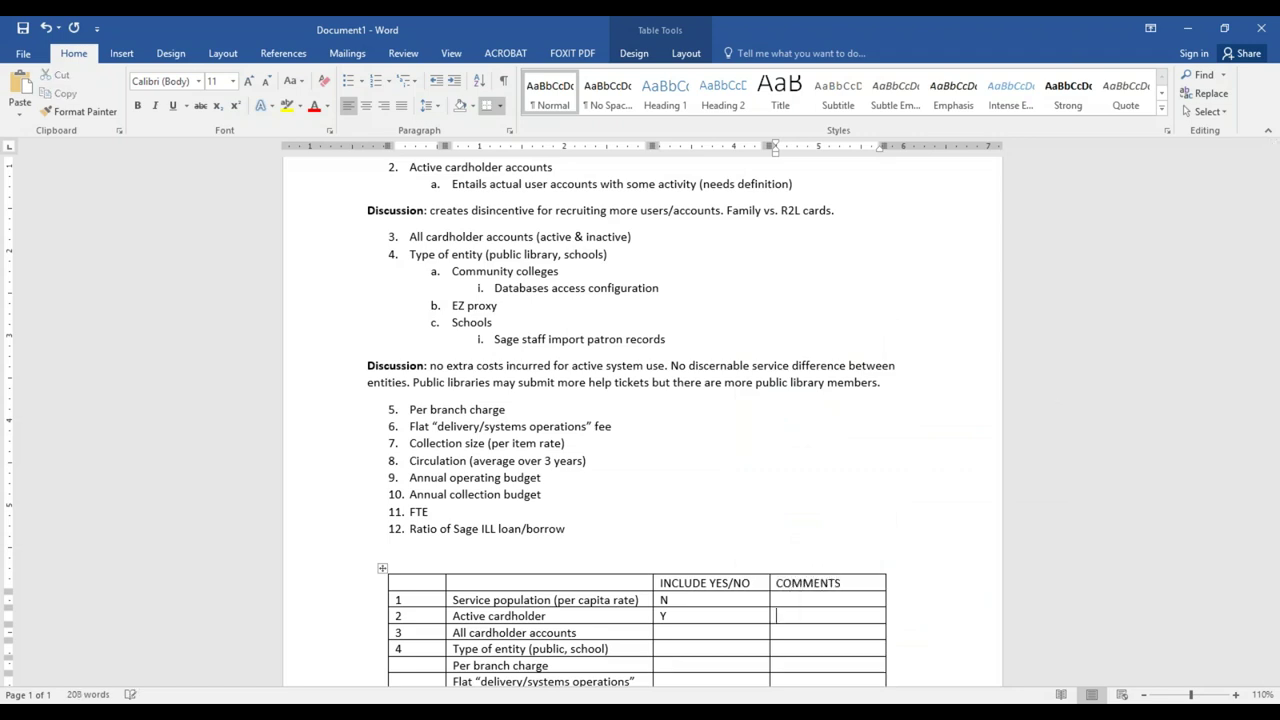
{"action": "type", "text": "Problematic"}
Enter N in the INCLUDE YES/NO column for the All cardholder accounts row.
{"action": "key", "text": "Down"}
{"action": "key", "text": "Left"}
{"action": "type", "text": "N"}
{"action": "key", "text": "Down"}
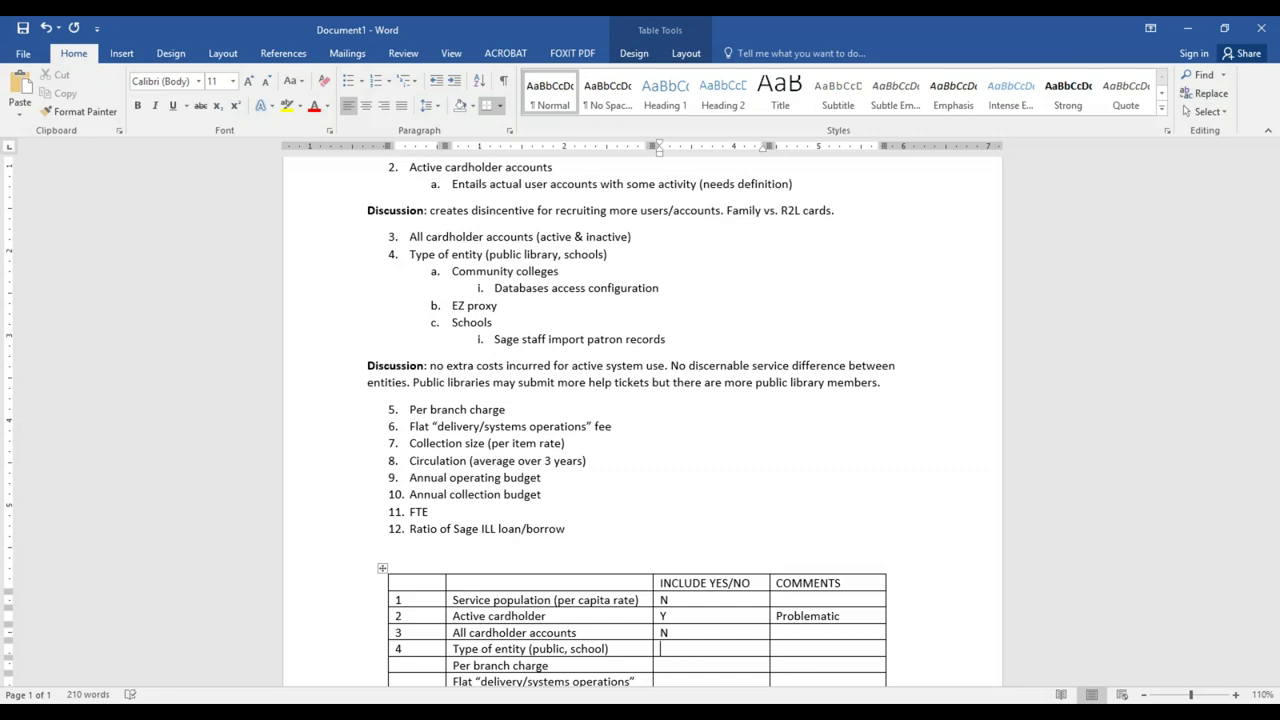
Enter "Maybe" in the INCLUDE YES/NO column for the Type of entity (public, school) row.
{"action": "scroll", "coordinate": [640, 420], "scroll_direction": "down", "scroll_amount": 1}
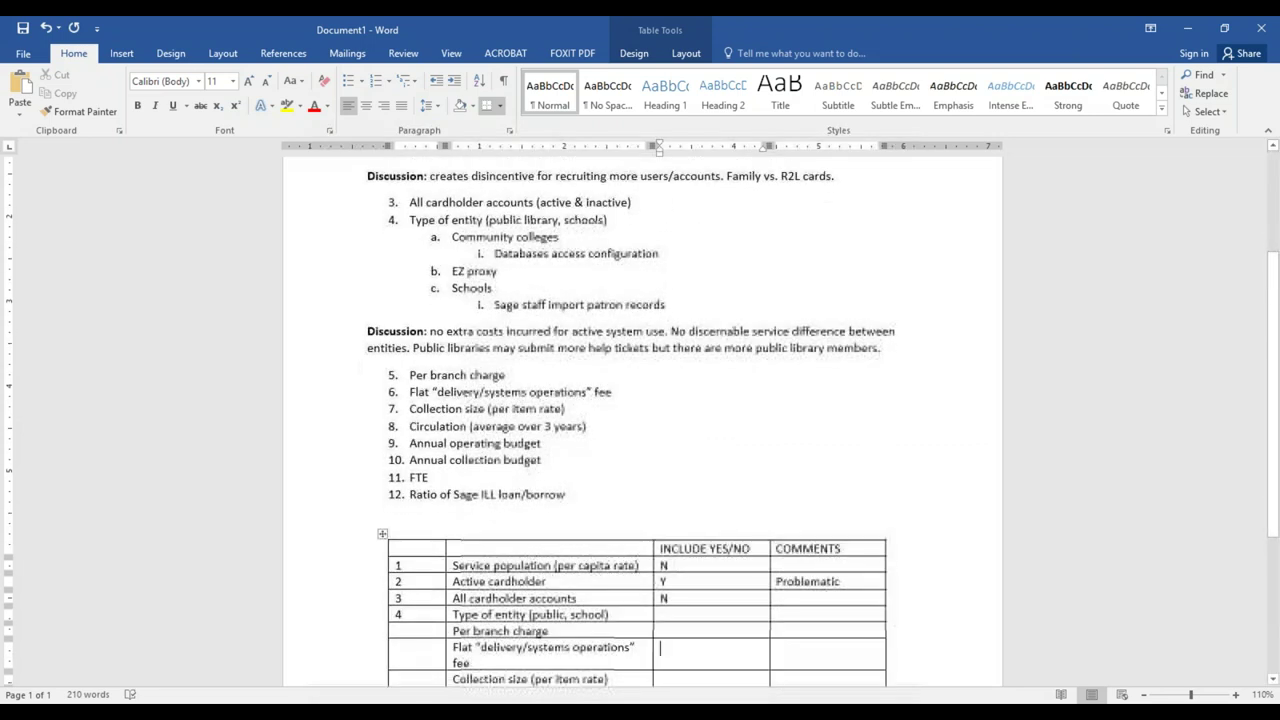
{"action": "left_click", "coordinate": [667, 581]}
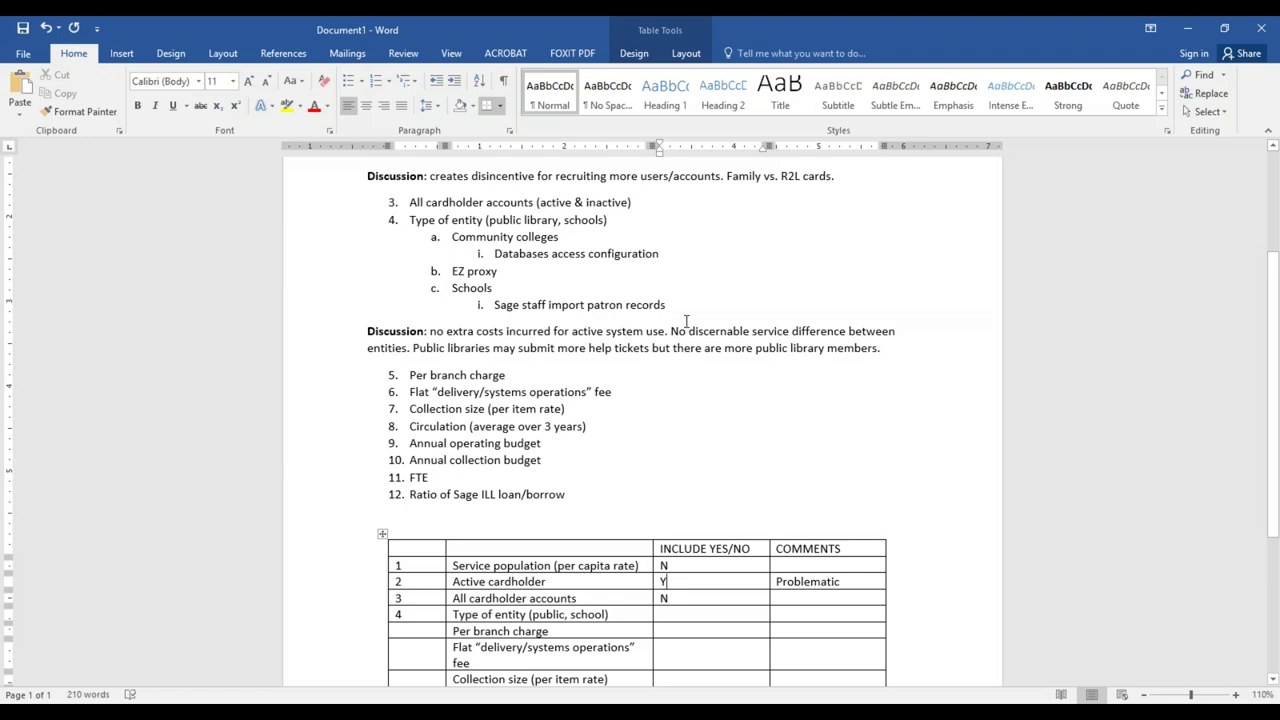
{"action": "double_click", "coordinate": [805, 581]}
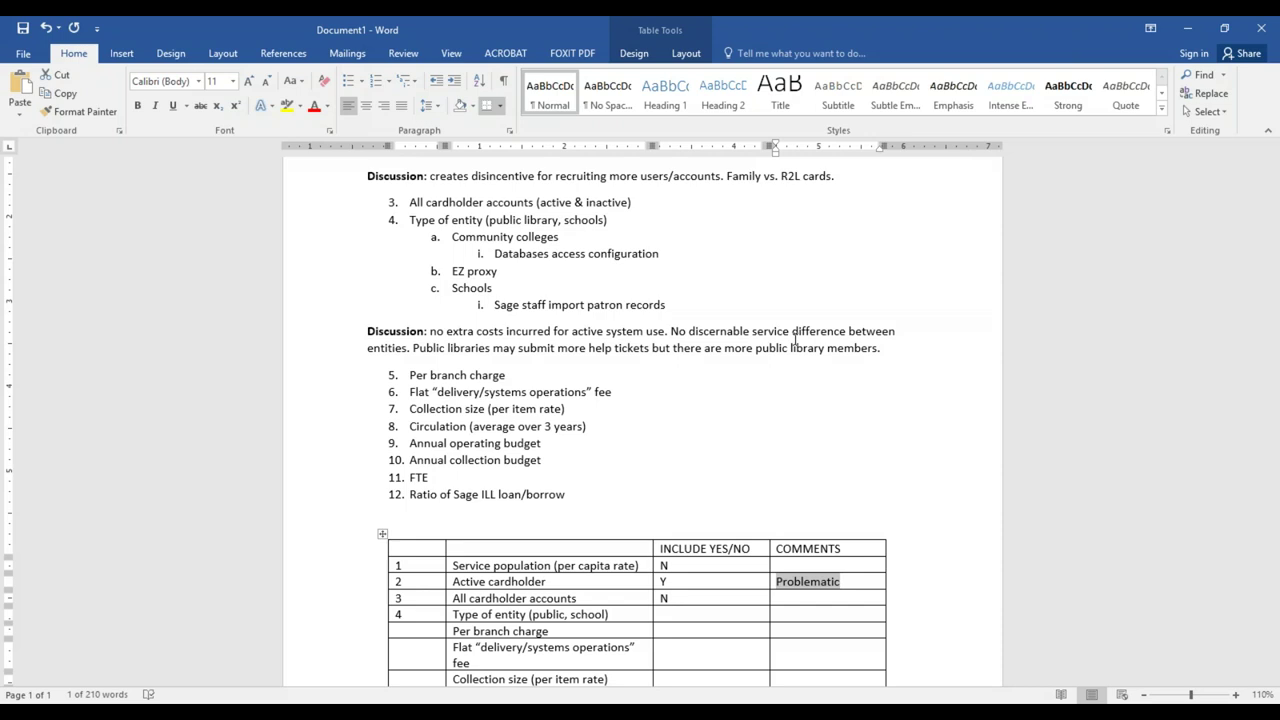
{"action": "left_click", "coordinate": [732, 598]}
{"action": "scroll", "coordinate": [735, 592], "scroll_direction": "down", "scroll_amount": 2}
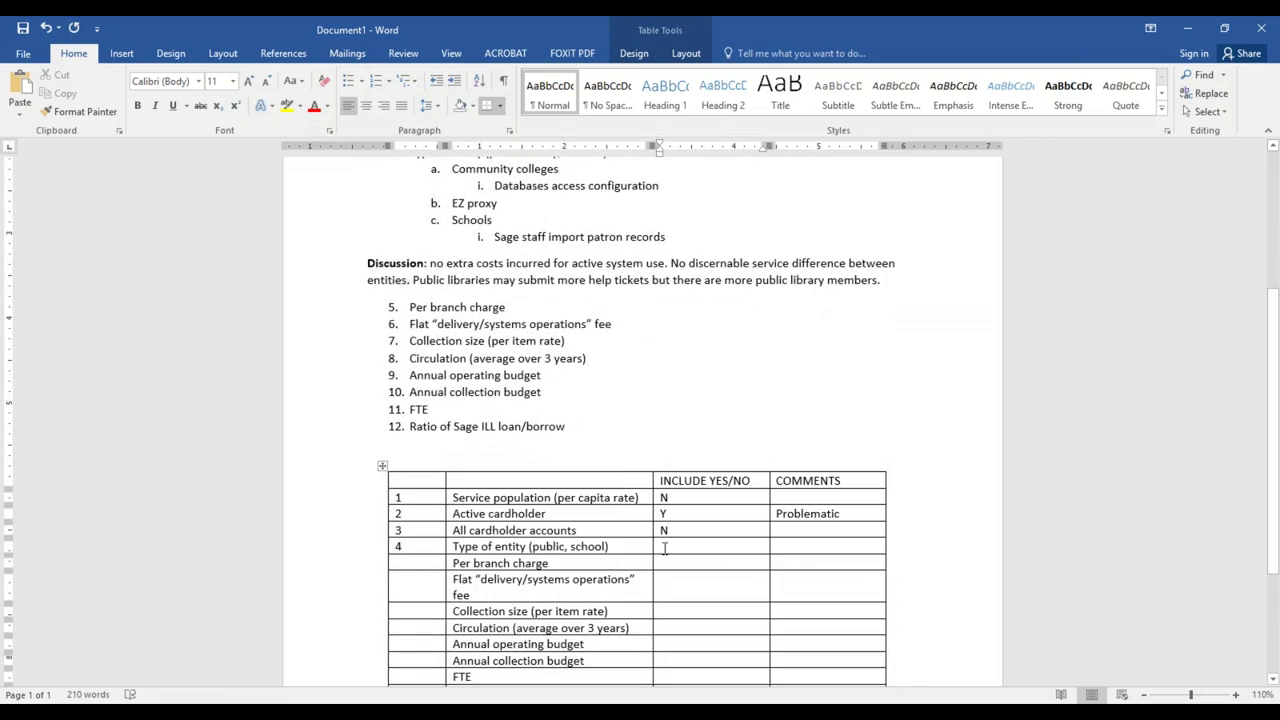
{"action": "left_click", "coordinate": [667, 550]}
{"action": "scroll", "coordinate": [623, 437], "scroll_direction": "up", "scroll_amount": 2}
{"action": "scroll", "coordinate": [626, 449], "scroll_direction": "down", "scroll_amount": 2}
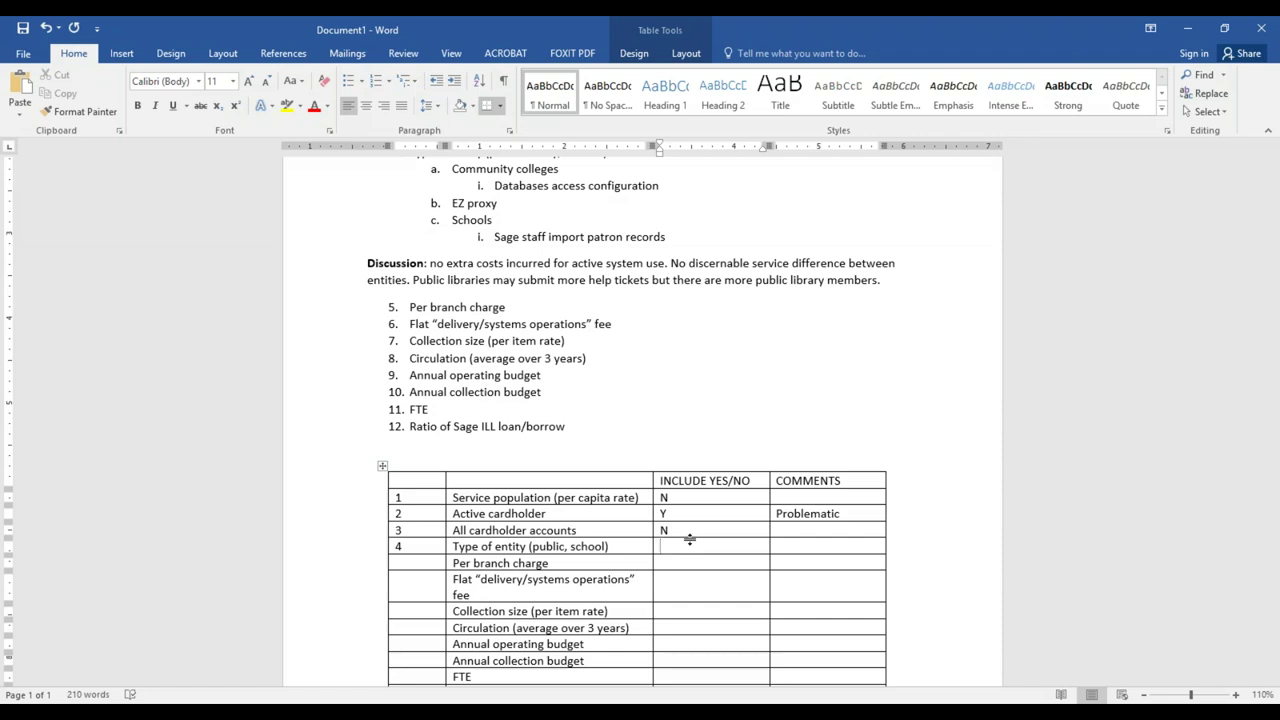
{"action": "type", "text": "Maybe"}
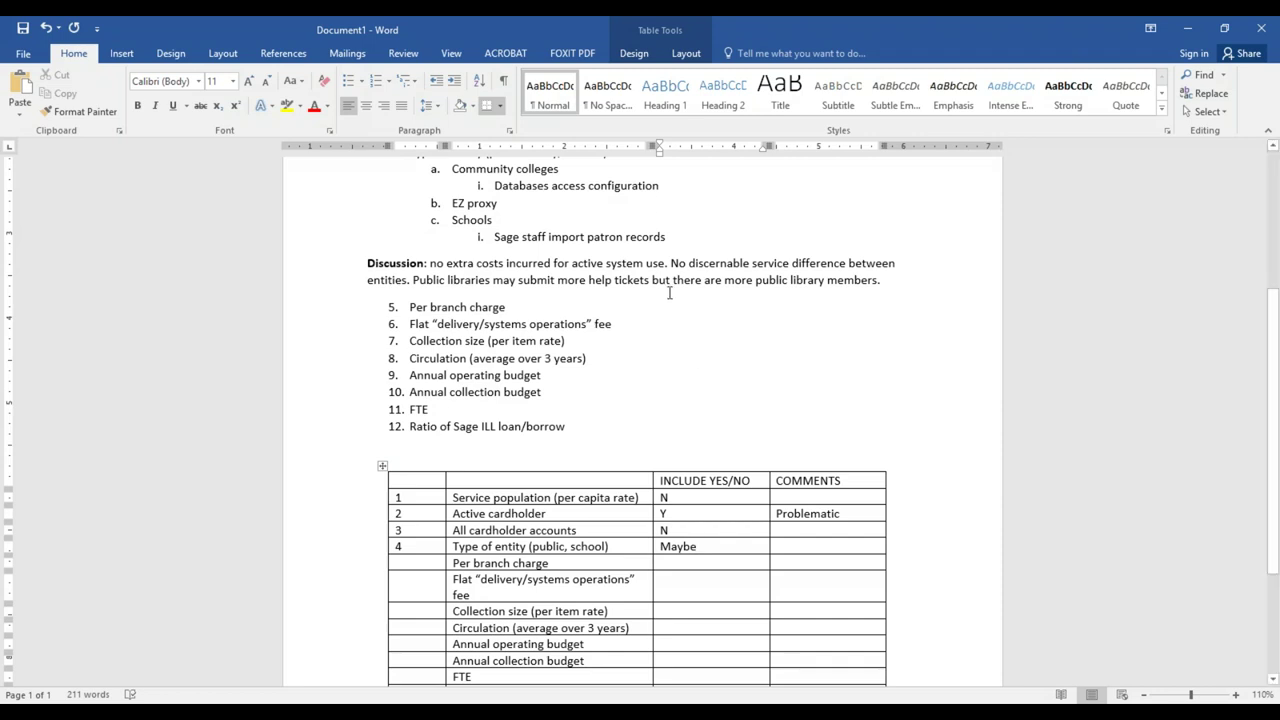
Append ", ebook records" to the "Databases access configuration" sub-item under Community colleges.
{"action": "left_click", "coordinate": [676, 188]}
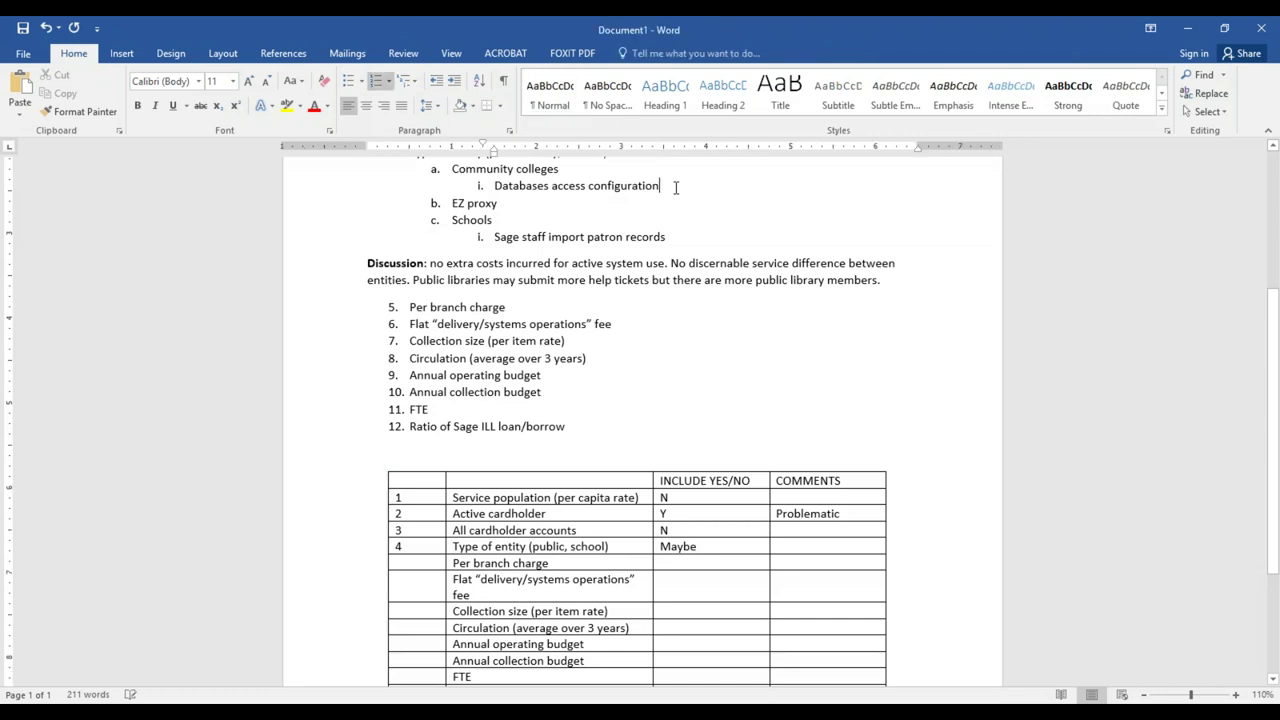
{"action": "type", "text": ", e"}
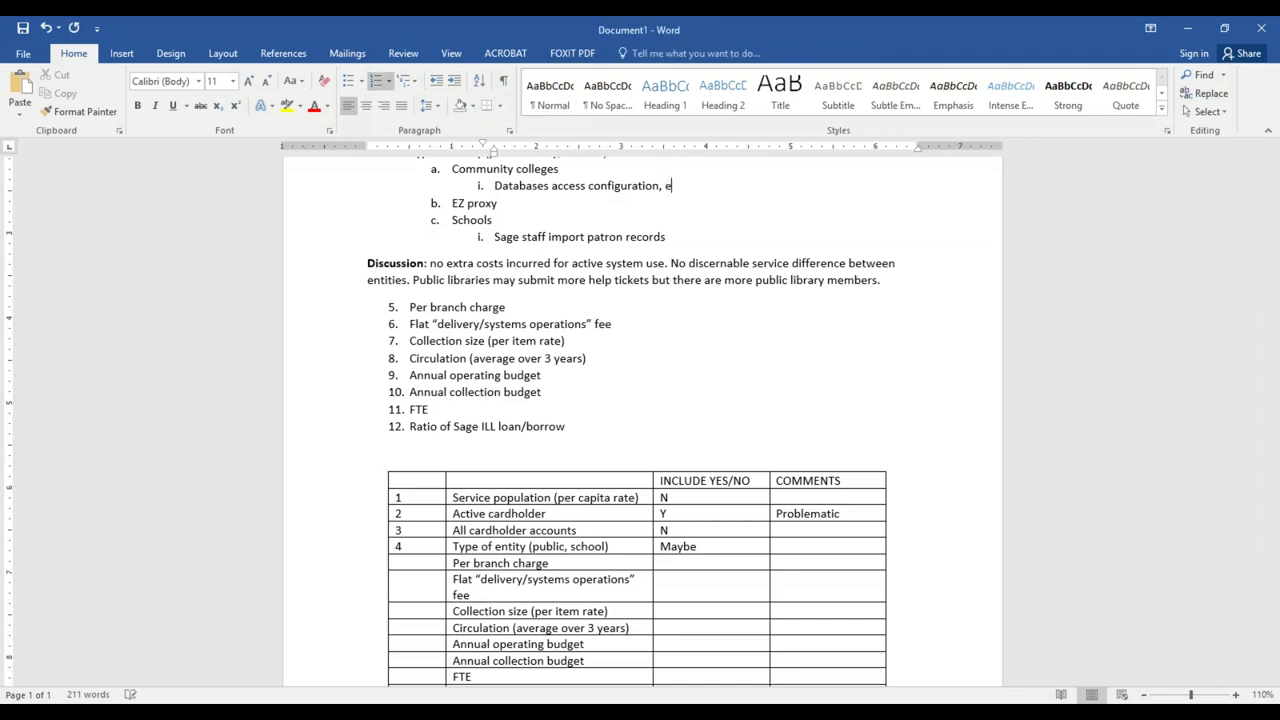
{"action": "type", "text": "book records"}
{"action": "left_click", "coordinate": [698, 186]}
{"action": "left_click", "coordinate": [664, 185]}
Number the Per branch charge row 5 and narrow the table's number column so the flat fee label fits on one line.
{"action": "left_click", "coordinate": [820, 561]}
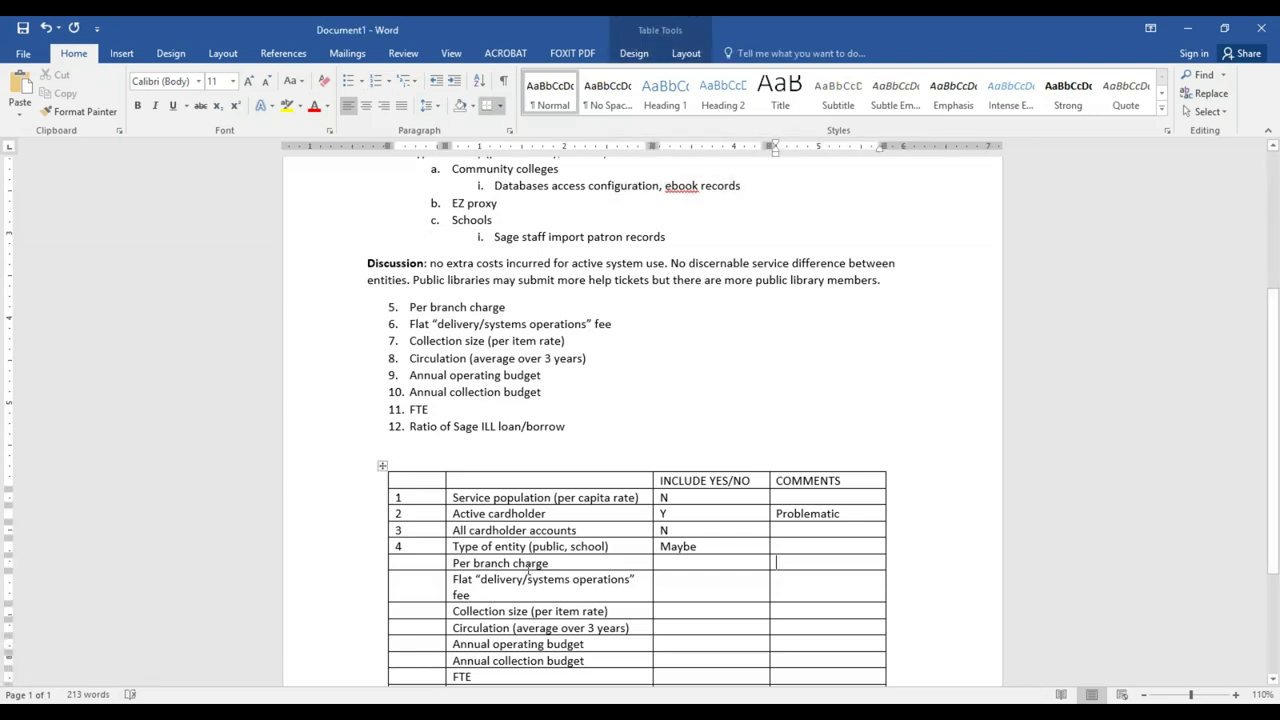
{"action": "left_click", "coordinate": [424, 565]}
{"action": "type", "text": "5"}
{"action": "left_click_drag", "start_coordinate": [442, 479], "coordinate": [425, 479]}
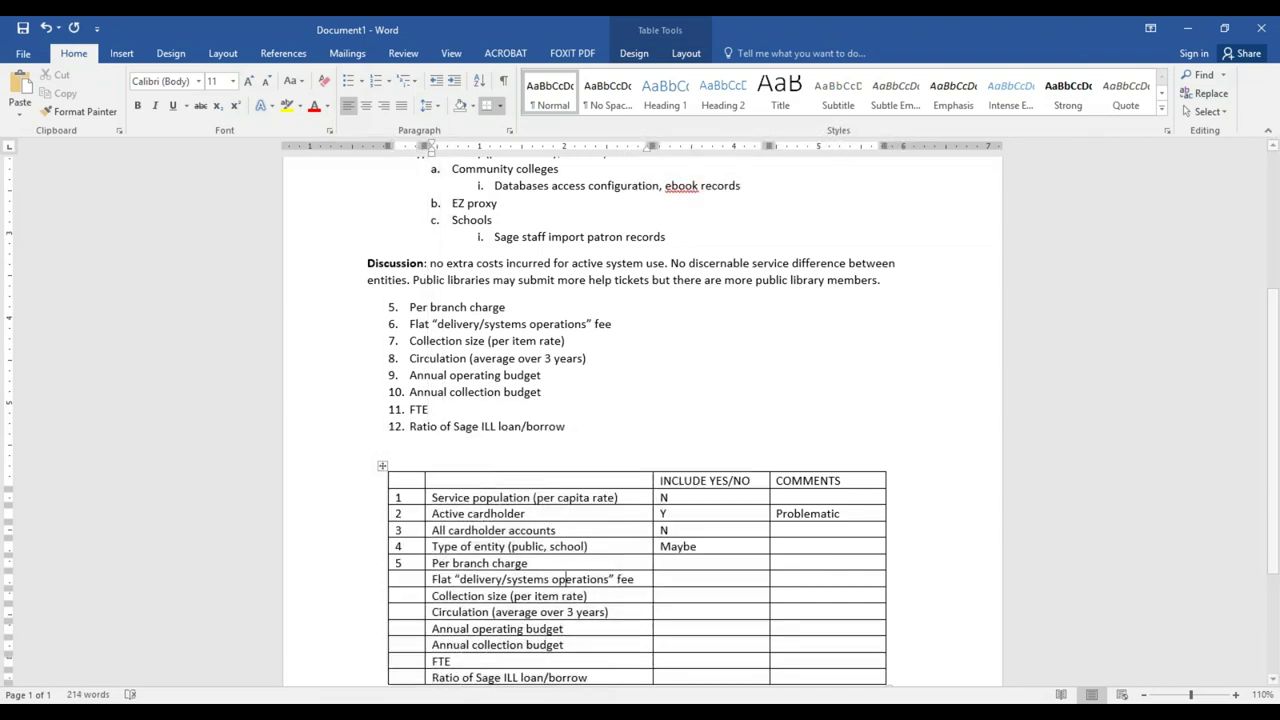
{"action": "mouse_move", "coordinate": [840, 712]}
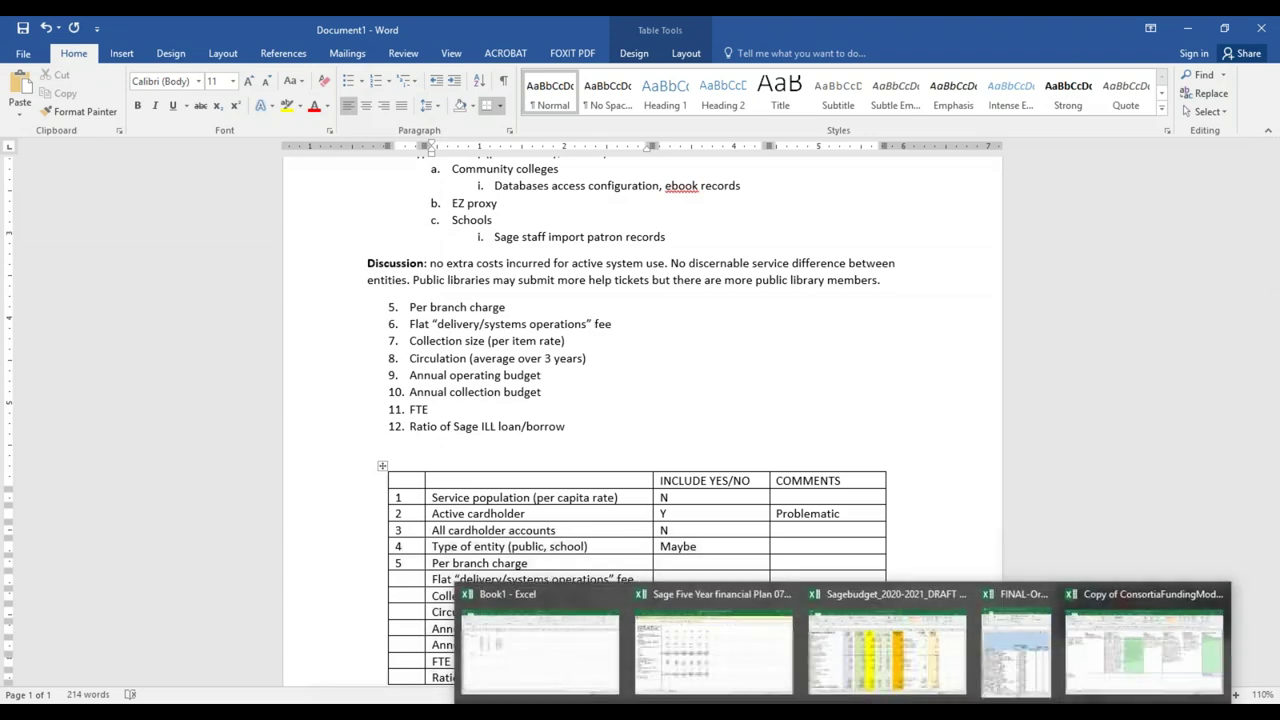
{"action": "left_click", "coordinate": [1100, 645]}
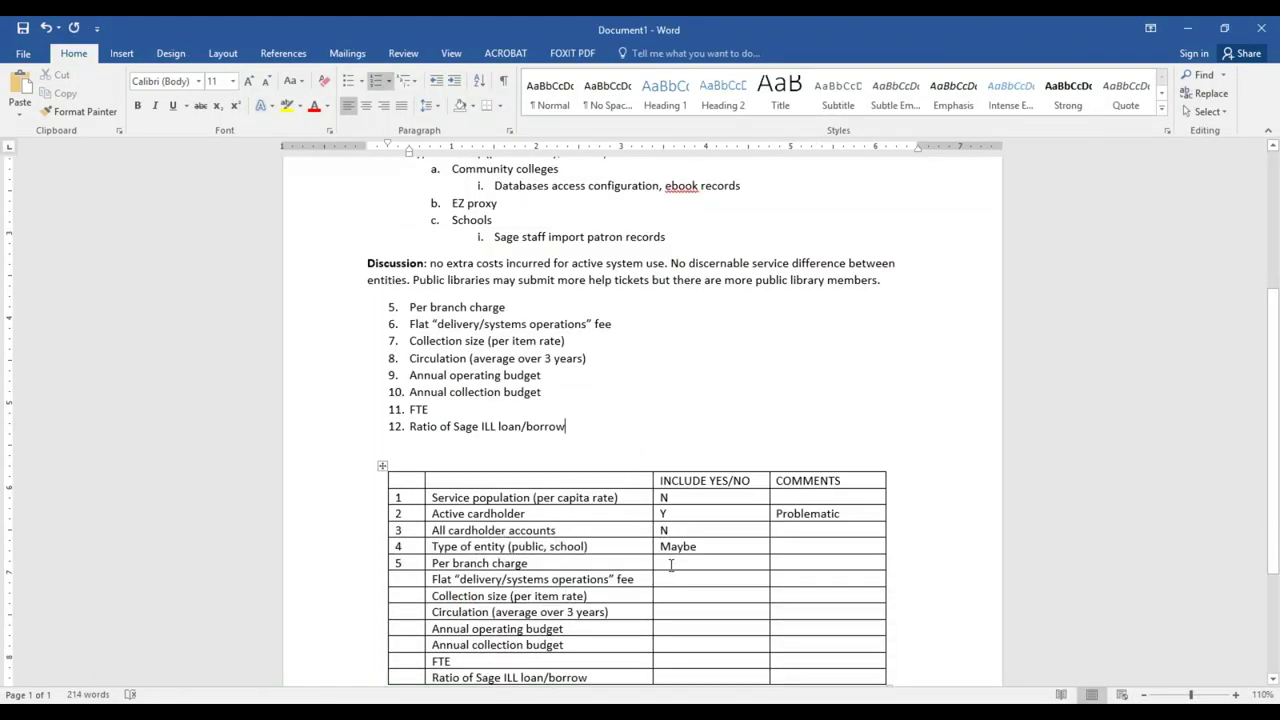
{"action": "left_click", "coordinate": [671, 565]}
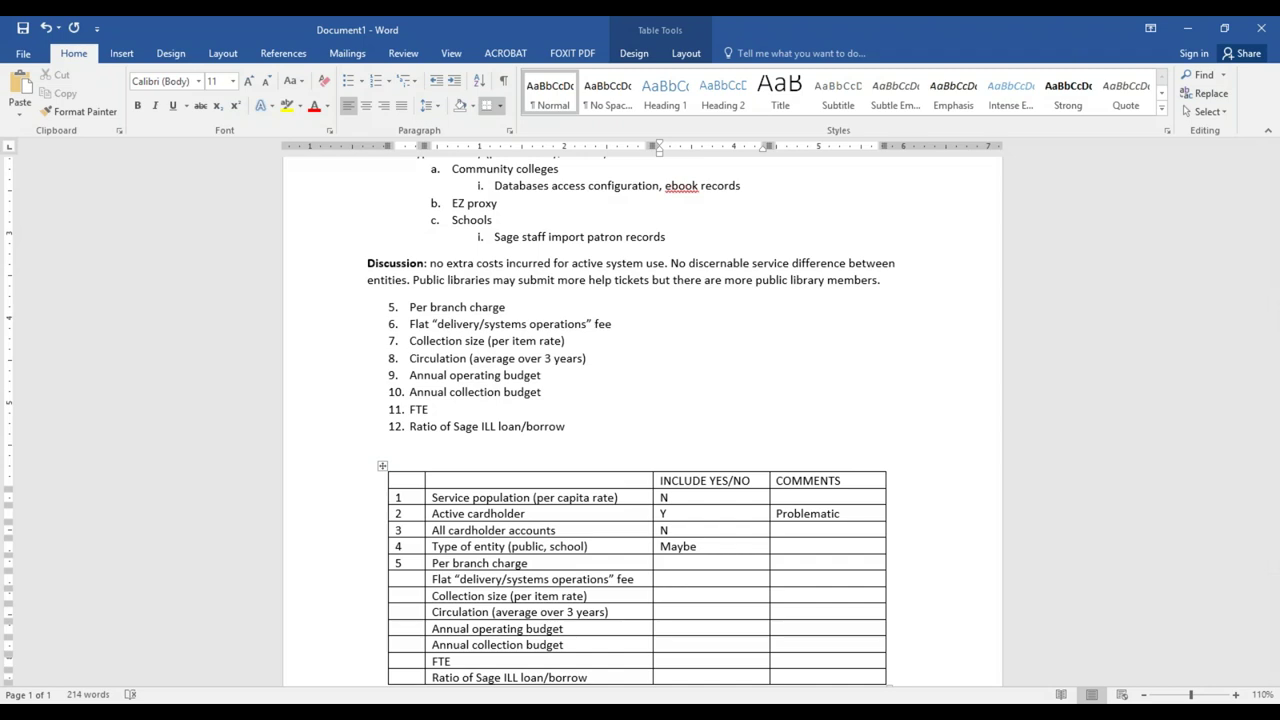
{"action": "mouse_move", "coordinate": [843, 712]}
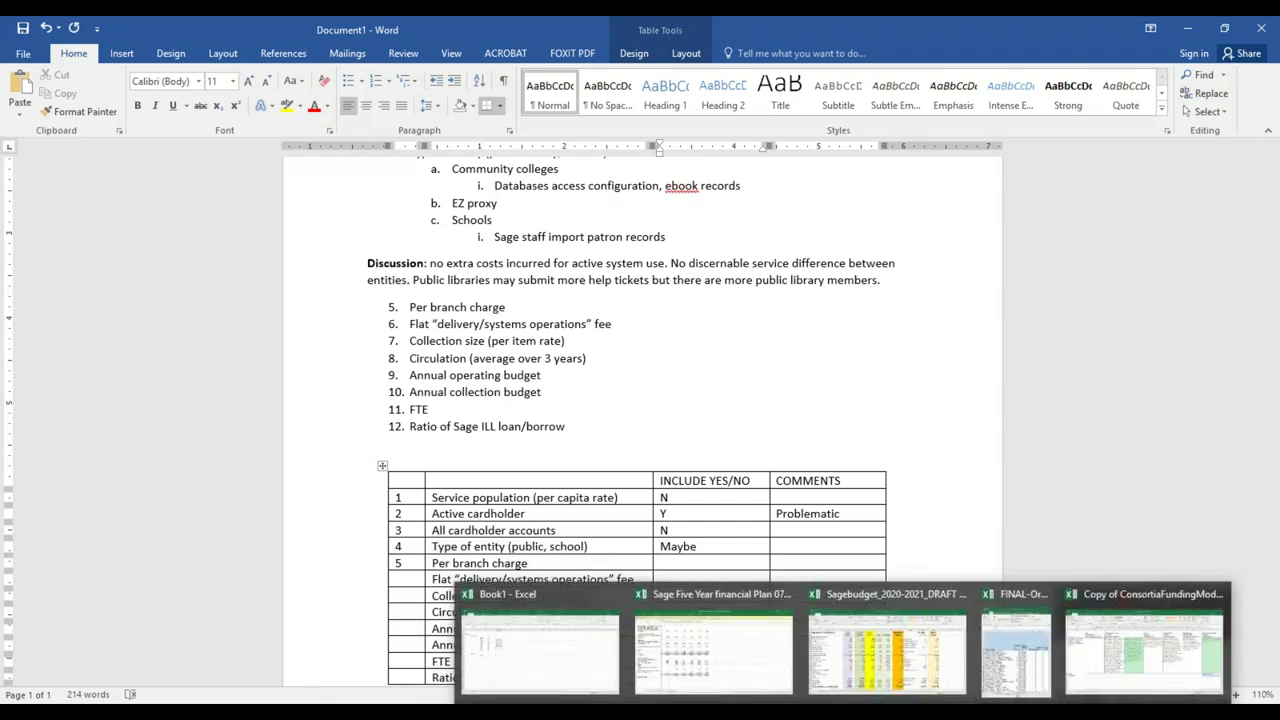
{"action": "left_click", "coordinate": [1010, 662]}
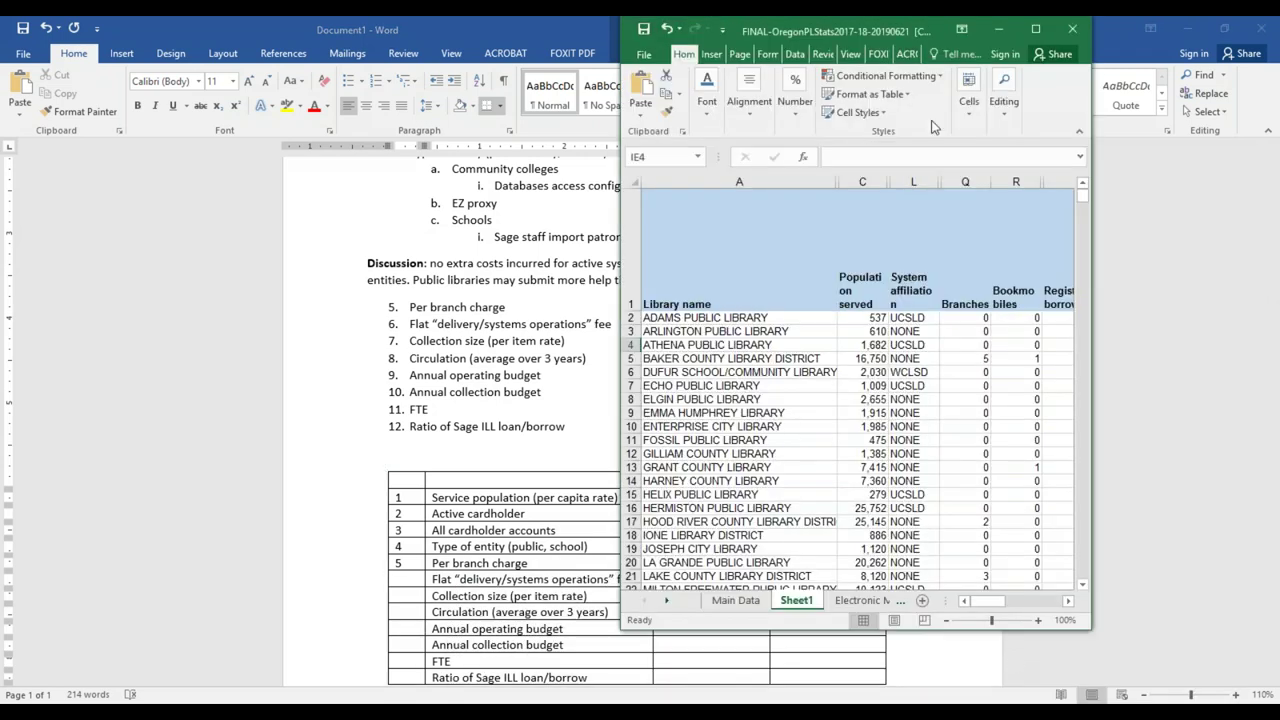
{"action": "left_click", "coordinate": [1035, 29]}
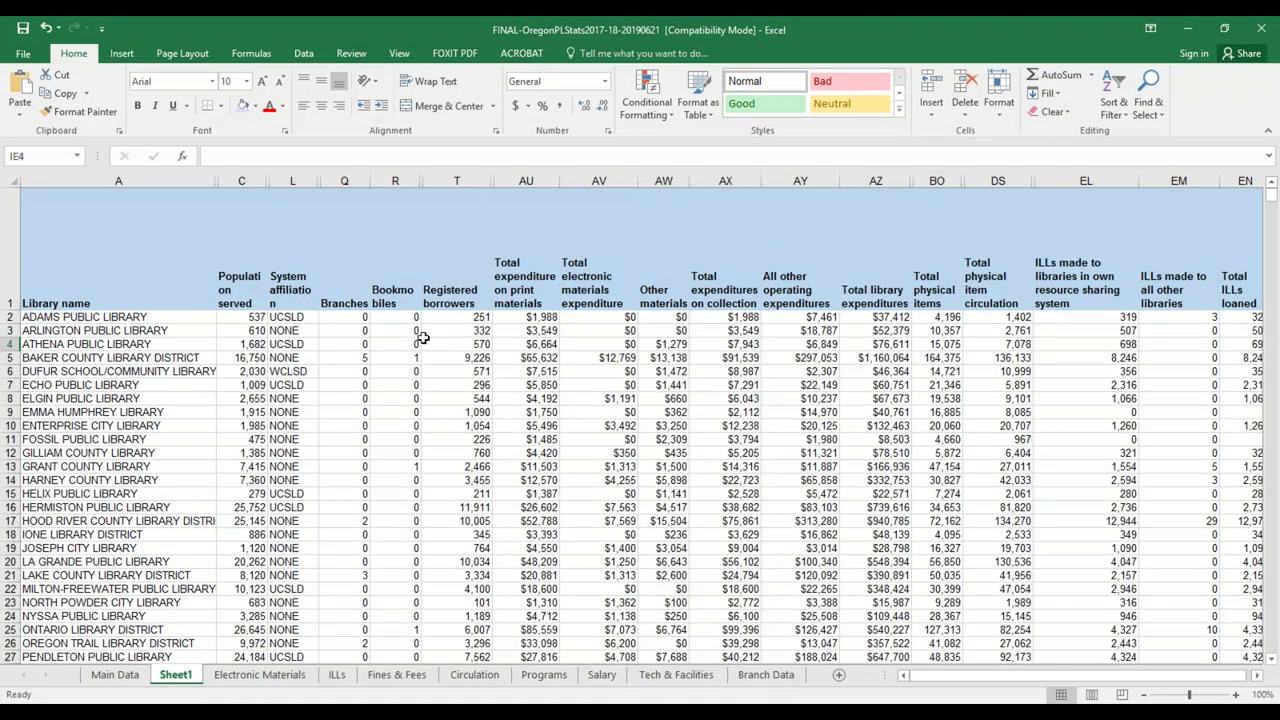
Conditionally format the Branches column so values greater than 0 get Green Fill with Dark Green Text.
{"action": "left_click", "coordinate": [355, 184]}
{"action": "left_click", "coordinate": [665, 105]}
{"action": "mouse_move", "coordinate": [700, 140]}
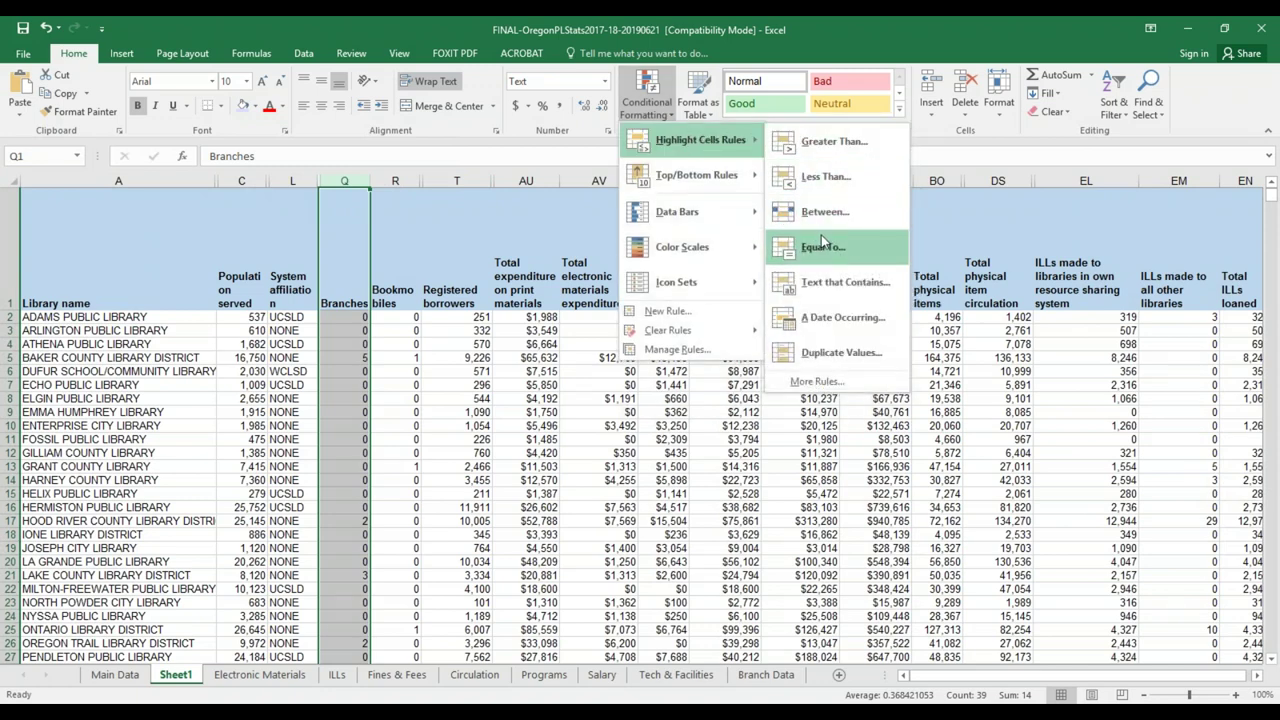
{"action": "left_click", "coordinate": [825, 141]}
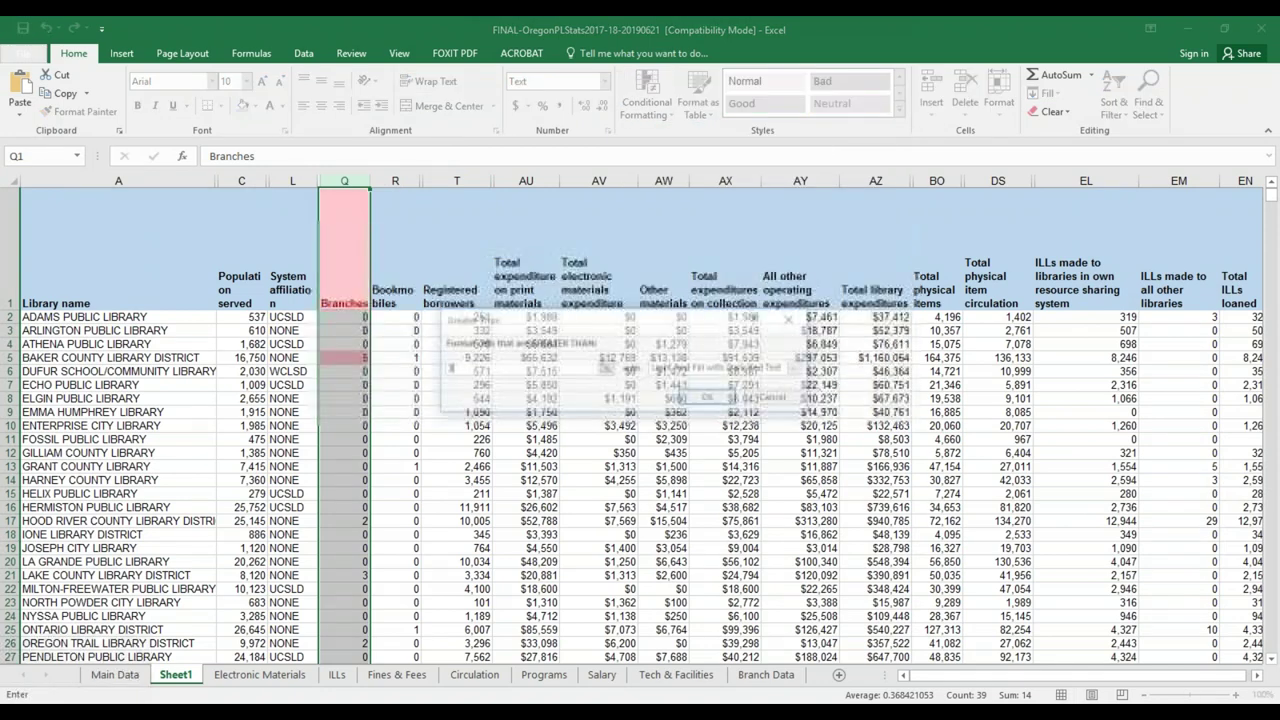
{"action": "type", "text": "0"}
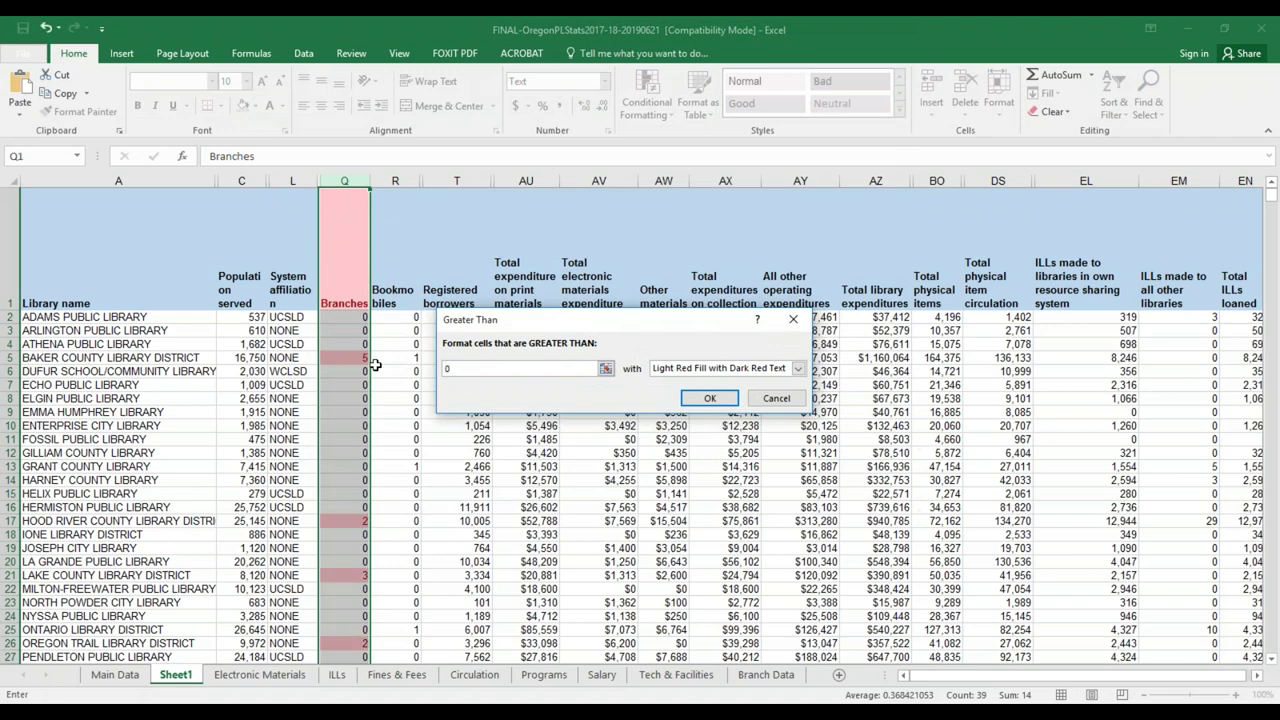
{"action": "left_click", "coordinate": [798, 368]}
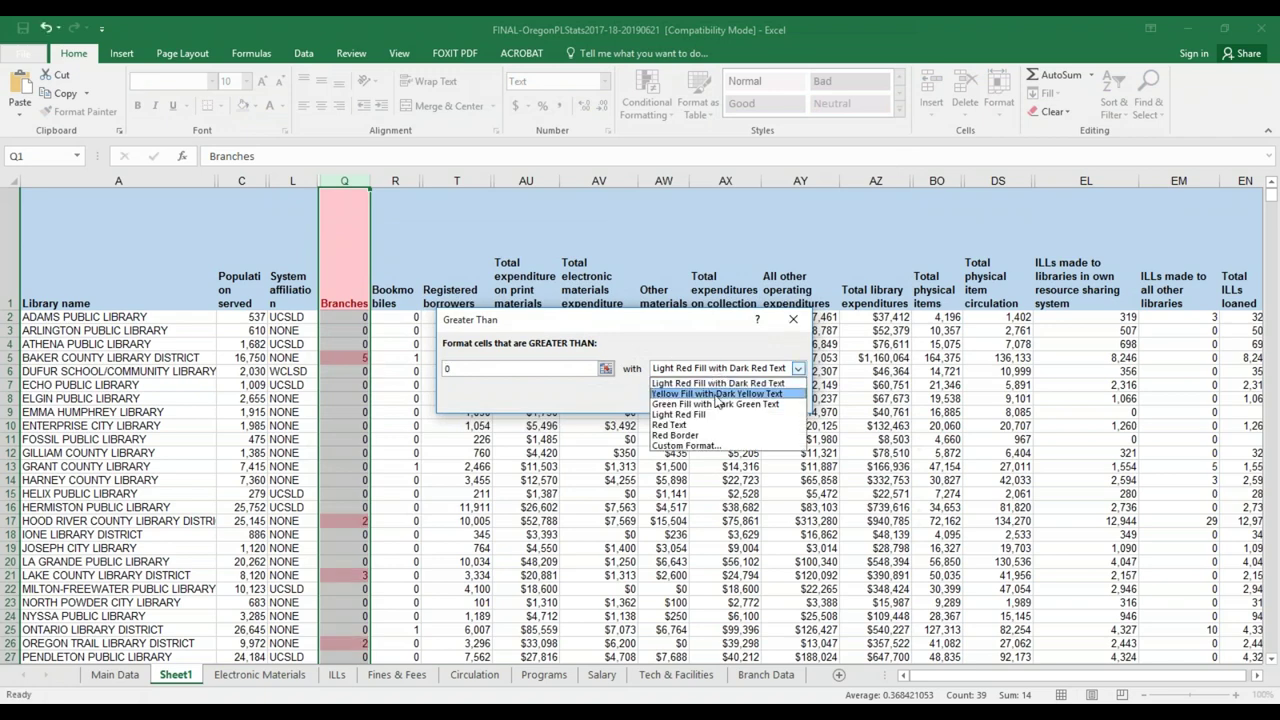
{"action": "left_click", "coordinate": [716, 405]}
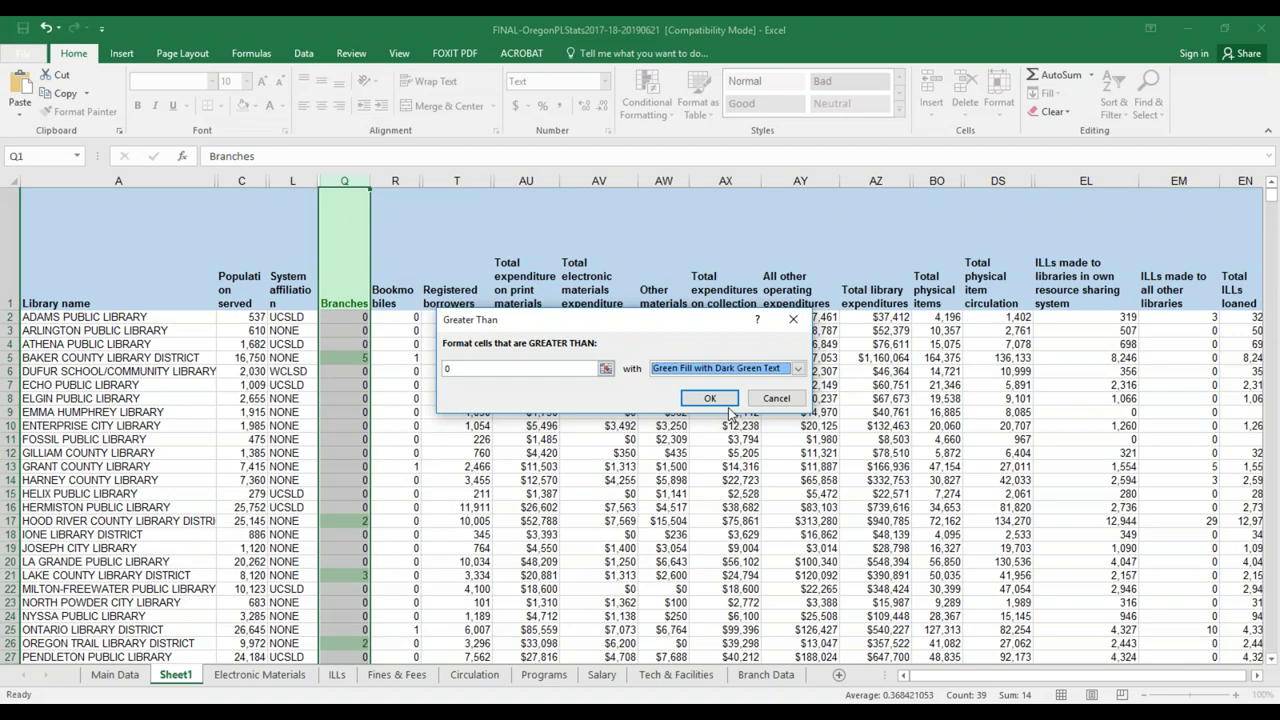
{"action": "left_click", "coordinate": [710, 398]}
Examine the libraries with highlighted branch counts and widen the Library name column to show more of the long names.
{"action": "scroll", "coordinate": [385, 465], "scroll_direction": "down", "scroll_amount": 2}
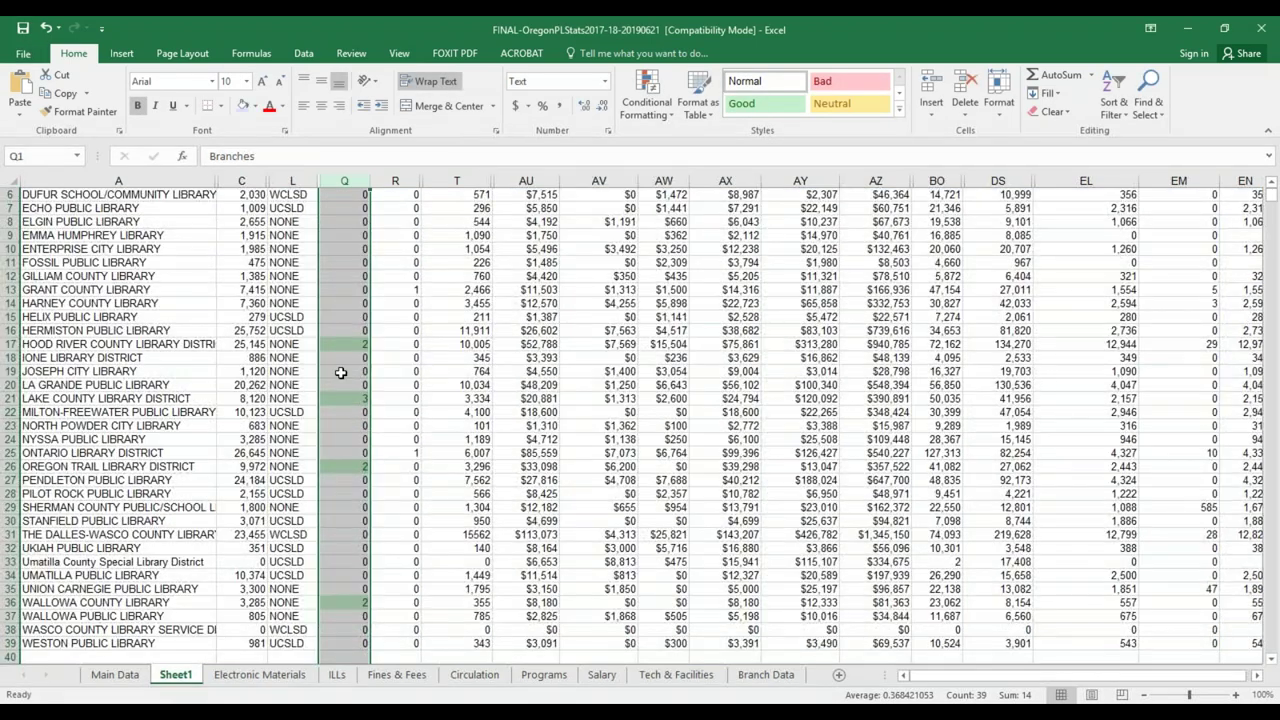
{"action": "left_click", "coordinate": [354, 399]}
{"action": "left_click", "coordinate": [358, 466]}
{"action": "left_click", "coordinate": [357, 601]}
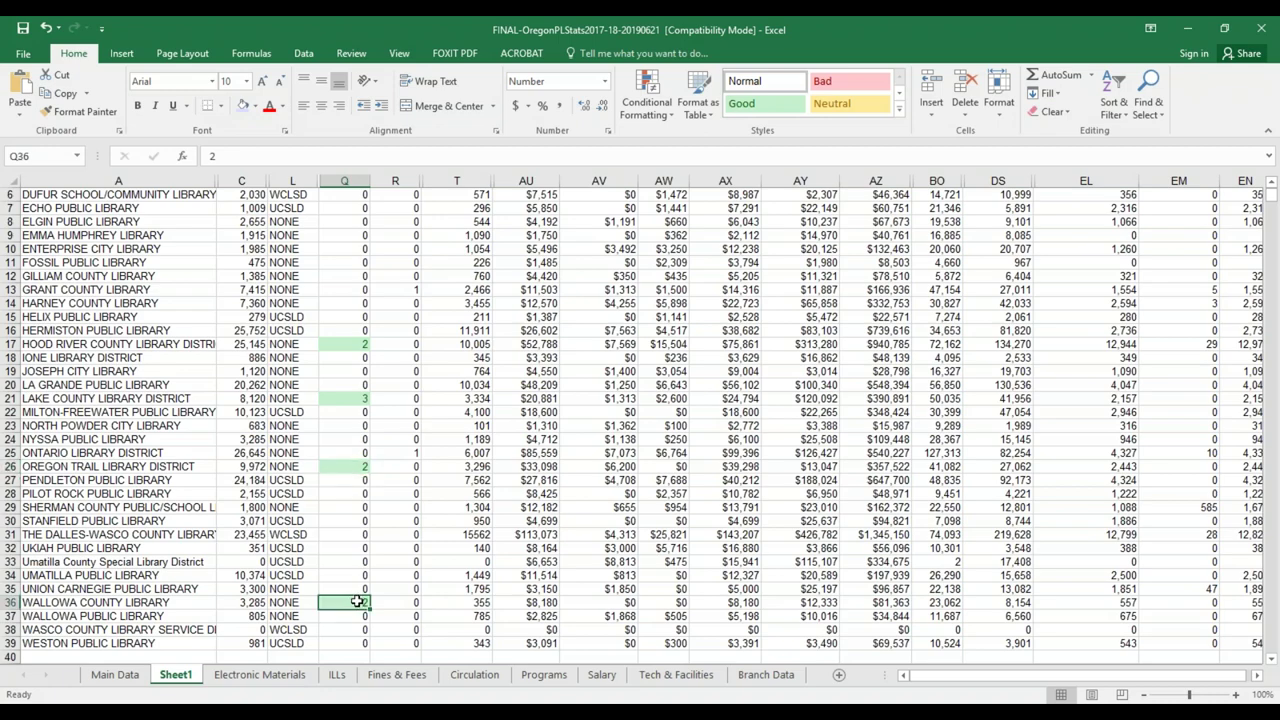
{"action": "scroll", "coordinate": [415, 561], "scroll_direction": "down", "scroll_amount": 1}
{"action": "scroll", "coordinate": [415, 561], "scroll_direction": "up", "scroll_amount": 1}
{"action": "left_click_drag", "start_coordinate": [213, 183], "coordinate": [232, 183]}
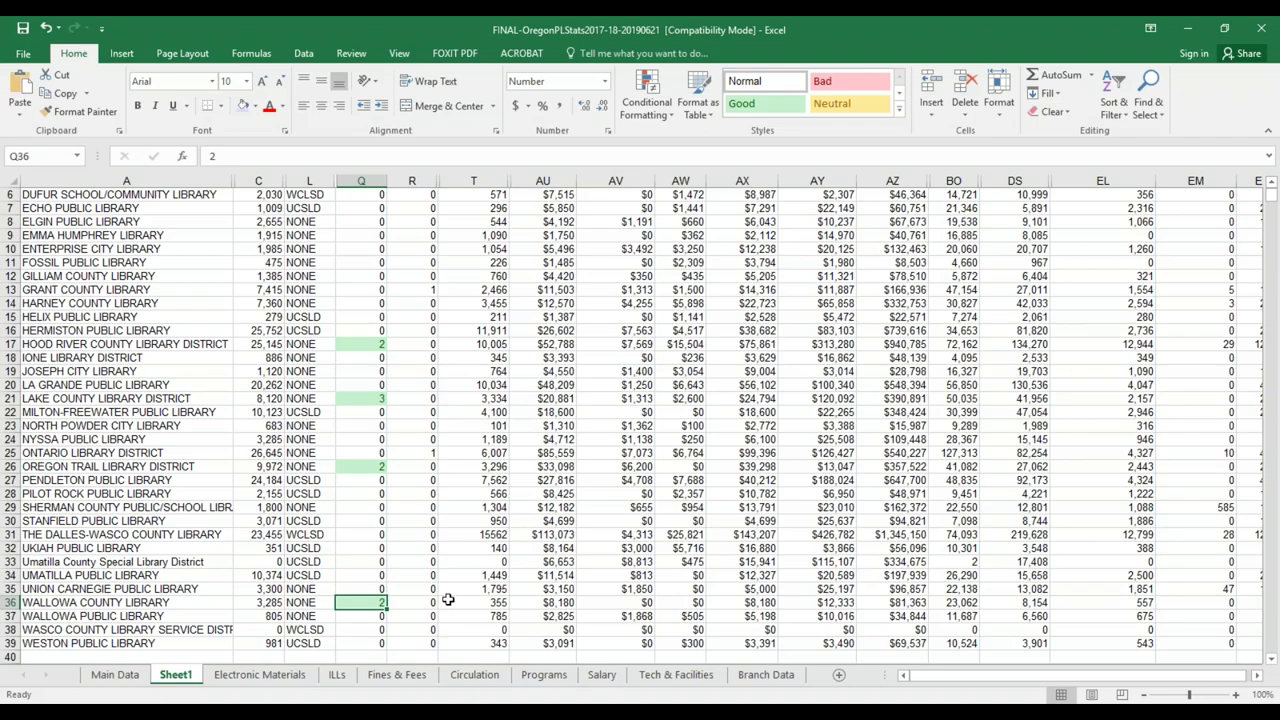
{"action": "scroll", "coordinate": [448, 599], "scroll_direction": "up", "scroll_amount": 3}
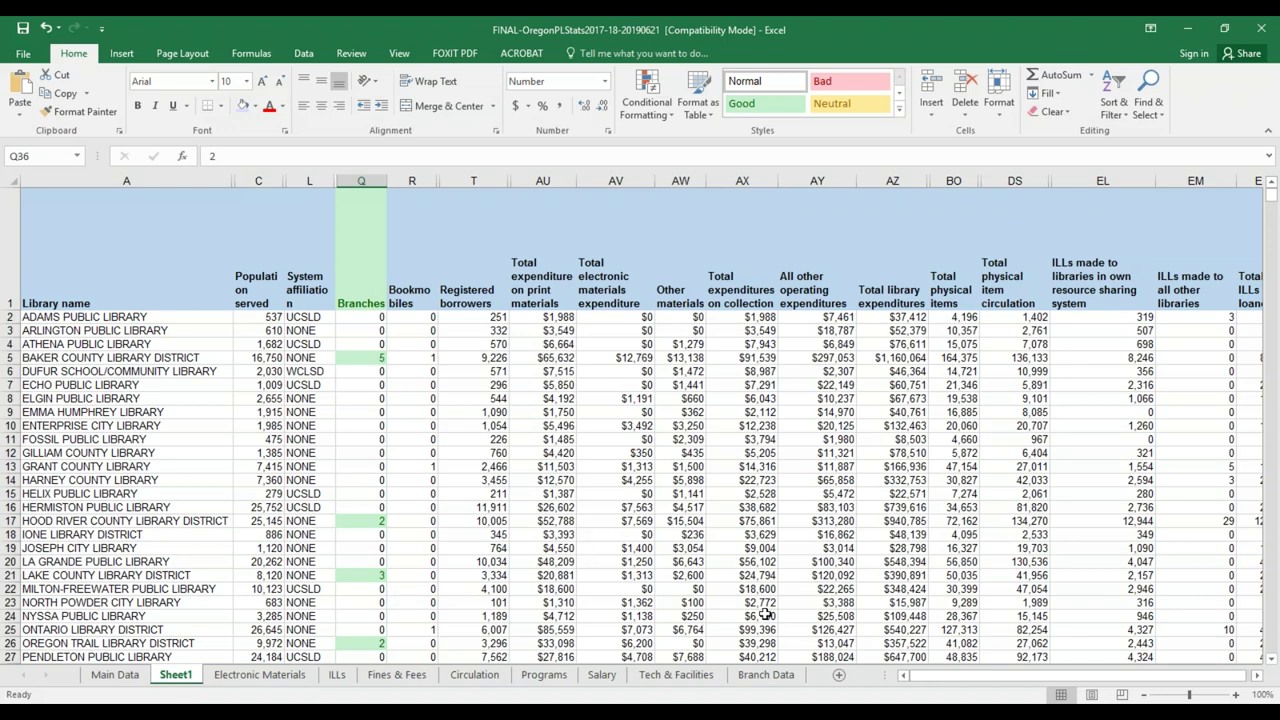
Switch back to the Word notes and add the sub-item "Courier possibly a justification (Lake), but negligible." under Per branch charge.
{"action": "mouse_move", "coordinate": [922, 716]}
{"action": "left_click", "coordinate": [929, 660]}
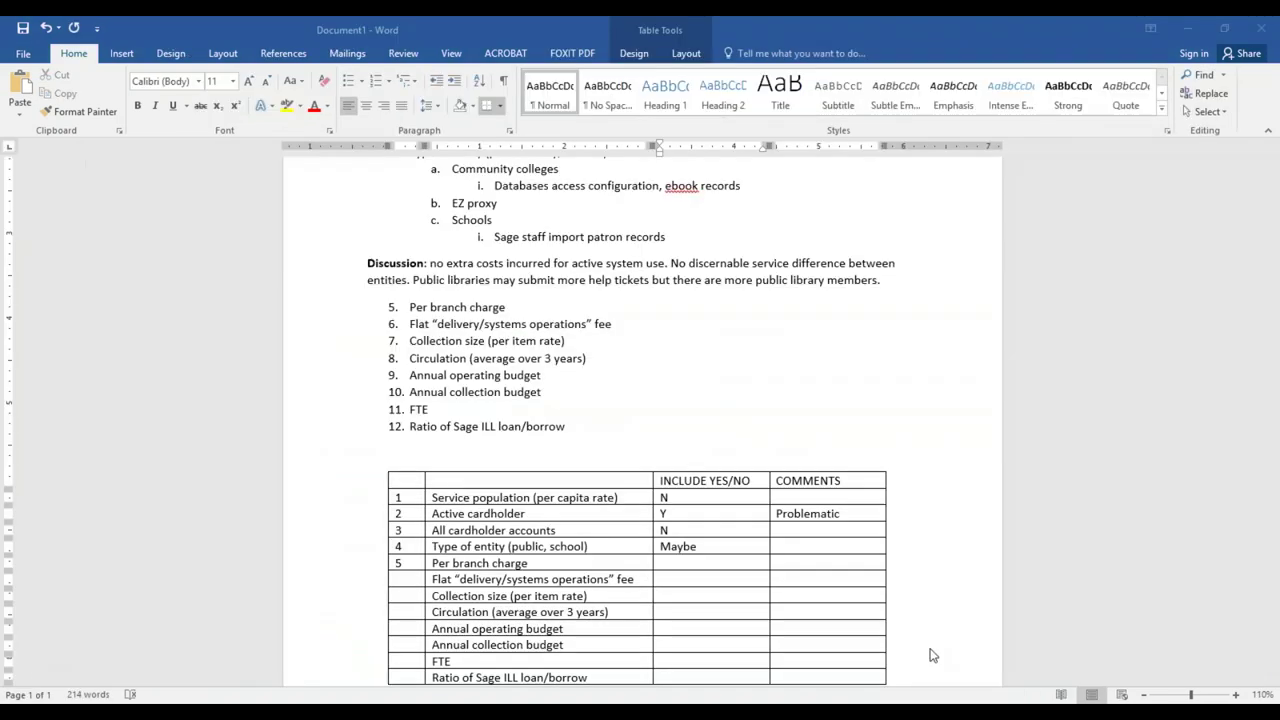
{"action": "left_click", "coordinate": [540, 306]}
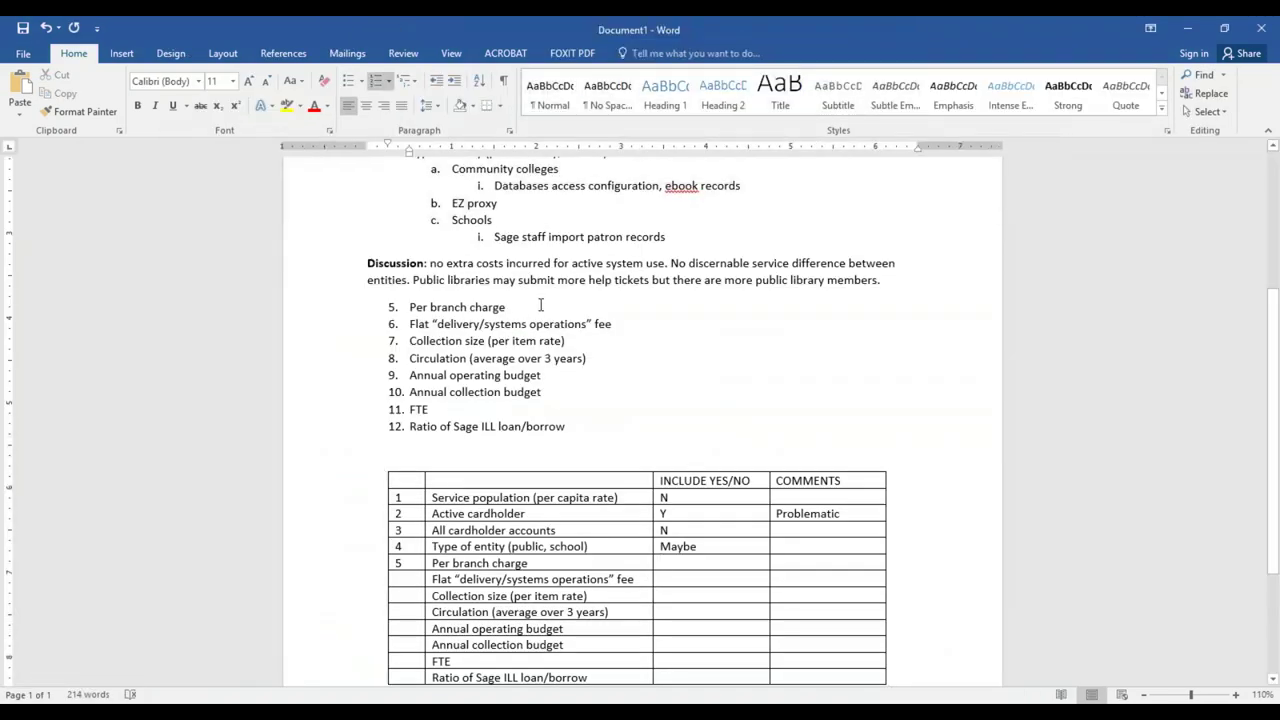
{"action": "key", "text": "Return"}
{"action": "key", "text": "Tab"}
{"action": "type", "text": "Couri"}
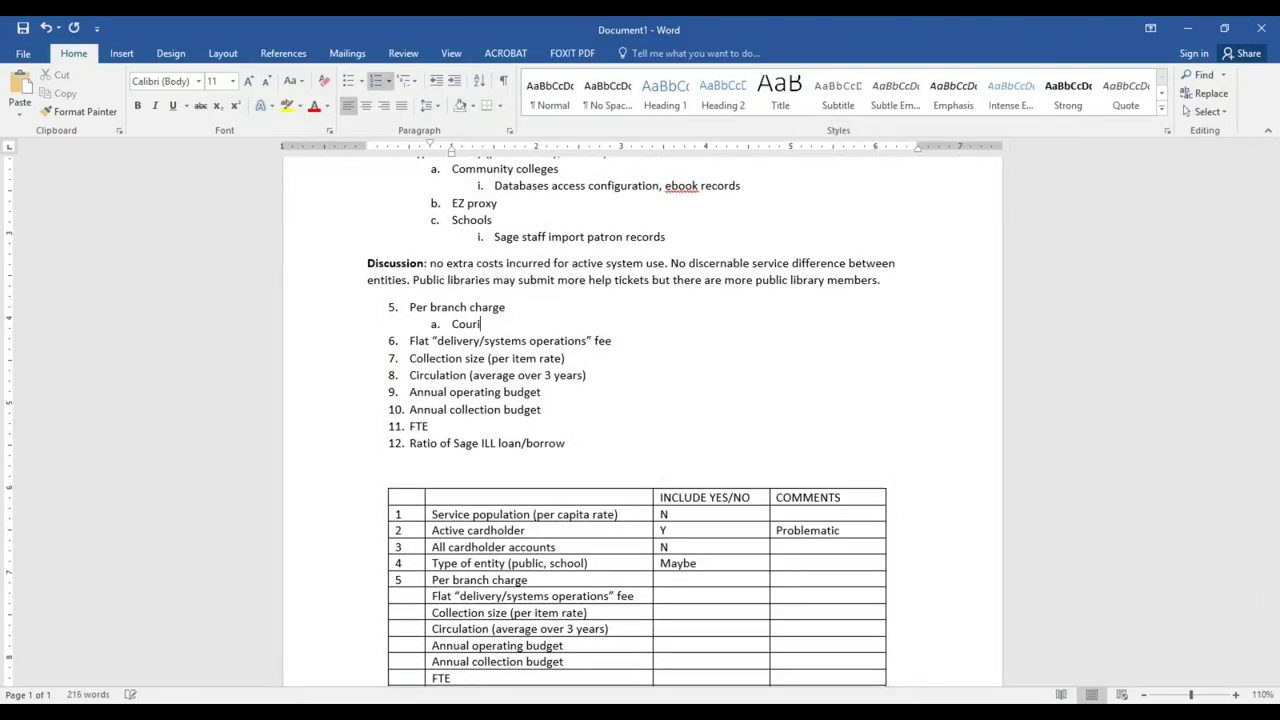
{"action": "type", "text": "er possibly a justification (La"}
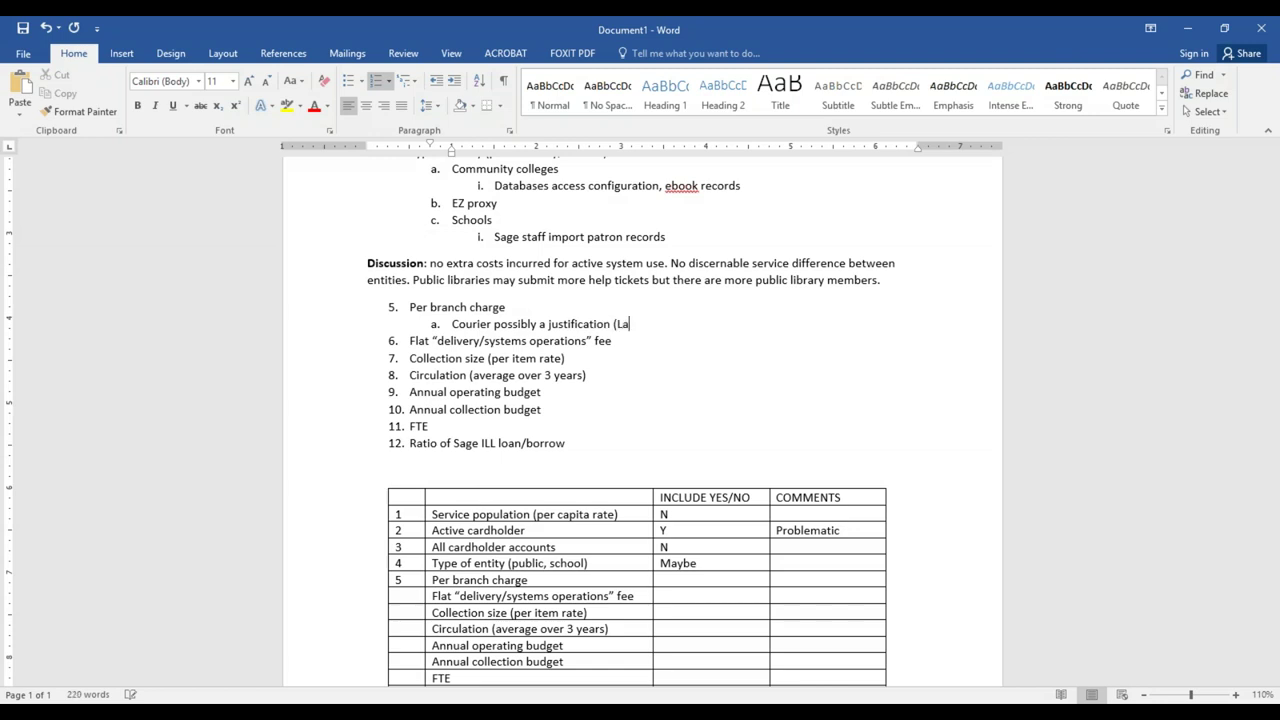
{"action": "type", "text": "ke), but negligible."}
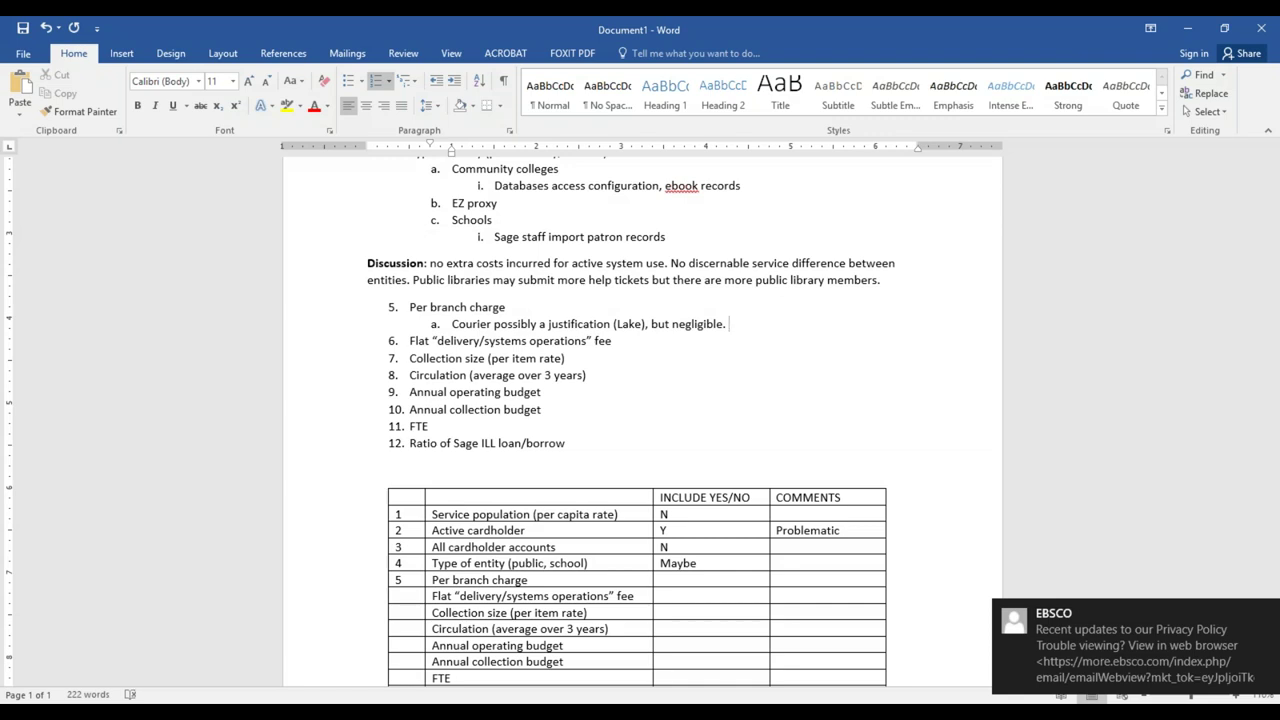
Reword the start of the new courier sub-item to "Extra courier".
{"action": "left_click", "coordinate": [455, 323]}
{"action": "key", "text": "shift+Right"}
{"action": "type", "text": "Extra c"}
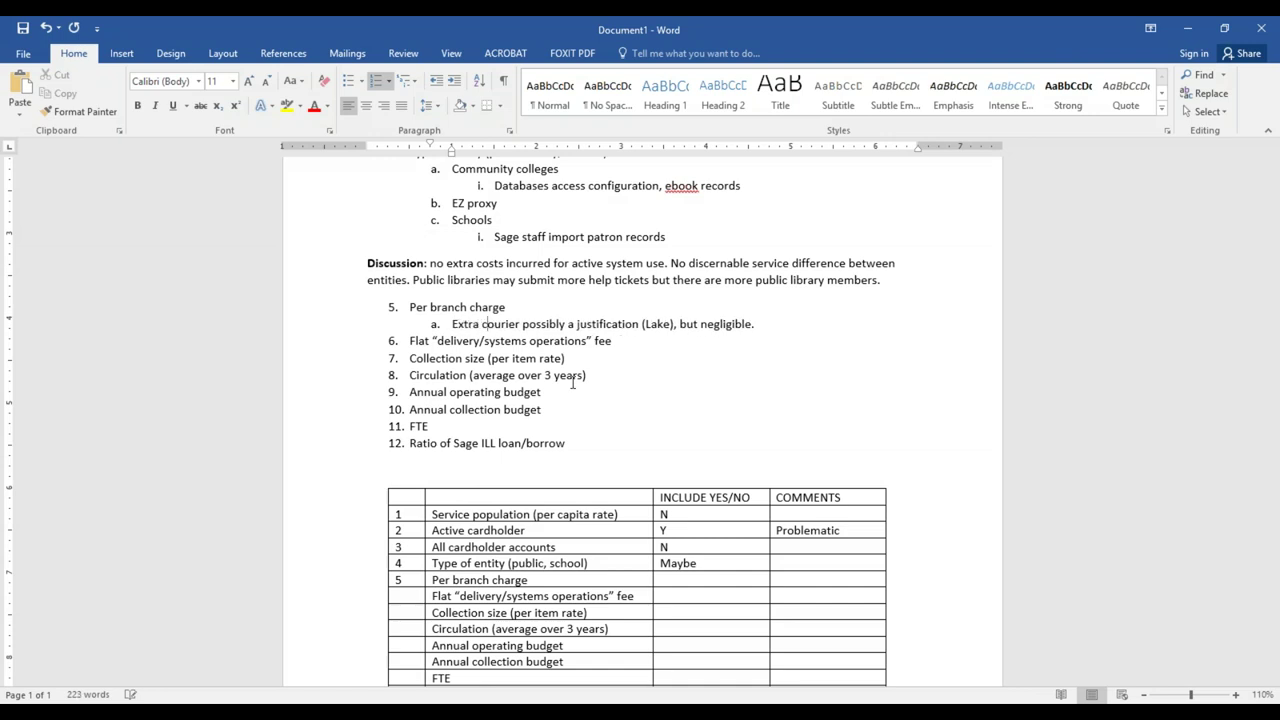
Enter N for including Per branch charge in the table and number the Flat "delivery/systems operations" fee row 6.
{"action": "left_click", "coordinate": [711, 577]}
{"action": "type", "text": "N"}
{"action": "left_click", "coordinate": [735, 630]}
{"action": "left_click", "coordinate": [411, 596]}
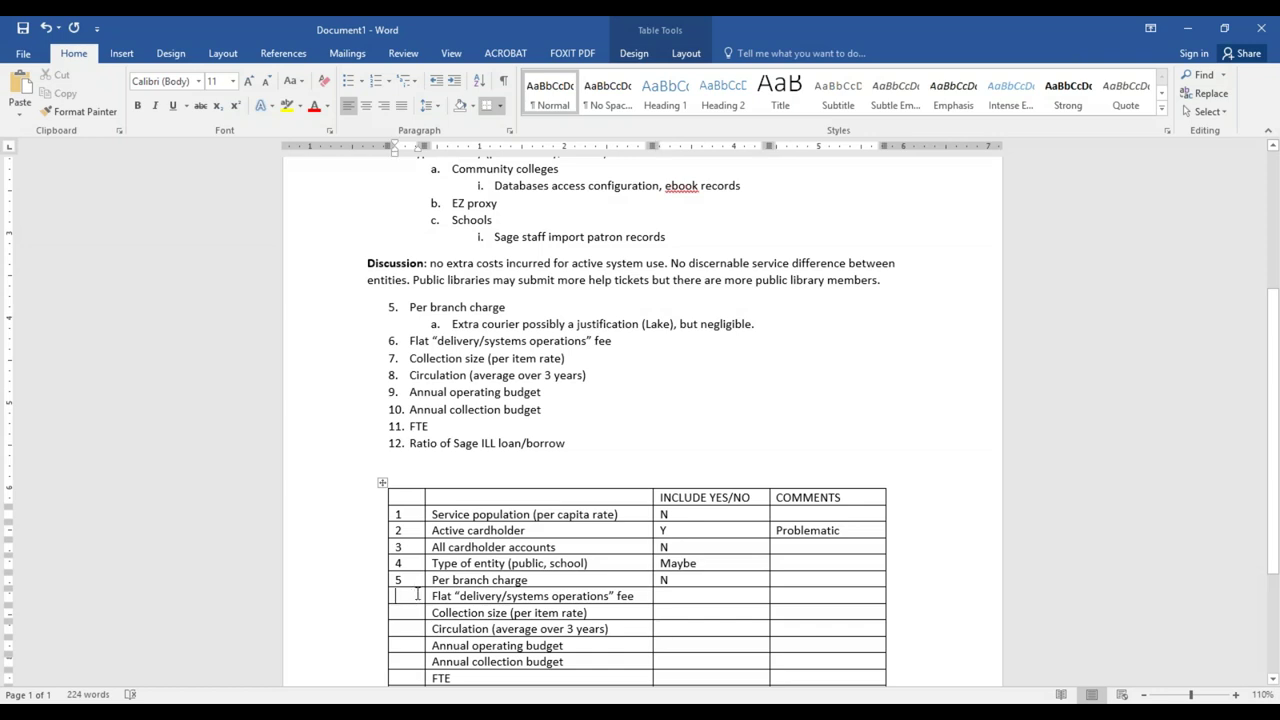
{"action": "type", "text": "6"}
{"action": "key", "text": "Right"}
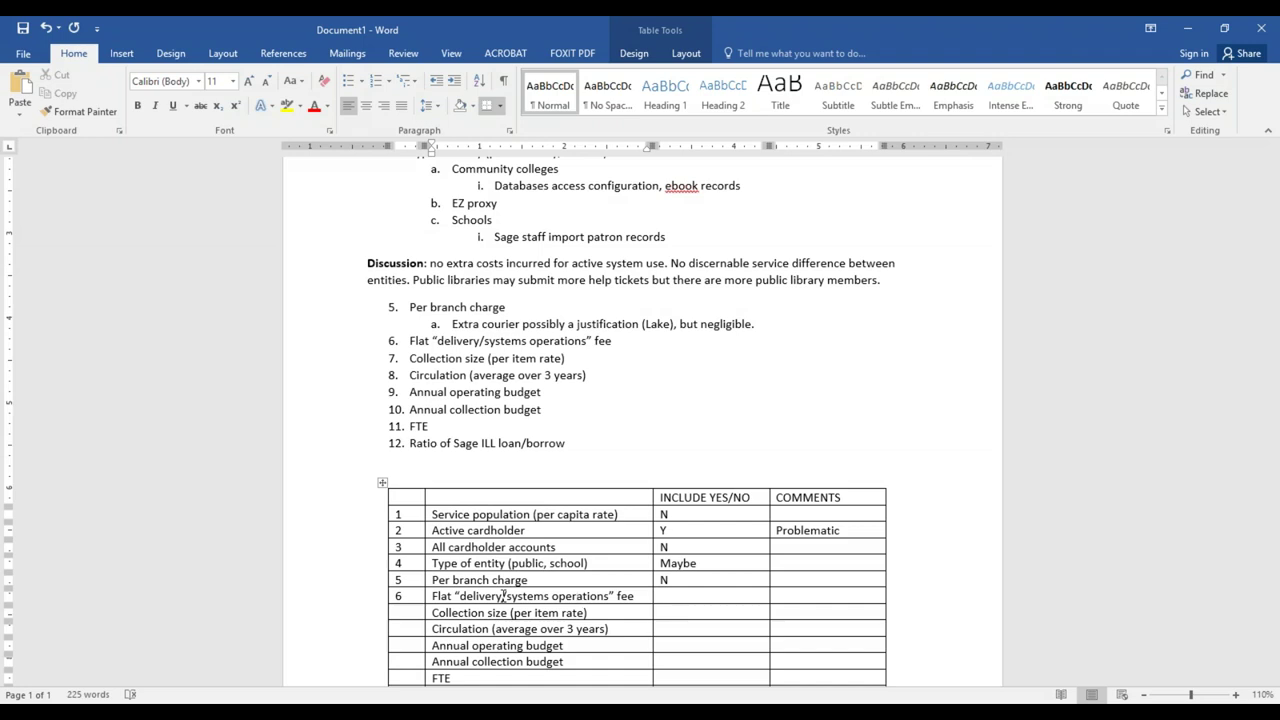
Start an empty sub-item under the Flat "delivery/systems operations" fee item in the numbered list.
{"action": "left_click", "coordinate": [640, 344]}
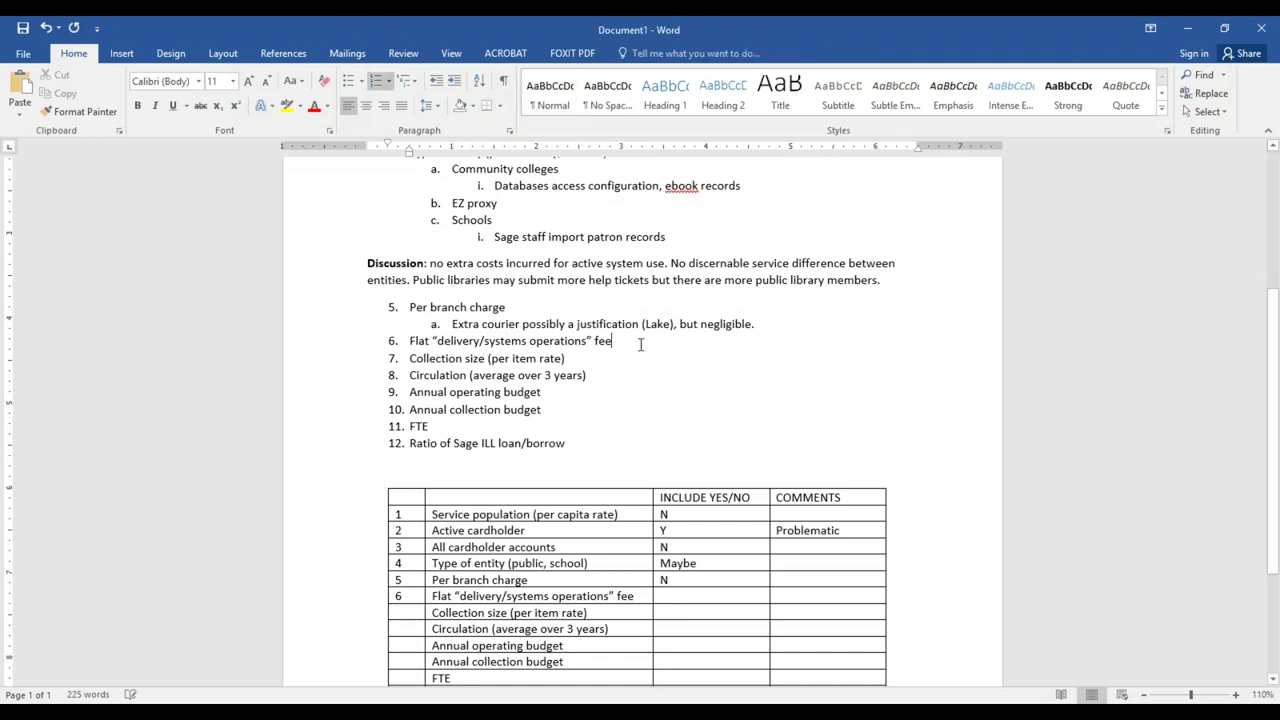
{"action": "key", "text": "Return"}
{"action": "key", "text": "Tab"}
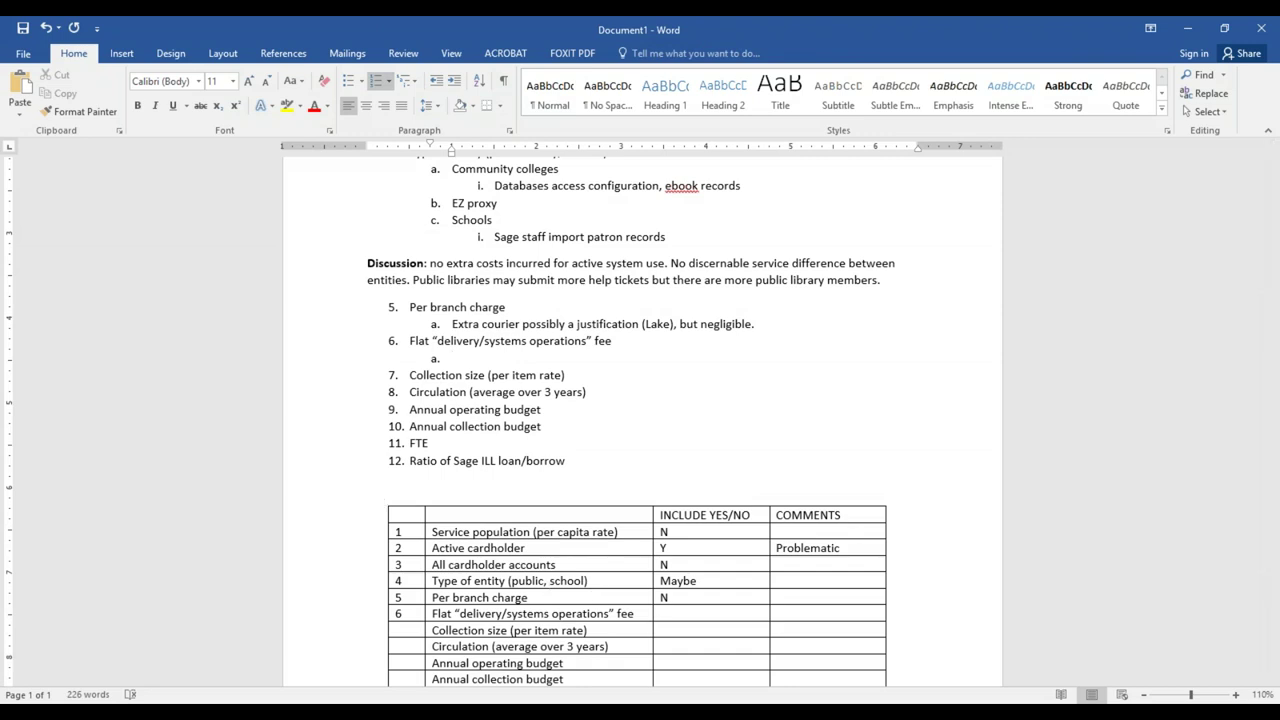
{"action": "mouse_move", "coordinate": [528, 712]}
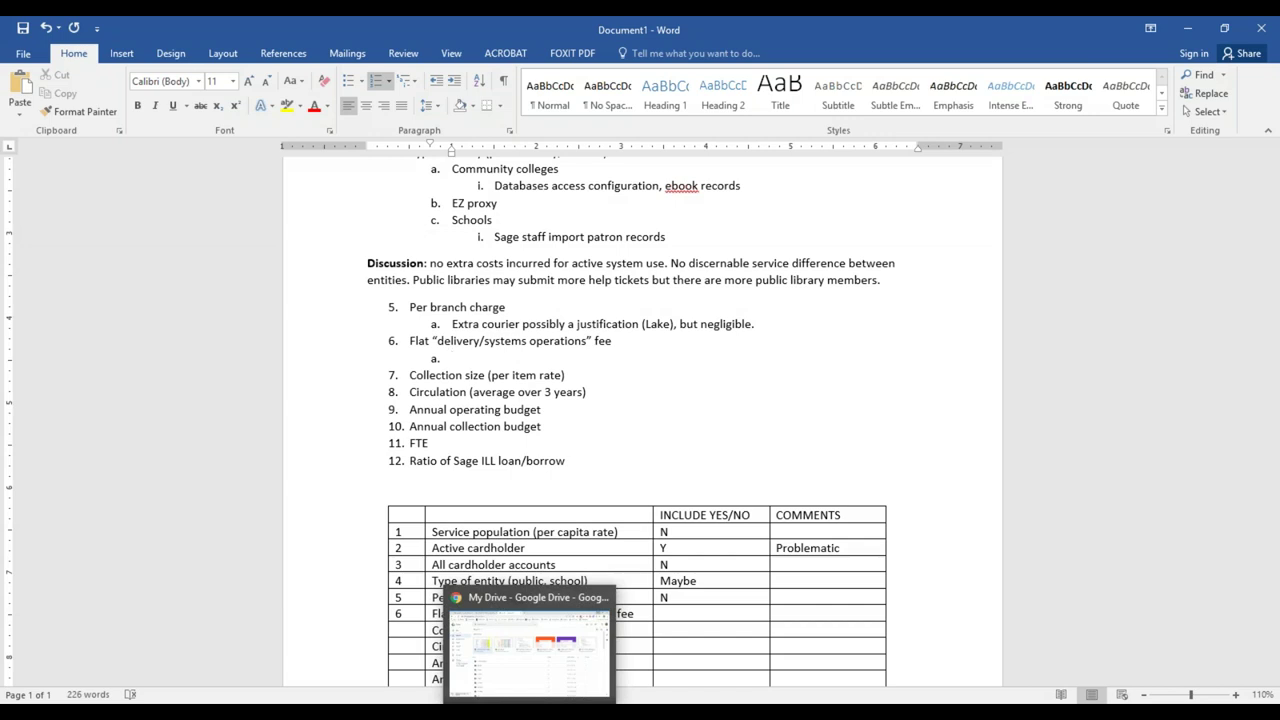
{"action": "left_click", "coordinate": [830, 347]}
{"action": "left_click", "coordinate": [872, 372]}
{"action": "left_click", "coordinate": [872, 355]}
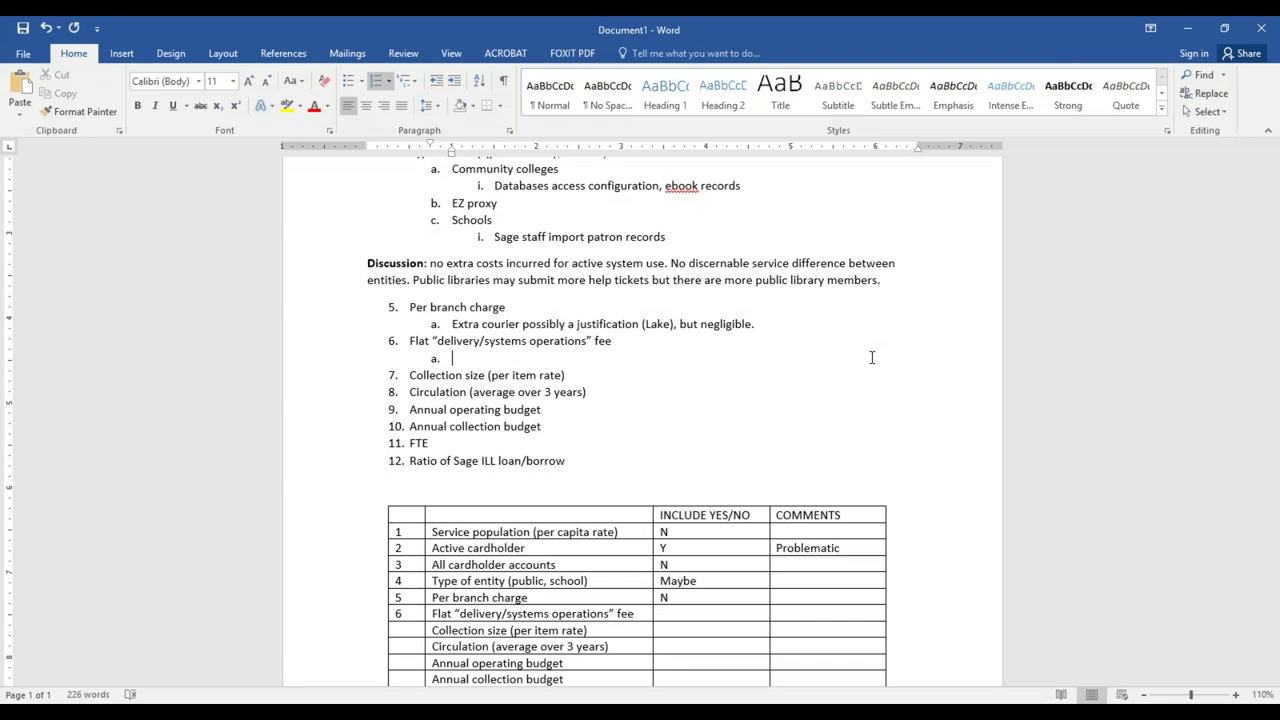
{"action": "scroll", "coordinate": [883, 437], "scroll_direction": "down", "scroll_amount": 2}
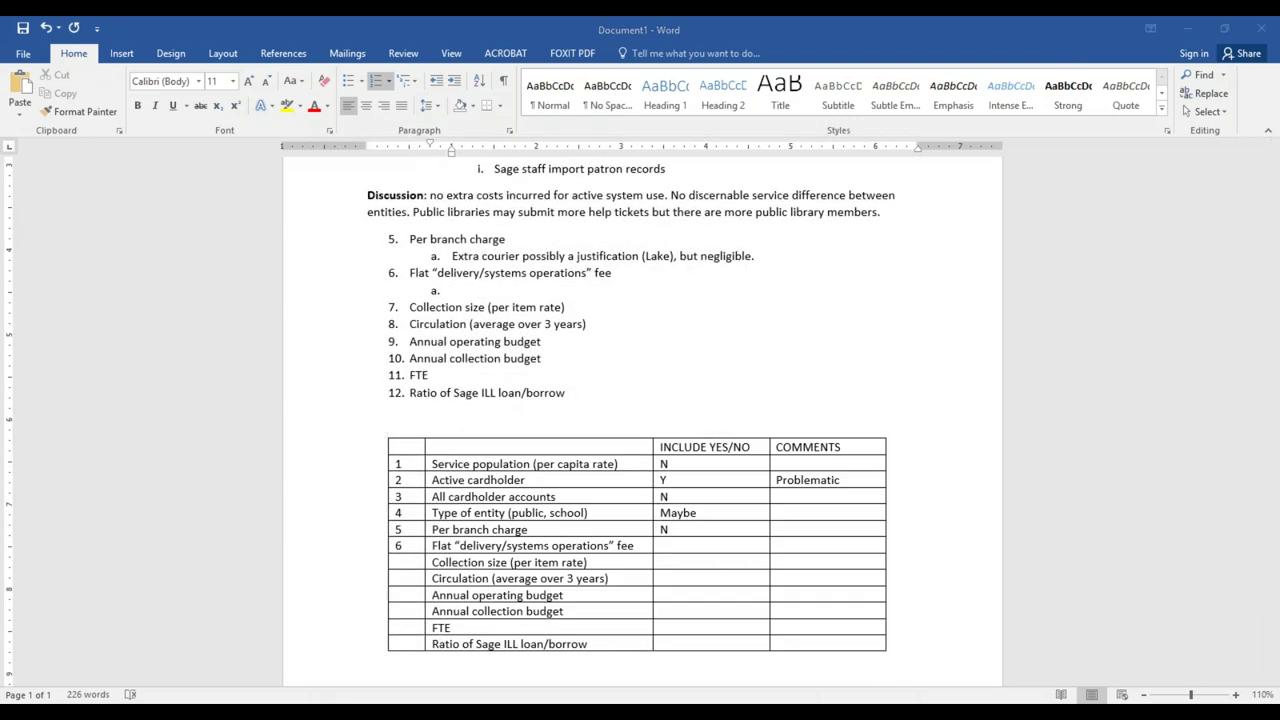
Switch to the Copy of ConsortiaFundingModels workbook in Excel and go back to the first questions on the consortia sheet.
{"action": "left_click", "coordinate": [1129, 624]}
{"action": "left_click", "coordinate": [868, 593]}
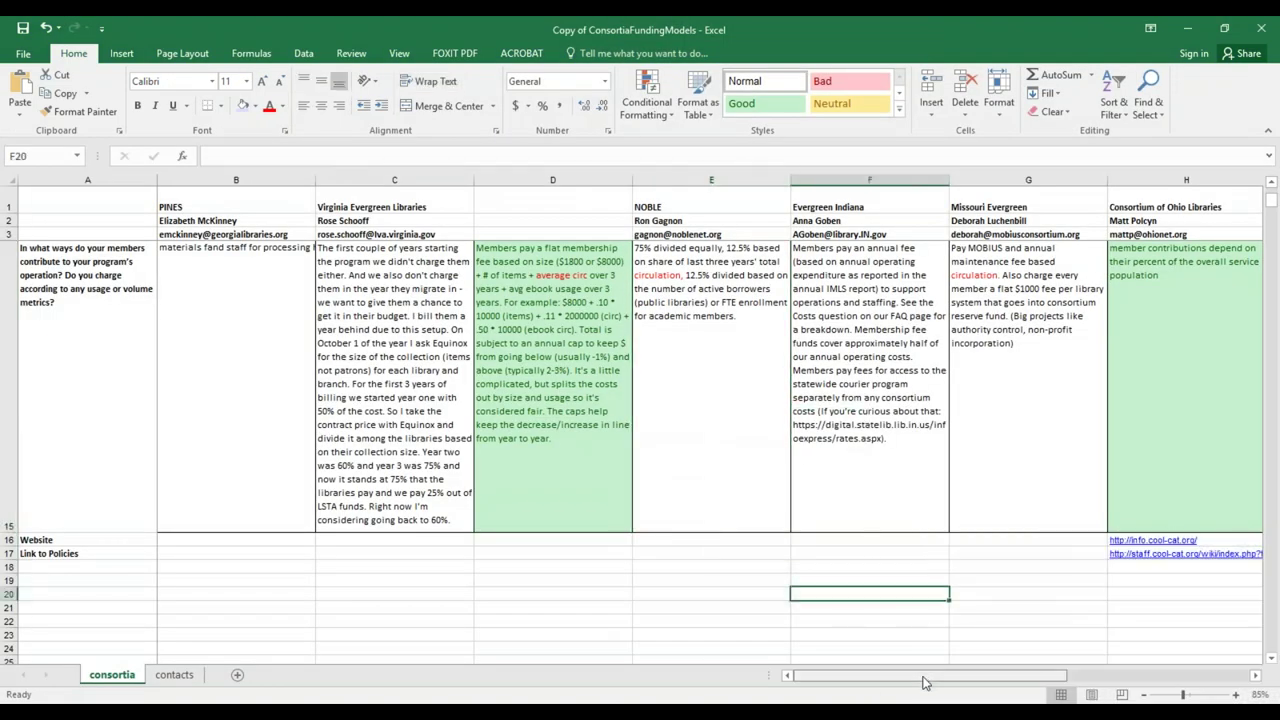
{"action": "scroll", "coordinate": [539, 422], "scroll_direction": "up", "scroll_amount": 2}
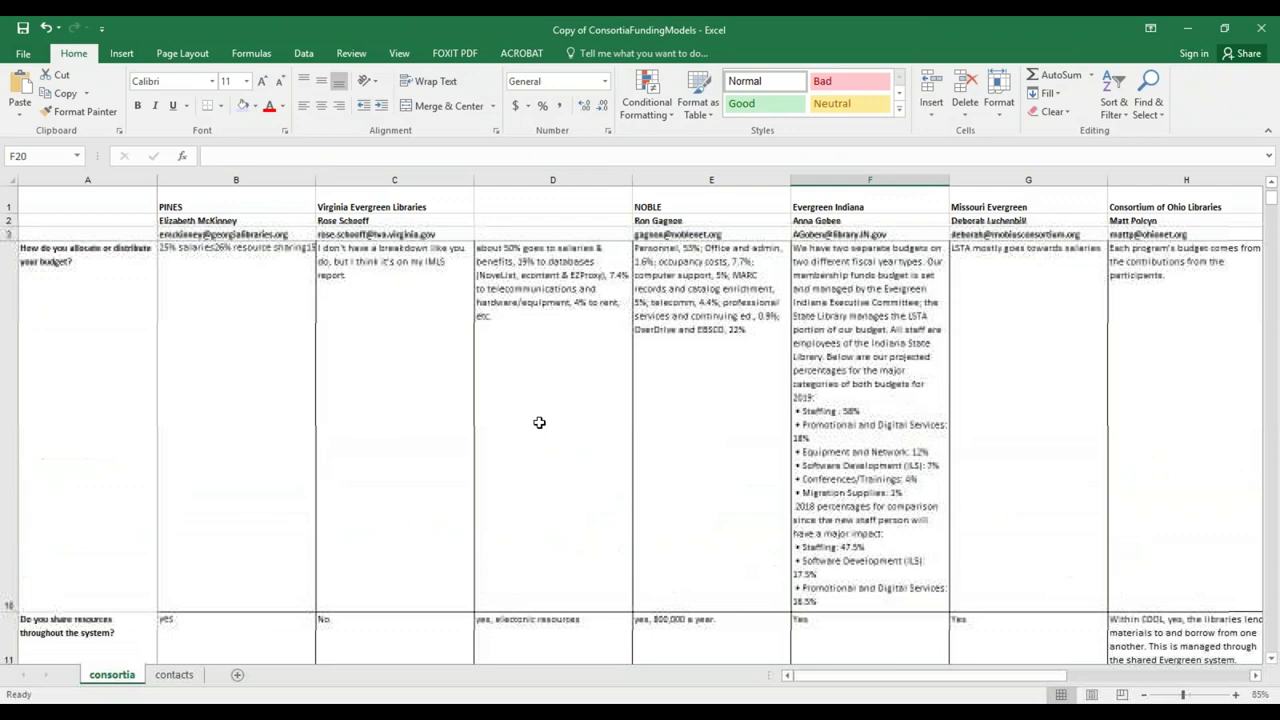
{"action": "scroll", "coordinate": [539, 422], "scroll_direction": "up", "scroll_amount": 2}
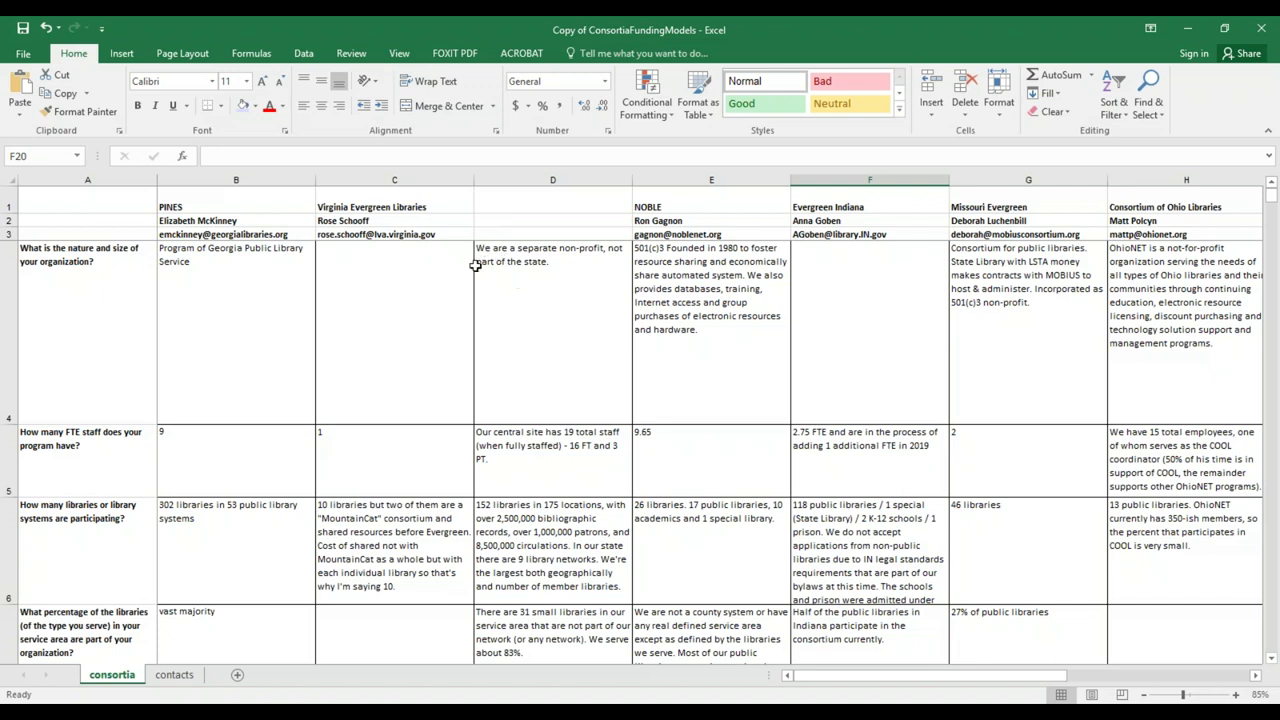
Label the unnamed consortium between Virginia Evergreen Libraries and NOBLE as MA in cell D1.
{"action": "left_click", "coordinate": [552, 220]}
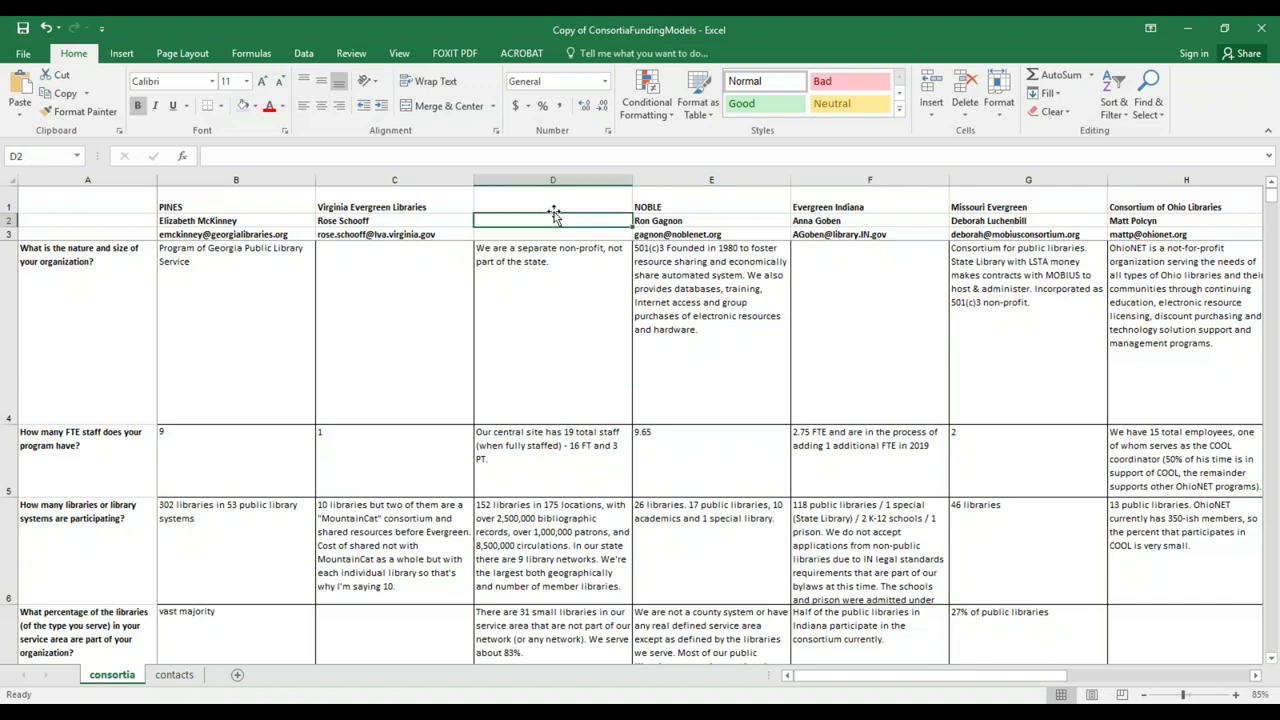
{"action": "left_click", "coordinate": [555, 203]}
{"action": "left_click", "coordinate": [564, 250]}
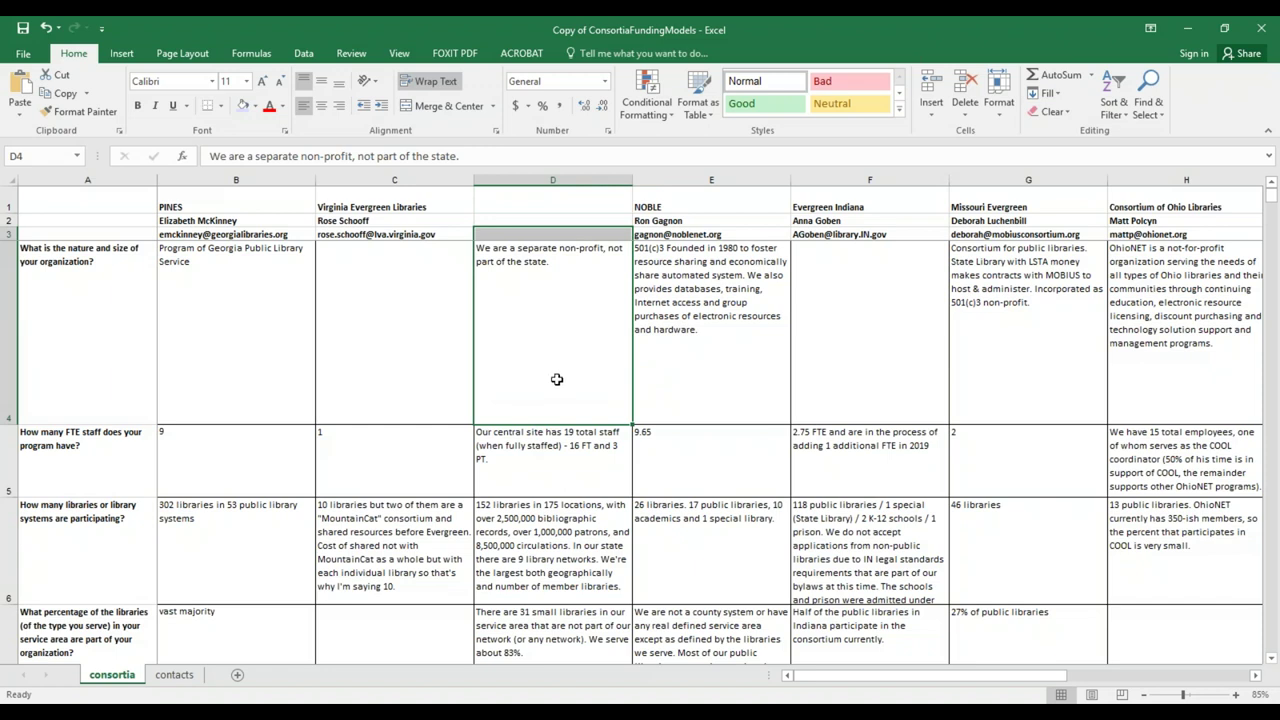
{"action": "left_click", "coordinate": [551, 220]}
{"action": "left_click", "coordinate": [553, 204]}
{"action": "type", "text": "Massachusetts has statewide delivery that is sponsored by the Massachusetts Library System. They also receive state funding and our libraries have delivery for no charge."}
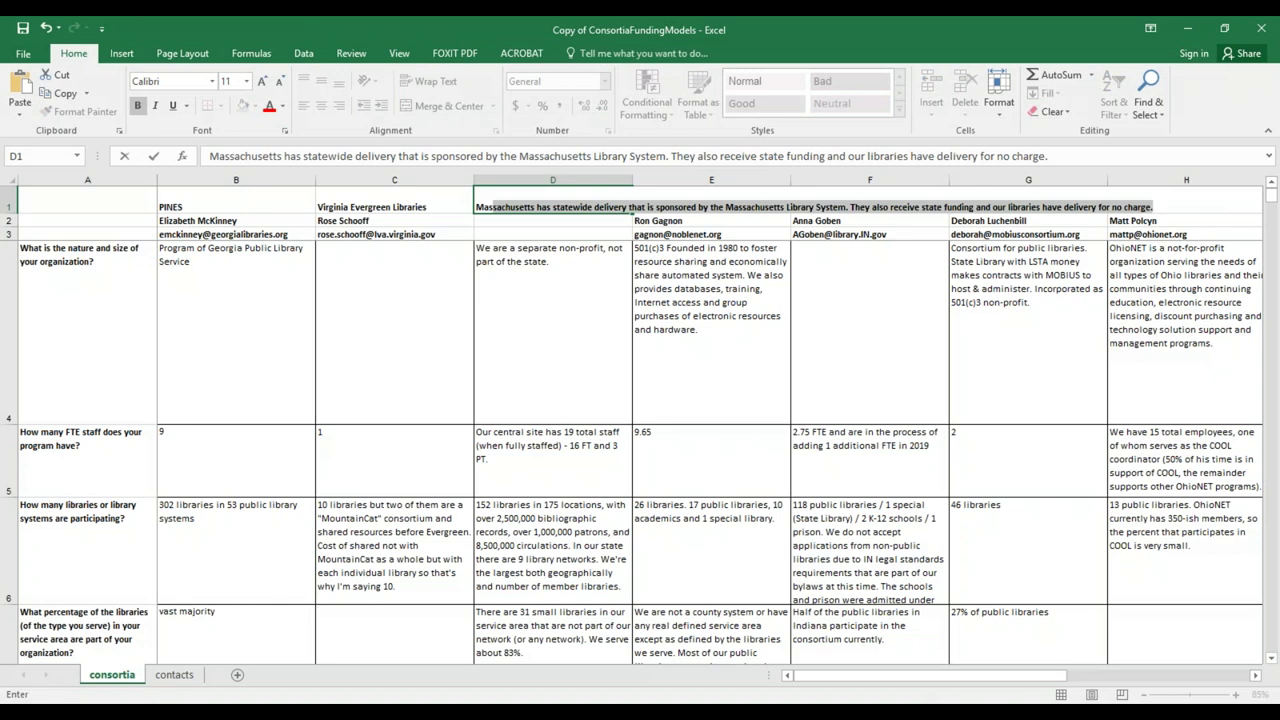
{"action": "key", "text": "BackSpace"}
{"action": "key", "text": "BackSpace"}
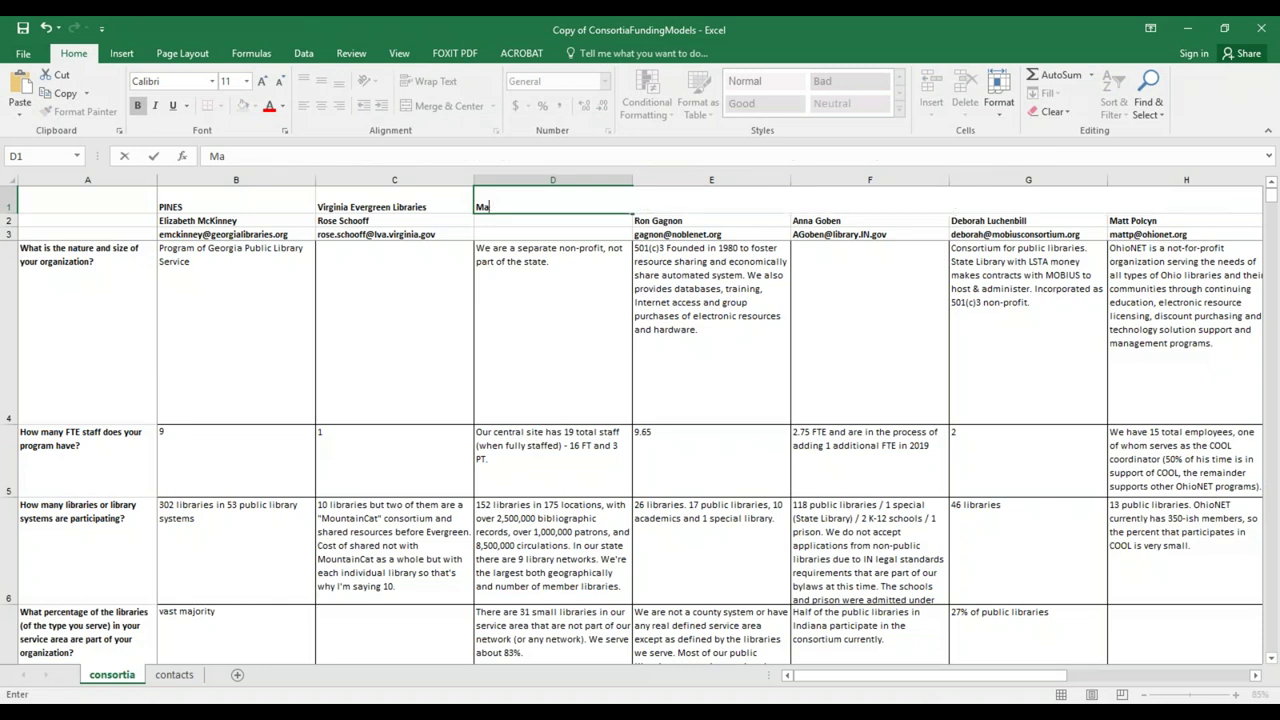
{"action": "type", "text": "A"}
{"action": "key", "text": "Delete"}
{"action": "key", "text": "Return"}
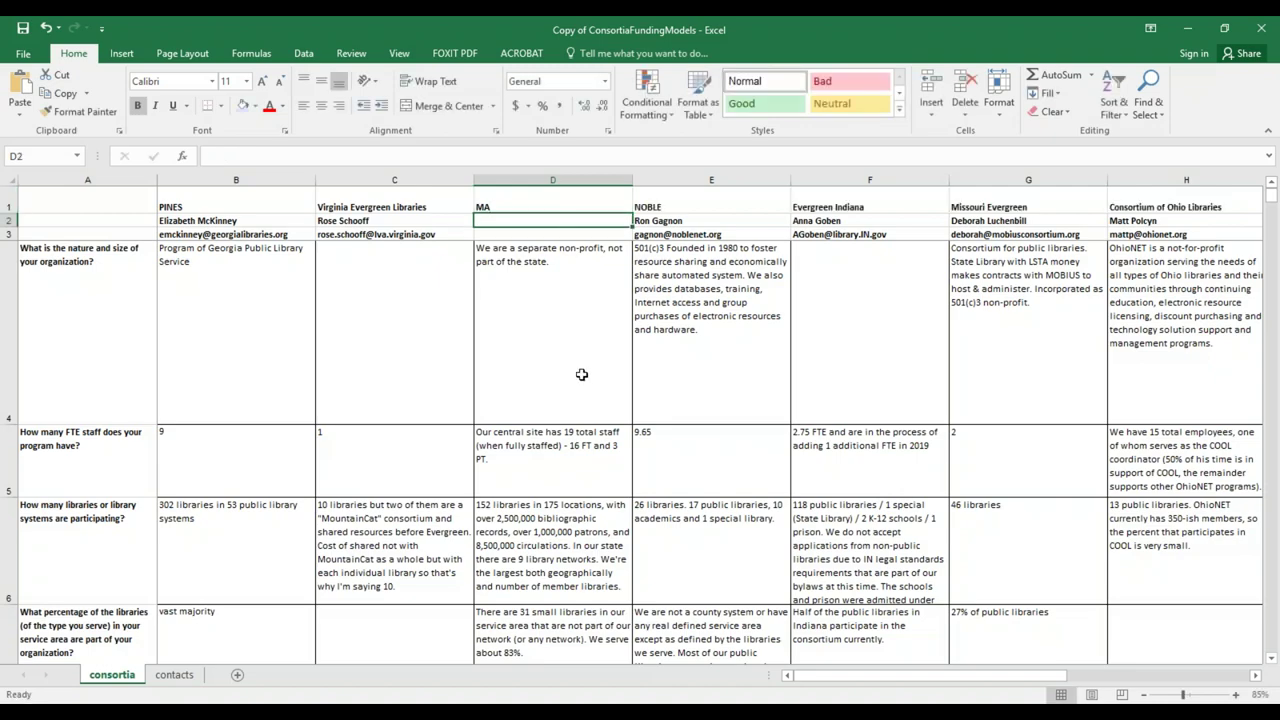
Find the MA answer on how members contribute to the program's operation and select cell D15 to read its fee formula.
{"action": "scroll", "coordinate": [563, 393], "scroll_direction": "down", "scroll_amount": 5}
{"action": "scroll", "coordinate": [563, 393], "scroll_direction": "up", "scroll_amount": 5}
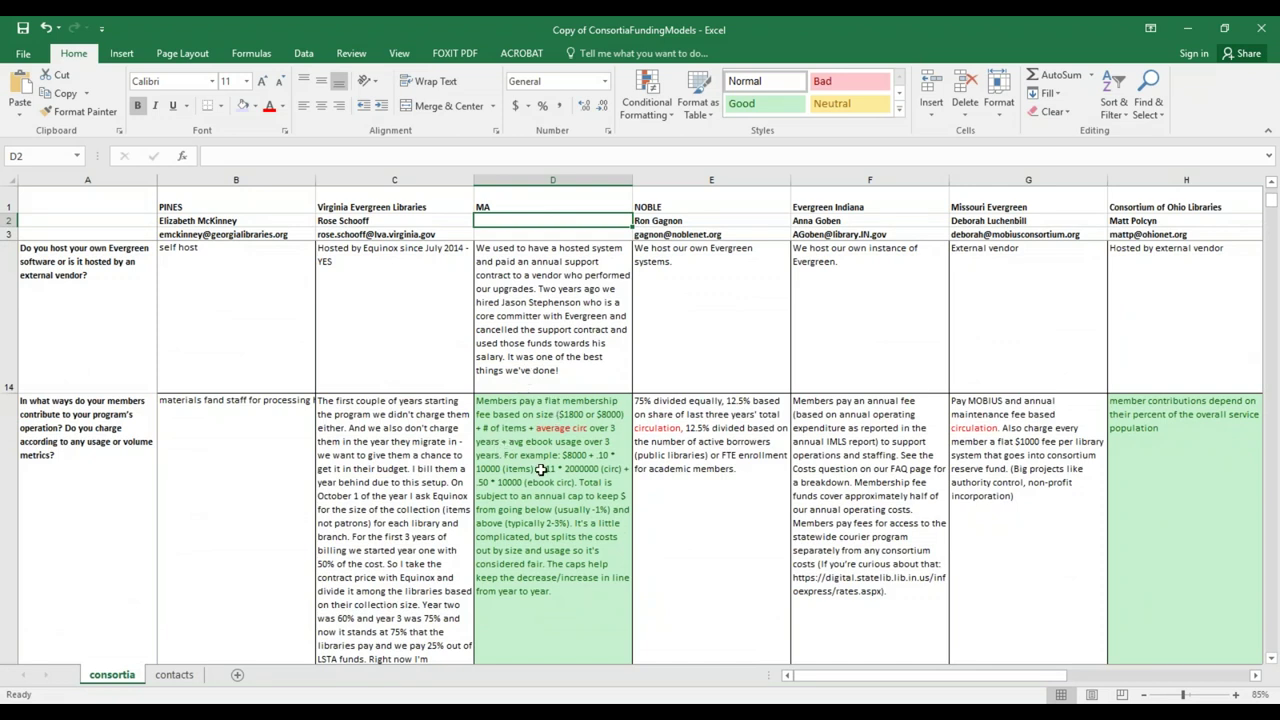
{"action": "left_click", "coordinate": [549, 455]}
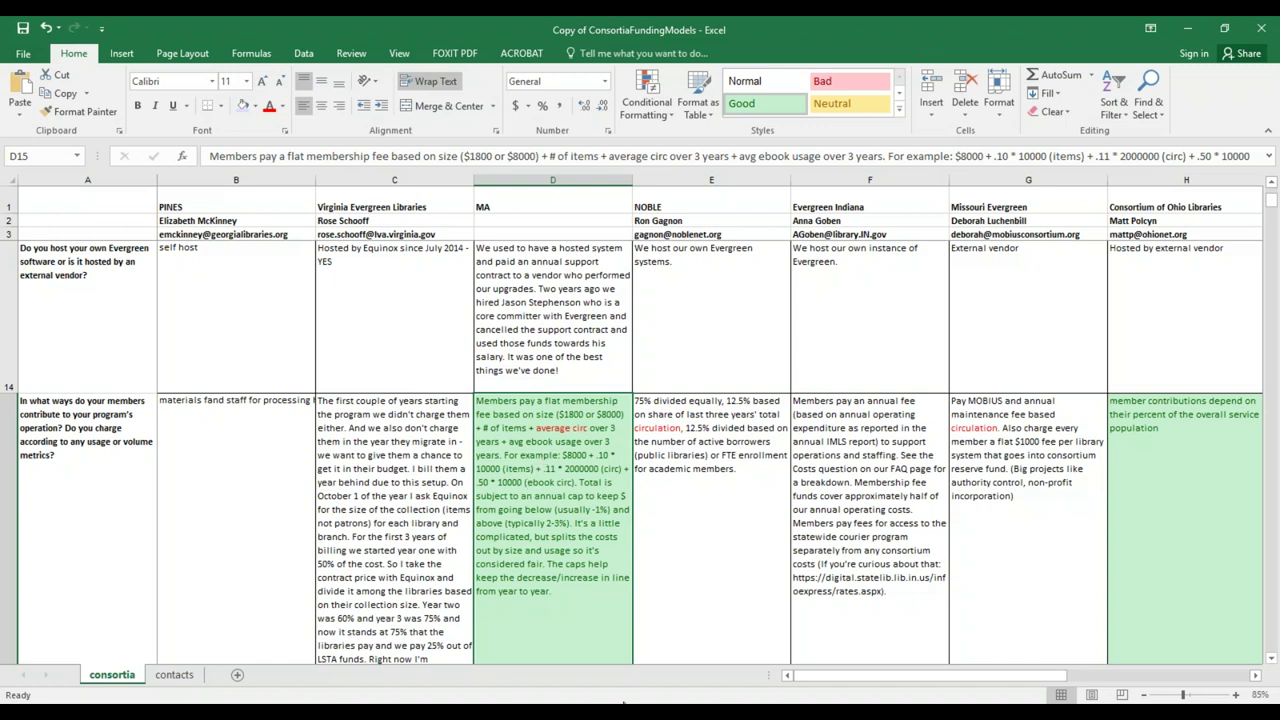
Switch to the Sagebudget_2020-2021_DRAFT workbook and open the Fee sched sheet.
{"action": "mouse_move", "coordinate": [921, 715]}
{"action": "mouse_move", "coordinate": [820, 710]}
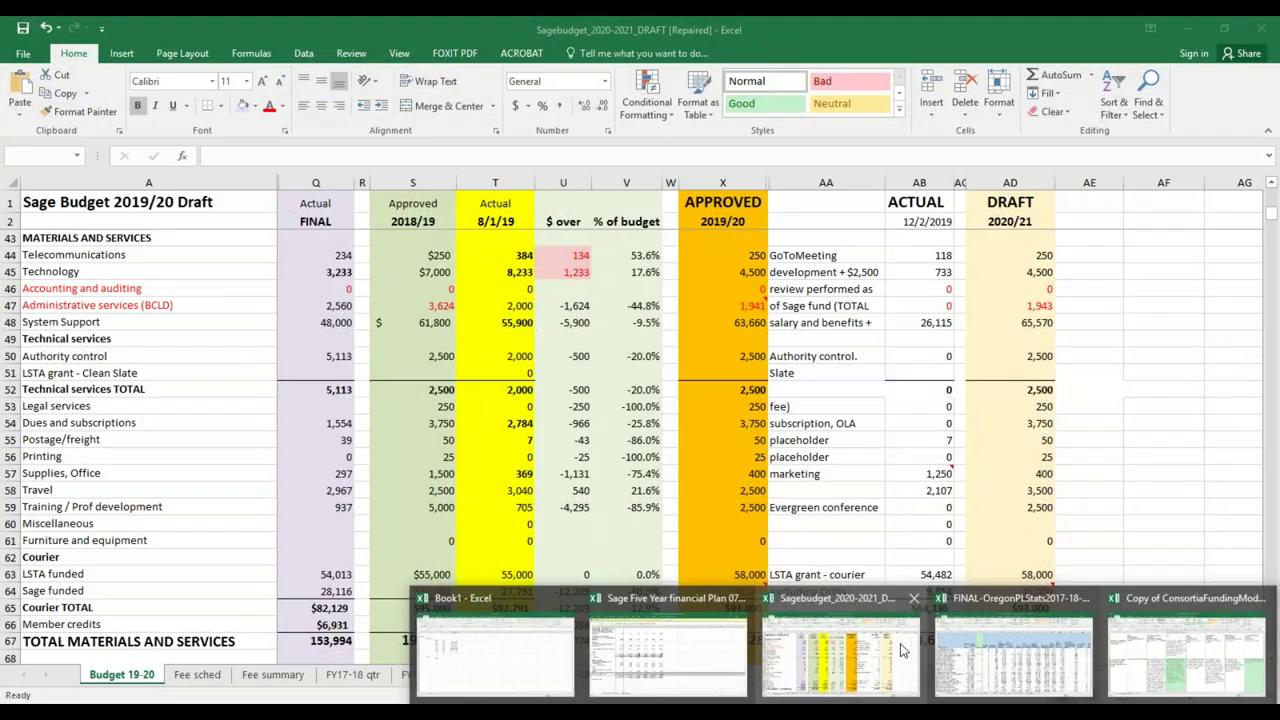
{"action": "left_click", "coordinate": [921, 655]}
{"action": "left_click", "coordinate": [845, 525]}
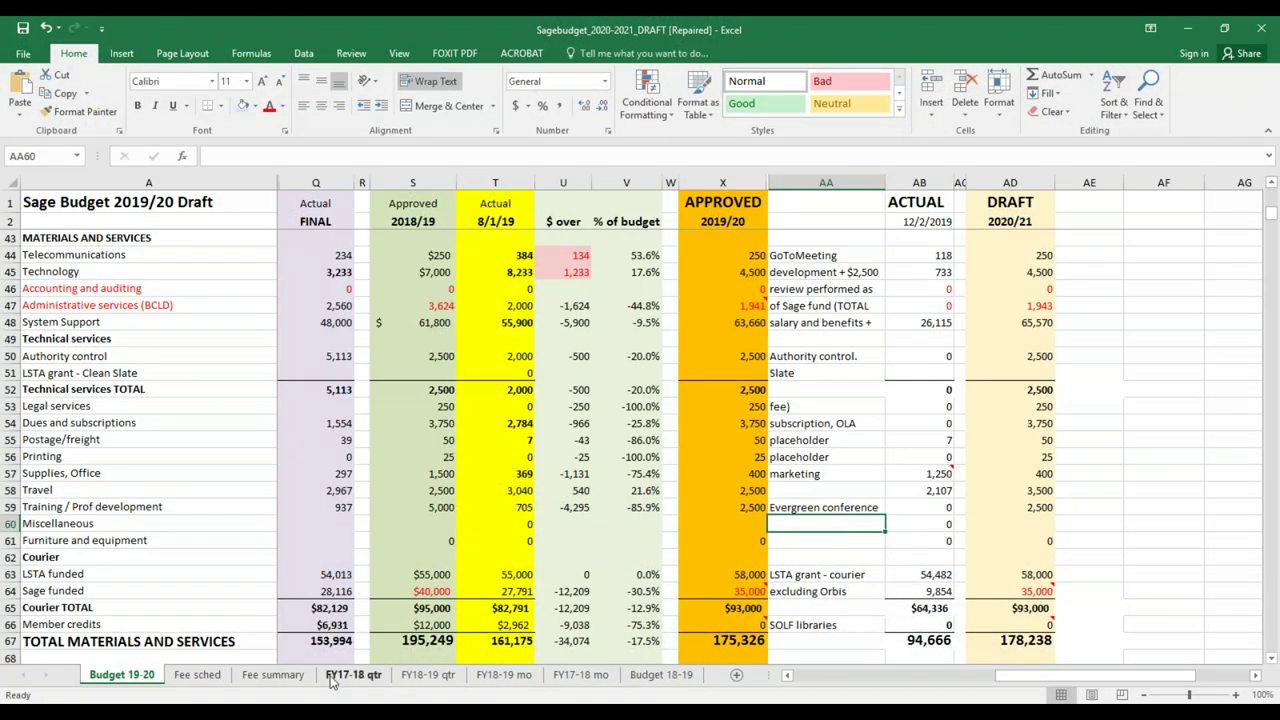
{"action": "left_click", "coordinate": [197, 675]}
Go through the fee schedule's library categories down to the Grand Total, including the 2018/19 and 2019/20 fees.
{"action": "scroll", "coordinate": [755, 497], "scroll_direction": "down", "scroll_amount": 15}
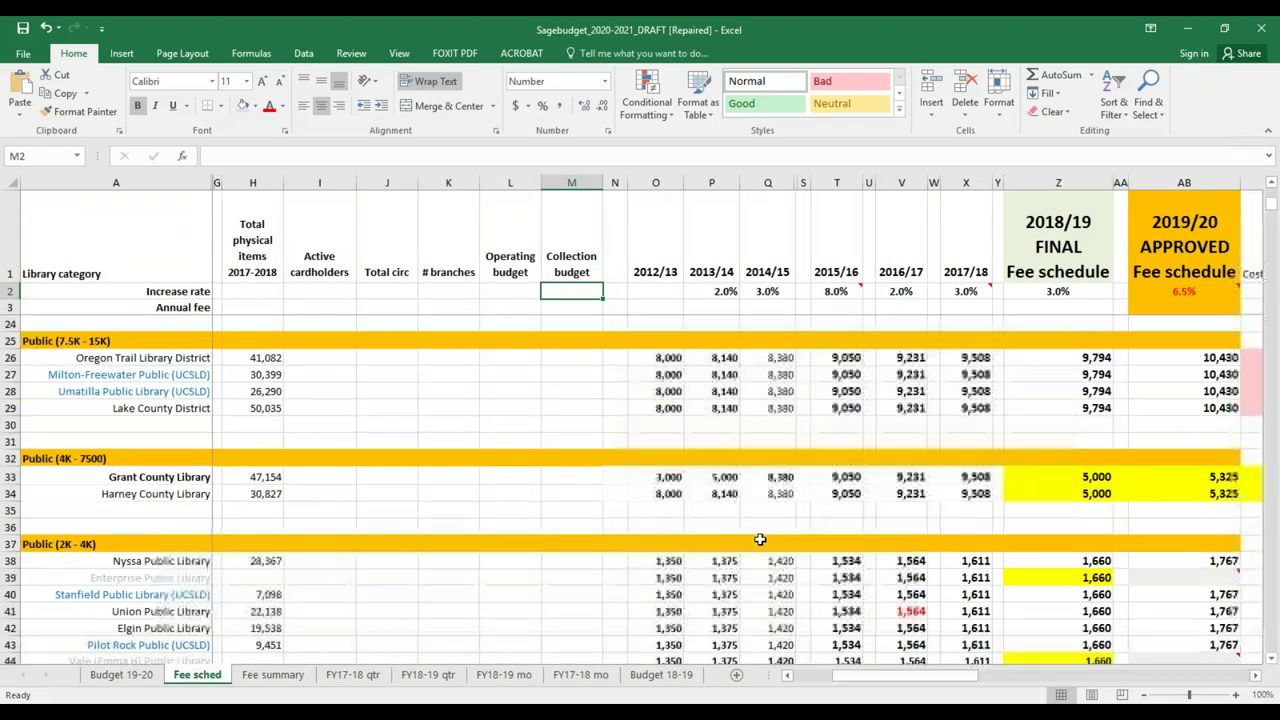
{"action": "scroll", "coordinate": [753, 545], "scroll_direction": "down", "scroll_amount": 7}
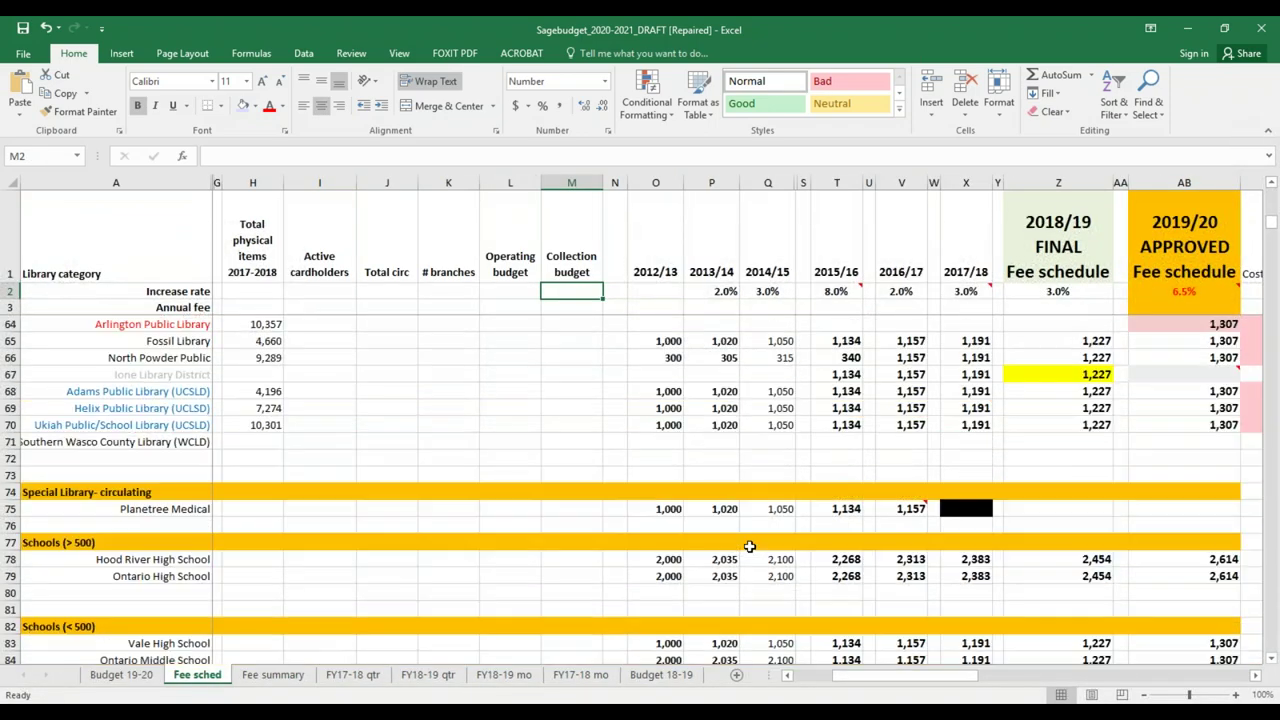
{"action": "left_click_drag", "start_coordinate": [943, 677], "coordinate": [1000, 677]}
{"action": "scroll", "coordinate": [789, 588], "scroll_direction": "down", "scroll_amount": 7}
{"action": "scroll", "coordinate": [785, 589], "scroll_direction": "down", "scroll_amount": 1}
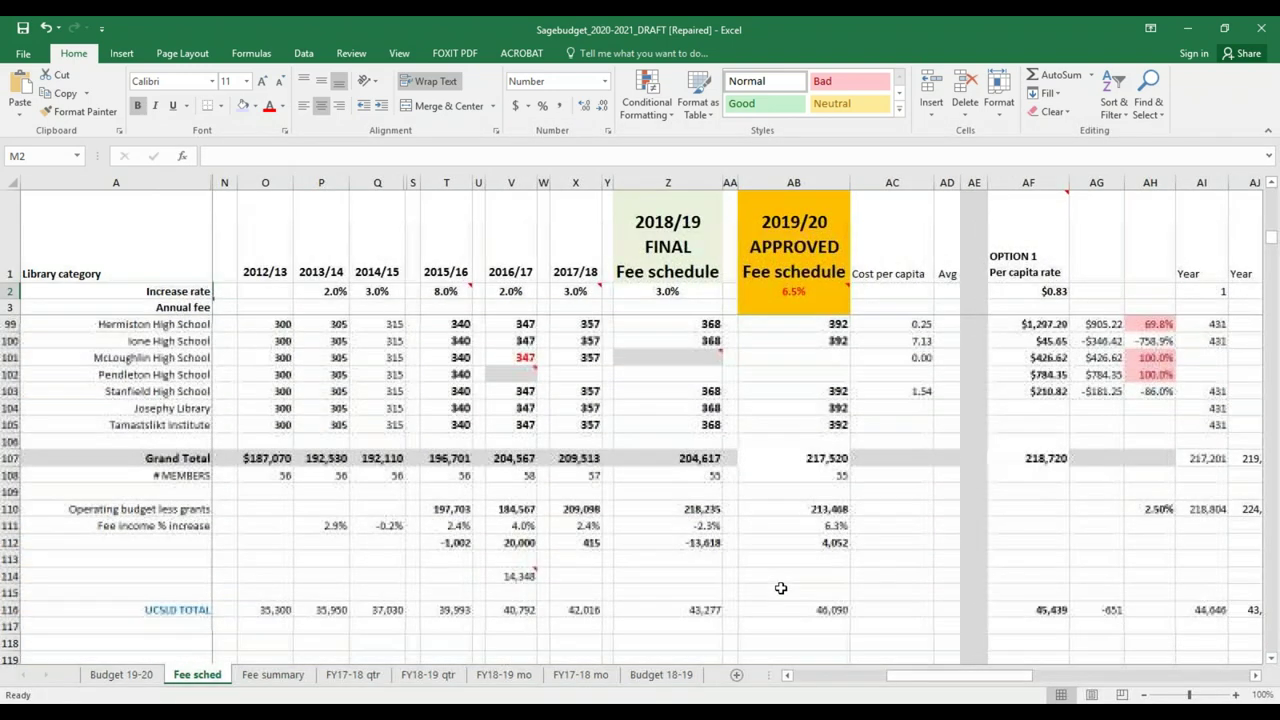
{"action": "scroll", "coordinate": [778, 589], "scroll_direction": "up", "scroll_amount": 3}
{"action": "left_click", "coordinate": [675, 468]}
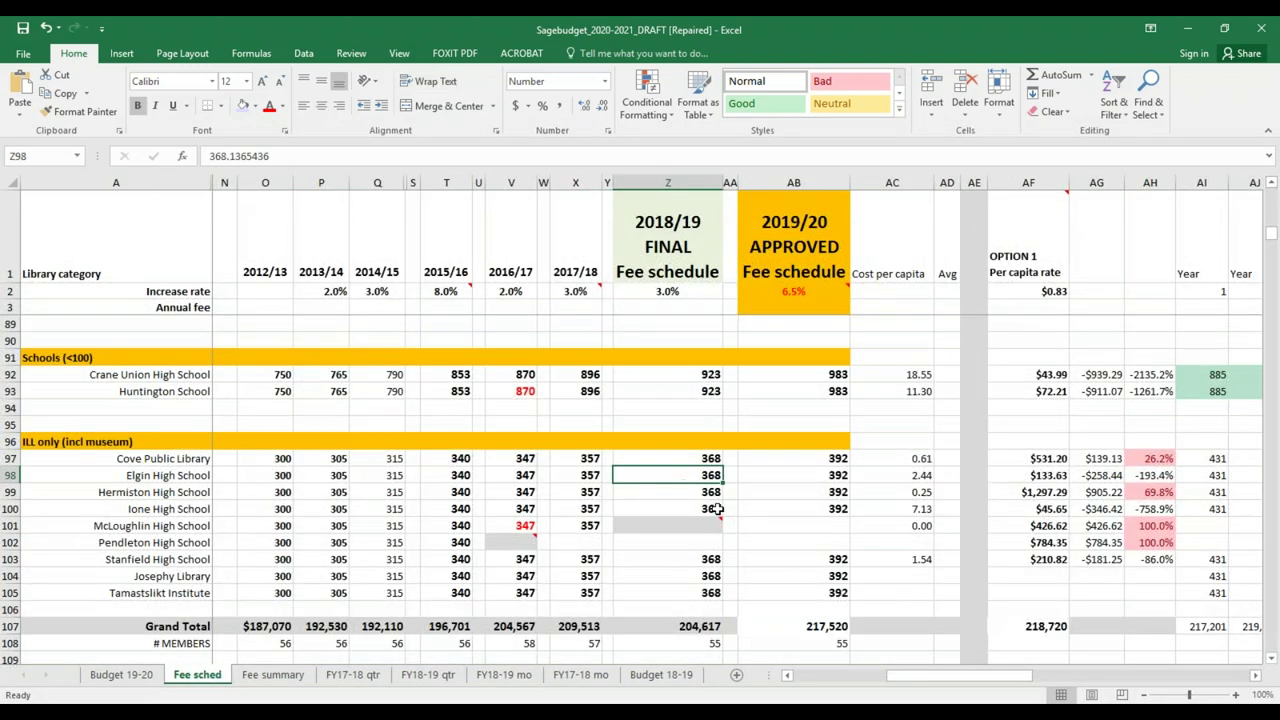
Compare the 2018/19 and 2019/20 fees of the Schools (<100) and ILL only categories.
{"action": "scroll", "coordinate": [697, 486], "scroll_direction": "up", "scroll_amount": 2}
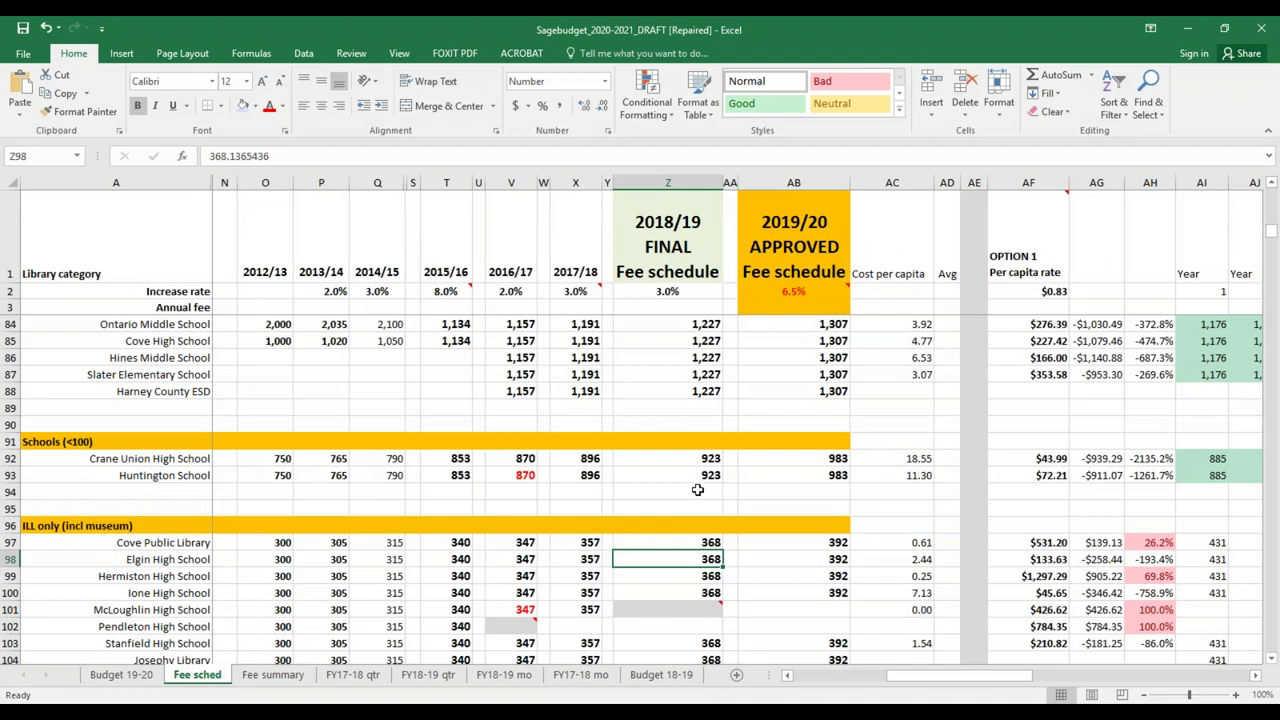
{"action": "scroll", "coordinate": [705, 562], "scroll_direction": "up", "scroll_amount": 2}
{"action": "left_click", "coordinate": [705, 560]}
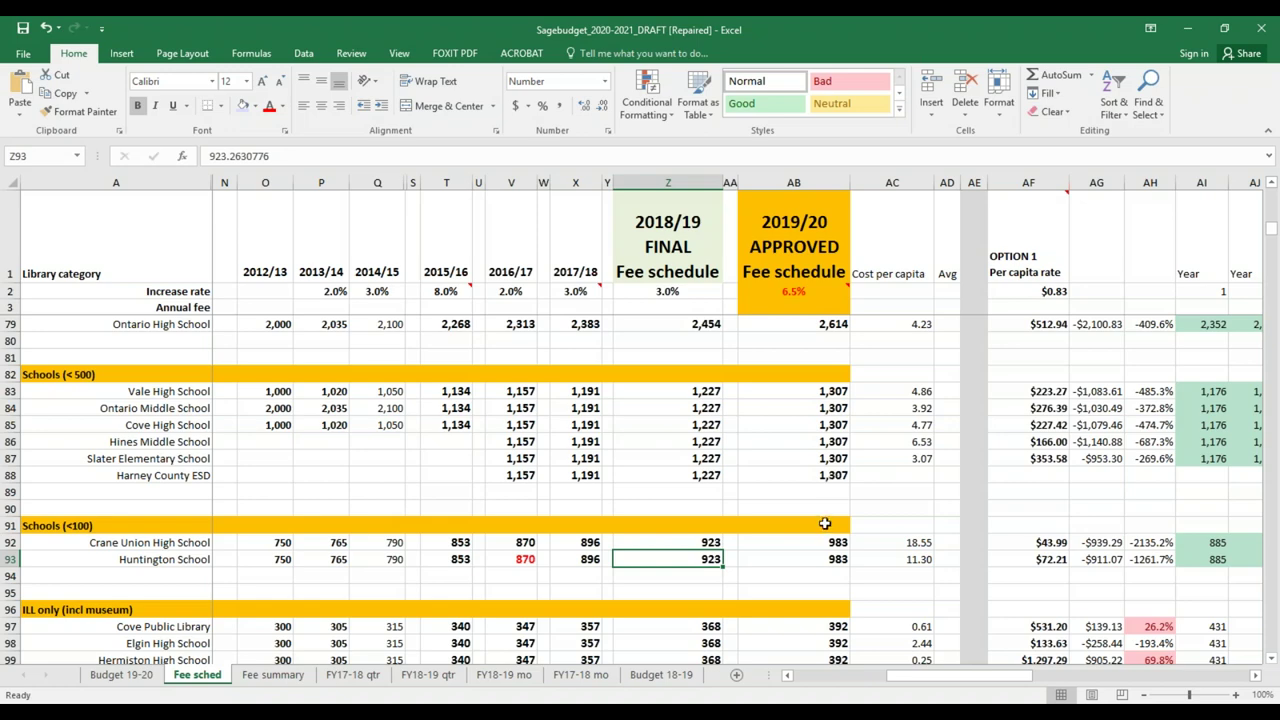
{"action": "scroll", "coordinate": [824, 523], "scroll_direction": "down", "scroll_amount": 1}
{"action": "scroll", "coordinate": [824, 523], "scroll_direction": "down", "scroll_amount": 1}
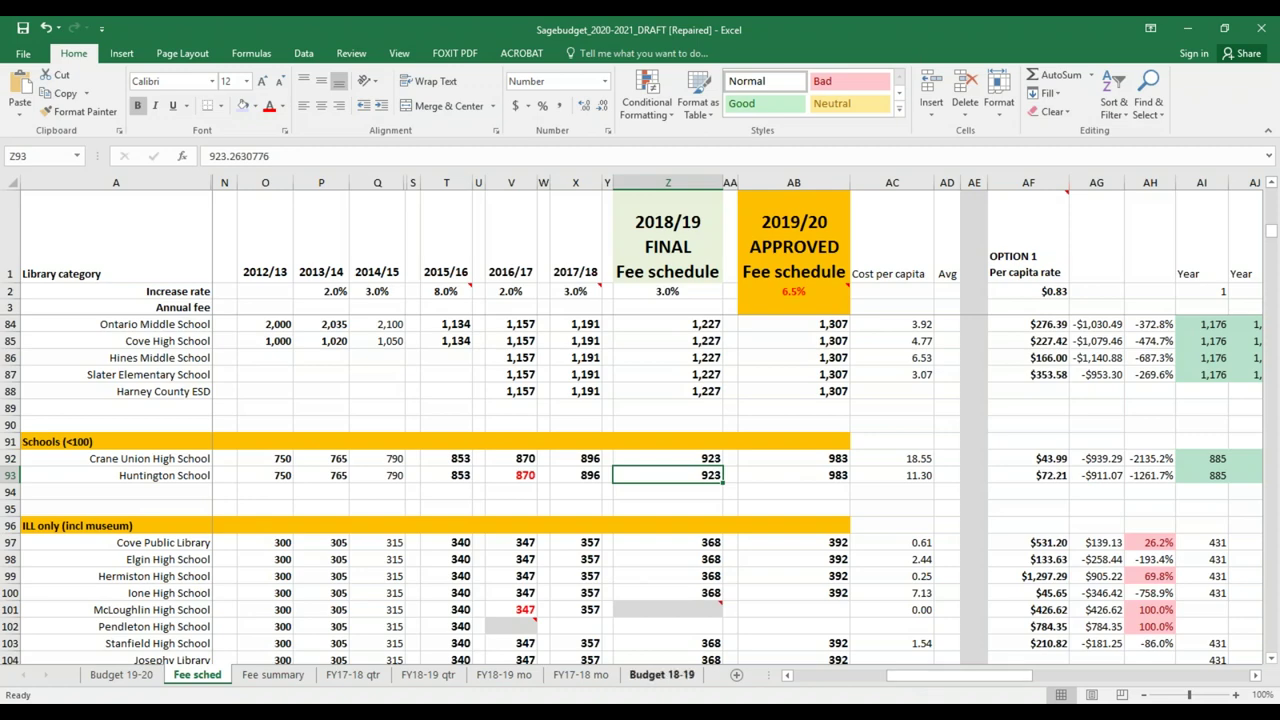
{"action": "scroll", "coordinate": [665, 577], "scroll_direction": "down", "scroll_amount": 3}
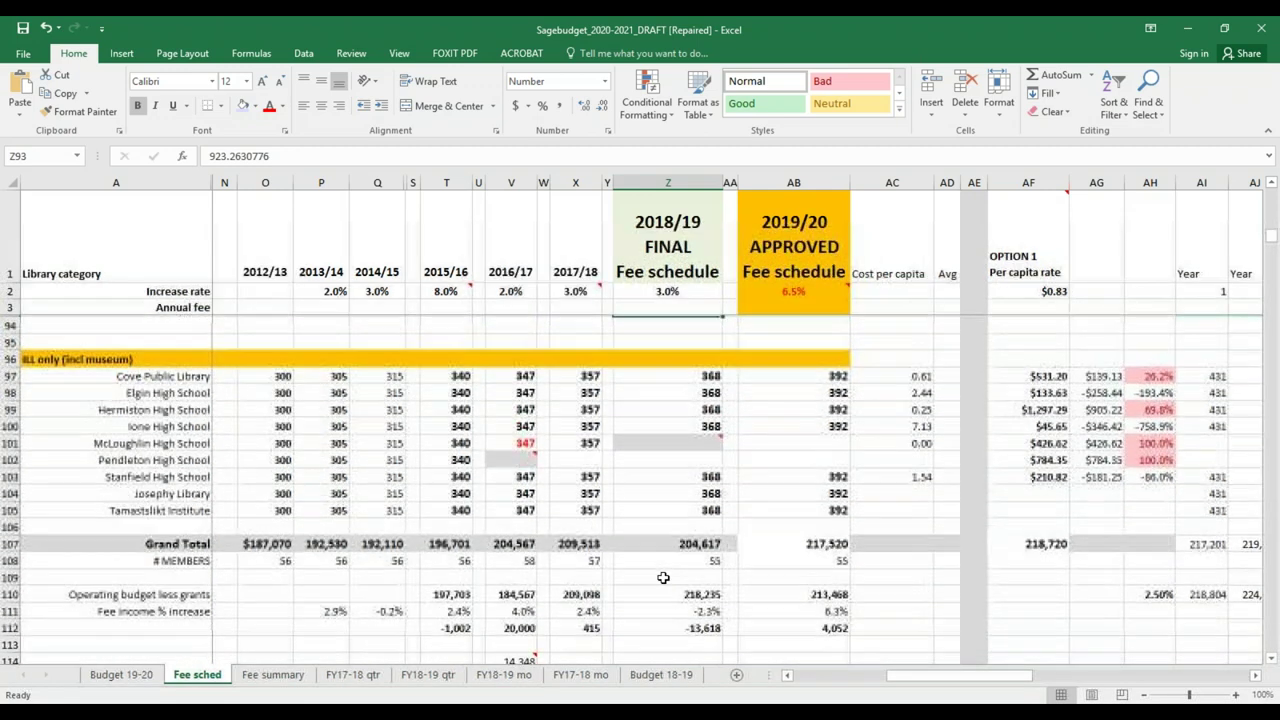
{"action": "scroll", "coordinate": [663, 577], "scroll_direction": "up", "scroll_amount": 3}
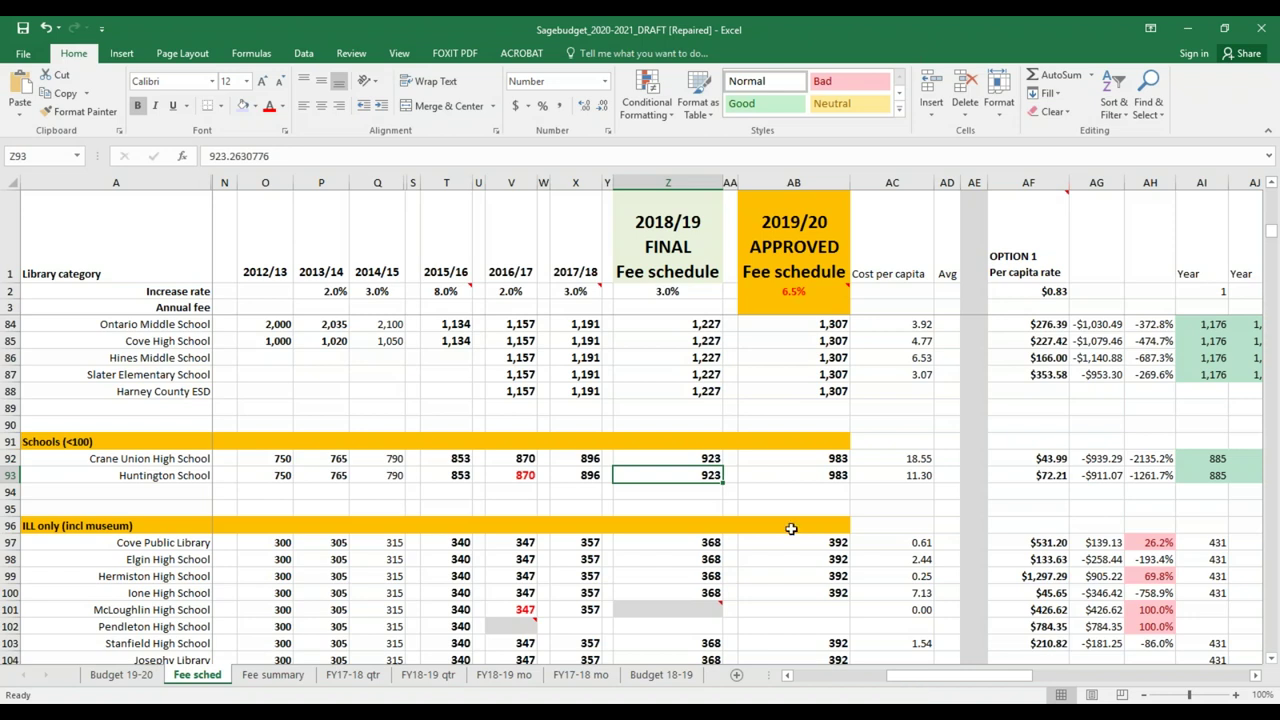
{"action": "left_click", "coordinate": [820, 566]}
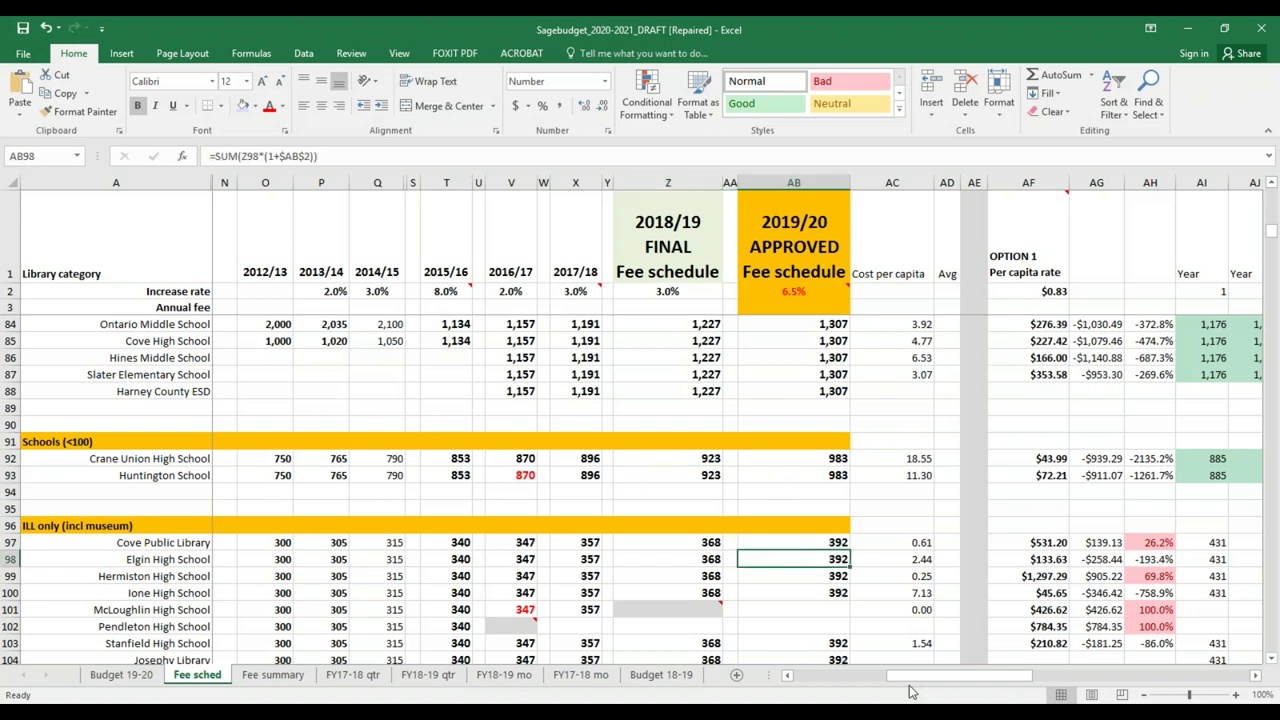
Return to the Word notes and recheck the MA membership fee formula in the ConsortiaFundingModels workbook.
{"action": "mouse_move", "coordinate": [912, 700]}
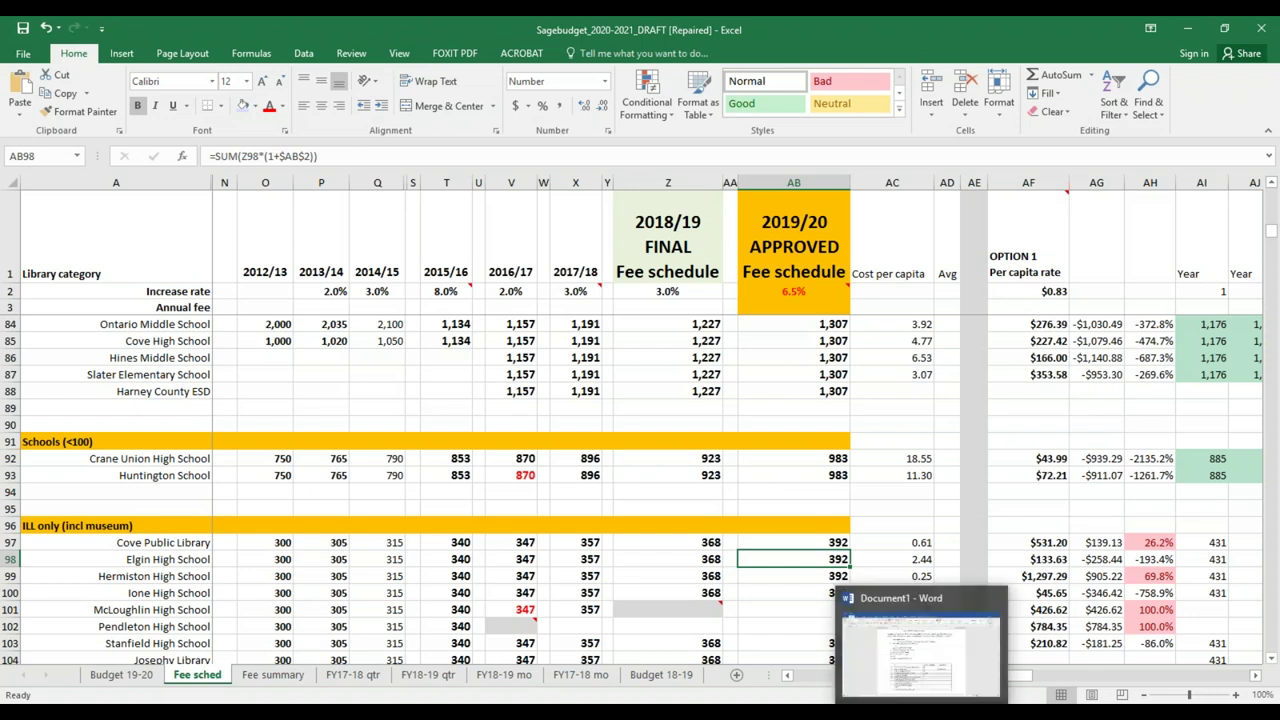
{"action": "left_click", "coordinate": [931, 668]}
{"action": "left_click", "coordinate": [759, 400]}
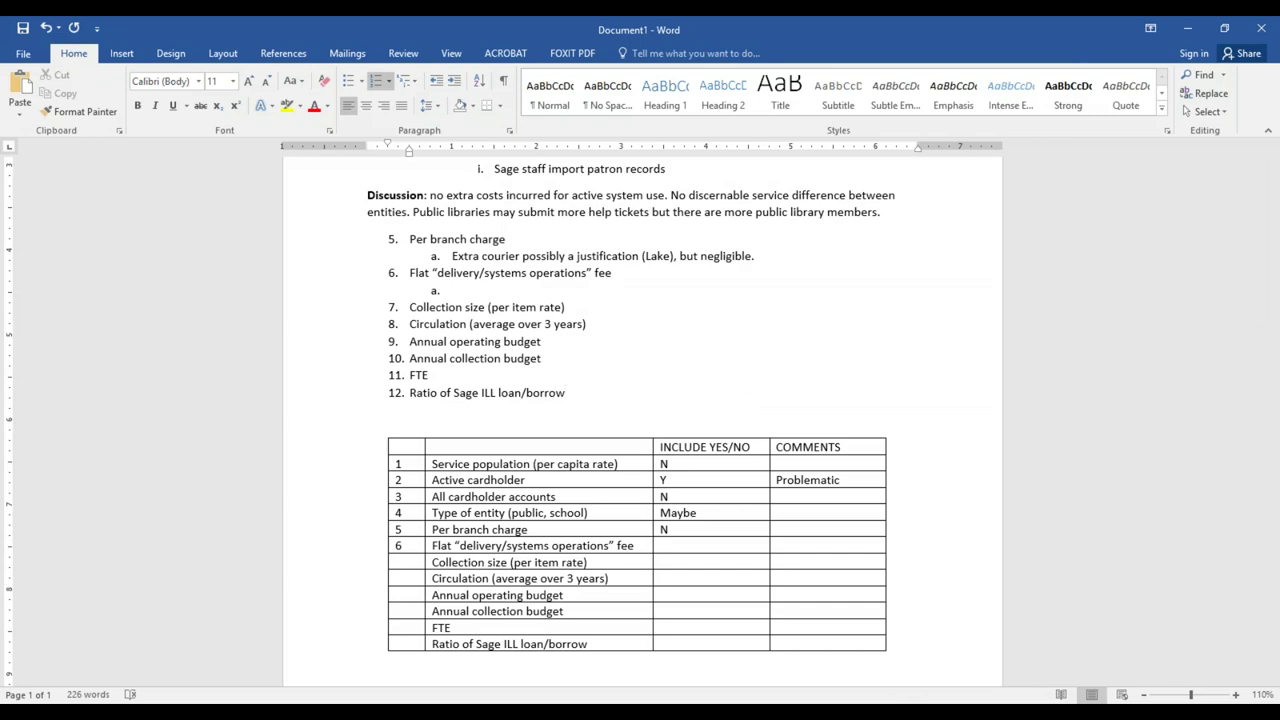
{"action": "left_click", "coordinate": [1165, 642]}
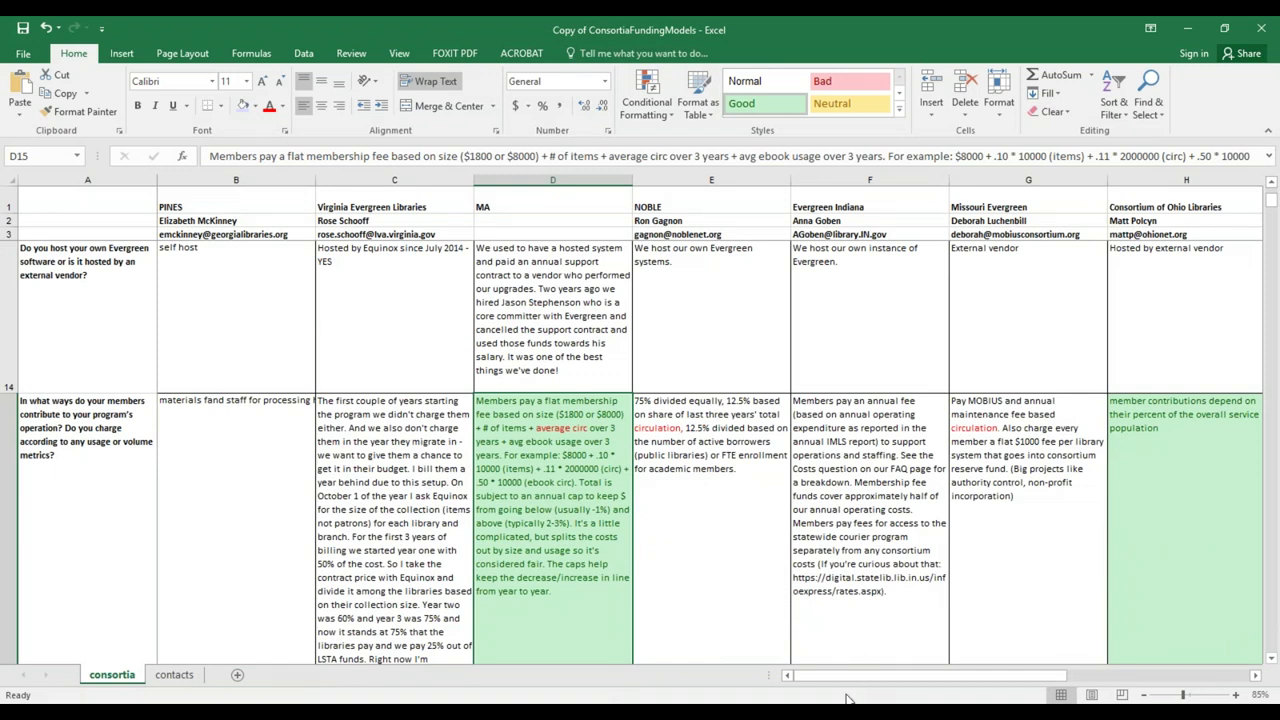
{"action": "mouse_move", "coordinate": [921, 716]}
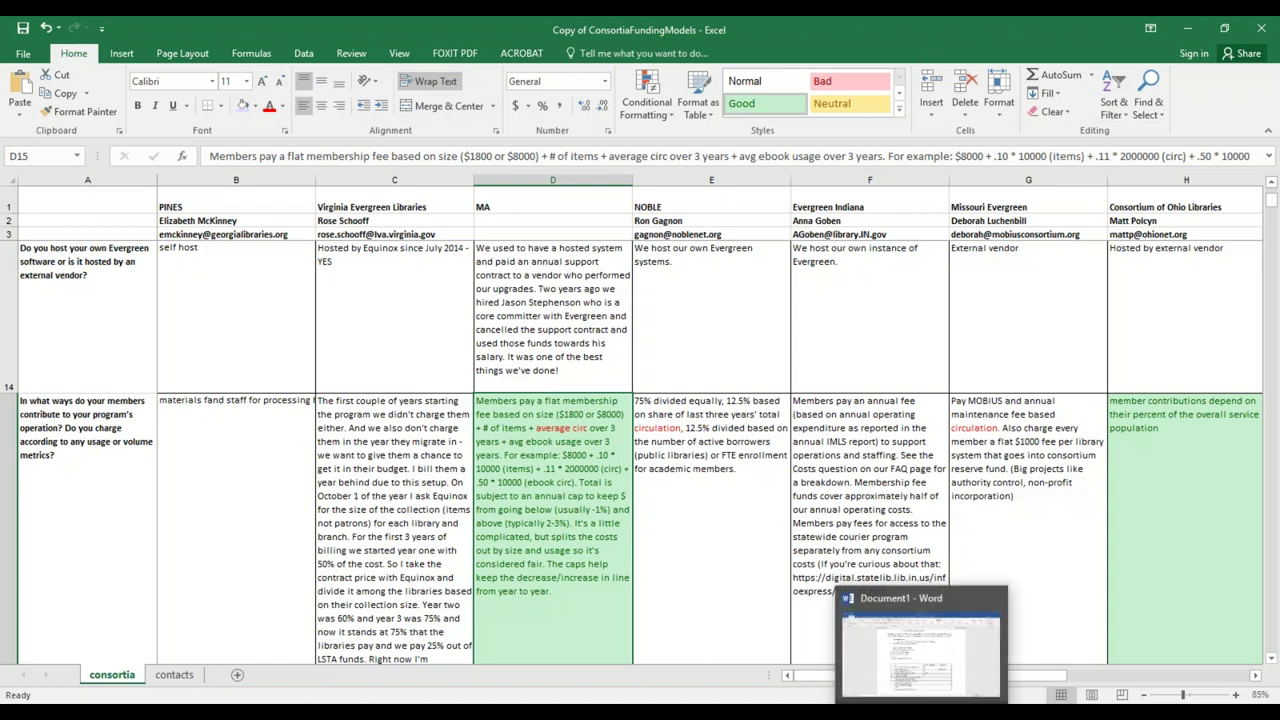
{"action": "left_click", "coordinate": [930, 684]}
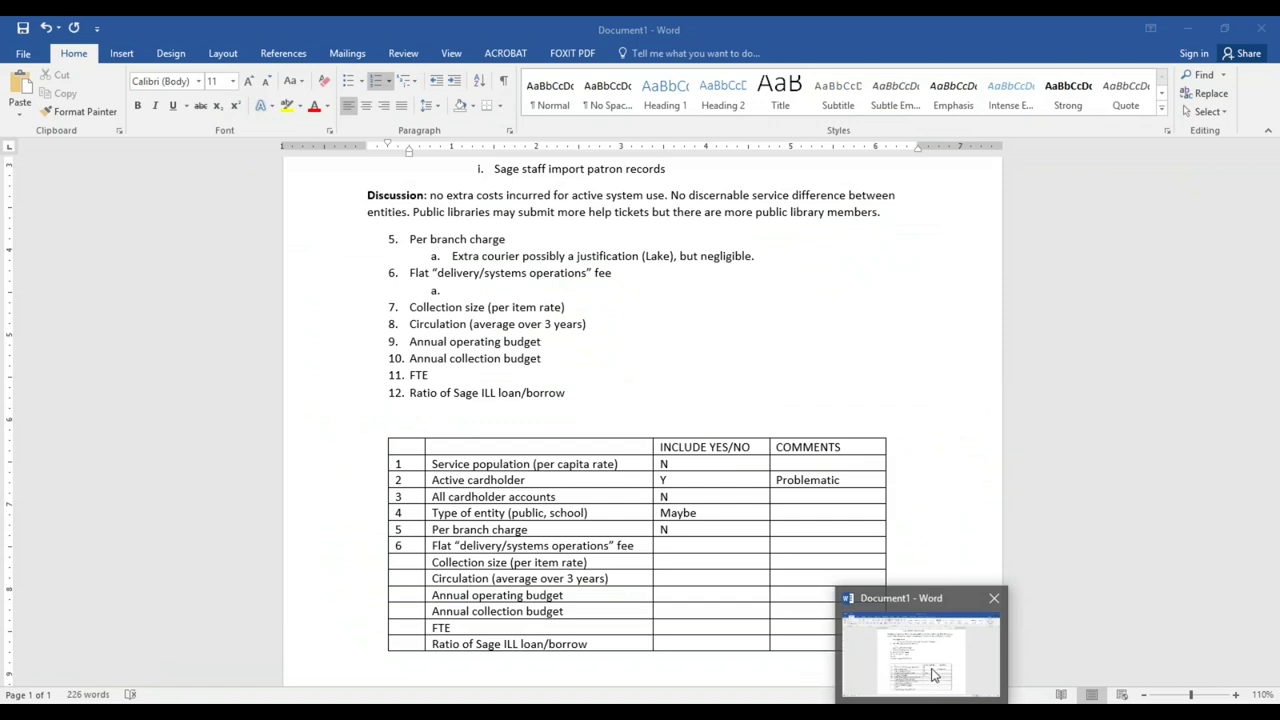
{"action": "left_click", "coordinate": [935, 676]}
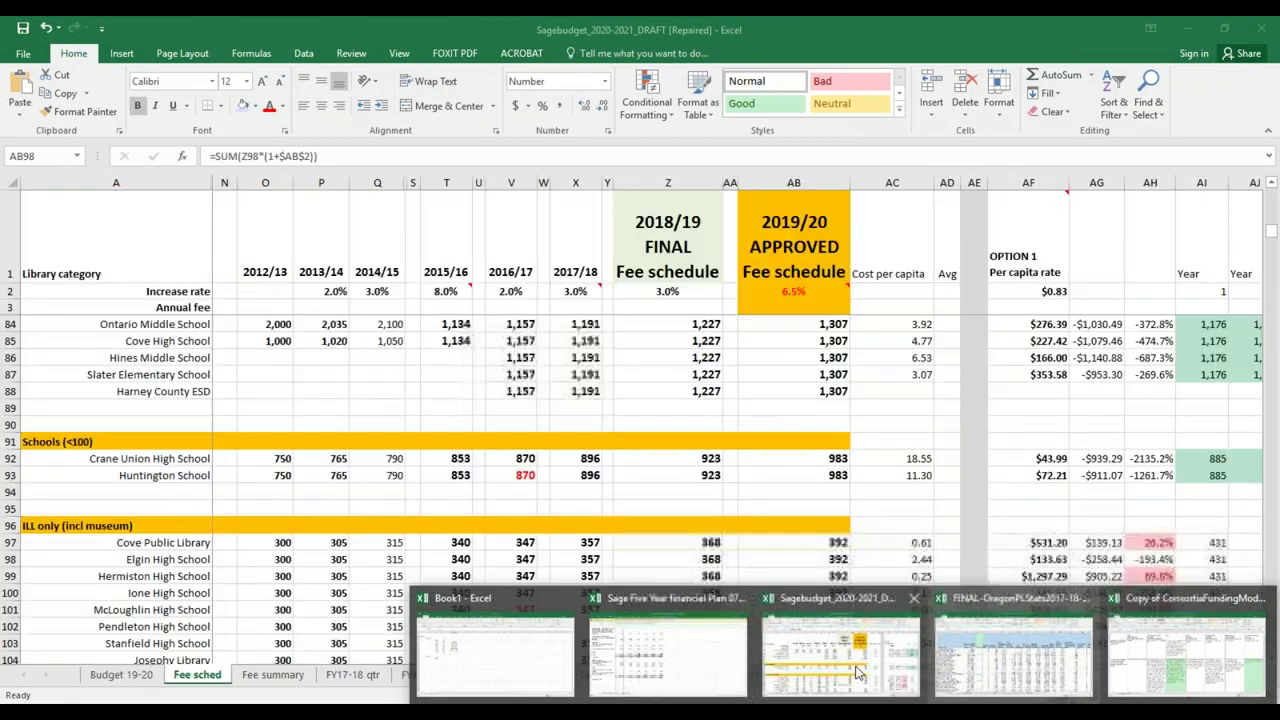
Check the member count below the Grand Total in the Sagebudget fee schedule and calculate 56*500 in the calculator.
{"action": "left_click", "coordinate": [831, 668]}
{"action": "scroll", "coordinate": [571, 575], "scroll_direction": "down", "scroll_amount": 7}
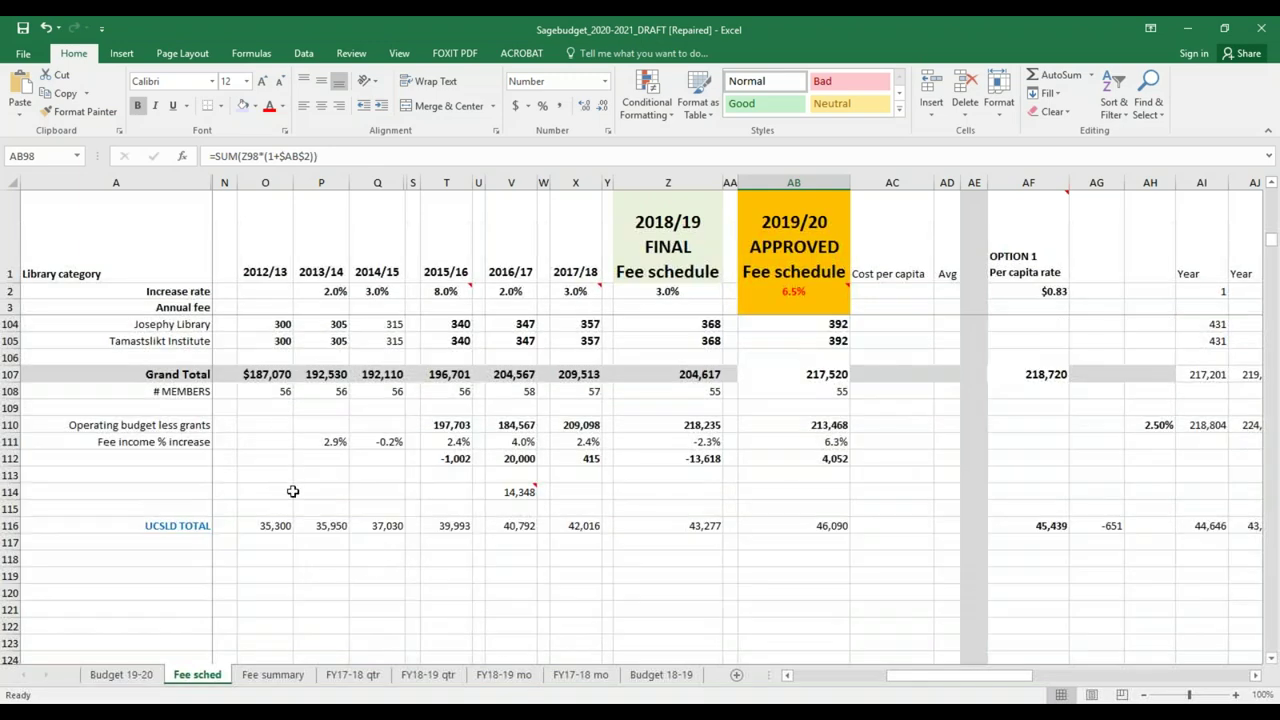
{"action": "key", "text": "XF86Calculator"}
{"action": "type", "text": "56*500"}
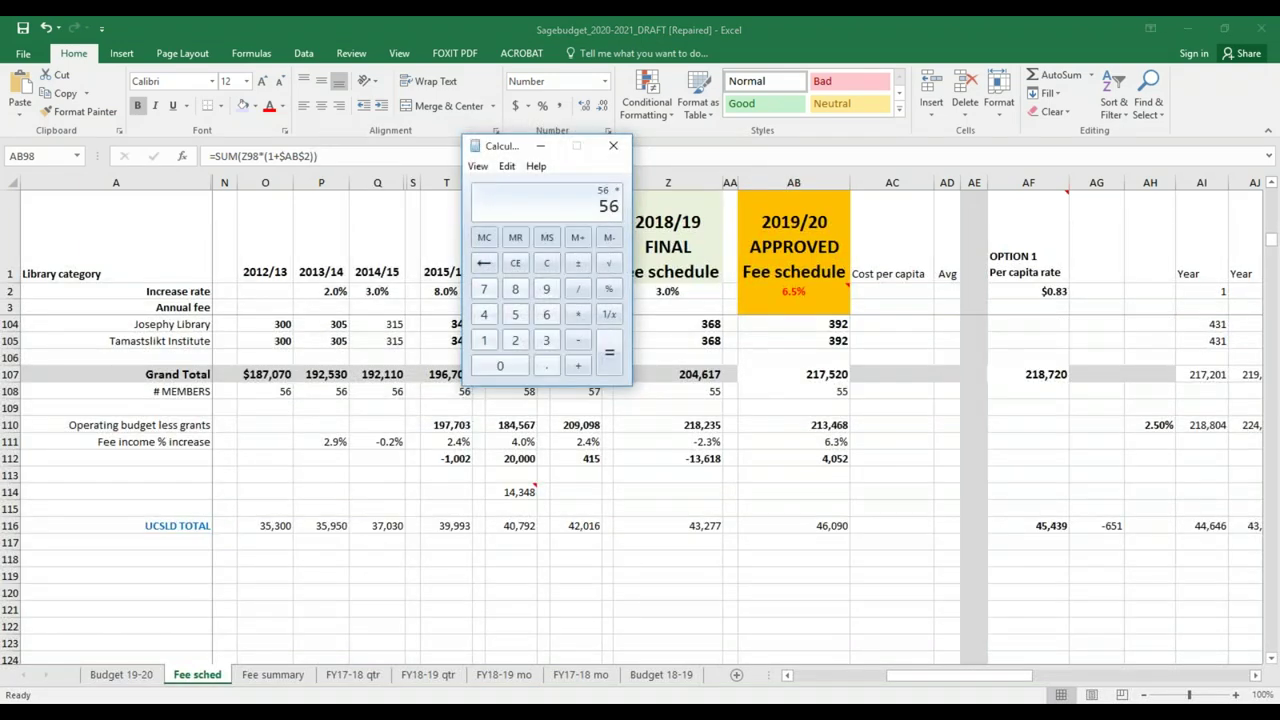
{"action": "key", "text": "Return"}
{"action": "left_click", "coordinate": [614, 146]}
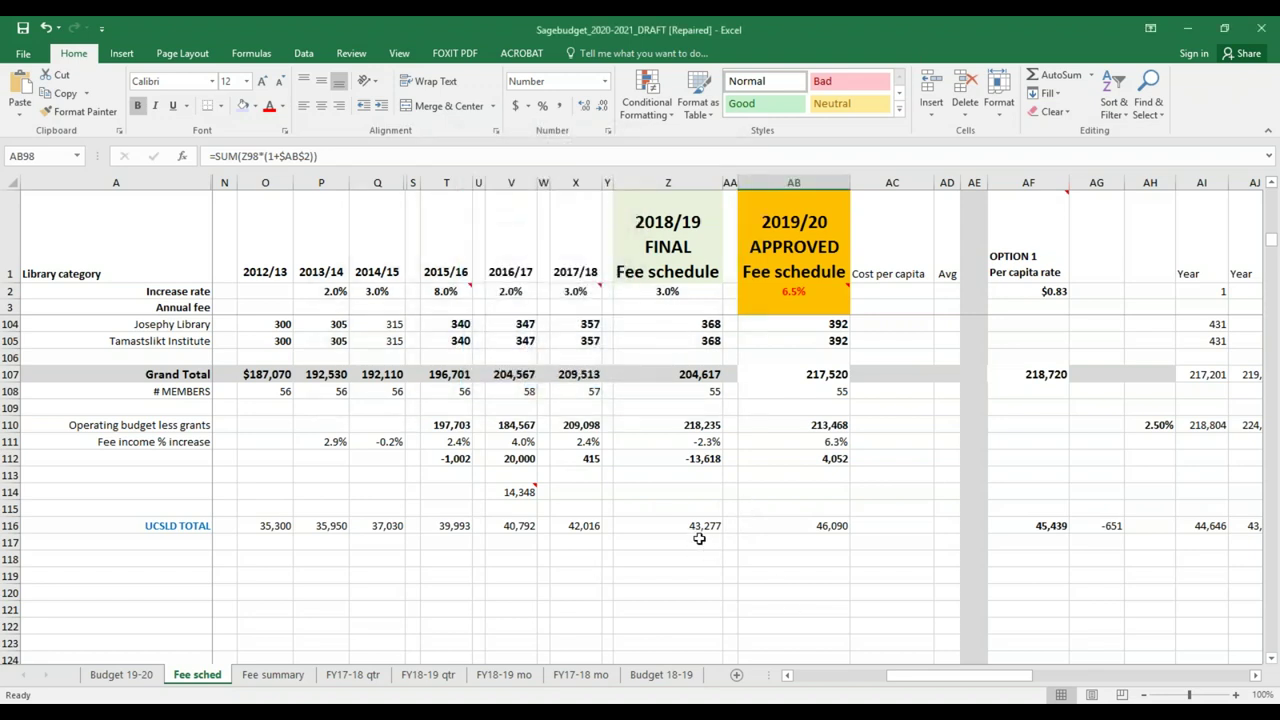
Review the cost per capita and Option 1 per capita rate figures across the school and public library categories.
{"action": "left_click", "coordinate": [894, 579]}
{"action": "left_click_drag", "start_coordinate": [968, 678], "coordinate": [990, 678]}
{"action": "scroll", "coordinate": [839, 539], "scroll_direction": "up", "scroll_amount": 8}
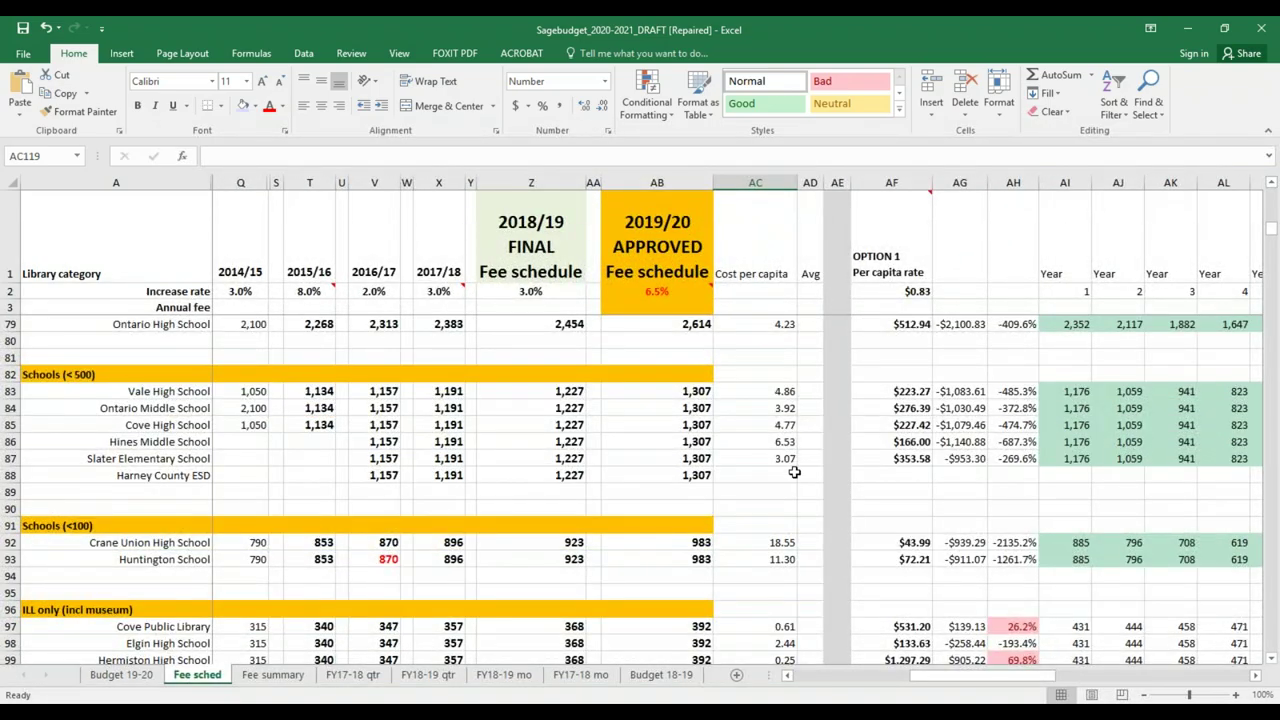
{"action": "scroll", "coordinate": [794, 472], "scroll_direction": "up", "scroll_amount": 12}
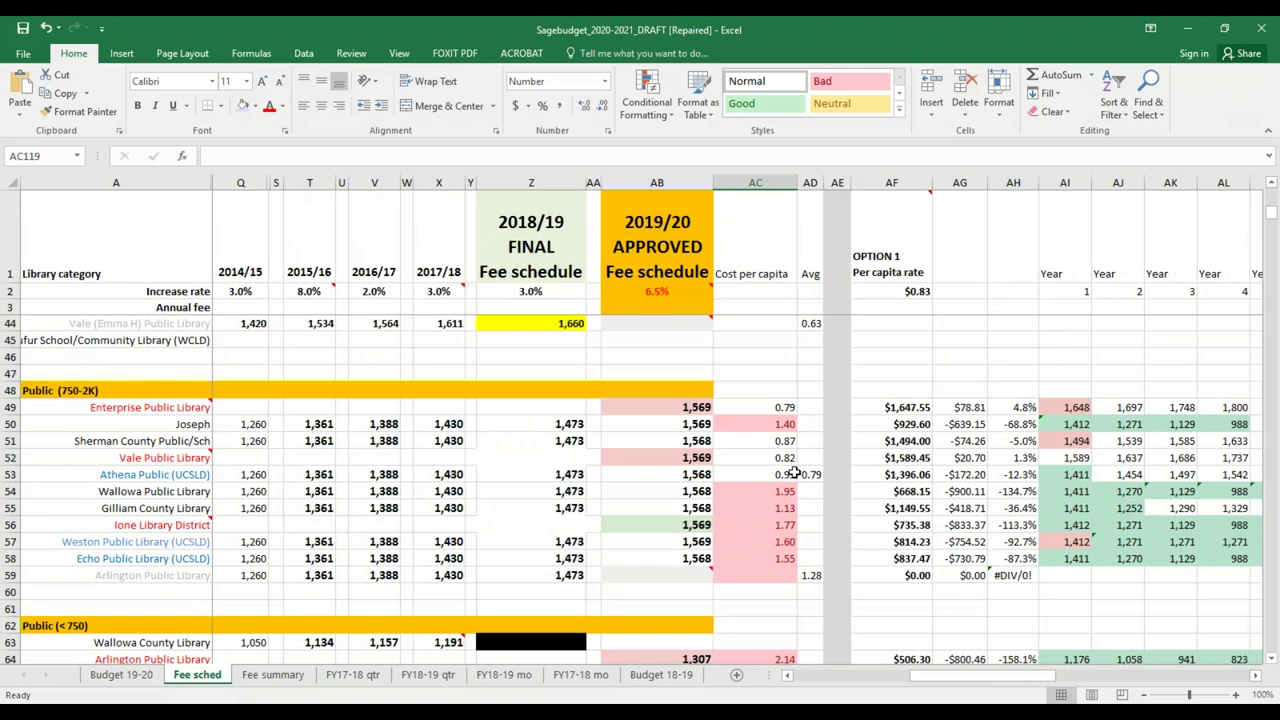
{"action": "scroll", "coordinate": [794, 472], "scroll_direction": "up", "scroll_amount": 7}
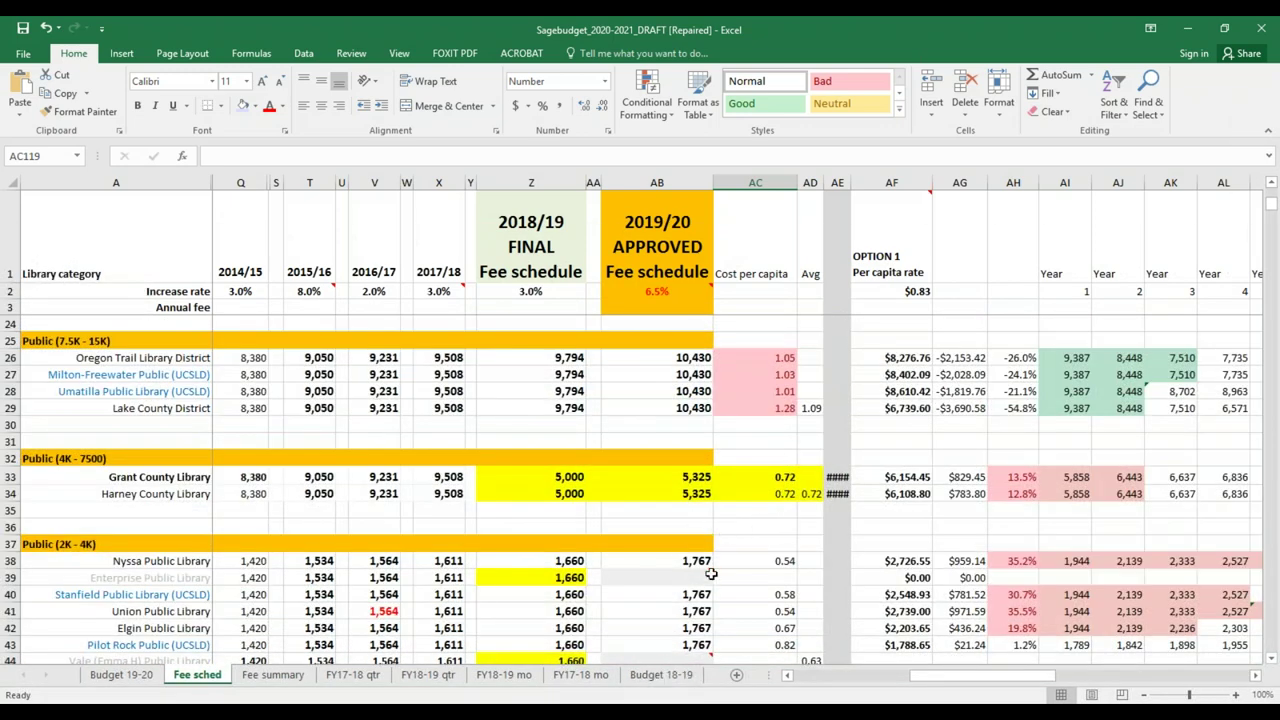
In the Word table, mark the flat delivery/systems operations fee "Maybe" with comment "Depends on other elements of calculation" and widen the comments column.
{"action": "mouse_move", "coordinate": [900, 715]}
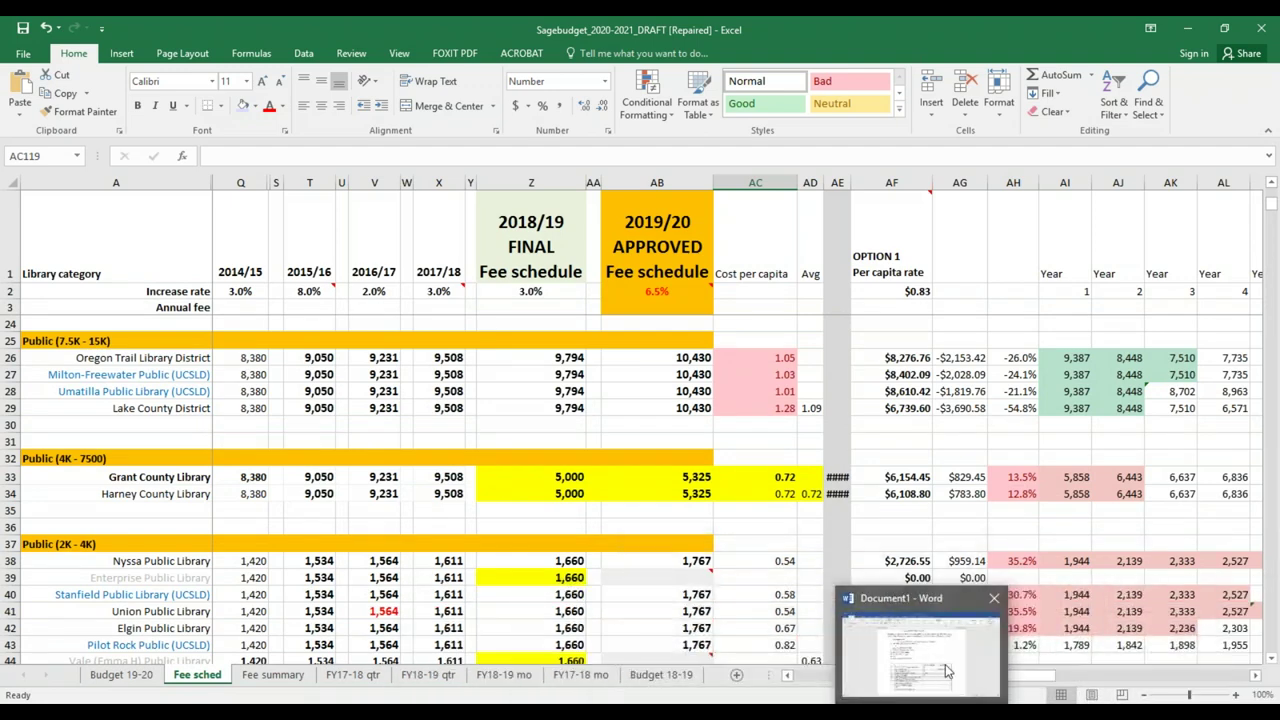
{"action": "left_click", "coordinate": [922, 650]}
{"action": "left_click", "coordinate": [697, 547]}
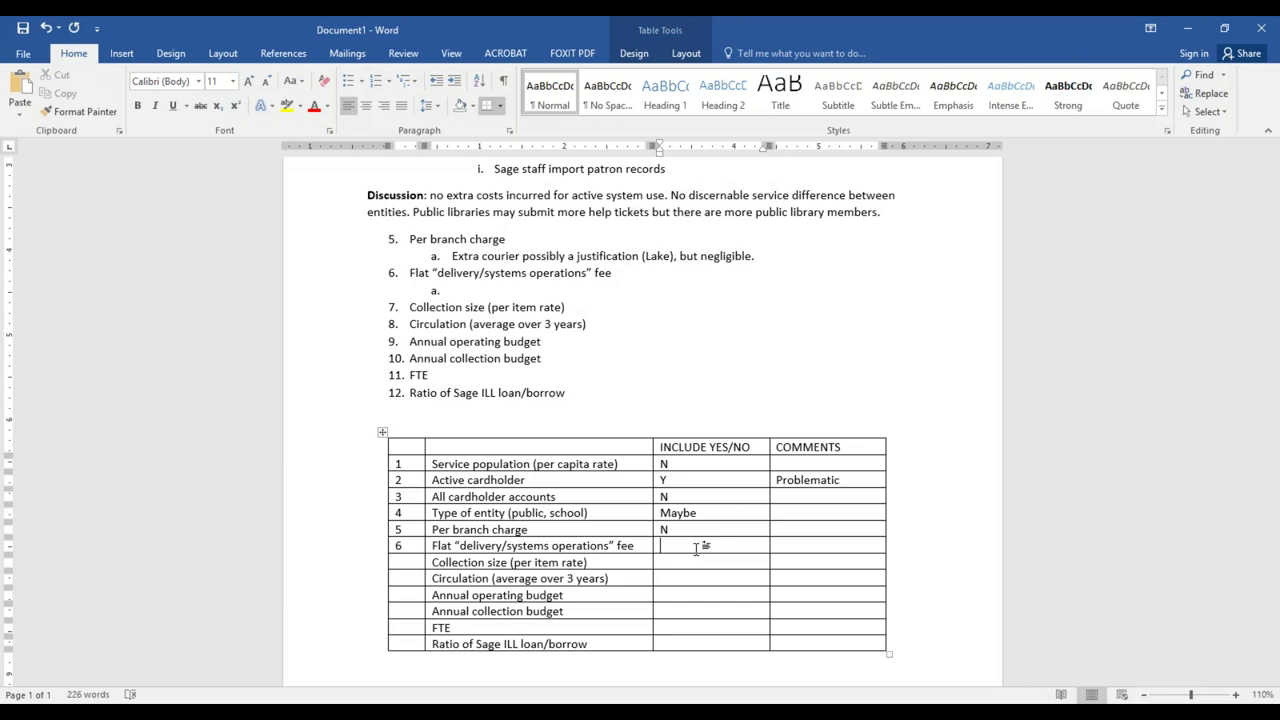
{"action": "type", "text": "Maybe"}
{"action": "left_click", "coordinate": [776, 545]}
{"action": "type", "text": "Depends on"}
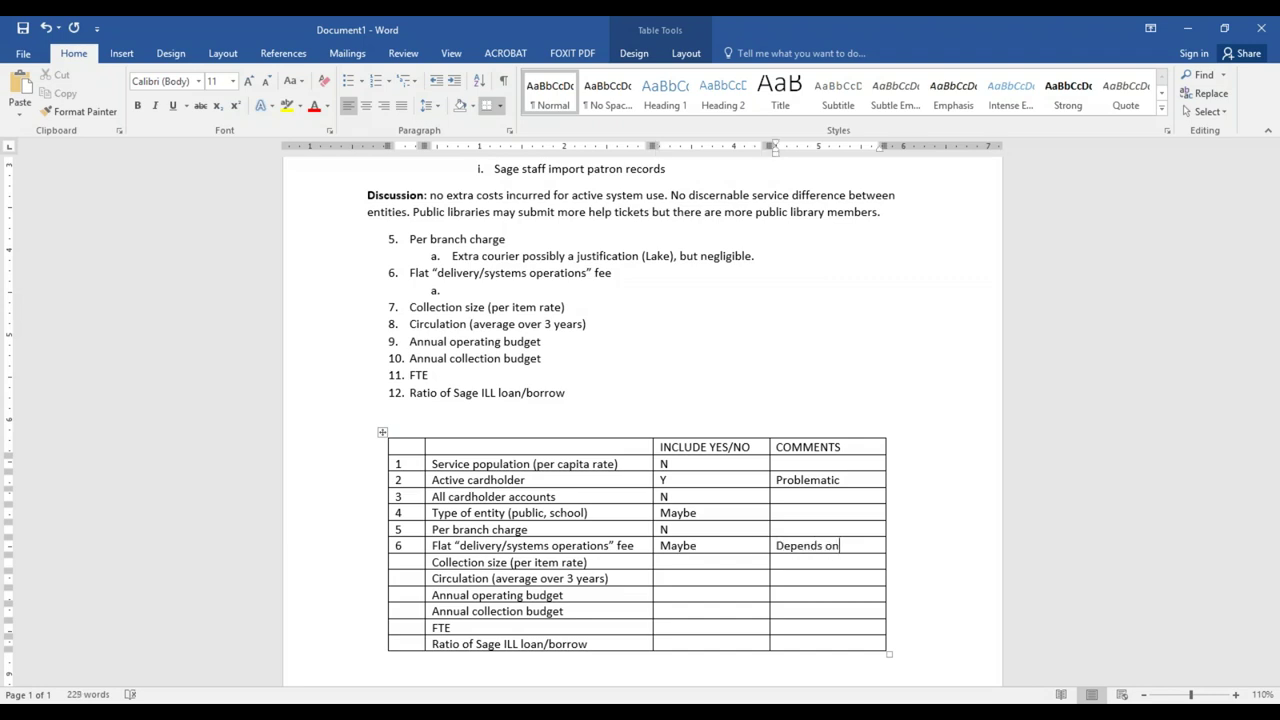
{"action": "type", "text": " other elements of"}
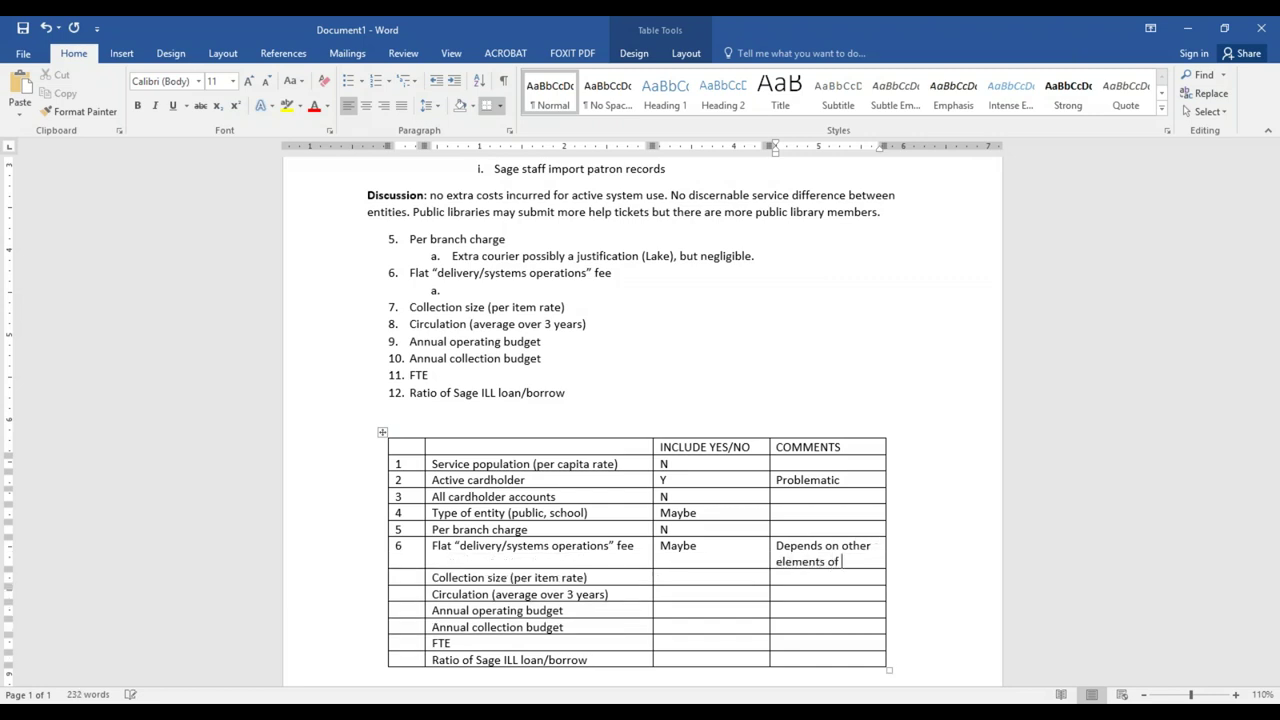
{"action": "type", "text": " calculation"}
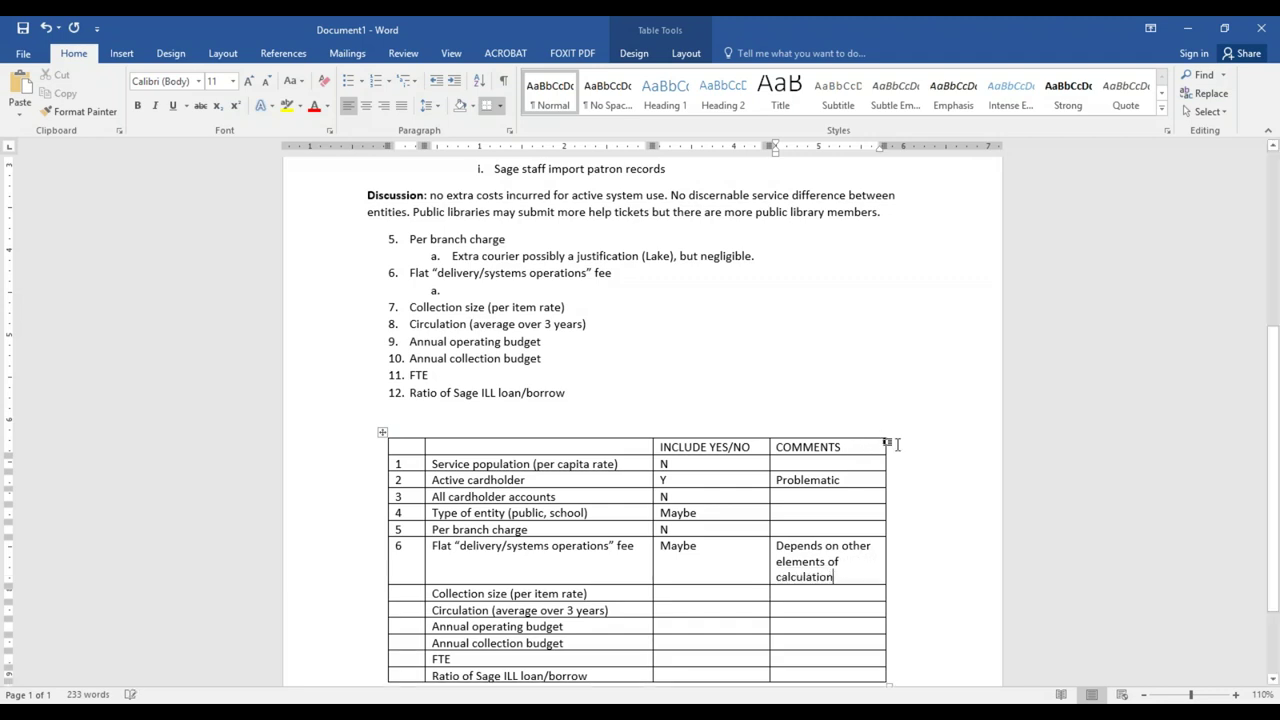
{"action": "left_click_drag", "start_coordinate": [886, 445], "coordinate": [902, 445]}
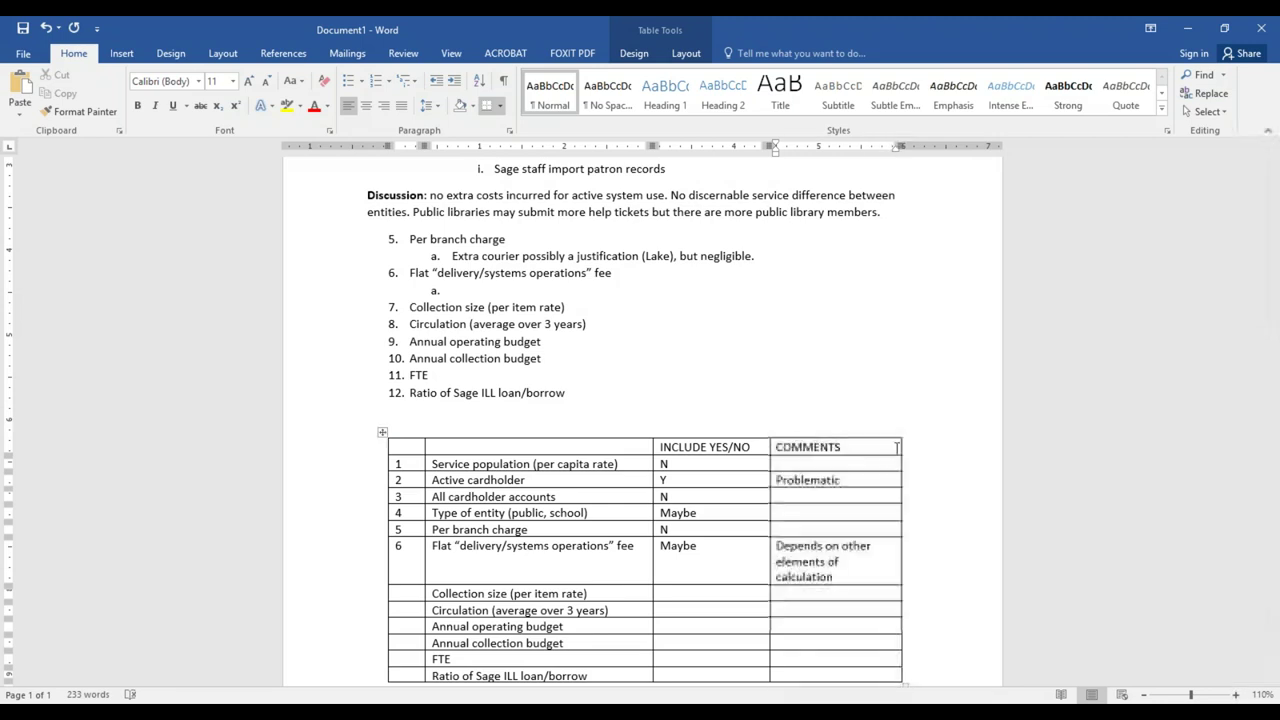
Number the table's Collection size row 7 and add an empty sub-item under Collection size in the list above.
{"action": "left_click", "coordinate": [415, 594]}
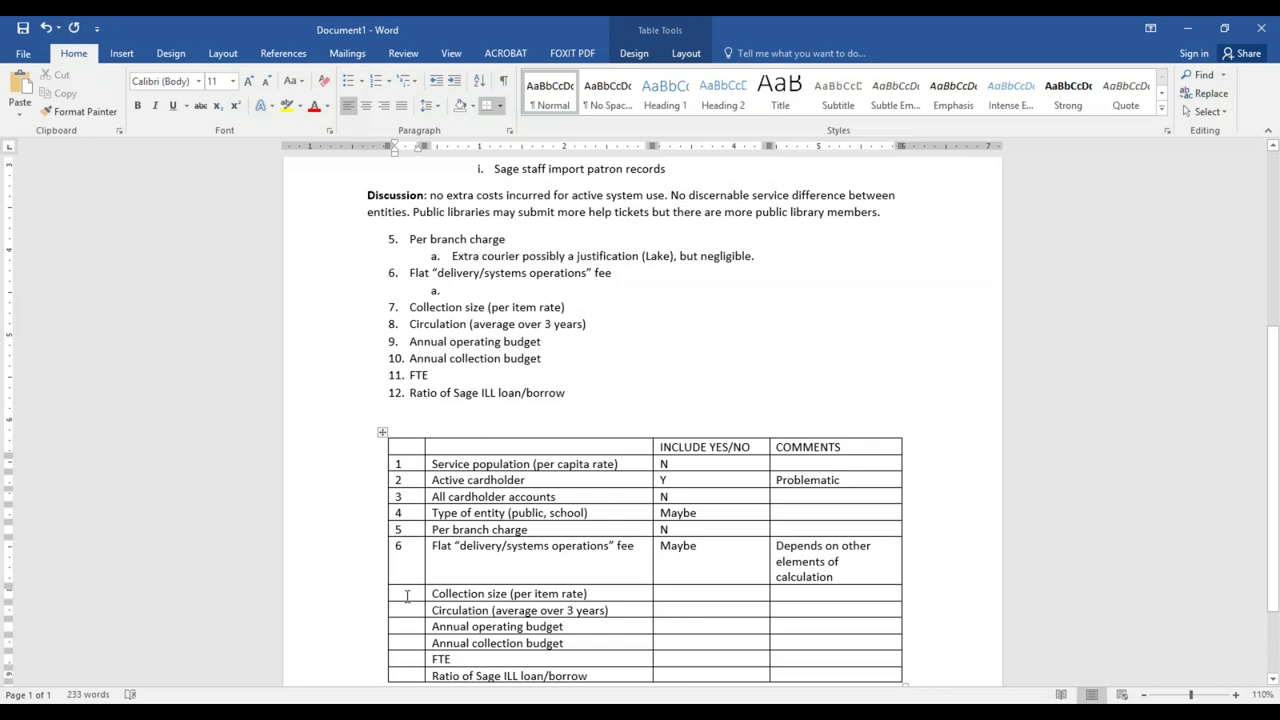
{"action": "type", "text": "7"}
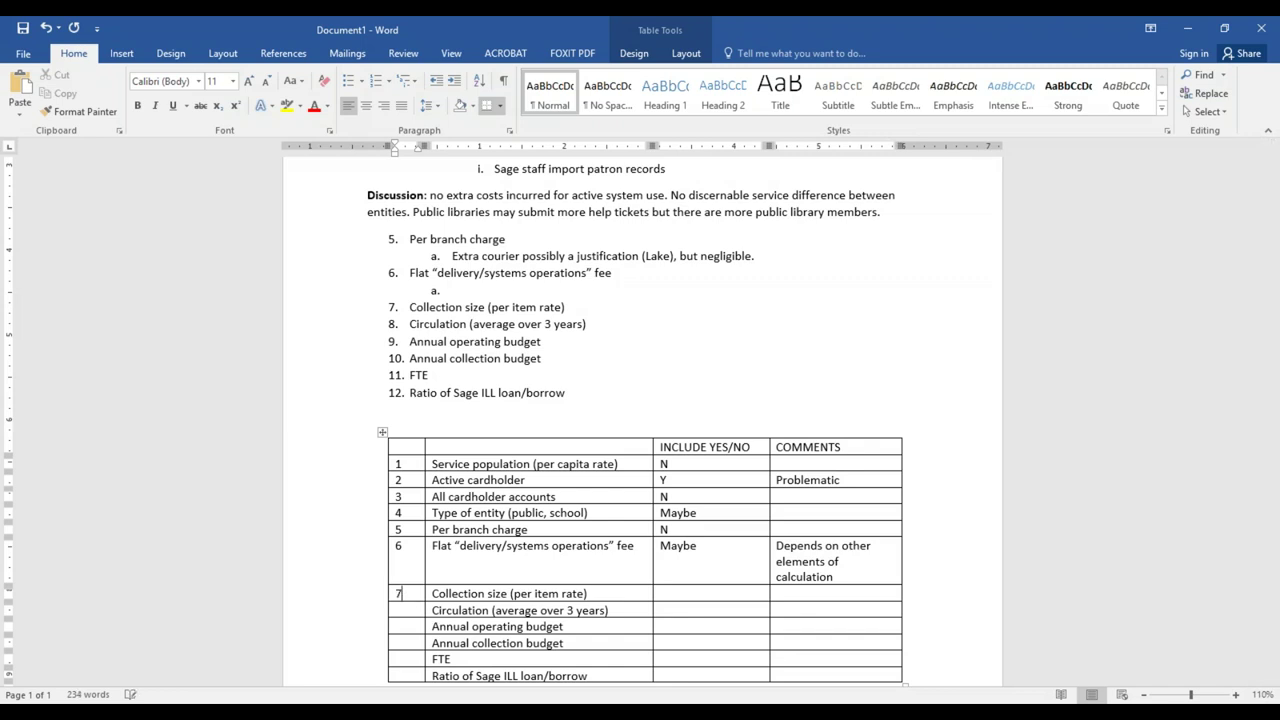
{"action": "left_click", "coordinate": [594, 303]}
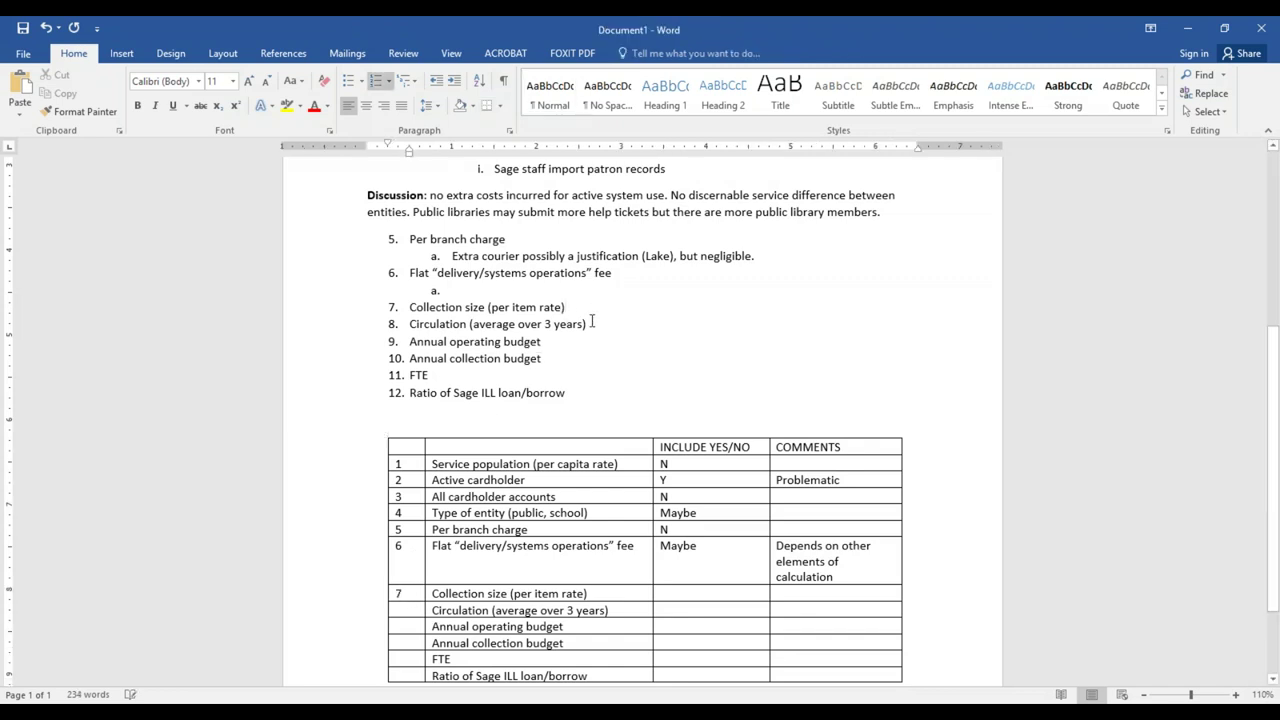
{"action": "key", "text": "Return"}
{"action": "key", "text": "Tab"}
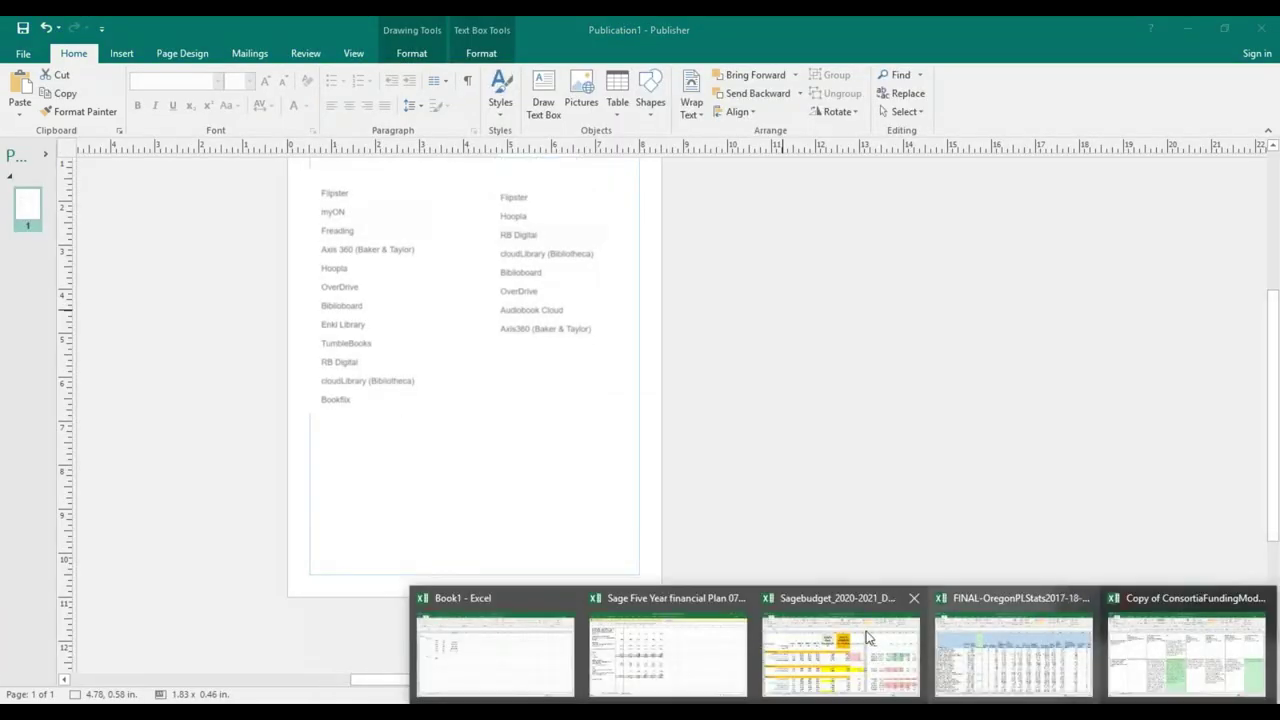
Switch to the Sagebudget workbook's fee schedule and look over the active cardholders, total circ and # branches columns.
{"action": "left_click", "coordinate": [836, 640]}
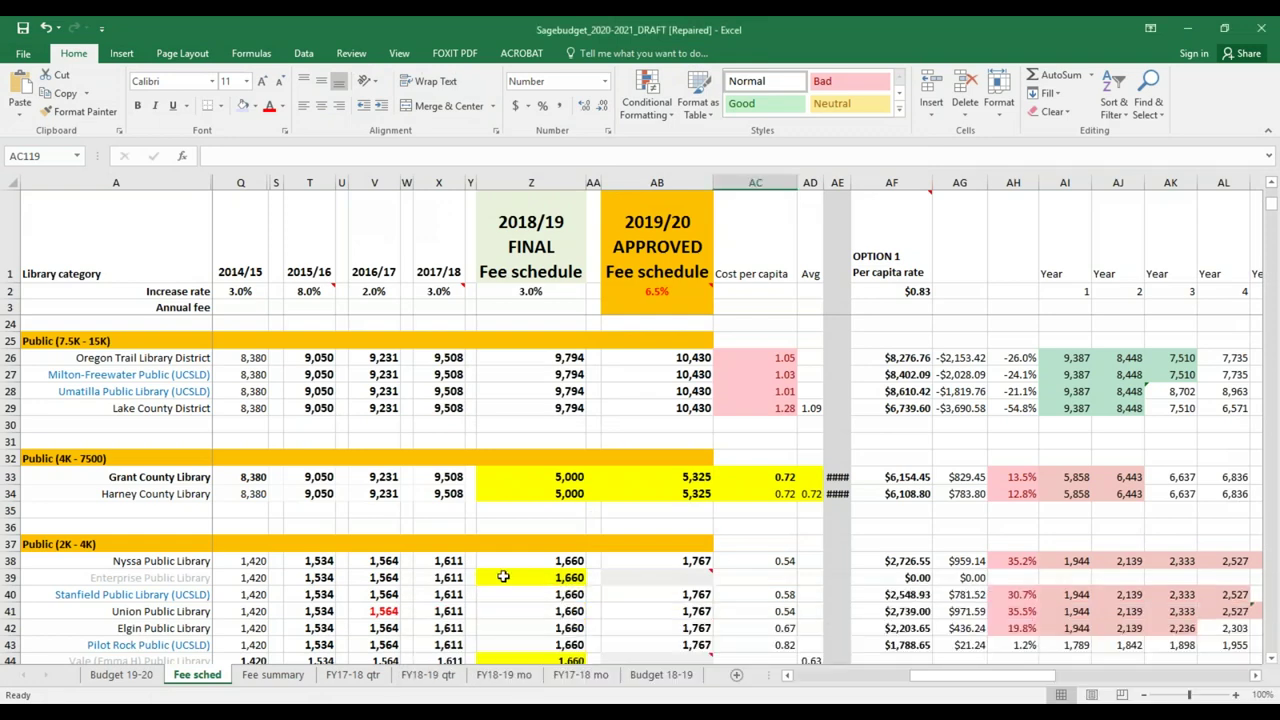
{"action": "left_click_drag", "start_coordinate": [963, 679], "coordinate": [883, 679]}
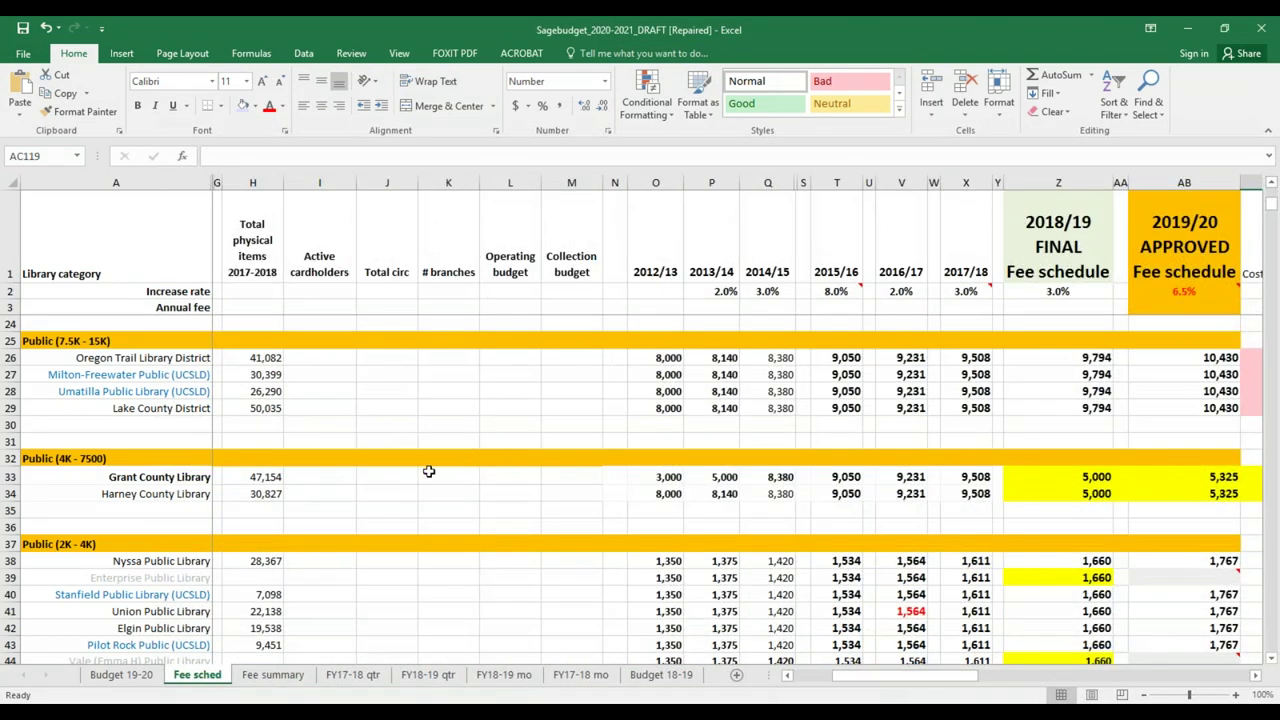
{"action": "scroll", "coordinate": [397, 499], "scroll_direction": "up", "scroll_amount": 5}
{"action": "scroll", "coordinate": [397, 499], "scroll_direction": "up", "scroll_amount": 2}
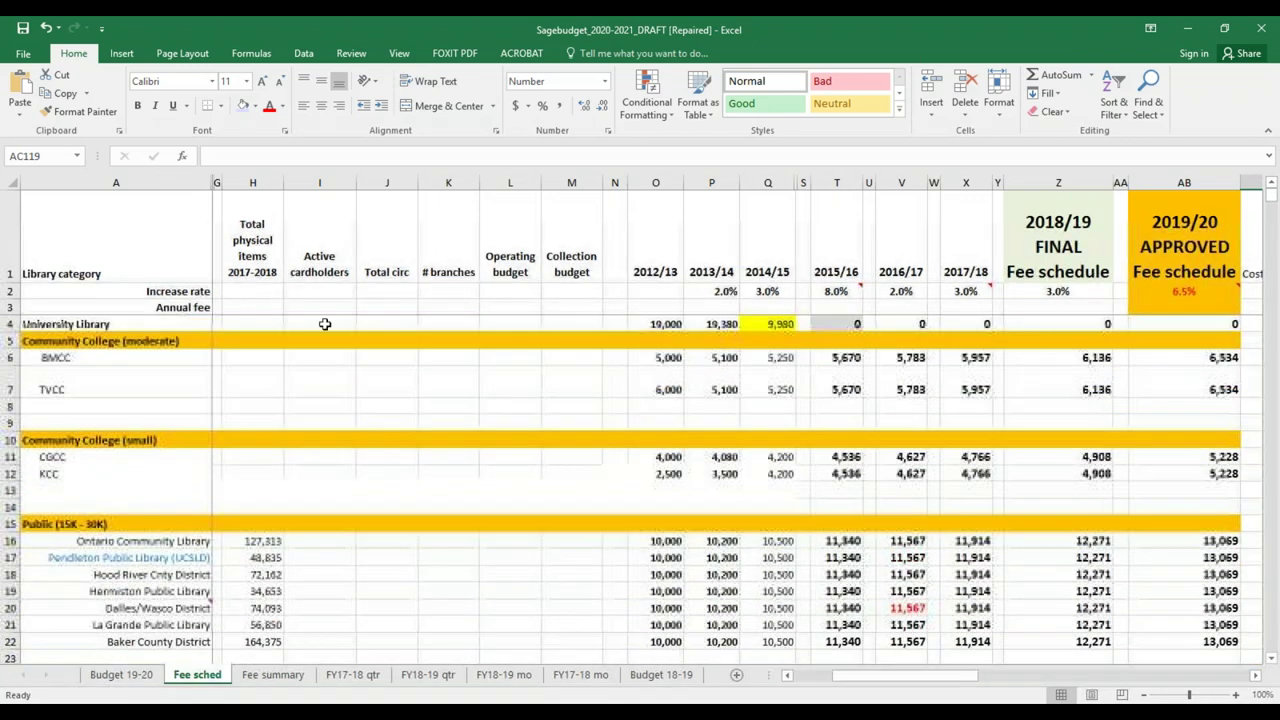
{"action": "left_click", "coordinate": [345, 258]}
{"action": "left_click", "coordinate": [395, 265]}
{"action": "left_click", "coordinate": [452, 278]}
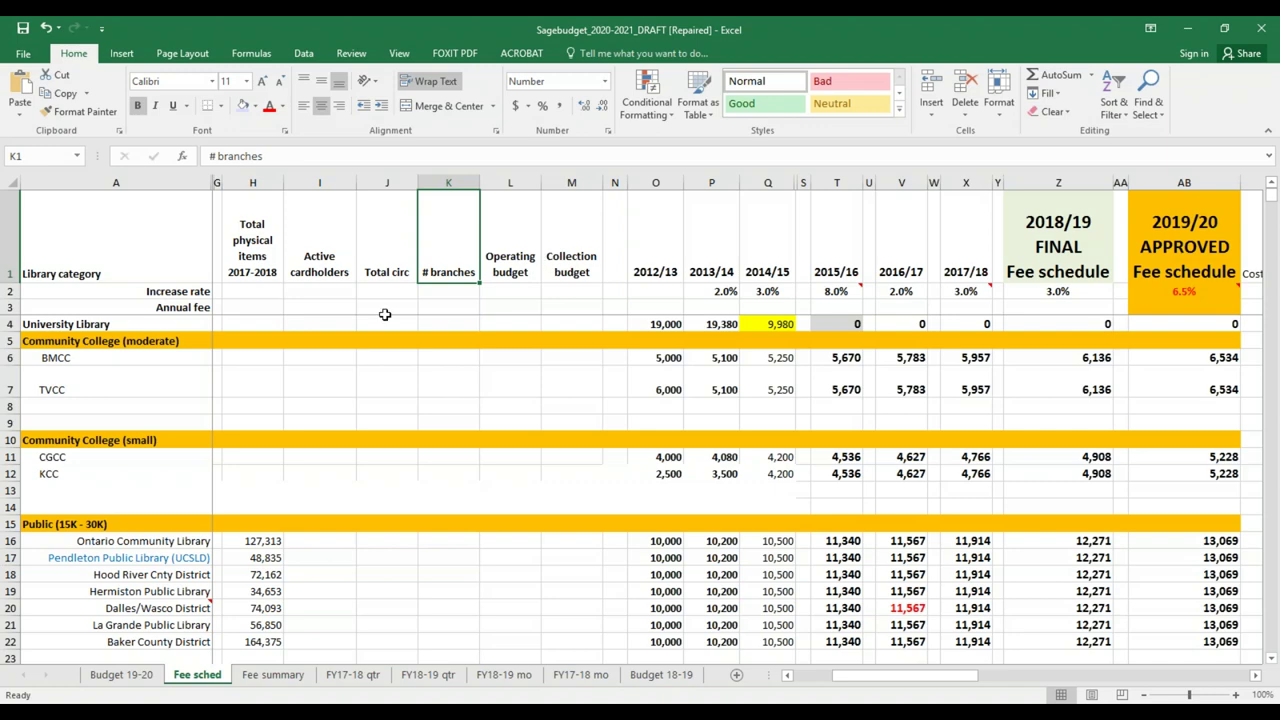
Compare the 2017-2018 total physical items of the public libraries, including Baker County District.
{"action": "scroll", "coordinate": [269, 560], "scroll_direction": "down", "scroll_amount": 2}
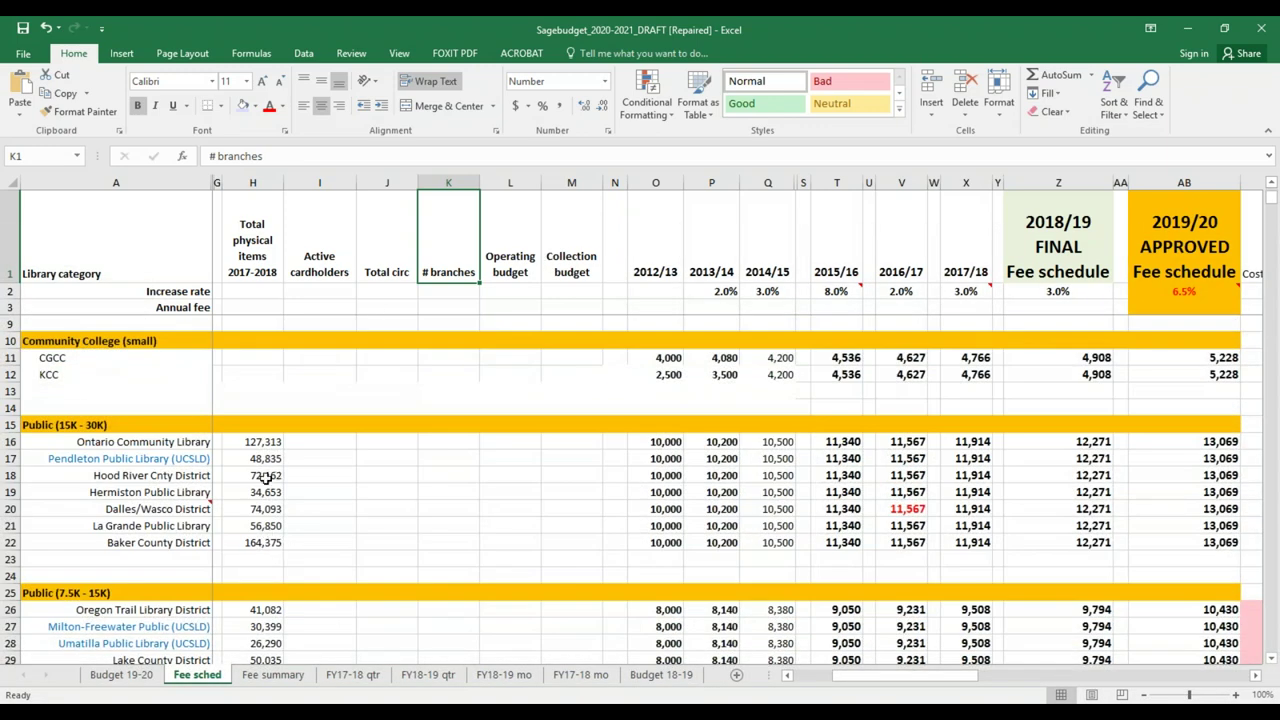
{"action": "left_click", "coordinate": [270, 546]}
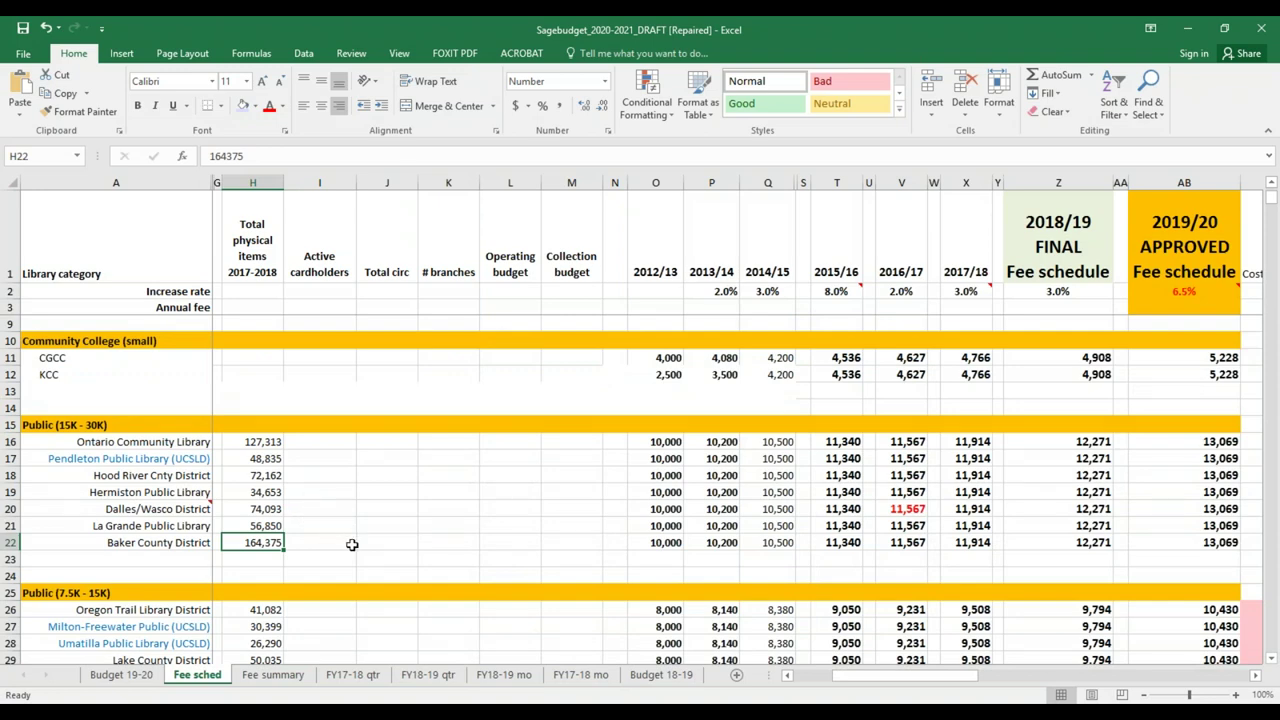
{"action": "scroll", "coordinate": [352, 540], "scroll_direction": "down", "scroll_amount": 2}
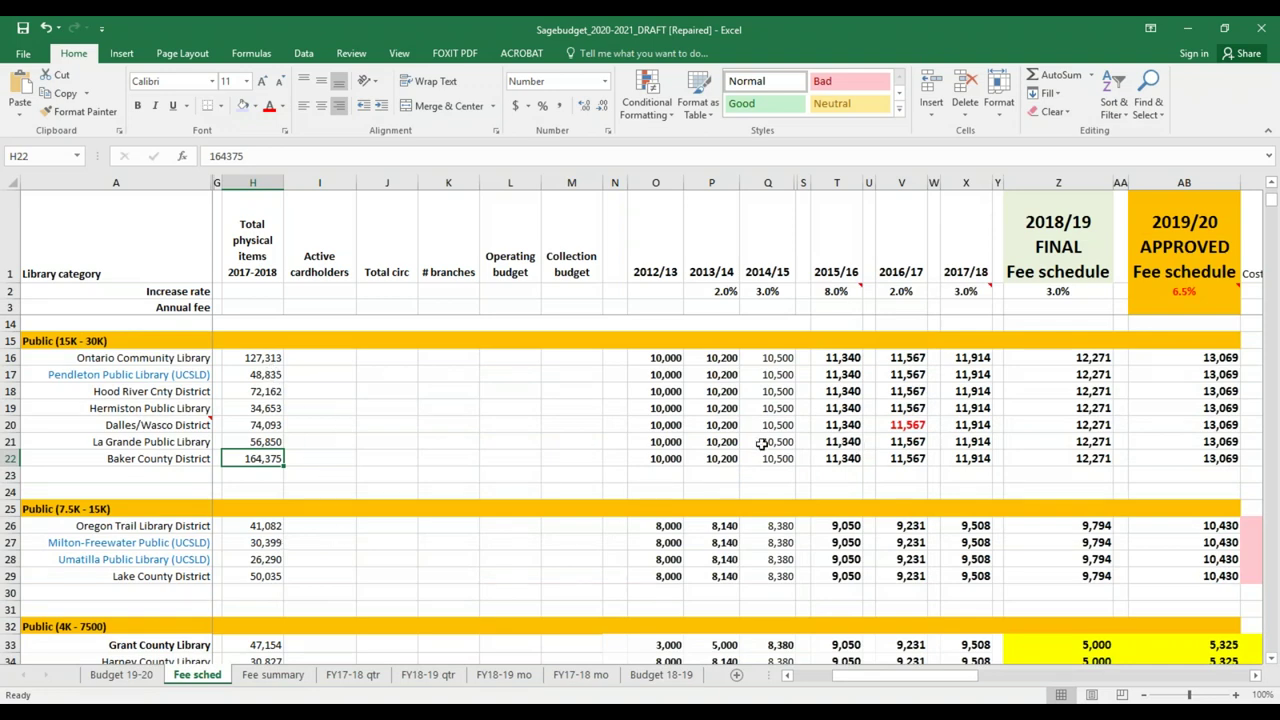
{"action": "scroll", "coordinate": [323, 549], "scroll_direction": "down", "scroll_amount": 4}
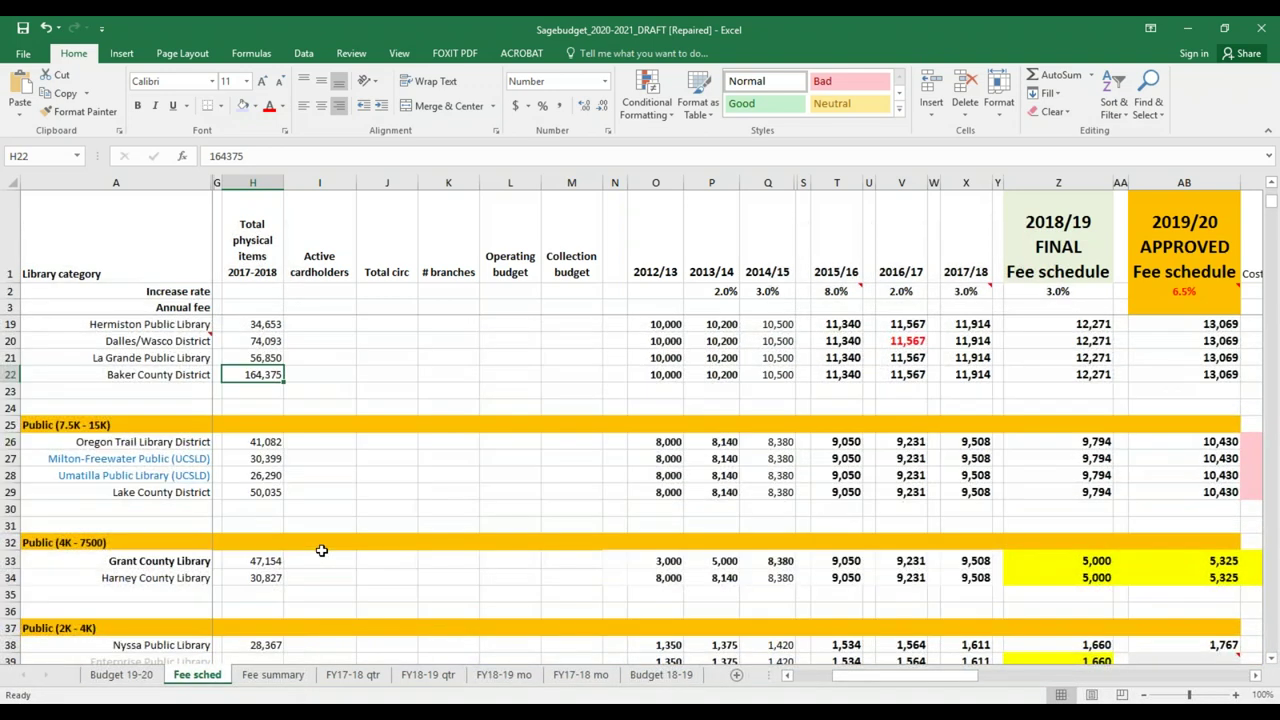
{"action": "scroll", "coordinate": [323, 544], "scroll_direction": "up", "scroll_amount": 2}
{"action": "scroll", "coordinate": [346, 485], "scroll_direction": "down", "scroll_amount": 7}
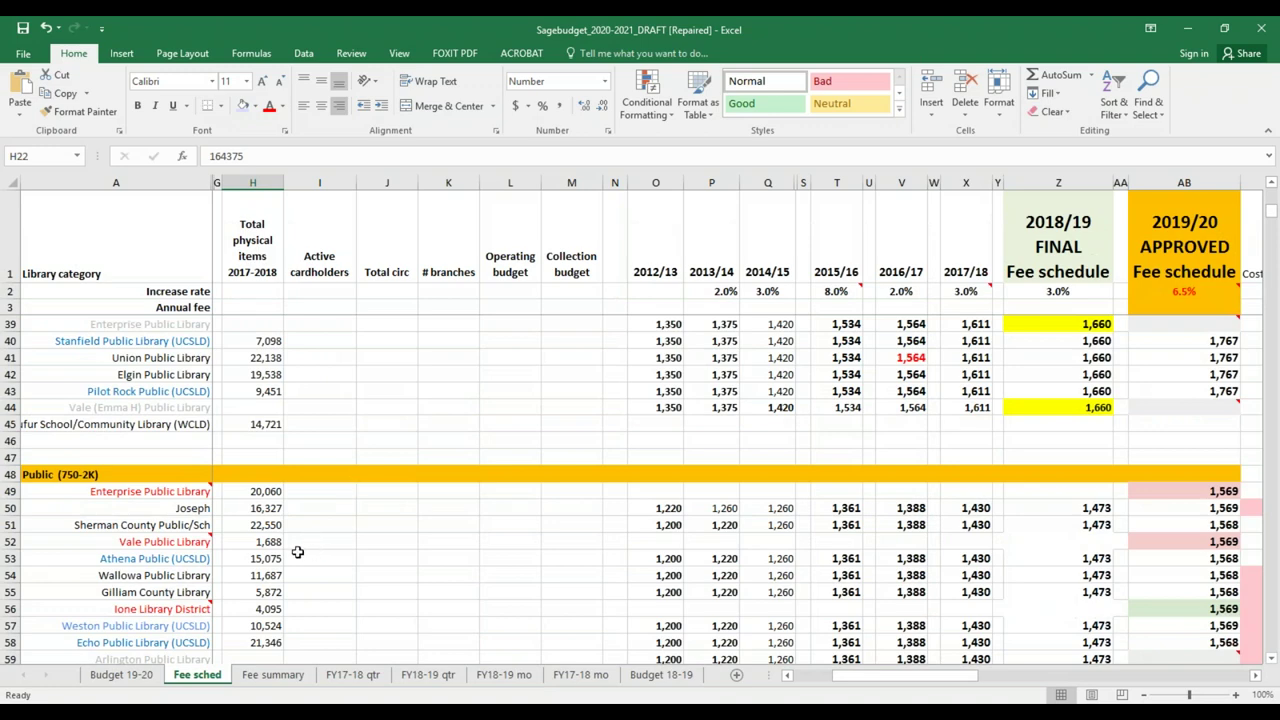
{"action": "scroll", "coordinate": [298, 549], "scroll_direction": "up", "scroll_amount": 10}
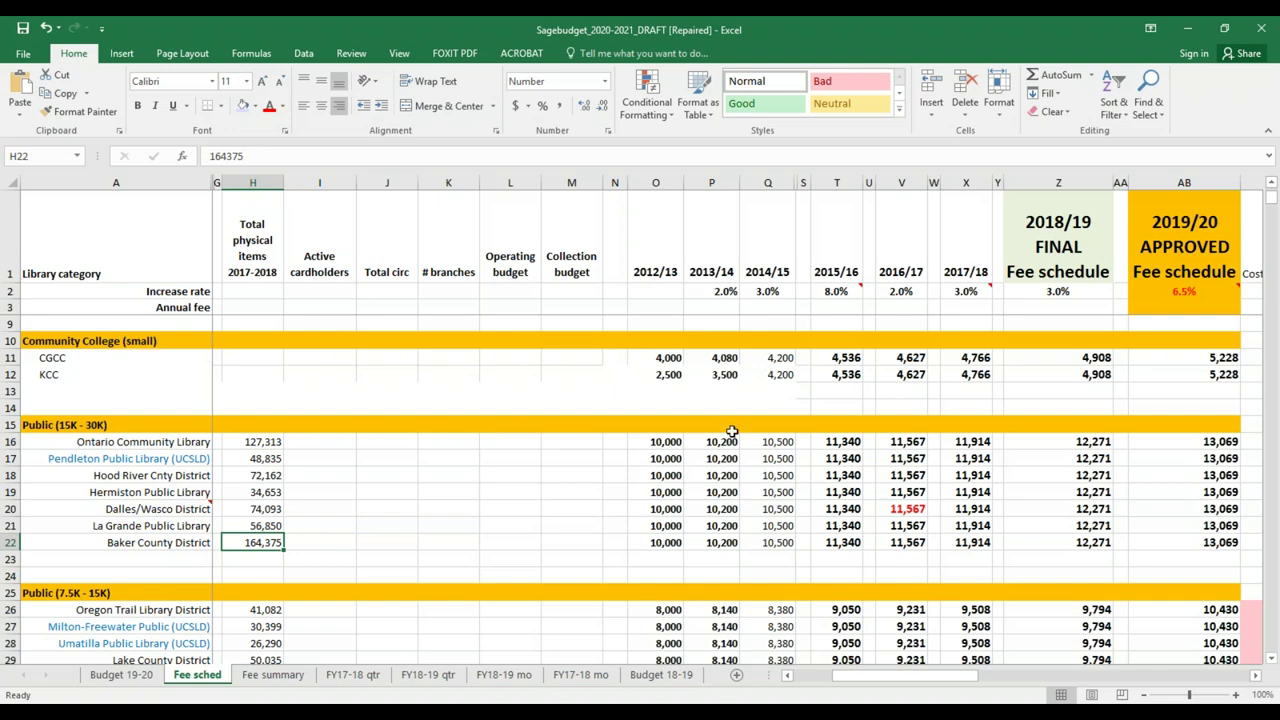
Glance at the Word notes and recheck the total physical items column in the Sagebudget workbook.
{"action": "key", "text": "alt+Tab"}
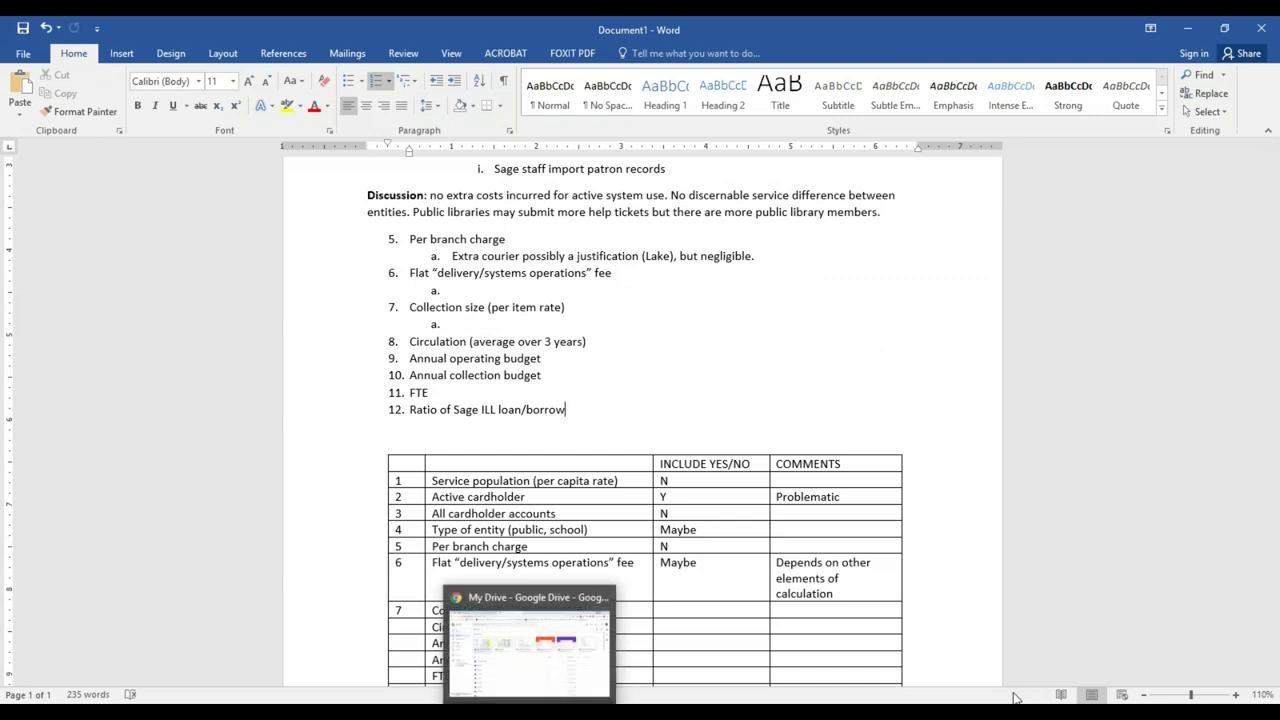
{"action": "mouse_move", "coordinate": [893, 703]}
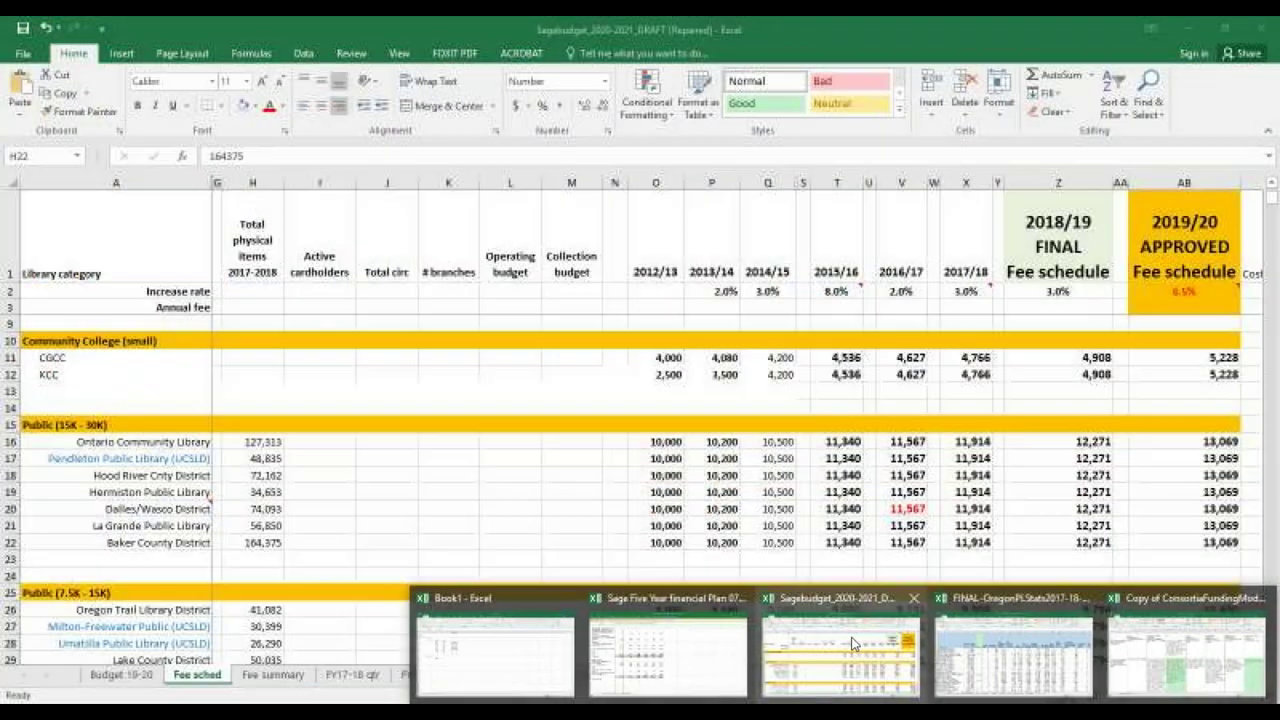
{"action": "left_click", "coordinate": [851, 637]}
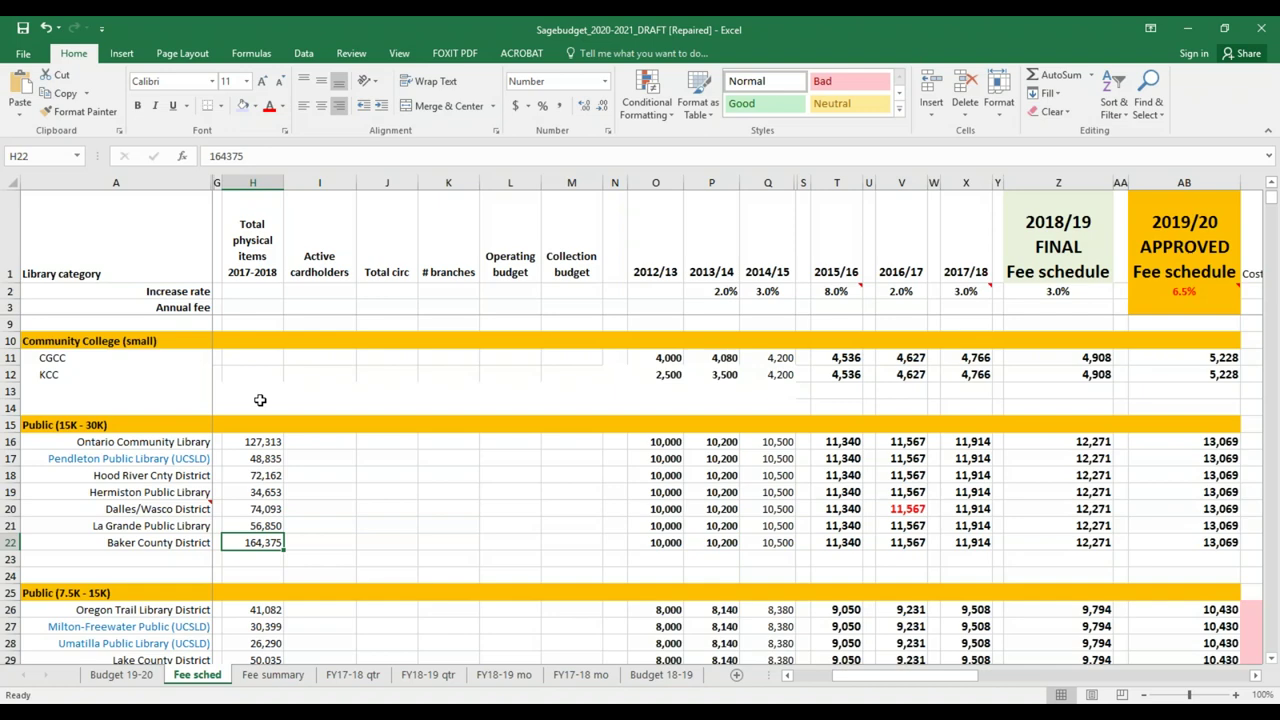
Return to the Word notes and enter "Academic member have thousands of eBook bib records in system" under Collection size.
{"action": "key", "text": "alt+Tab"}
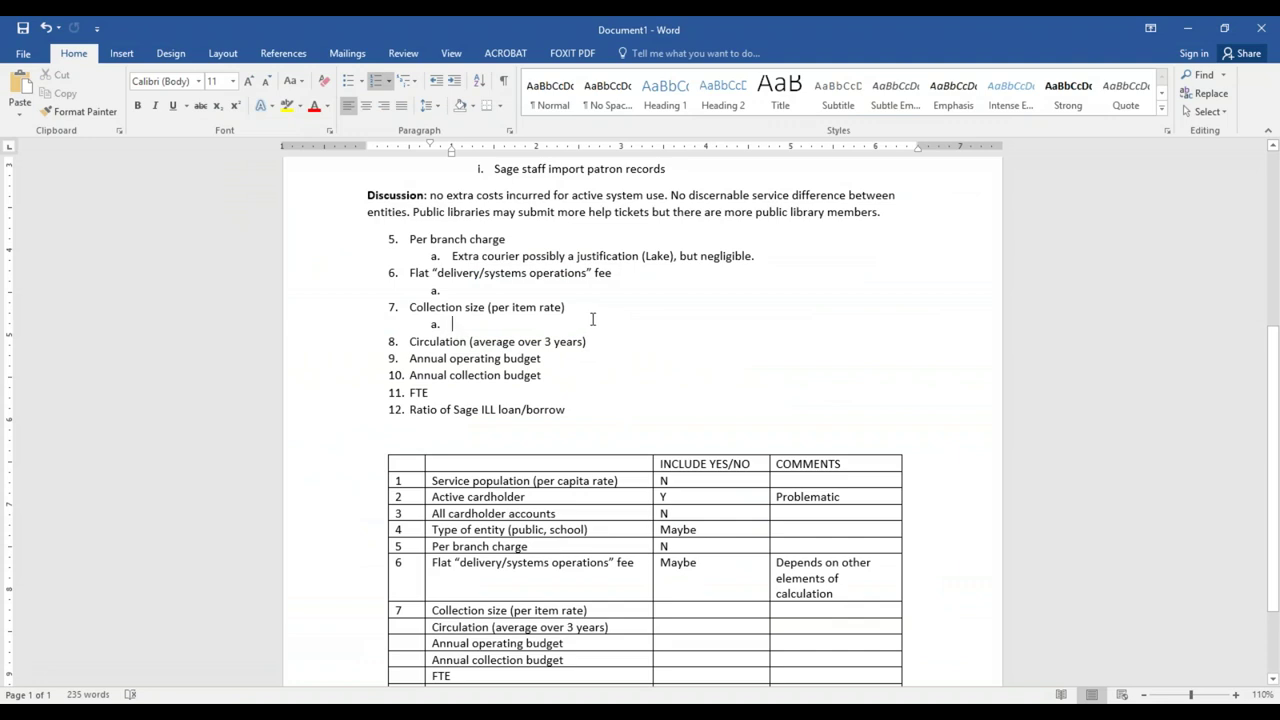
{"action": "type", "text": "A"}
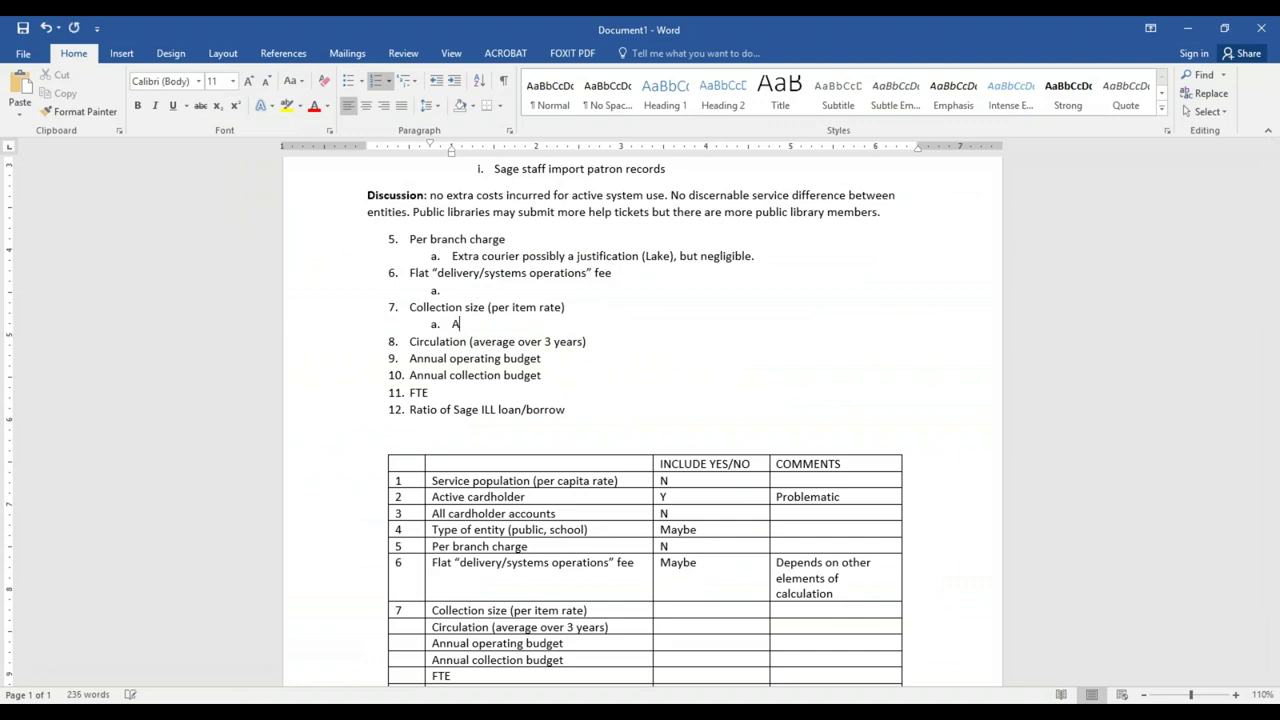
{"action": "type", "text": "cademic member have thousands"}
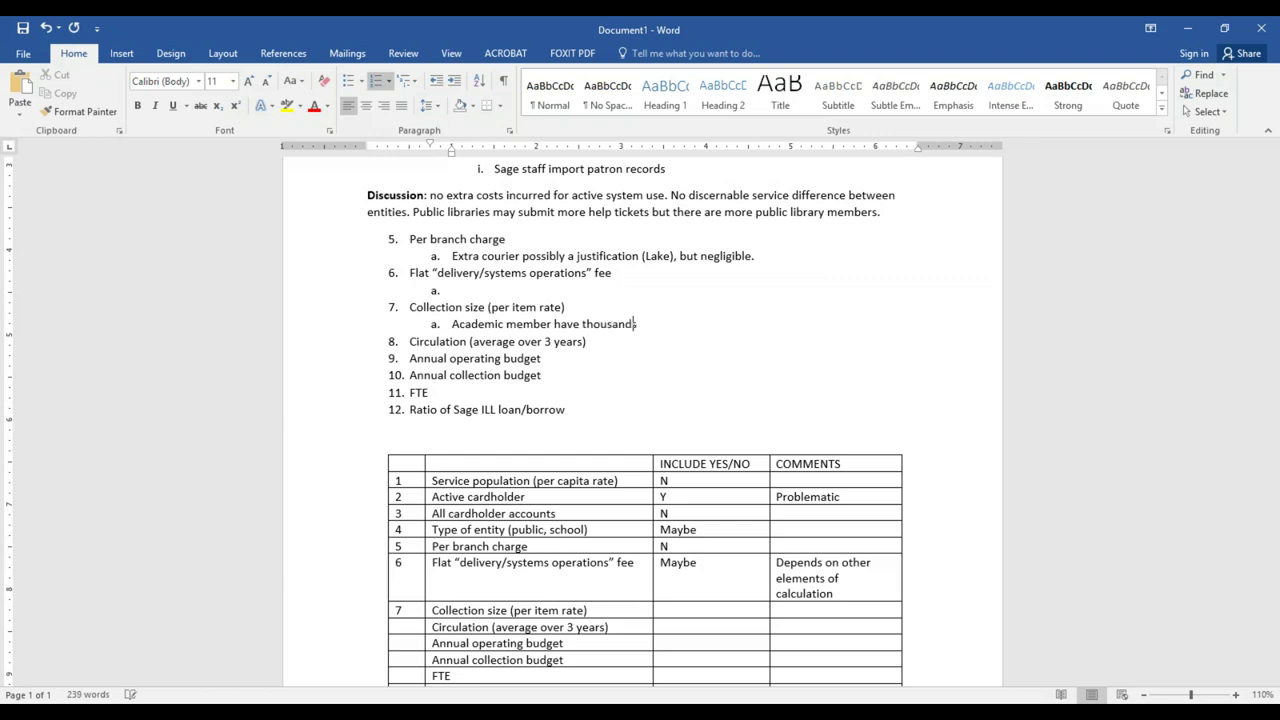
{"action": "type", "text": " of eBook records in system"}
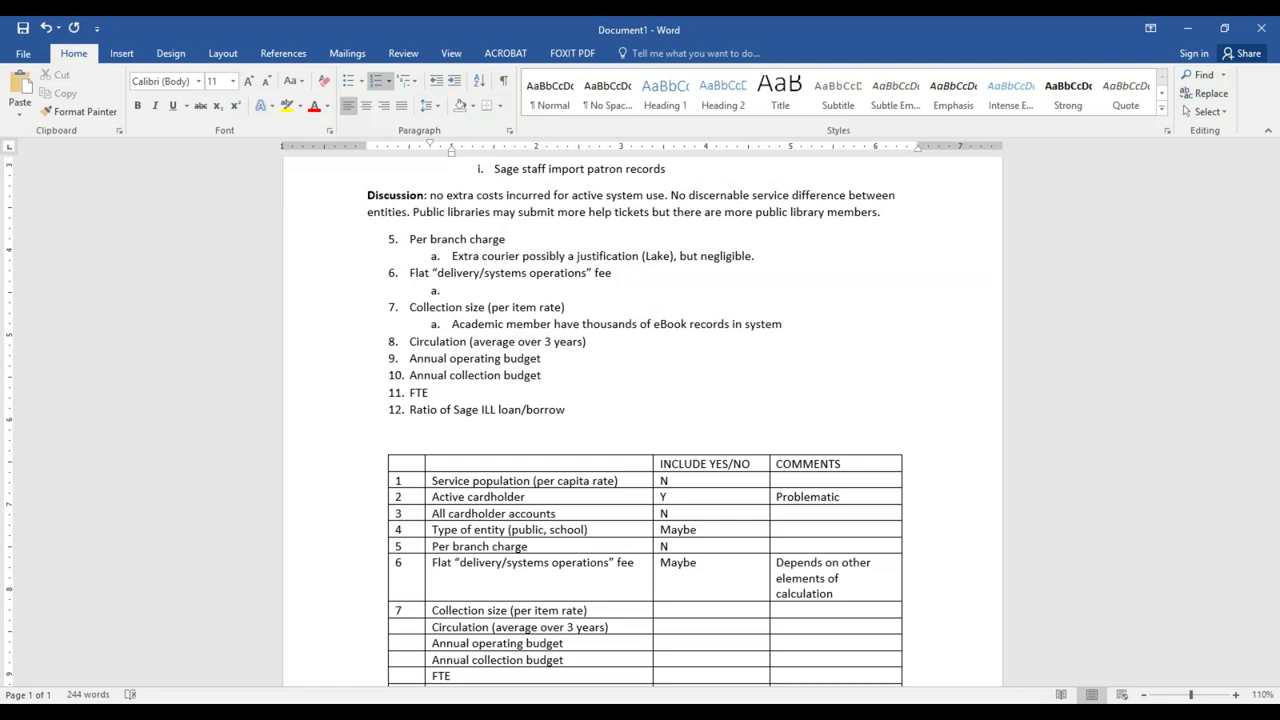
{"action": "left_click", "coordinate": [690, 324]}
{"action": "type", "text": "bib"}
Insert the sub-item "Physical and electronic?" above the academic member note under Collection size.
{"action": "left_click", "coordinate": [802, 324]}
{"action": "key", "text": "Return"}
{"action": "key", "text": "Up"}
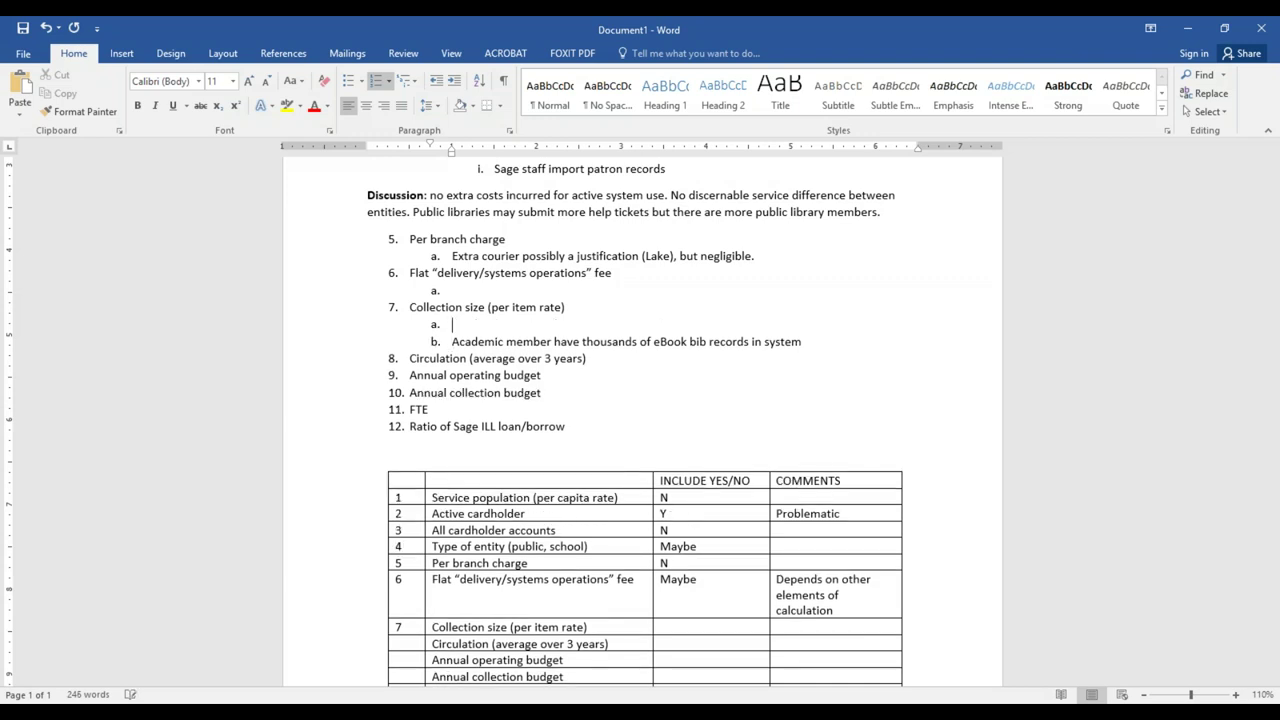
{"action": "type", "text": "Physical and electronic?"}
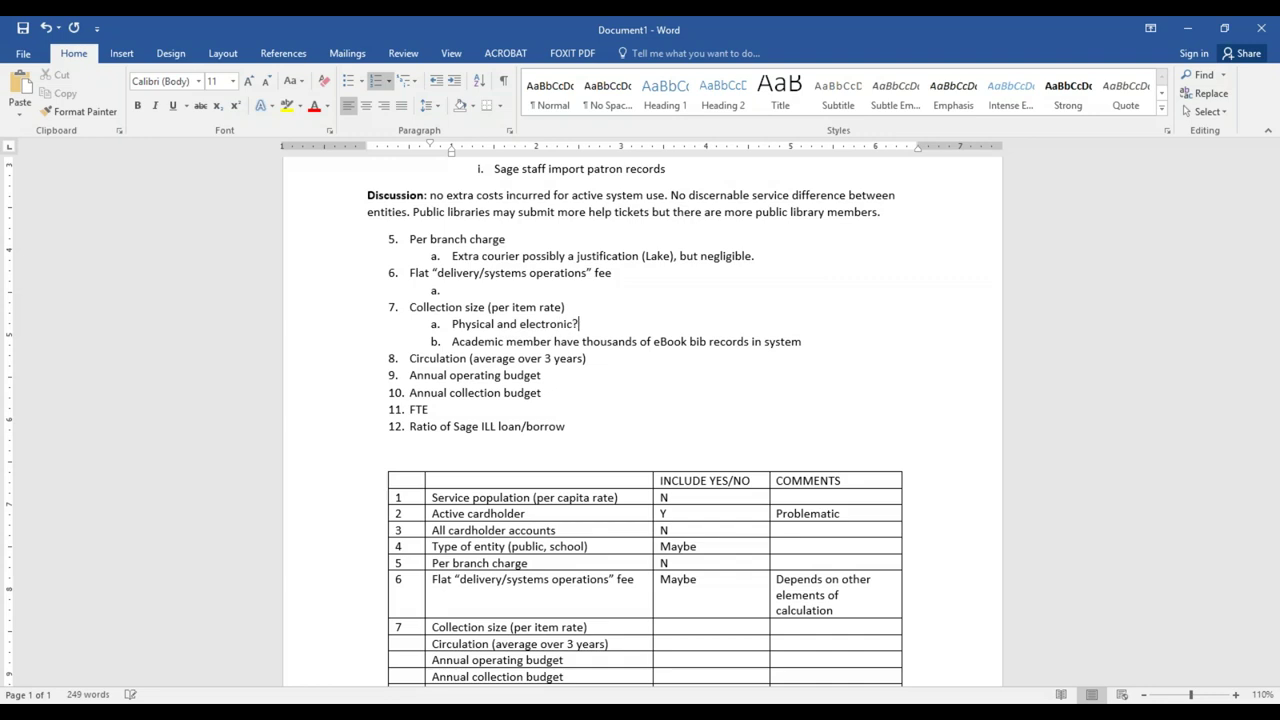
Nest the academic member note under "Physical and electronic?" and add a matching sub-item "Kanopy records being added (La Grande)".
{"action": "left_click", "coordinate": [452, 341]}
{"action": "key", "text": "Tab"}
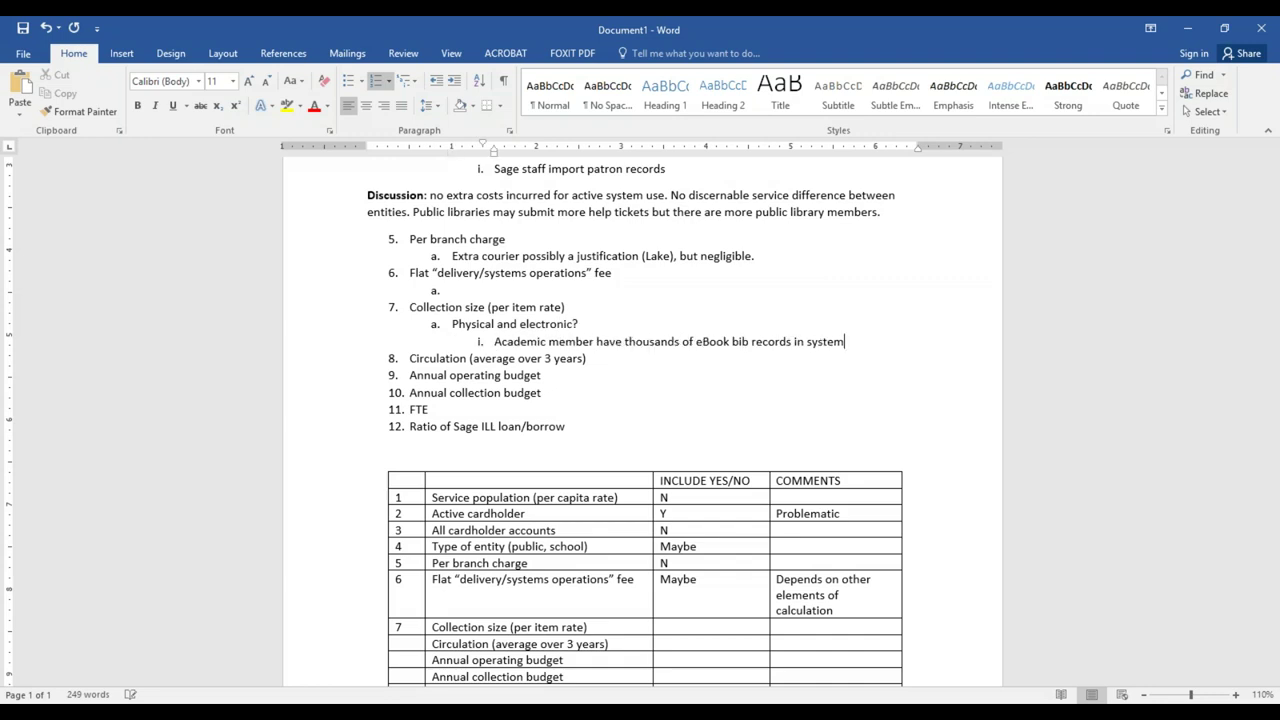
{"action": "key", "text": "Return"}
{"action": "key", "text": "shift+Tab"}
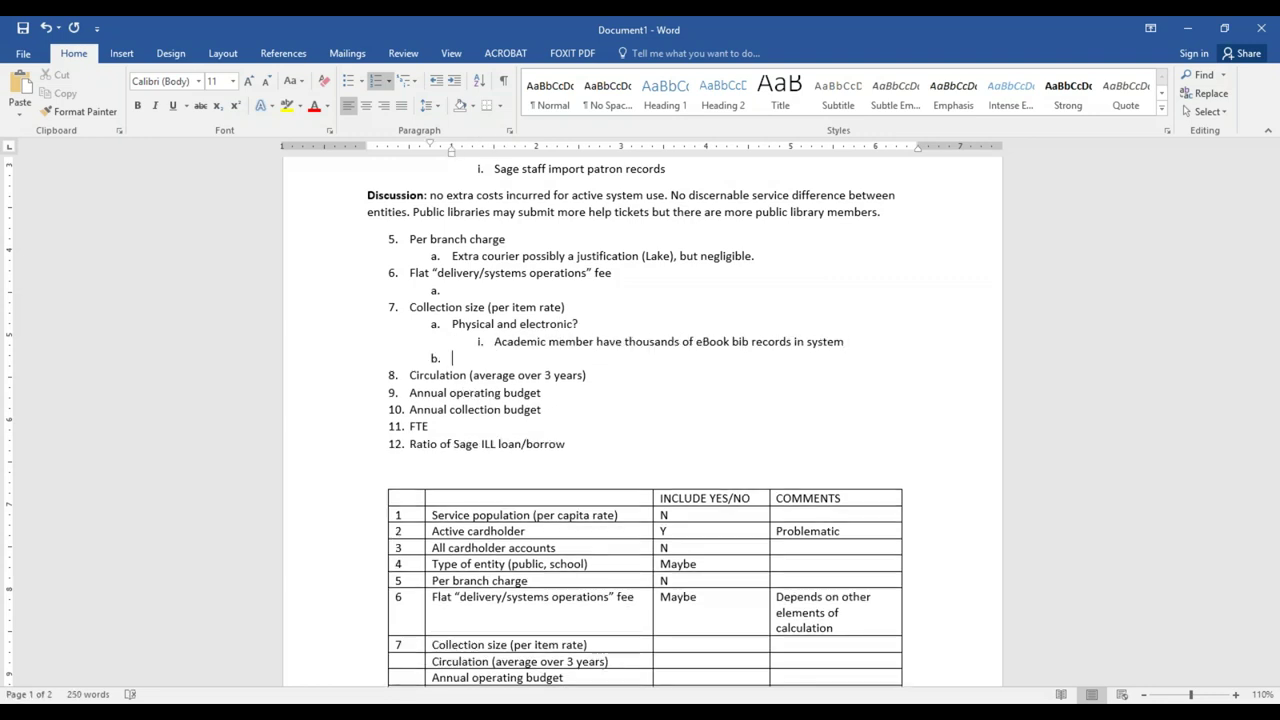
{"action": "key", "text": "Tab"}
{"action": "type", "text": "Kanopy "}
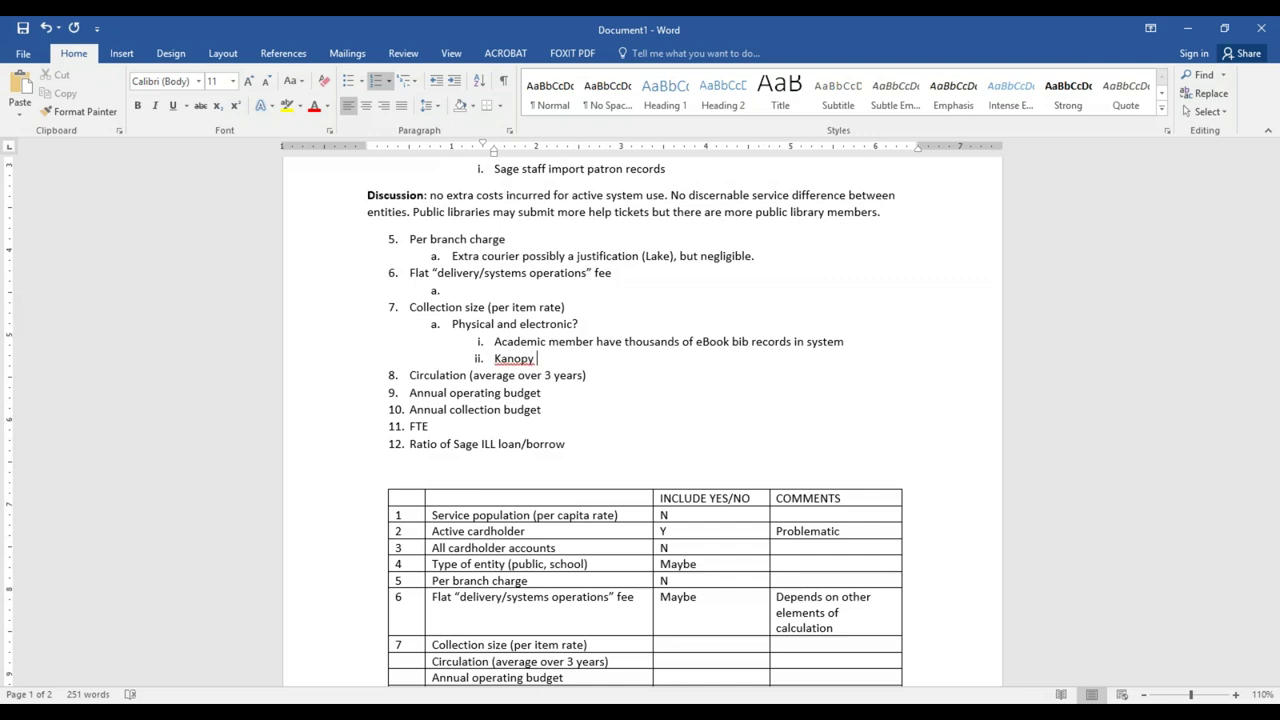
{"action": "type", "text": "records being added (La Grand"}
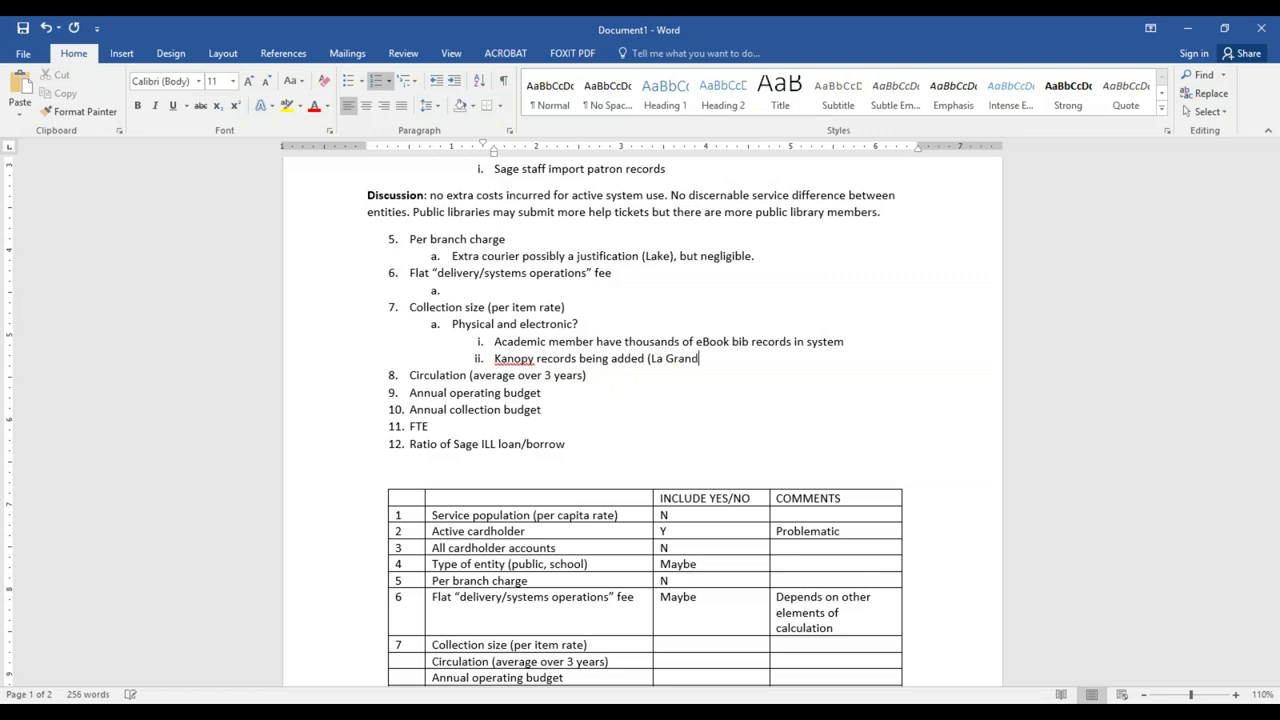
{"action": "type", "text": "e)"}
{"action": "key", "text": "Return"}
{"action": "key", "text": "shift+Tab"}
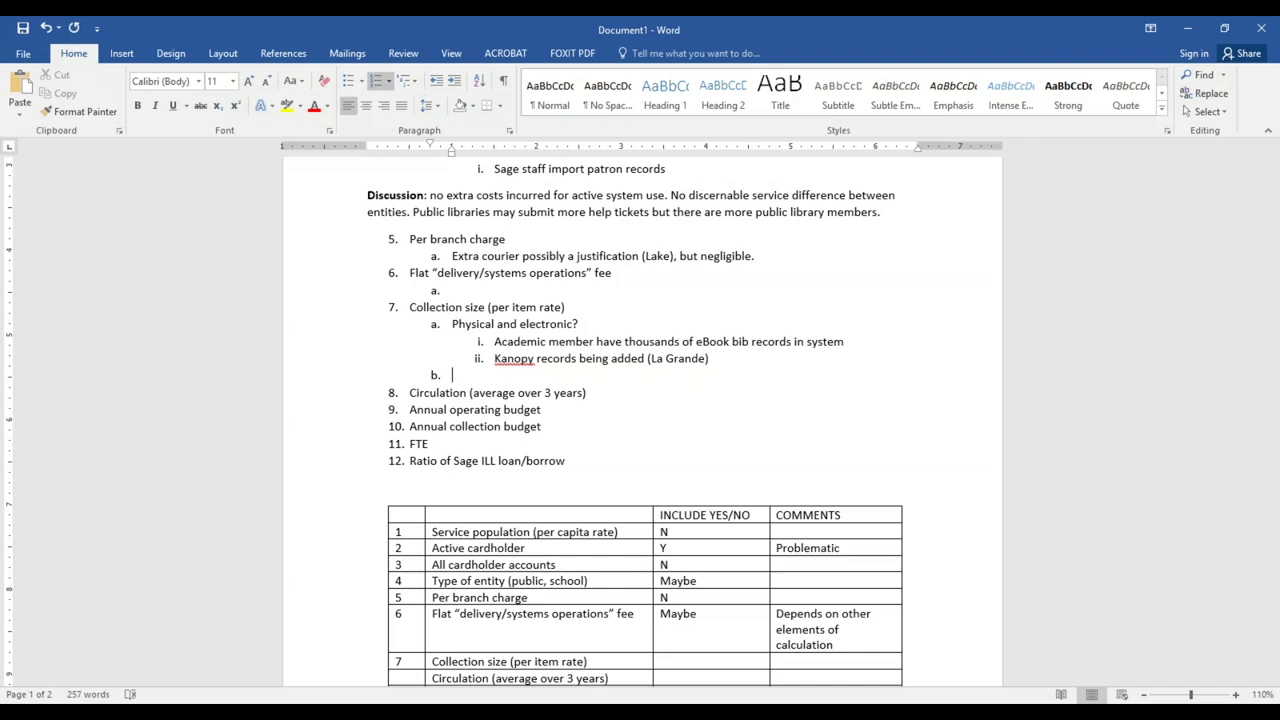
Switch to the ConsortiaFundingModels workbook in Excel and compare how MA, NOBLE and Evergreen Indiana members contribute to program costs.
{"action": "scroll", "coordinate": [606, 310], "scroll_direction": "down", "scroll_amount": 1}
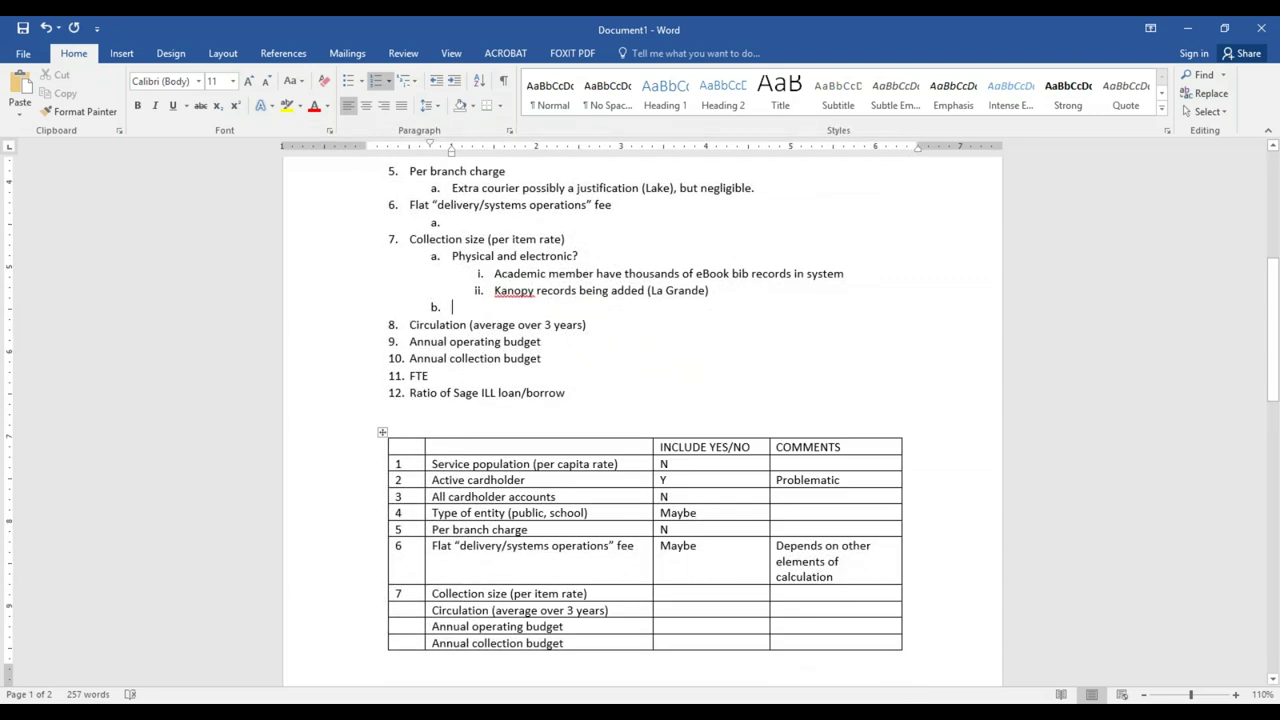
{"action": "left_click", "coordinate": [817, 593]}
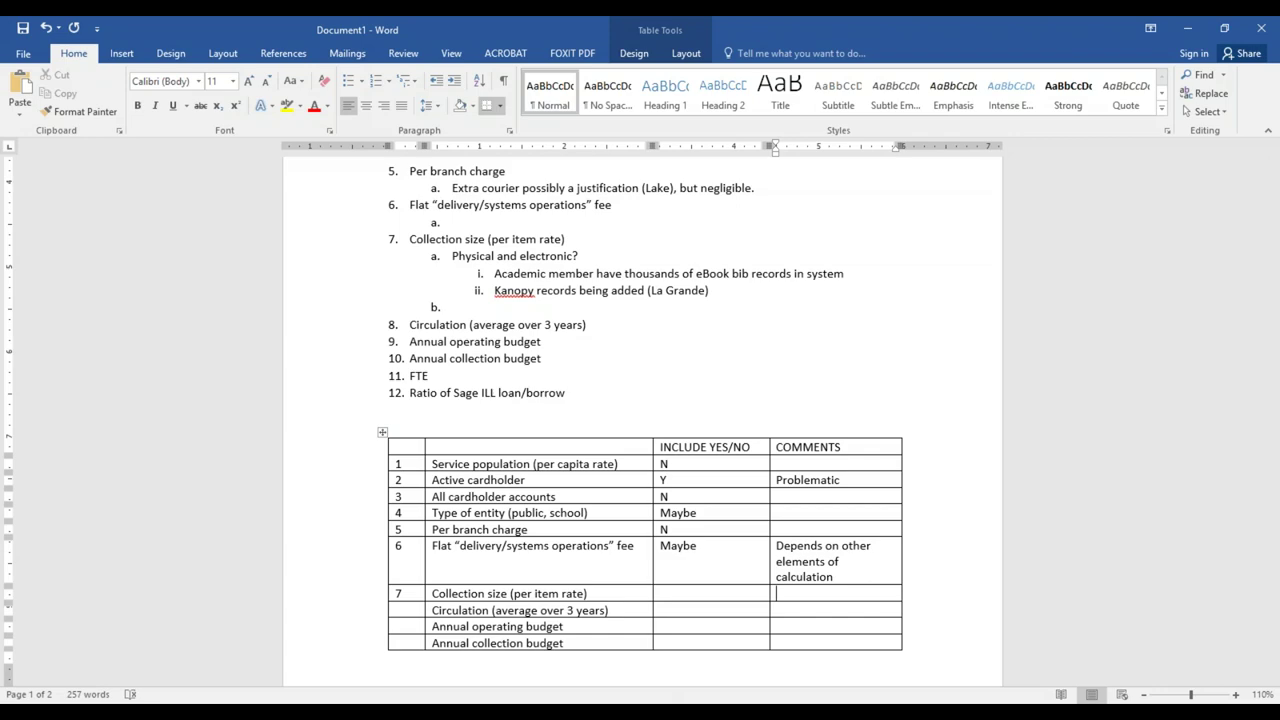
{"action": "mouse_move", "coordinate": [840, 712]}
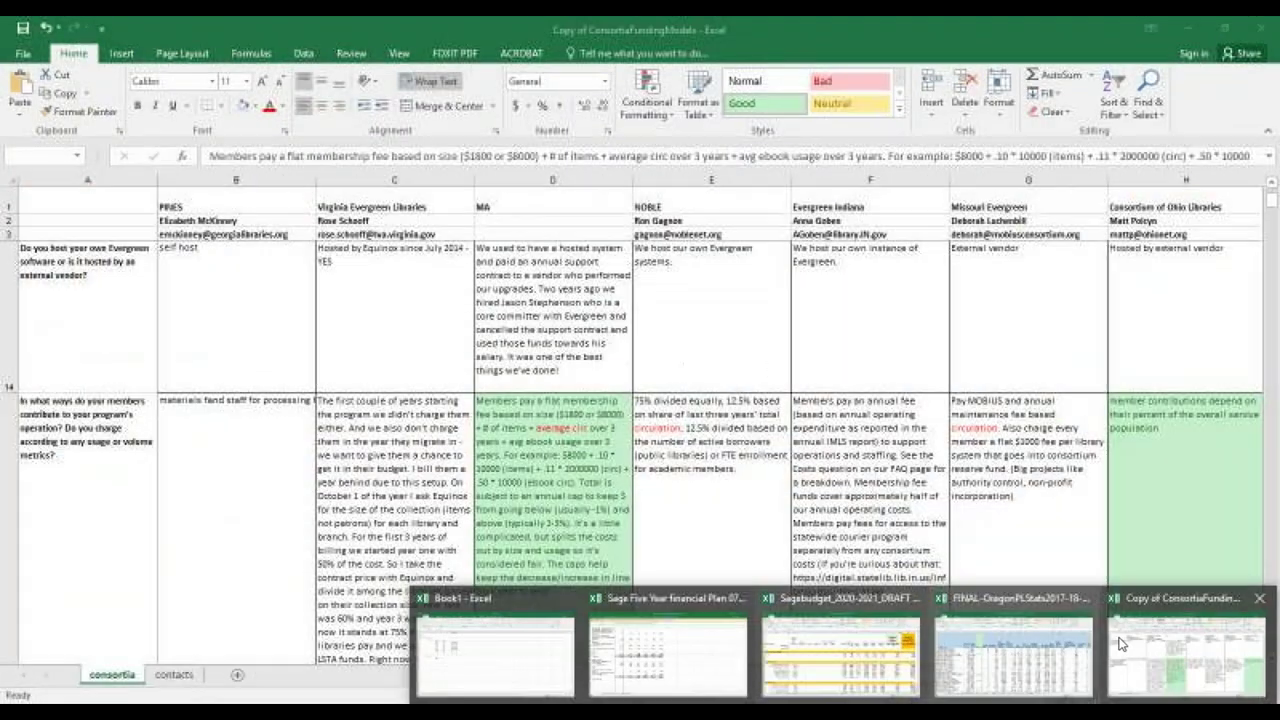
{"action": "left_click", "coordinate": [1170, 648]}
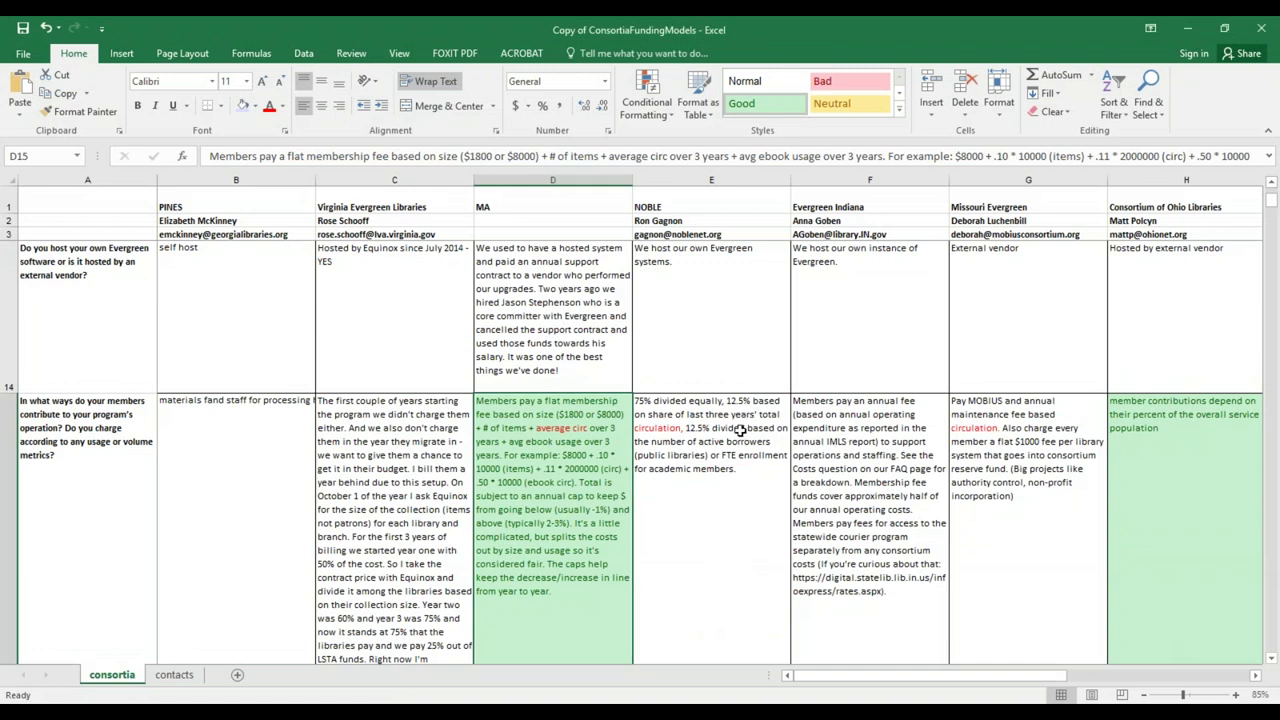
{"action": "left_click", "coordinate": [740, 430]}
{"action": "left_click", "coordinate": [850, 440]}
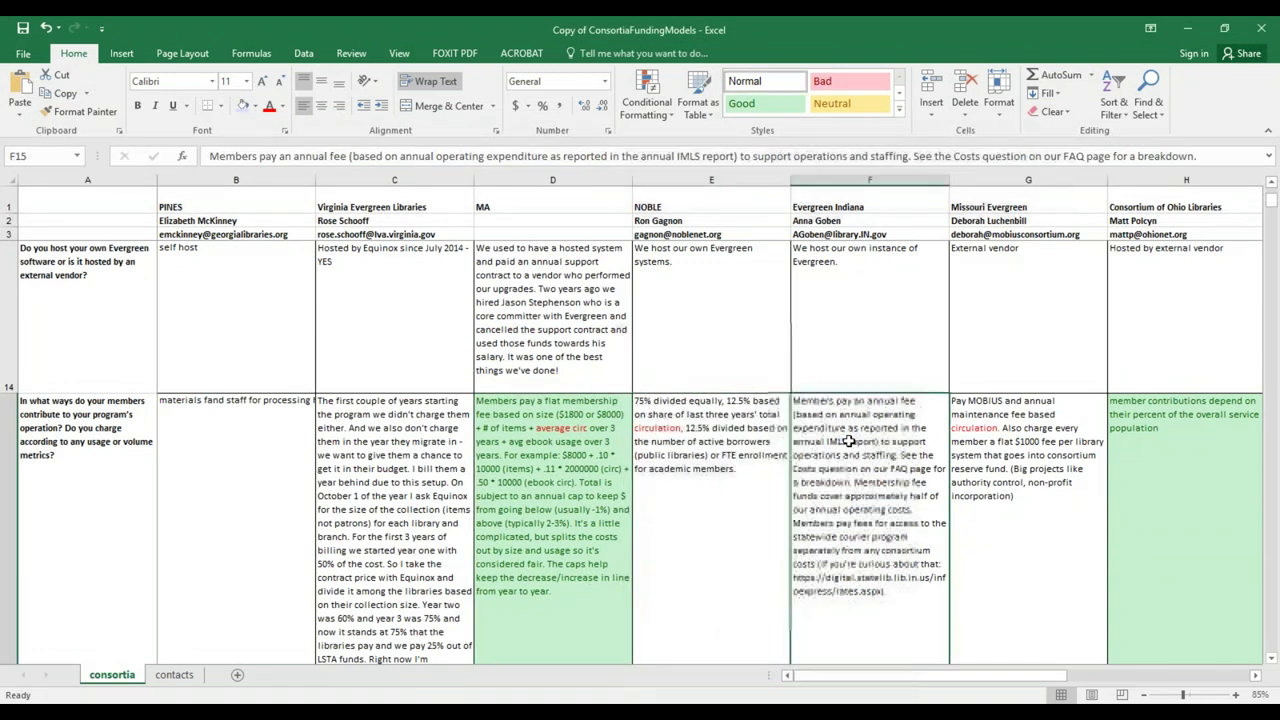
{"action": "left_click", "coordinate": [575, 451]}
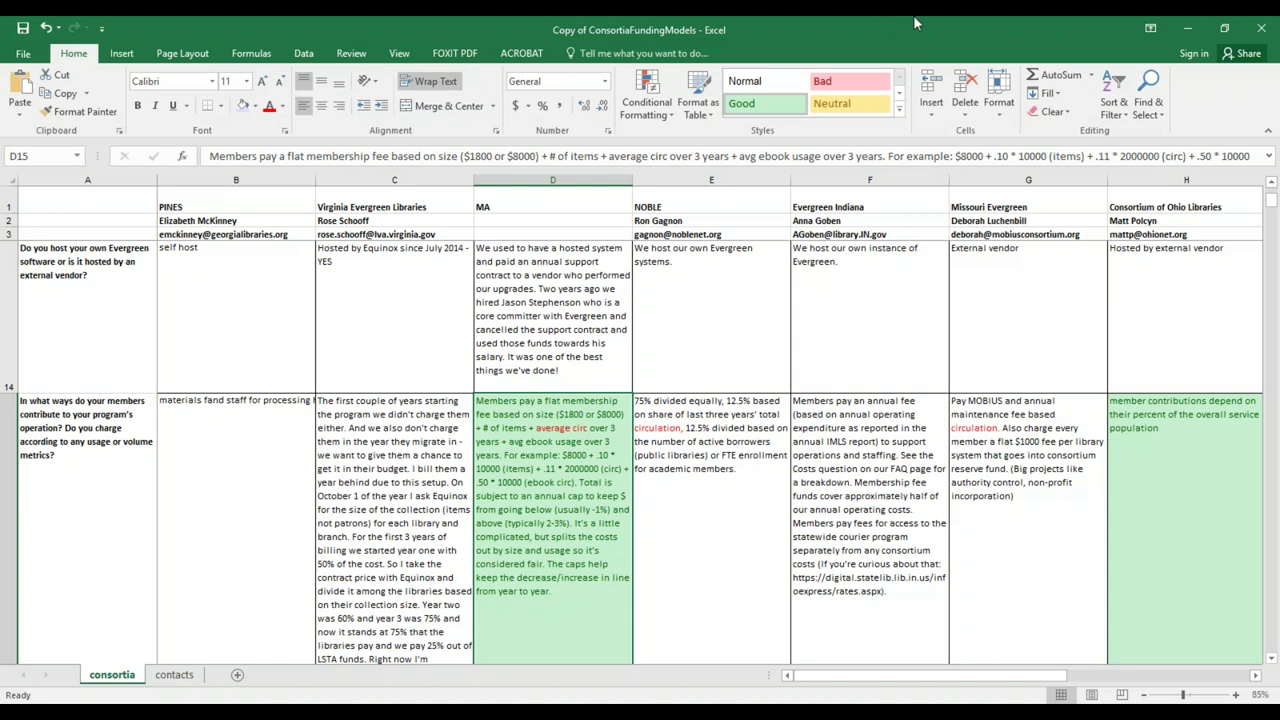
Return to the Word notes and add the sub-item "Overdrive records (possible impact if discovered via ILS)" below the Kanopy note.
{"action": "key", "text": "alt+Tab"}
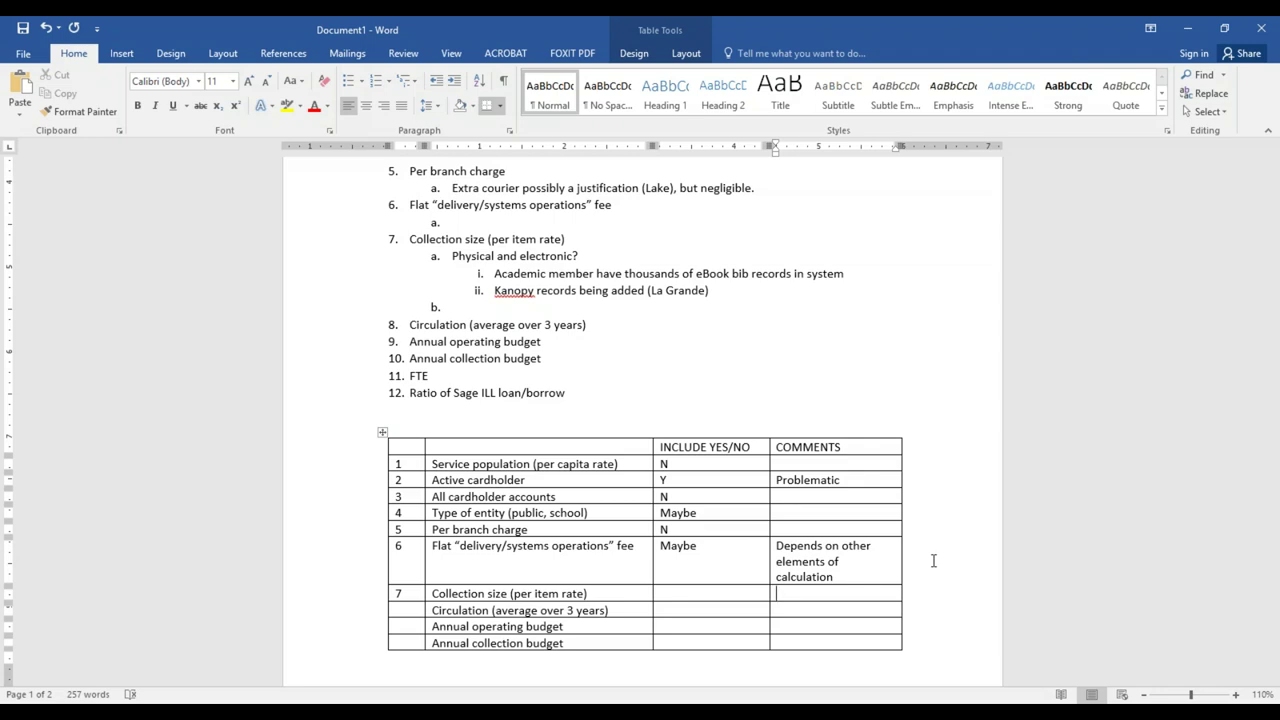
{"action": "left_click", "coordinate": [717, 313]}
{"action": "key", "text": "Tab"}
{"action": "type", "text": "Overdrive records"}
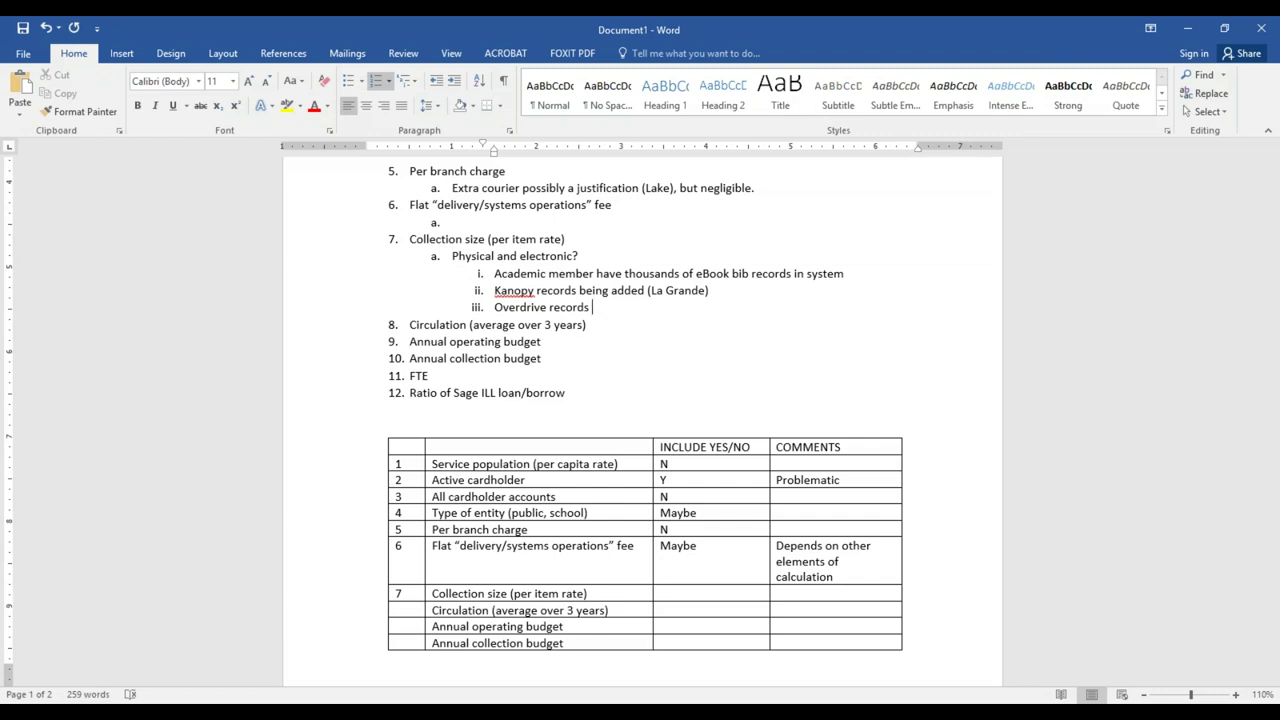
{"action": "type", "text": "(possible impact if discover"}
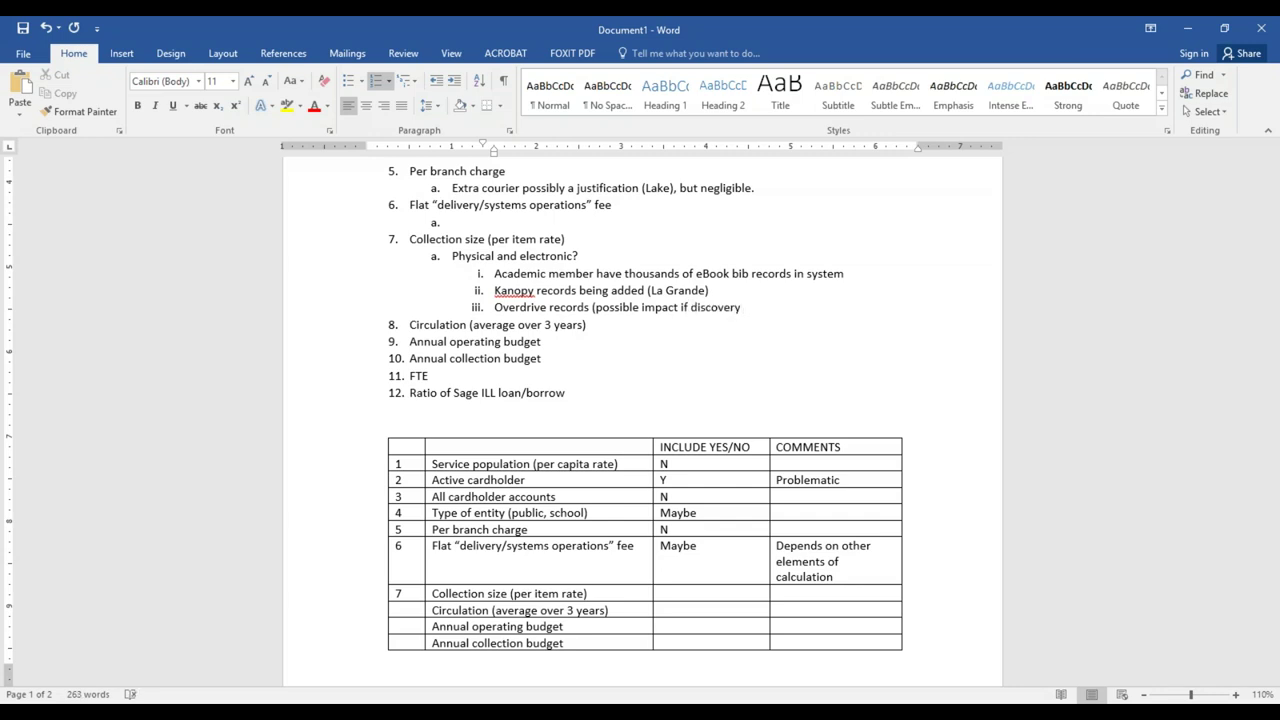
{"action": "key", "text": "BackSpace"}
{"action": "type", "text": "ed via ILS"}
{"action": "key", "text": "BackSpace"}
{"action": "type", "text": ")"}
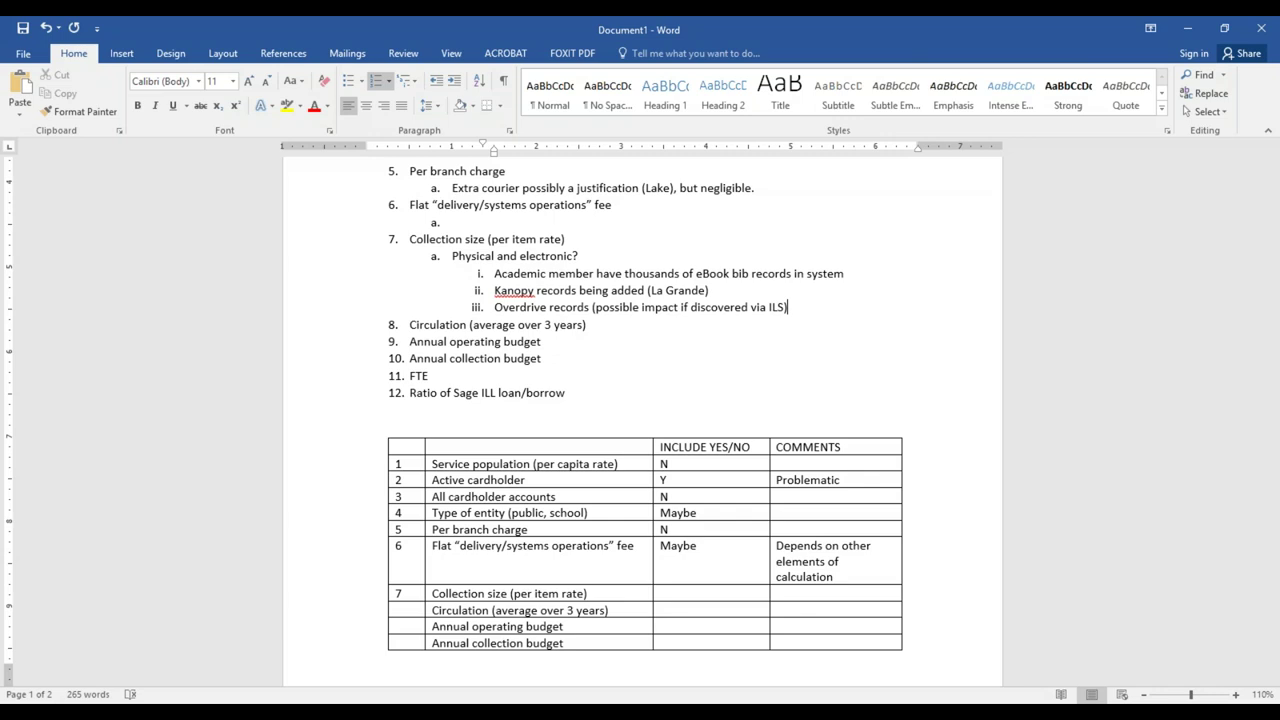
Extend the parenthetical of the Overdrive records note with ", usage may be element".
{"action": "key", "text": "BackSpace"}
{"action": "type", "text": ", usage"}
{"action": "key", "text": "BackSpace"}
{"action": "key", "text": "BackSpace"}
{"action": "key", "text": "BackSpace"}
{"action": "key", "text": "BackSpace"}
{"action": "key", "text": "BackSpace"}
{"action": "type", "text": "usage"}
{"action": "type", "text": "may be element)"}
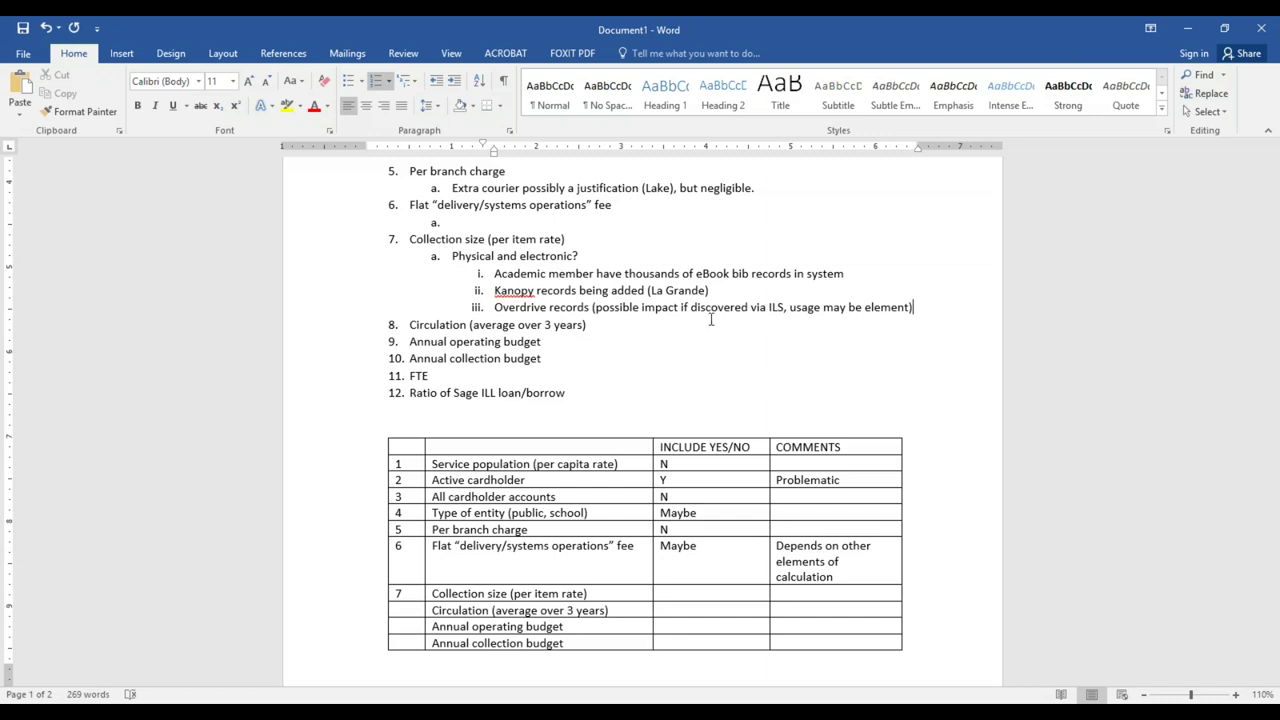
Number the Circulation row 8 in the decision table and narrow the INCLUDE YES/NO column to give COMMENTS more room.
{"action": "left_click", "coordinate": [701, 597]}
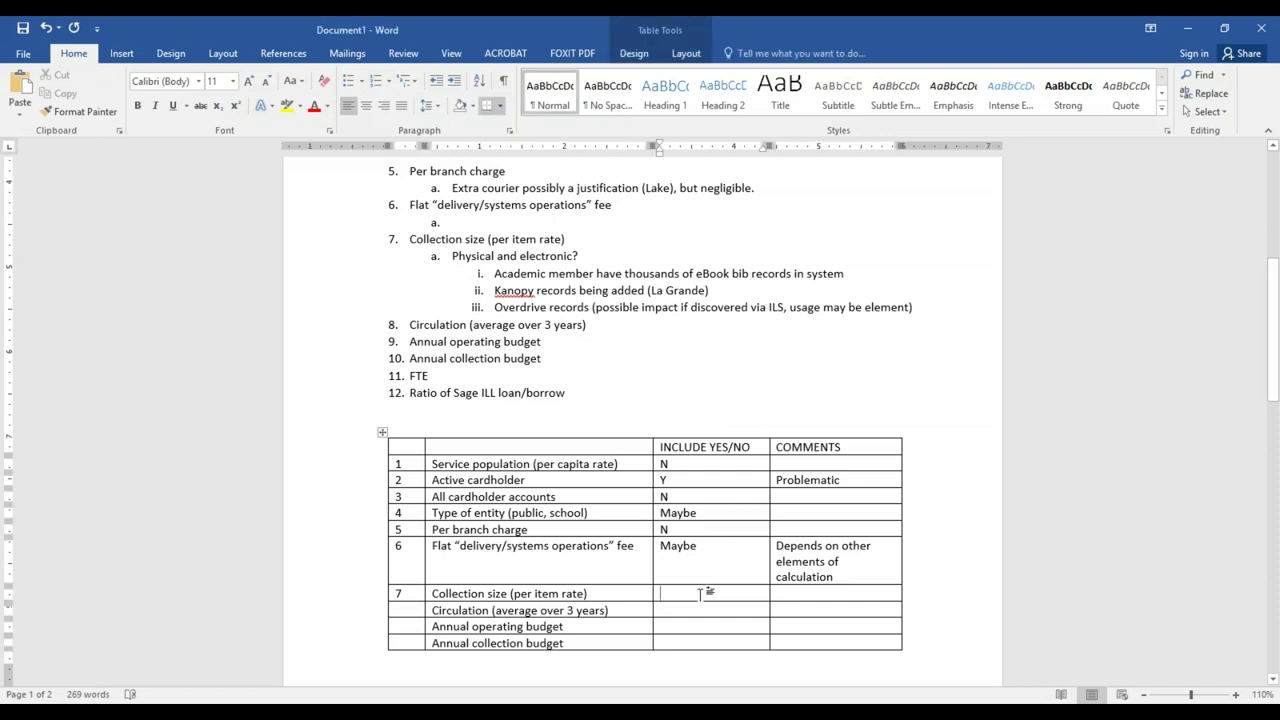
{"action": "left_click", "coordinate": [406, 610]}
{"action": "type", "text": "8"}
{"action": "left_click", "coordinate": [688, 597]}
{"action": "left_click_drag", "start_coordinate": [768, 446], "coordinate": [732, 446]}
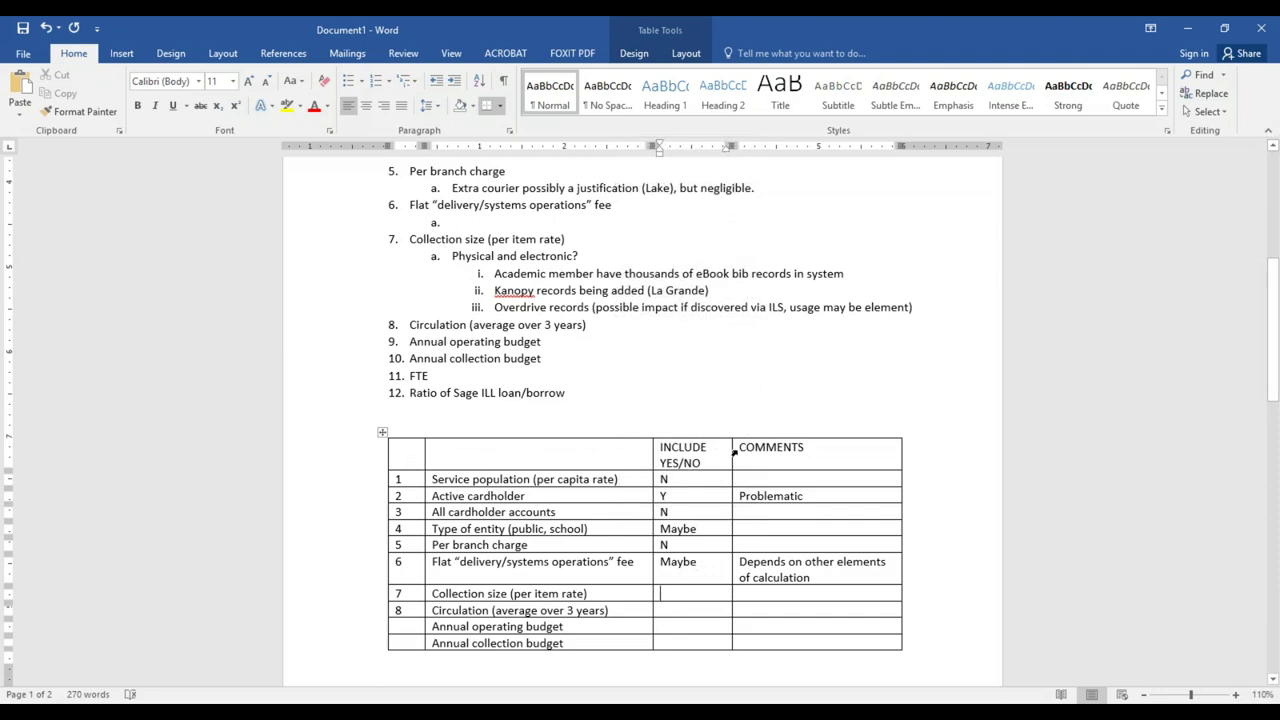
{"action": "left_click_drag", "start_coordinate": [732, 590], "coordinate": [721, 590]}
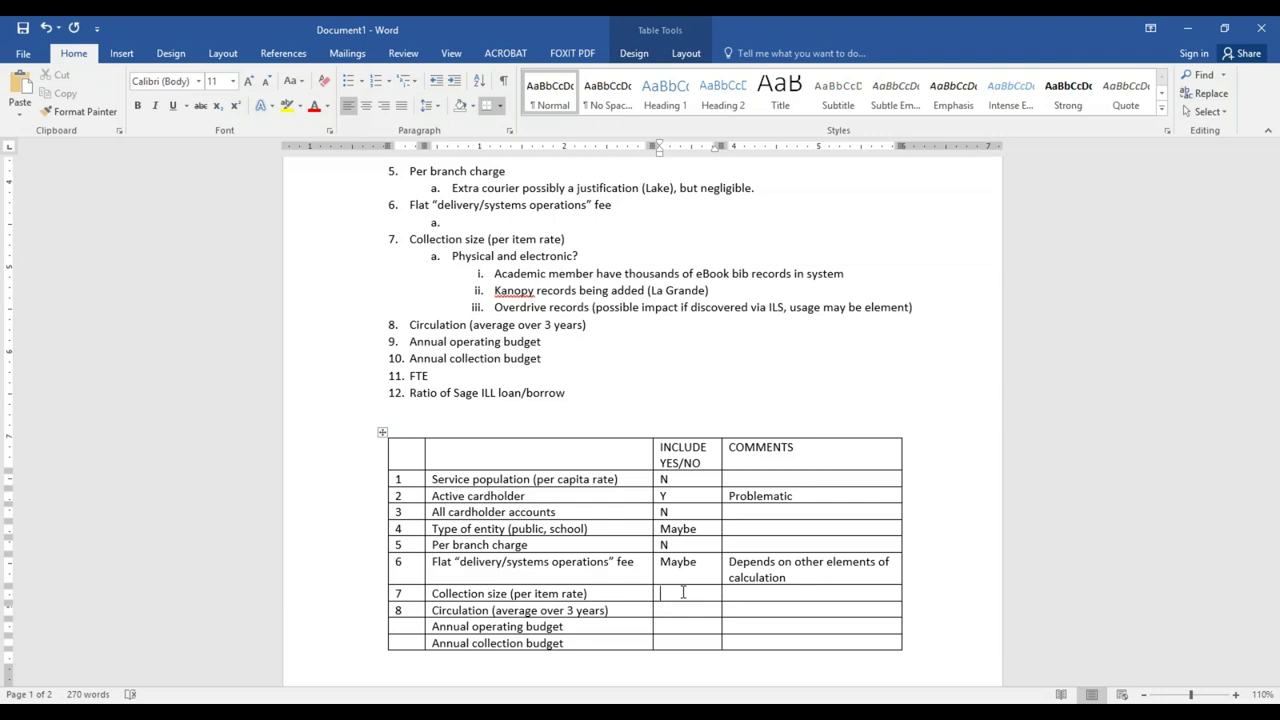
Enter Y under INCLUDE YES/NO for both the Collection size and Circulation rows.
{"action": "type", "text": "Y"}
{"action": "left_click", "coordinate": [729, 593]}
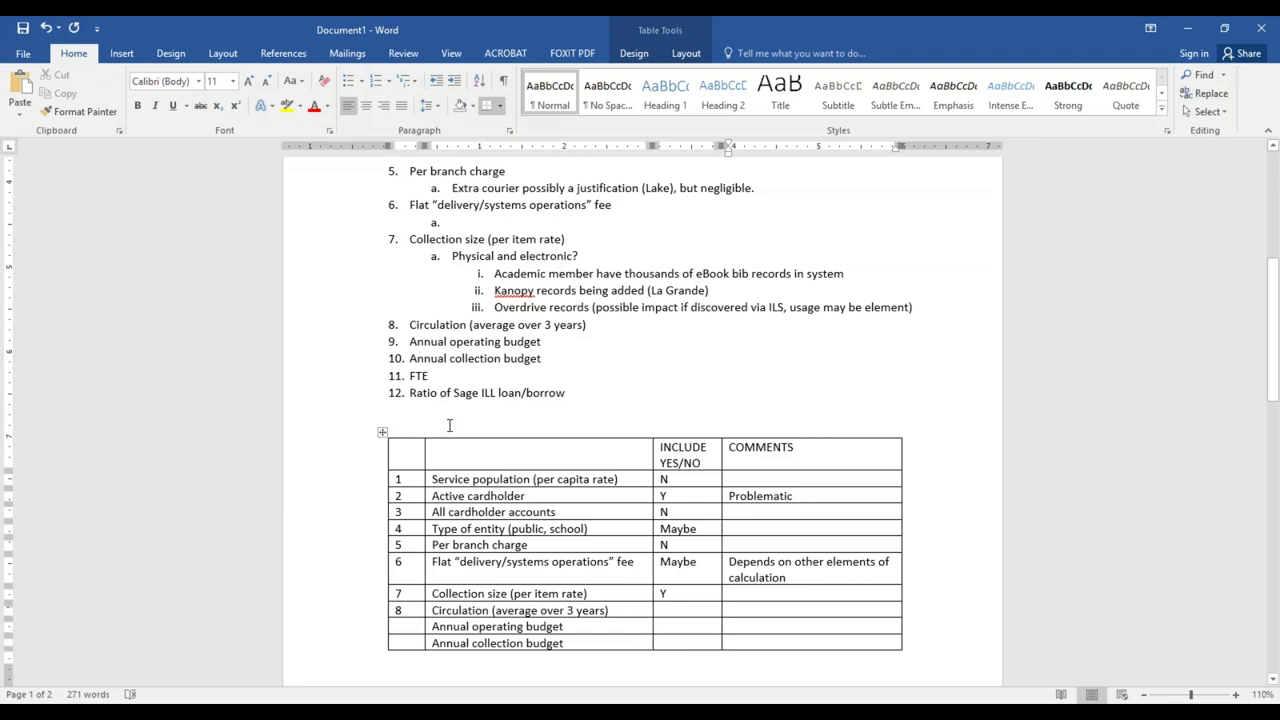
{"action": "left_click", "coordinate": [914, 639]}
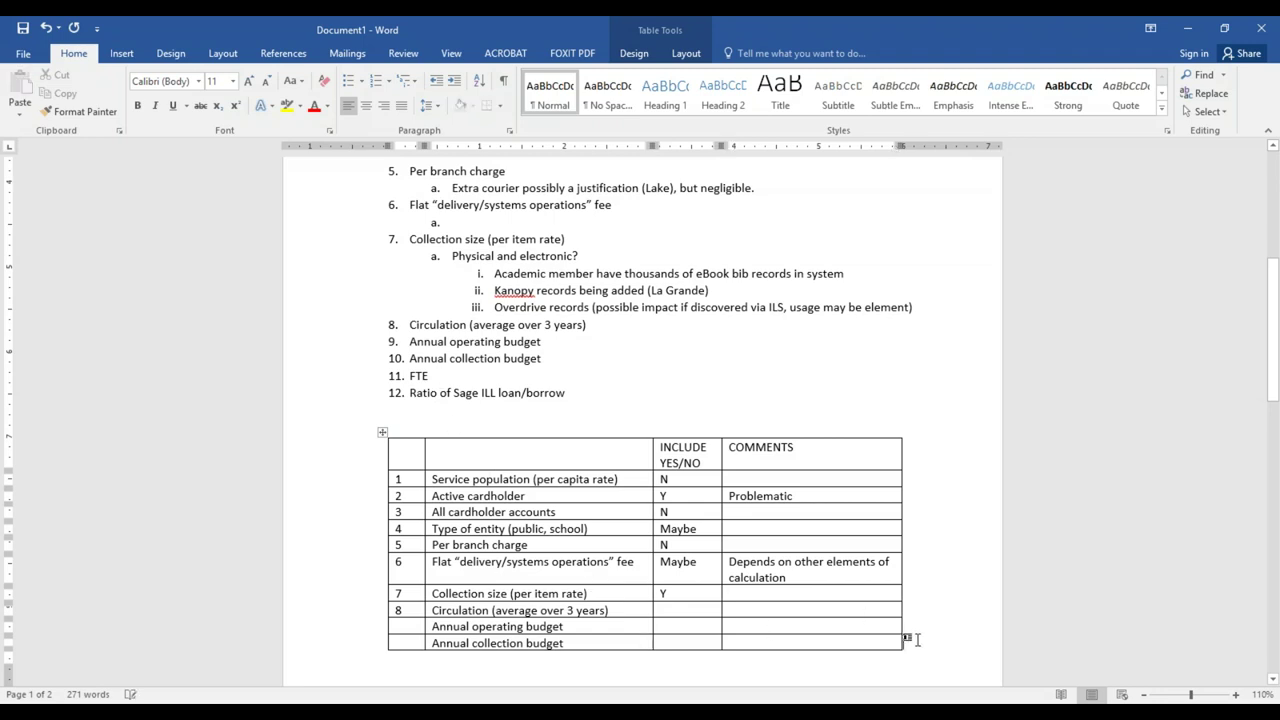
{"action": "scroll", "coordinate": [900, 638], "scroll_direction": "down", "scroll_amount": 1}
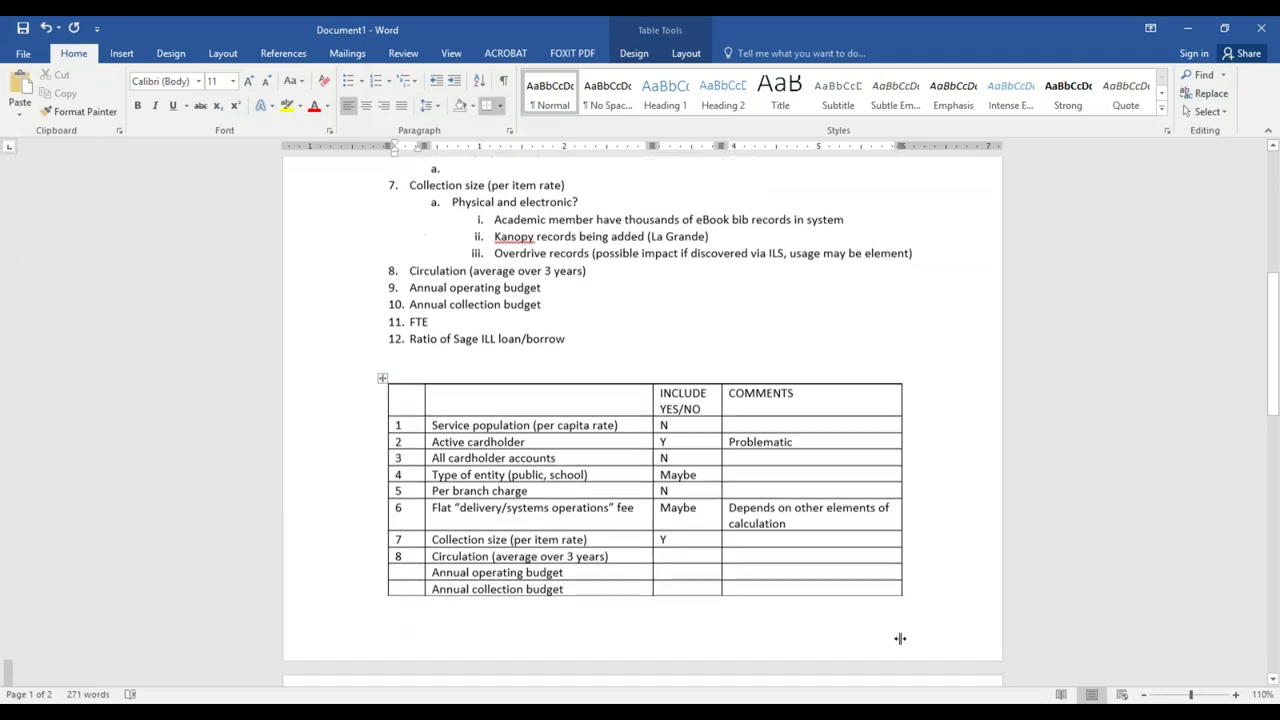
{"action": "scroll", "coordinate": [880, 628], "scroll_direction": "down", "scroll_amount": 1}
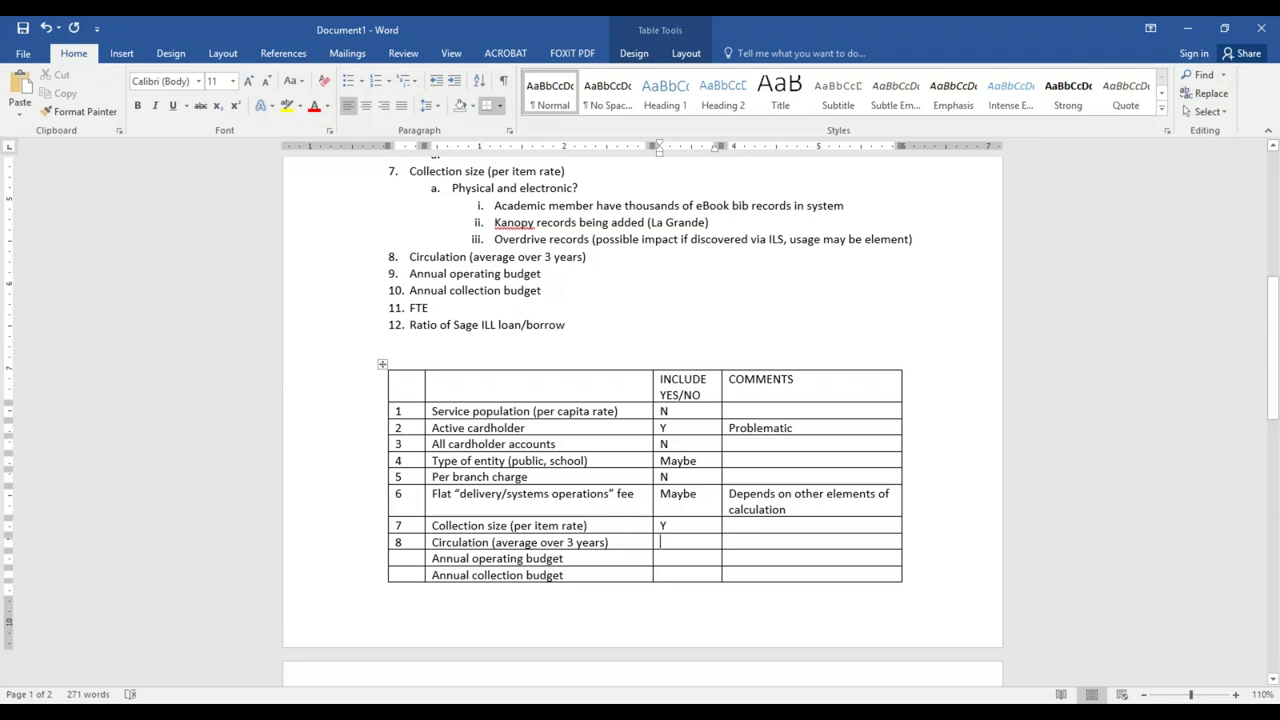
{"action": "type", "text": "Y"}
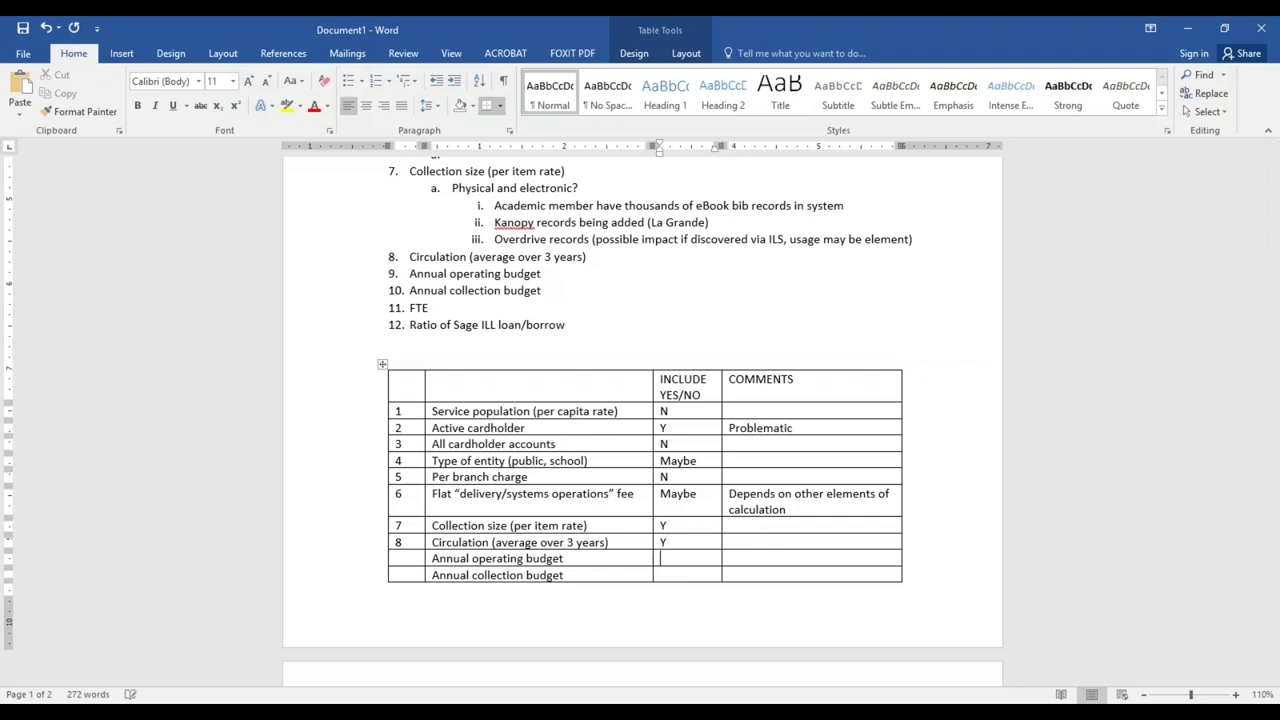
Number the Annual operating budget row 9 and the Annual collection budget row 10 in the decision table.
{"action": "left_click", "coordinate": [563, 558]}
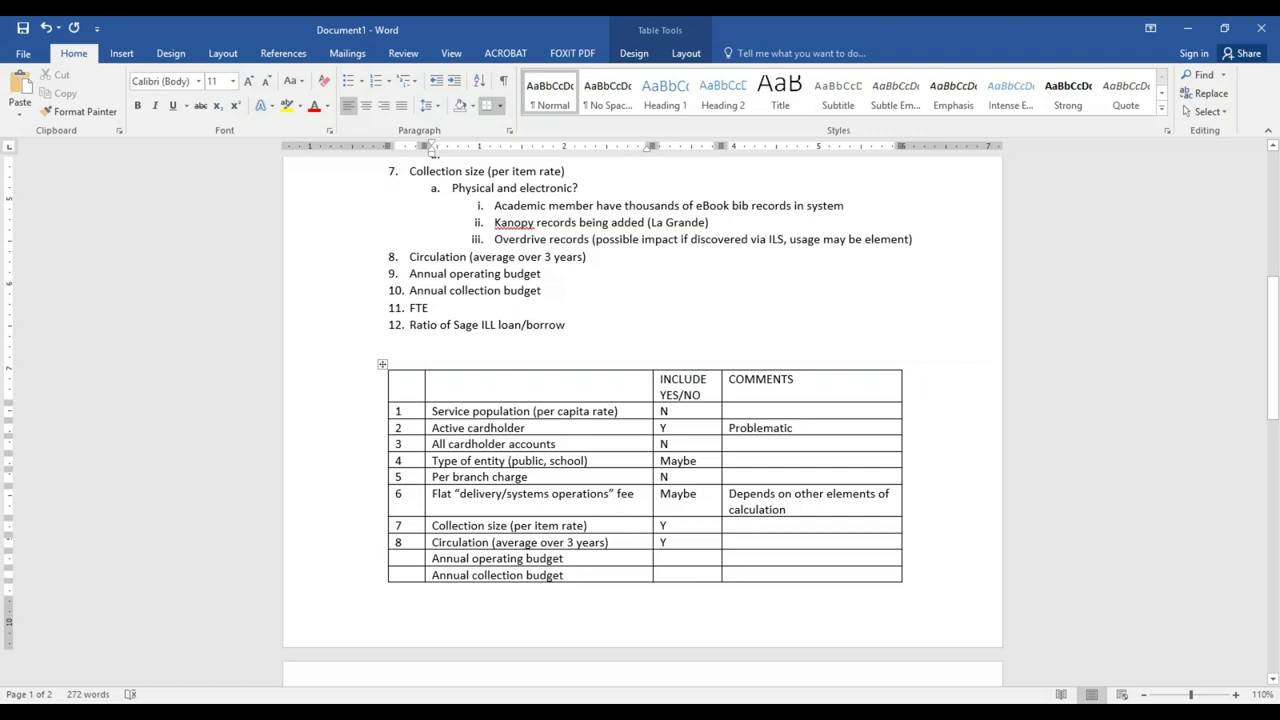
{"action": "left_click", "coordinate": [409, 558]}
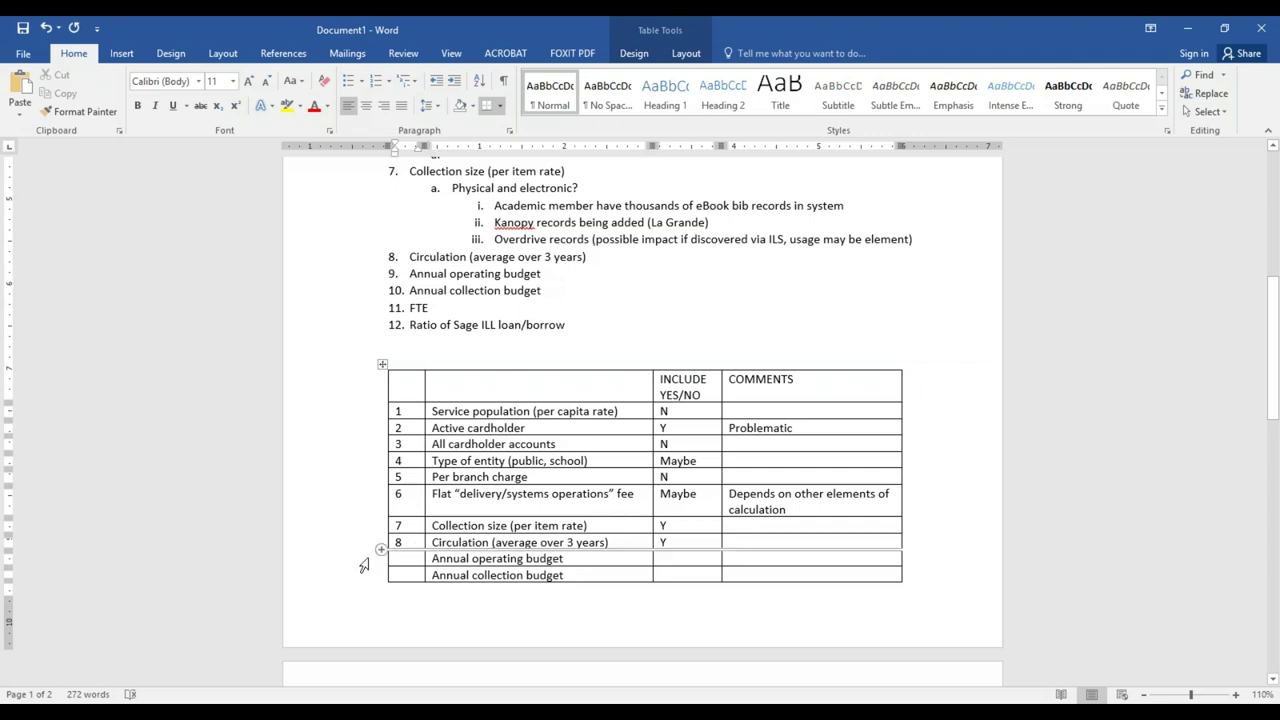
{"action": "left_click", "coordinate": [551, 273]}
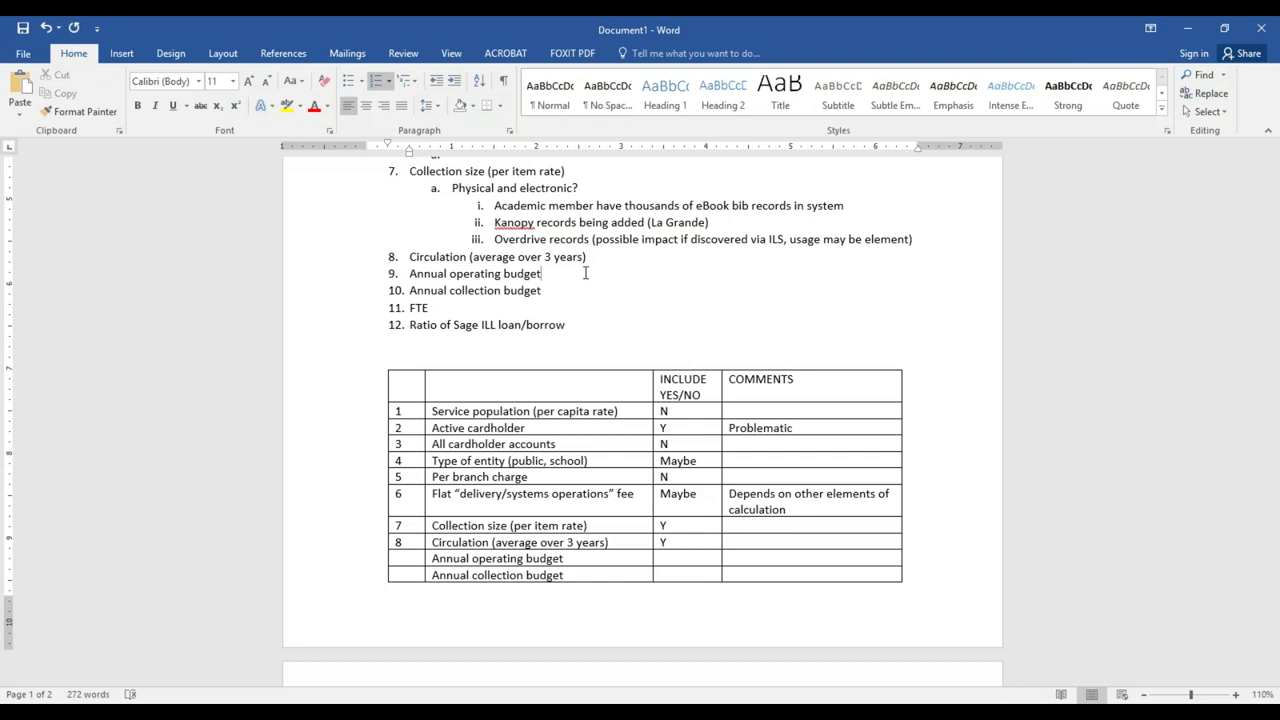
{"action": "left_click", "coordinate": [409, 557]}
{"action": "type", "text": "9"}
{"action": "left_click", "coordinate": [409, 575]}
{"action": "type", "text": "10"}
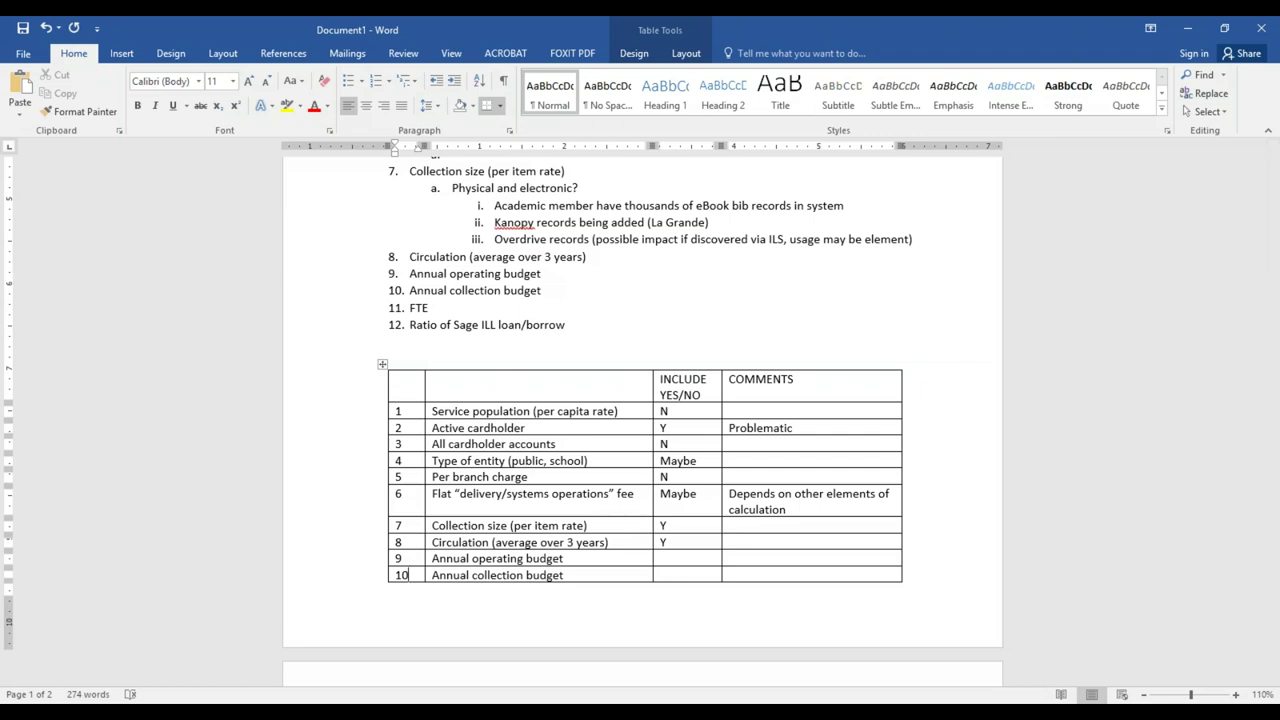
Switch to the FINAL-OregonPLStats2017-18 workbook in Excel and look across the expenditure, circulation and ILL columns on Sheet1.
{"action": "mouse_move", "coordinate": [990, 602]}
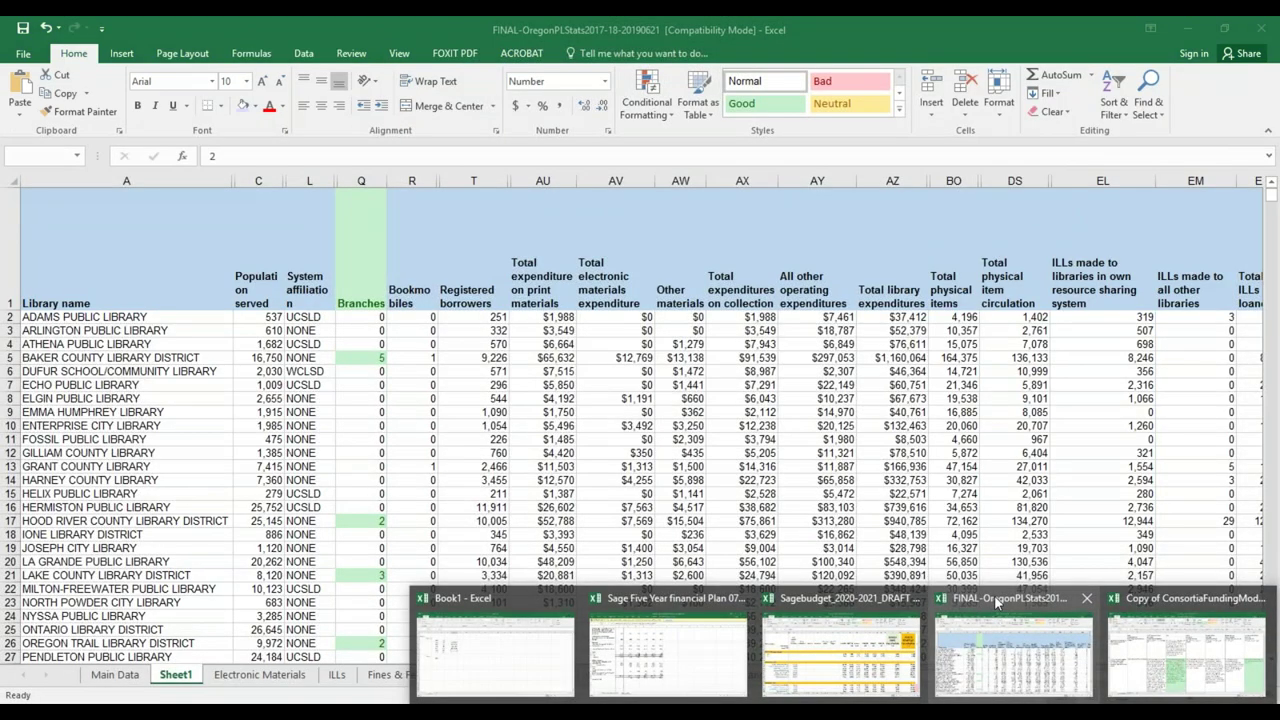
{"action": "left_click", "coordinate": [994, 595]}
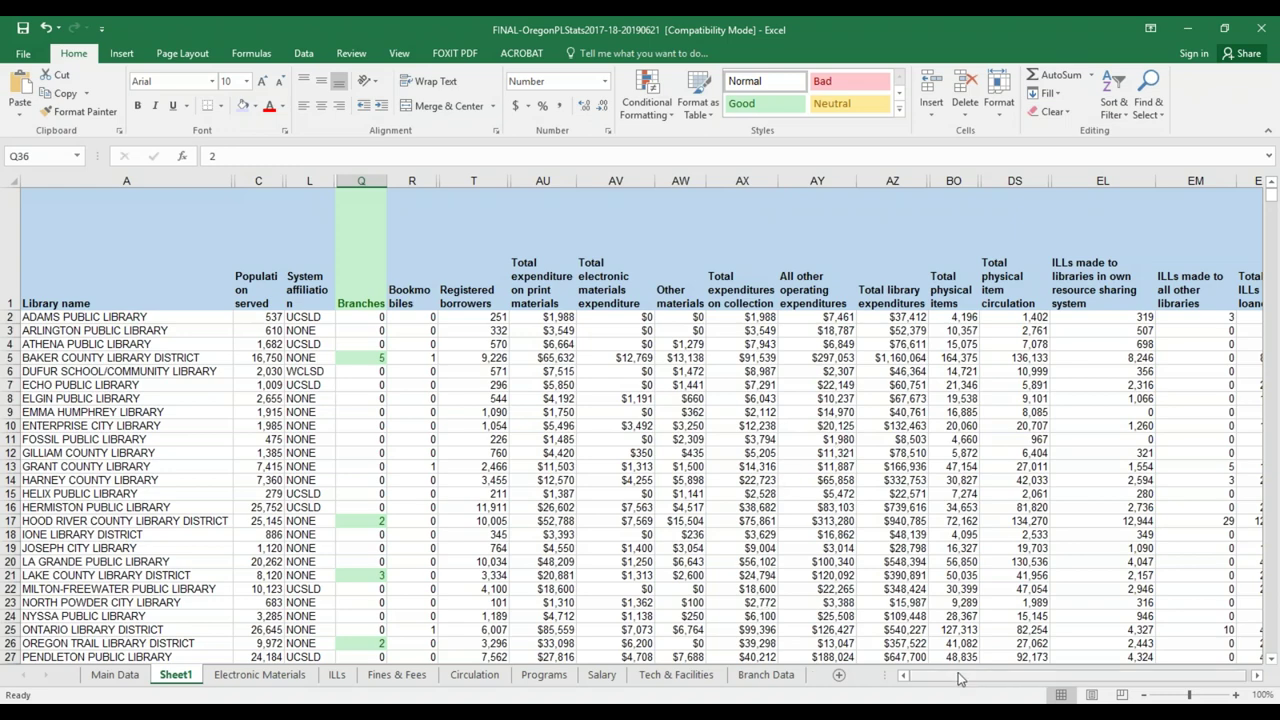
{"action": "left_click_drag", "start_coordinate": [957, 677], "coordinate": [1018, 641]}
{"action": "left_click", "coordinate": [1258, 680]}
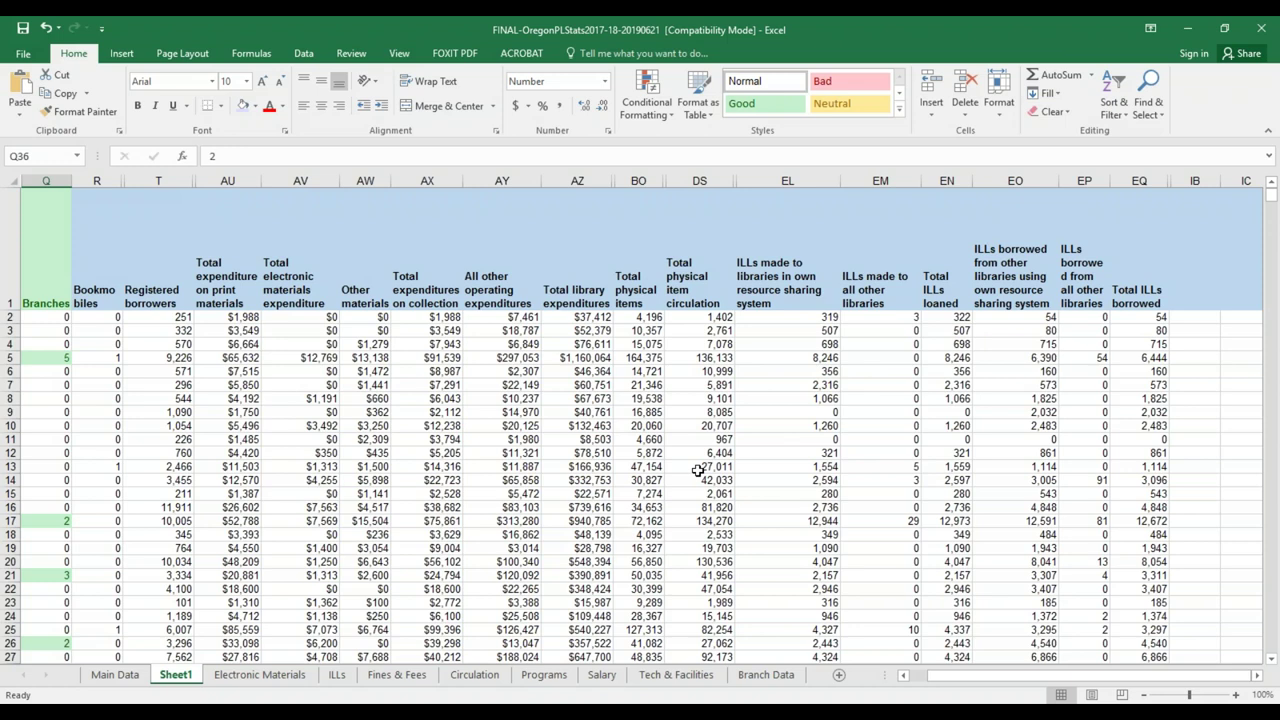
{"action": "left_click_drag", "start_coordinate": [948, 677], "coordinate": [890, 677]}
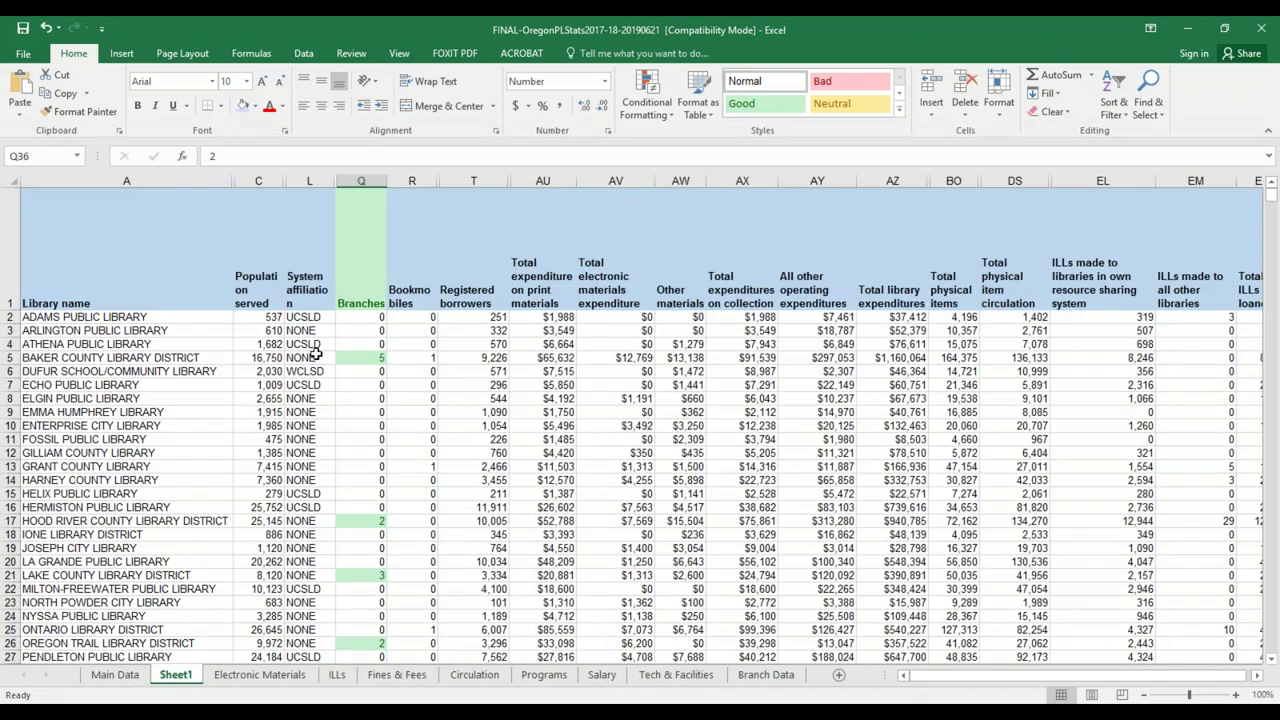
Freeze the panes at cell C2 to keep the header row and library names in view, and bring up the expenditure columns.
{"action": "left_click", "coordinate": [247, 317]}
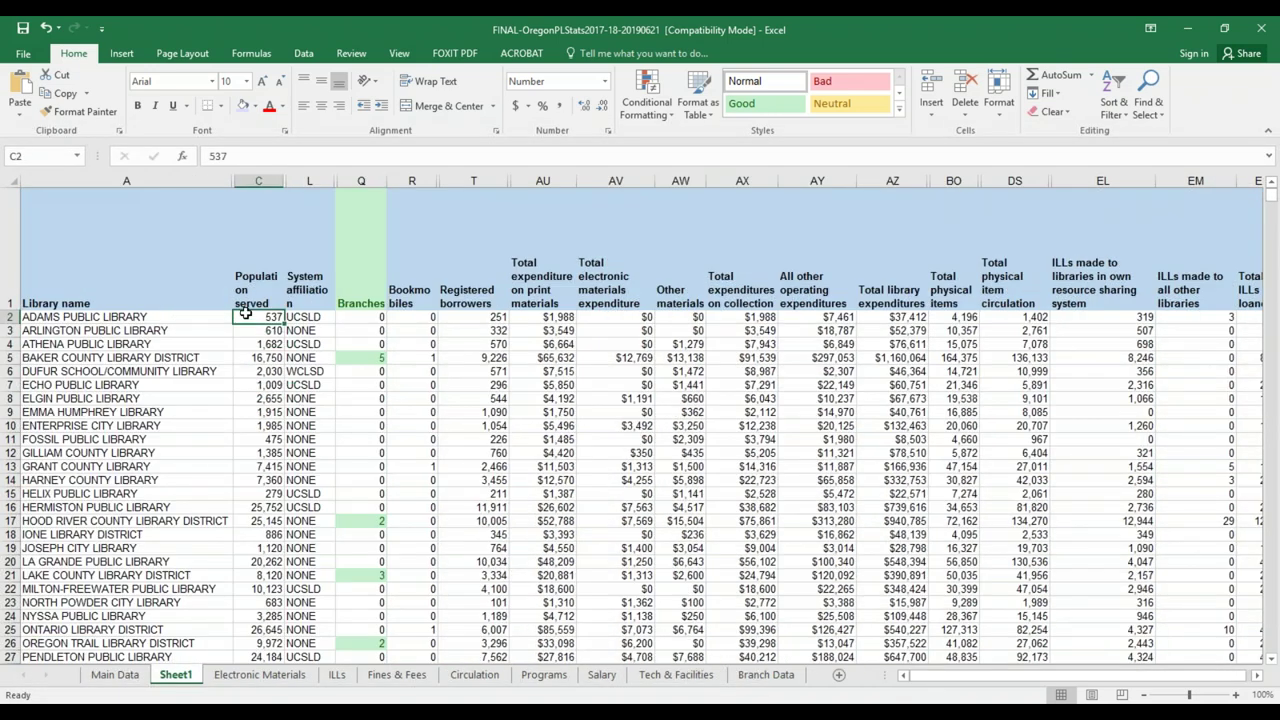
{"action": "left_click", "coordinate": [399, 53]}
{"action": "left_click", "coordinate": [518, 102]}
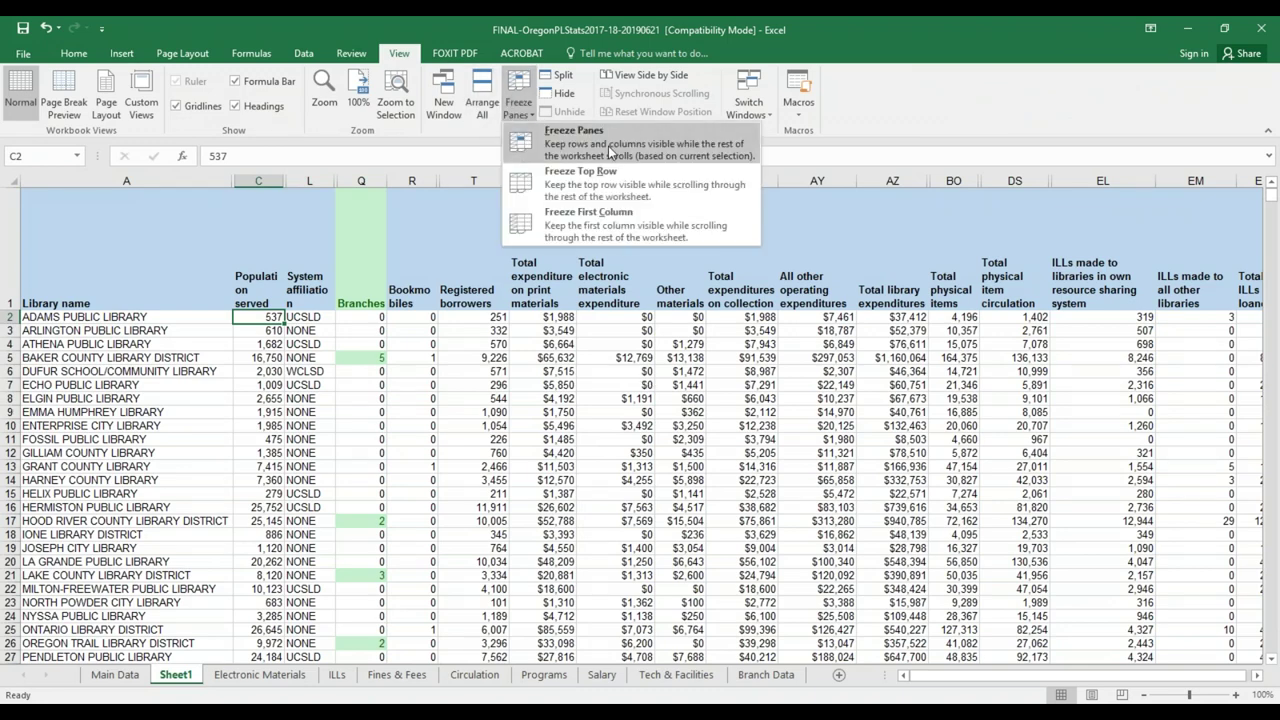
{"action": "left_click", "coordinate": [611, 152]}
{"action": "left_click_drag", "start_coordinate": [968, 688], "coordinate": [1016, 665]}
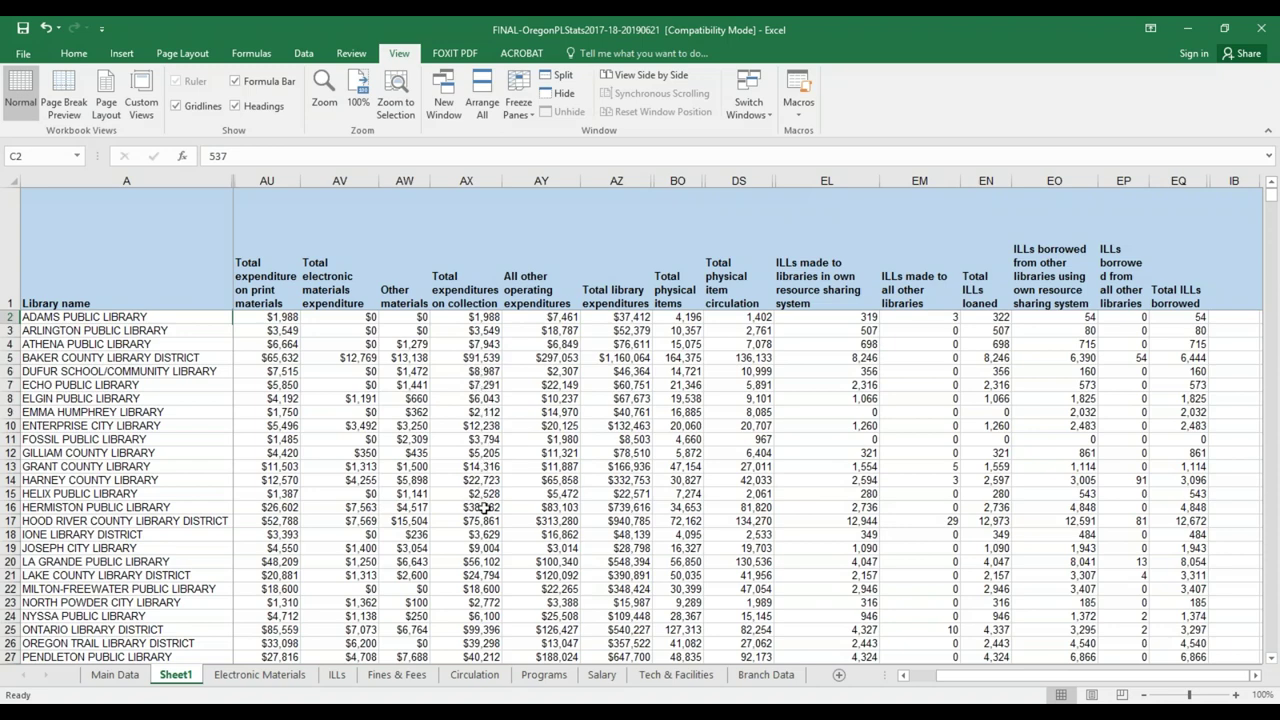
Examine the collection, other operating and total expenditure columns across all library rows on Sheet1.
{"action": "scroll", "coordinate": [484, 572], "scroll_direction": "down", "scroll_amount": 2}
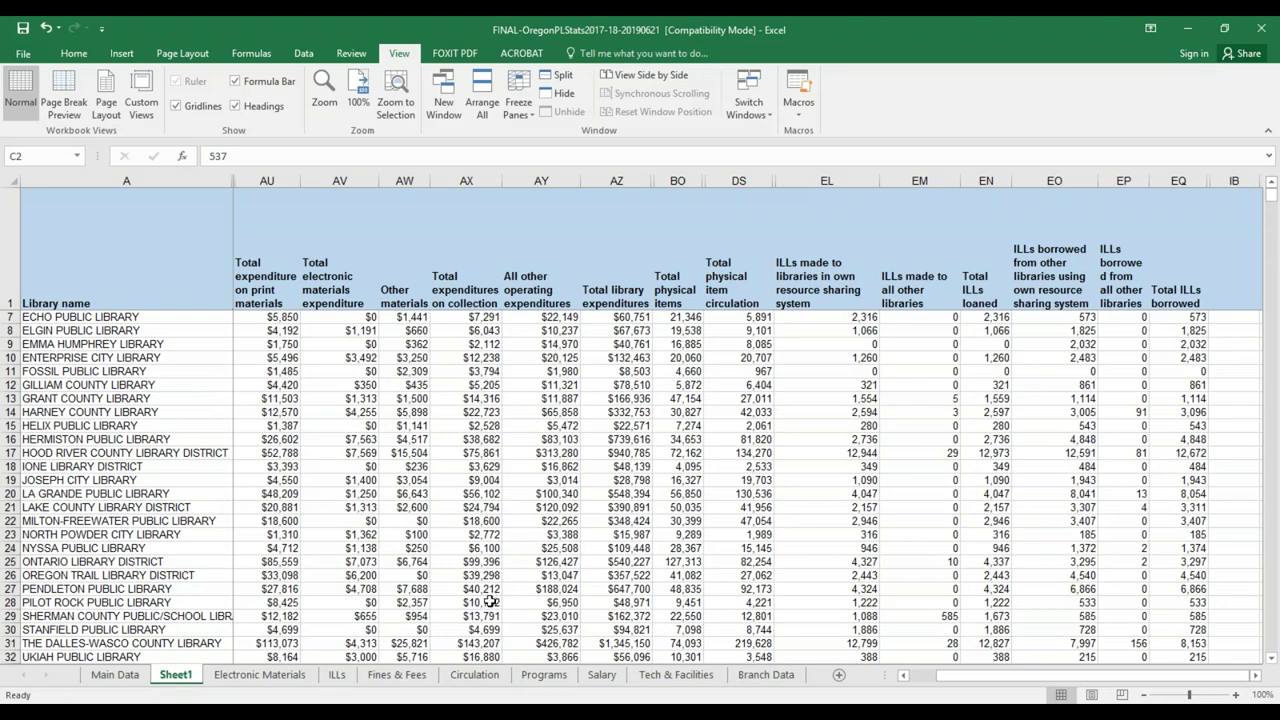
{"action": "scroll", "coordinate": [488, 598], "scroll_direction": "down", "scroll_amount": 2}
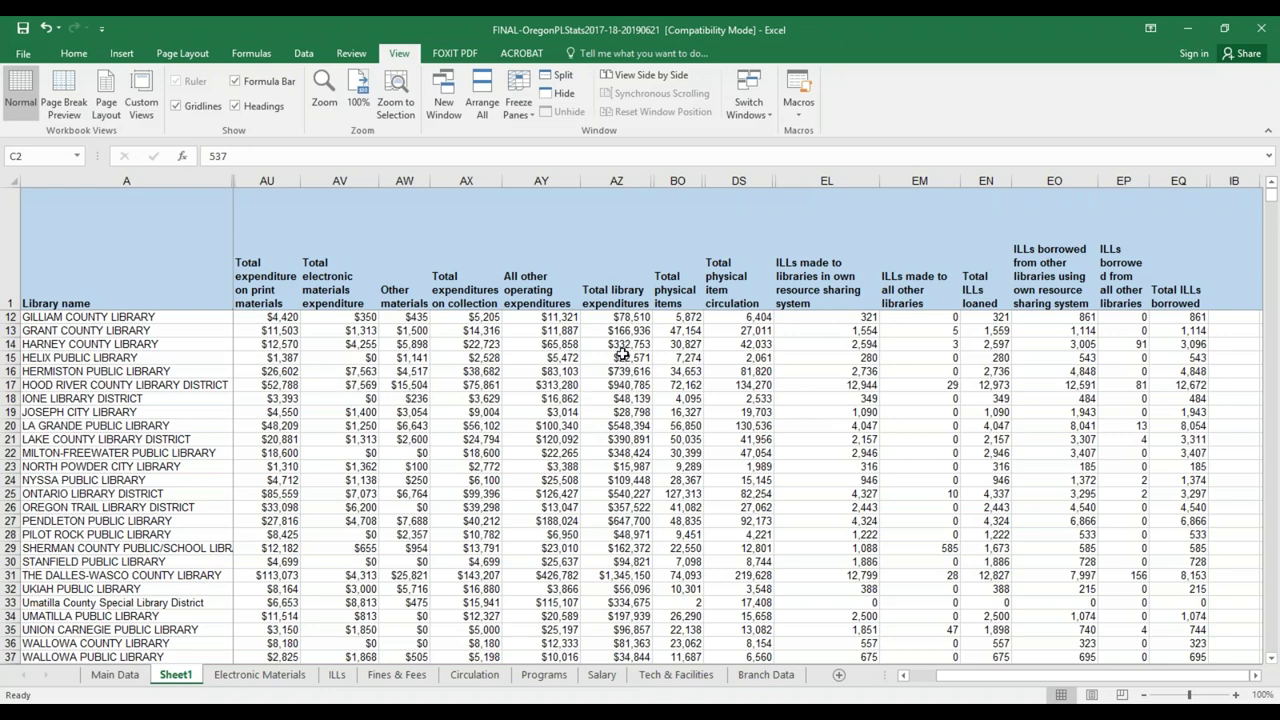
{"action": "scroll", "coordinate": [623, 368], "scroll_direction": "up", "scroll_amount": 2}
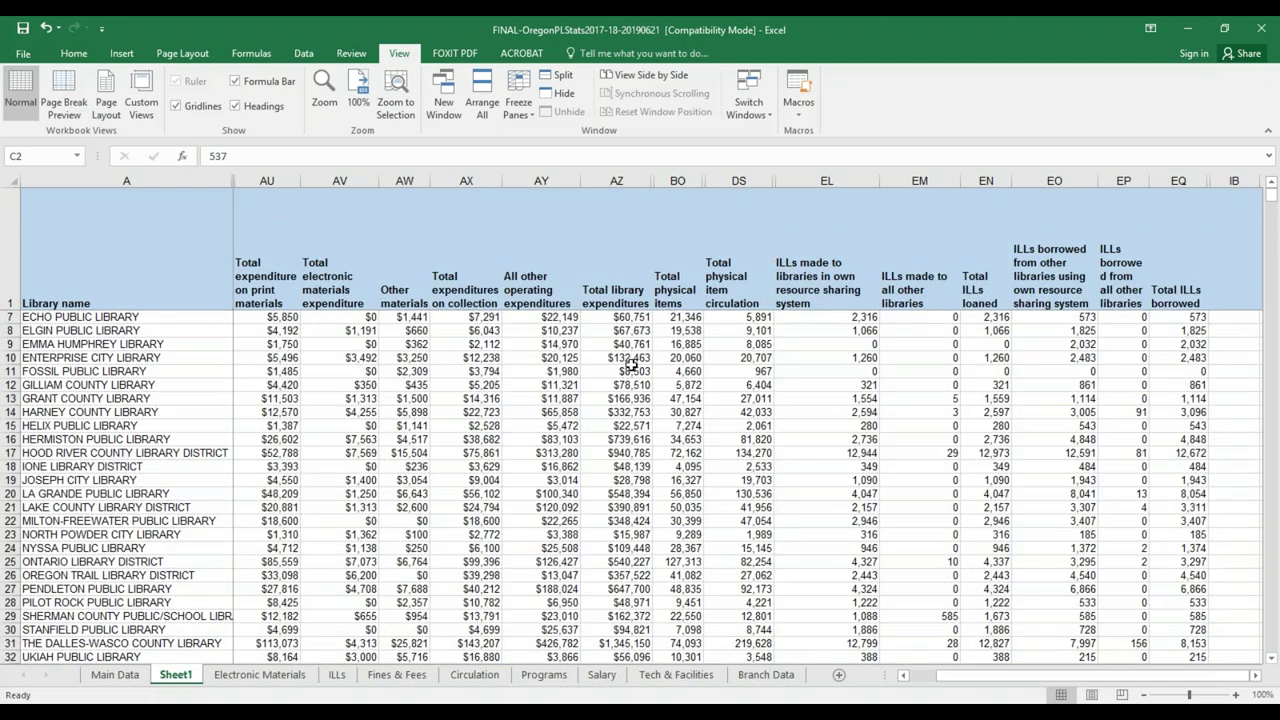
{"action": "scroll", "coordinate": [631, 365], "scroll_direction": "up", "scroll_amount": 2}
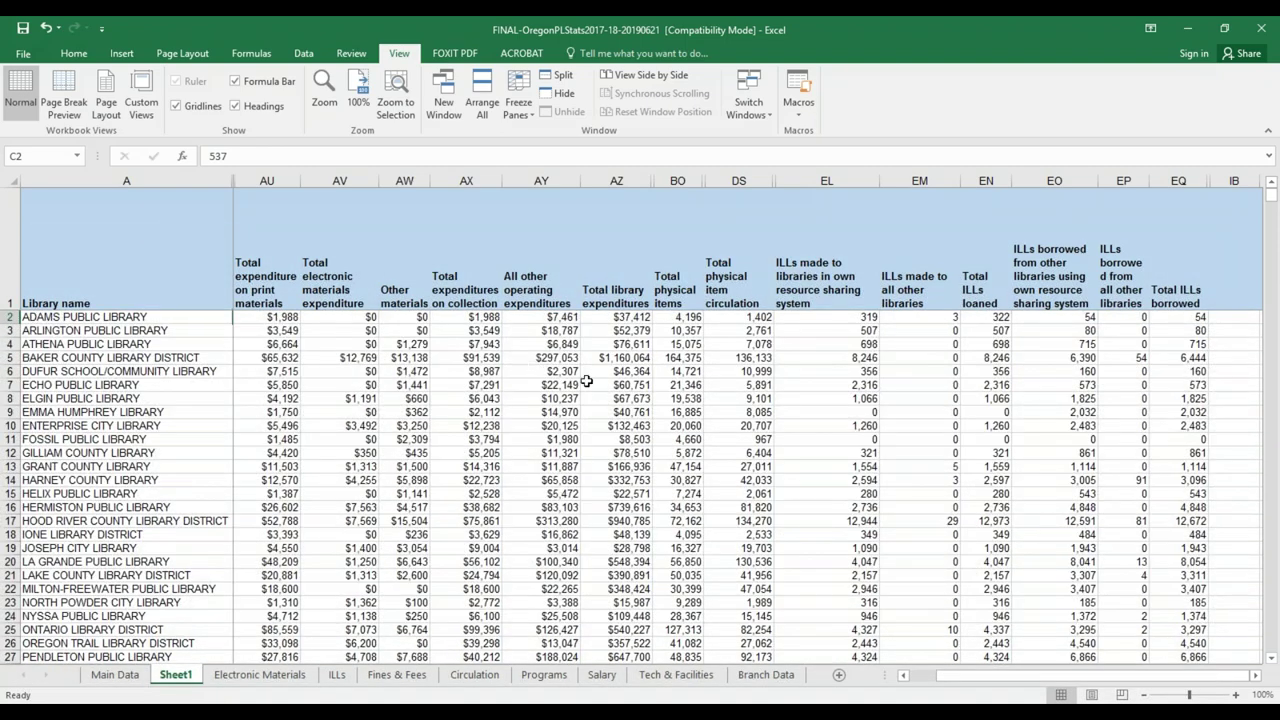
{"action": "scroll", "coordinate": [636, 552], "scroll_direction": "down", "scroll_amount": 3}
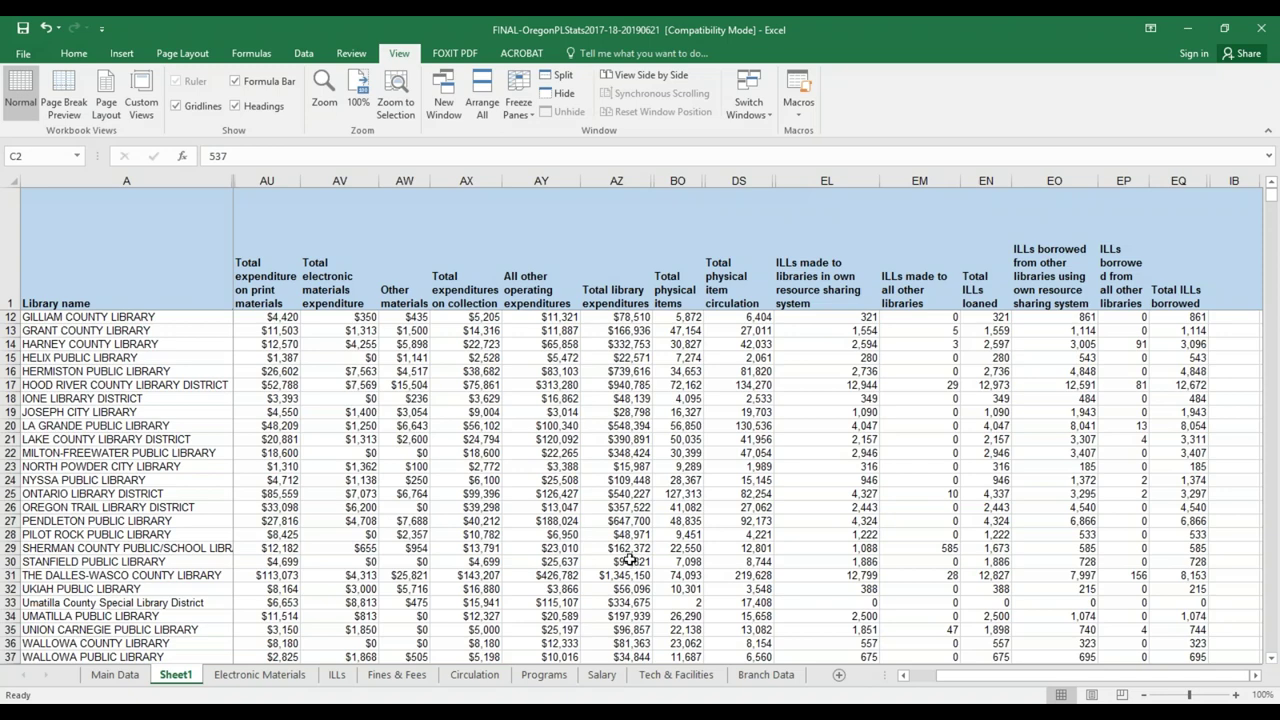
{"action": "scroll", "coordinate": [565, 550], "scroll_direction": "down", "scroll_amount": 2}
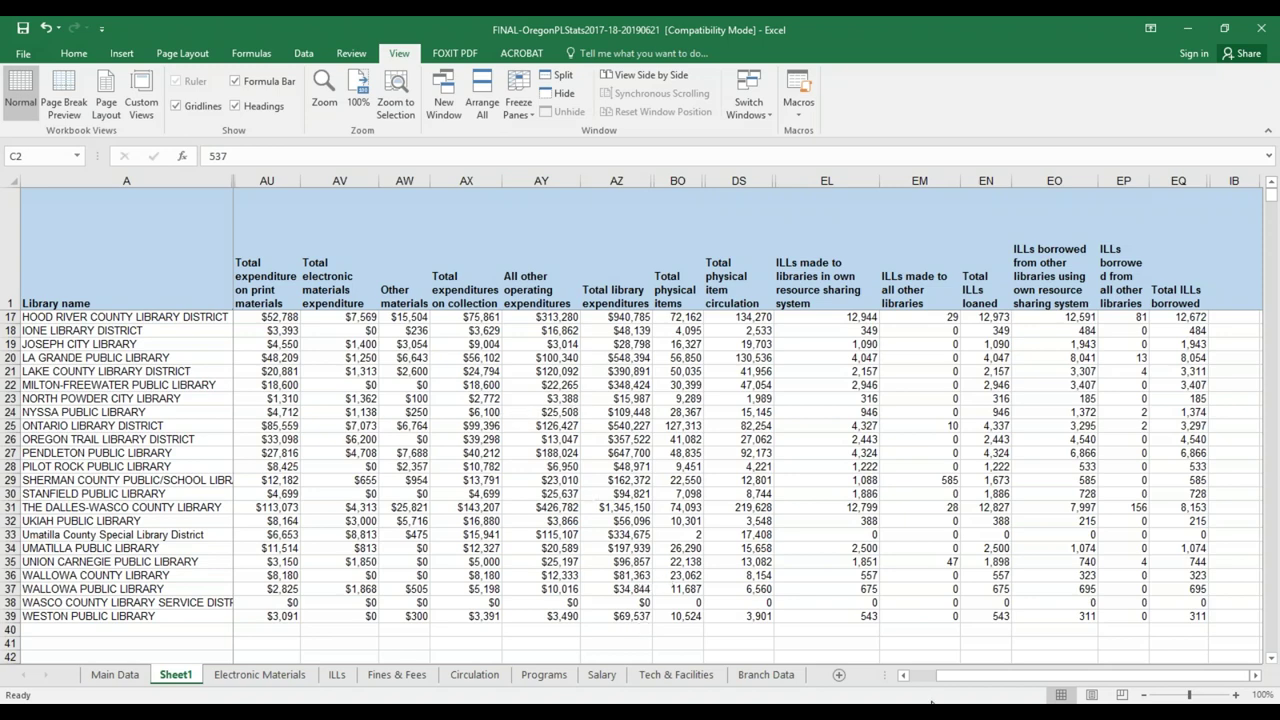
Switch to the Word document and enter N under INCLUDE YES/NO for the Annual operating budget row.
{"action": "key", "text": "alt+Tab"}
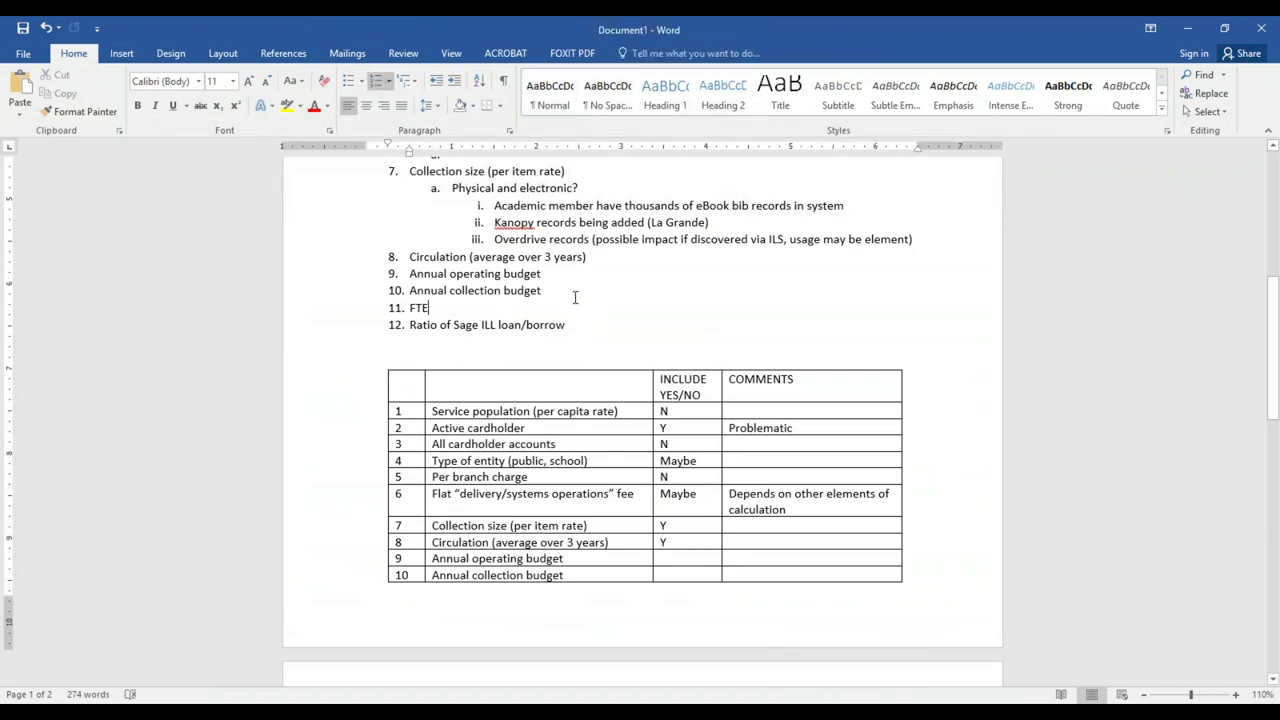
{"action": "left_click", "coordinate": [678, 565]}
{"action": "type", "text": "Y"}
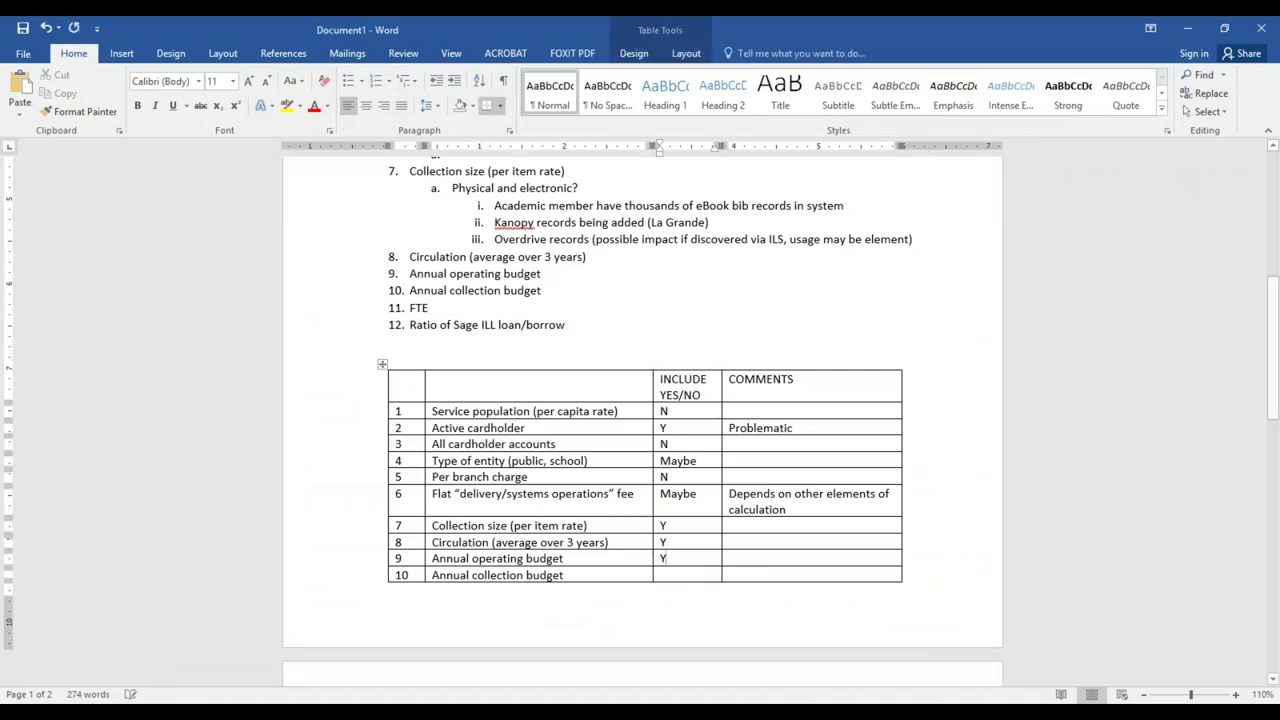
{"action": "key", "text": "BackSpace"}
{"action": "type", "text": "N"}
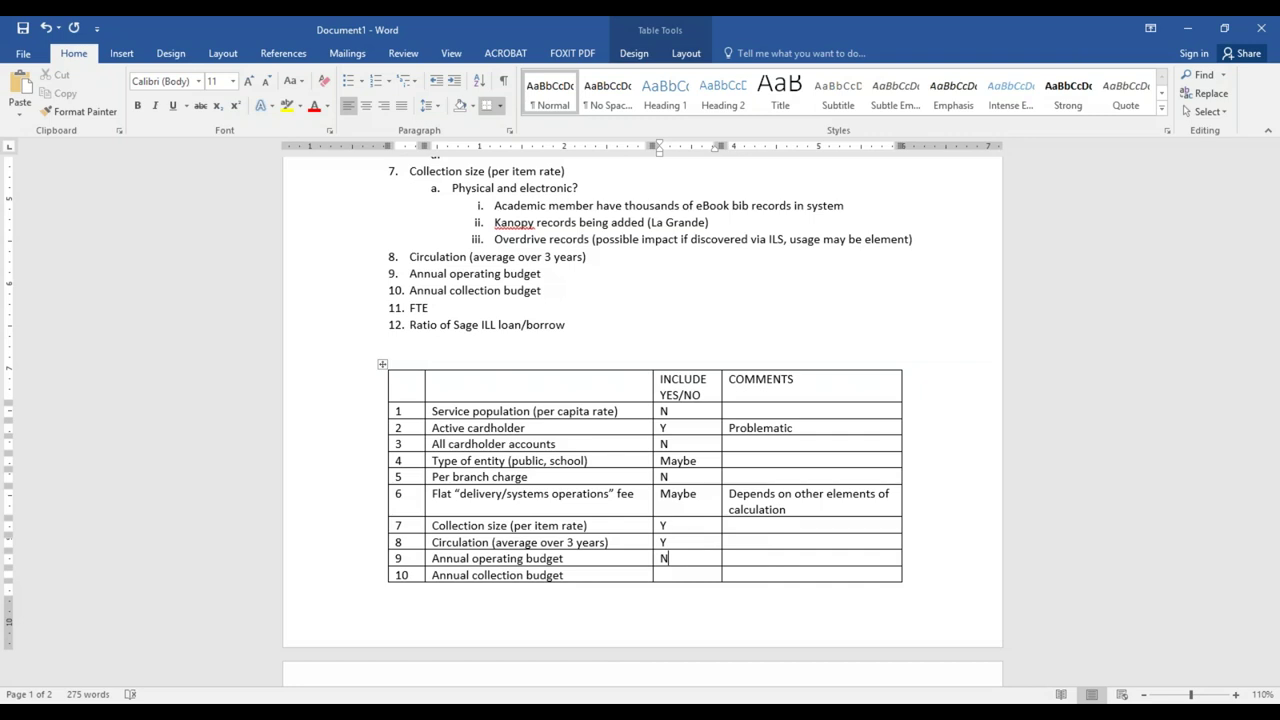
Enter Y under INCLUDE YES/NO for the Annual collection budget row, with the comment "Tied more to system use".
{"action": "left_click", "coordinate": [660, 575]}
{"action": "type", "text": "Y"}
{"action": "key", "text": "Tab"}
{"action": "type", "text": "t"}
{"action": "key", "text": "BackSpace"}
{"action": "type", "text": "Tied rore to use o"}
{"action": "key", "text": "BackSpace"}
{"action": "key", "text": "BackSpace"}
{"action": "key", "text": "BackSpace"}
{"action": "key", "text": "BackSpace"}
{"action": "key", "text": "BackSpace"}
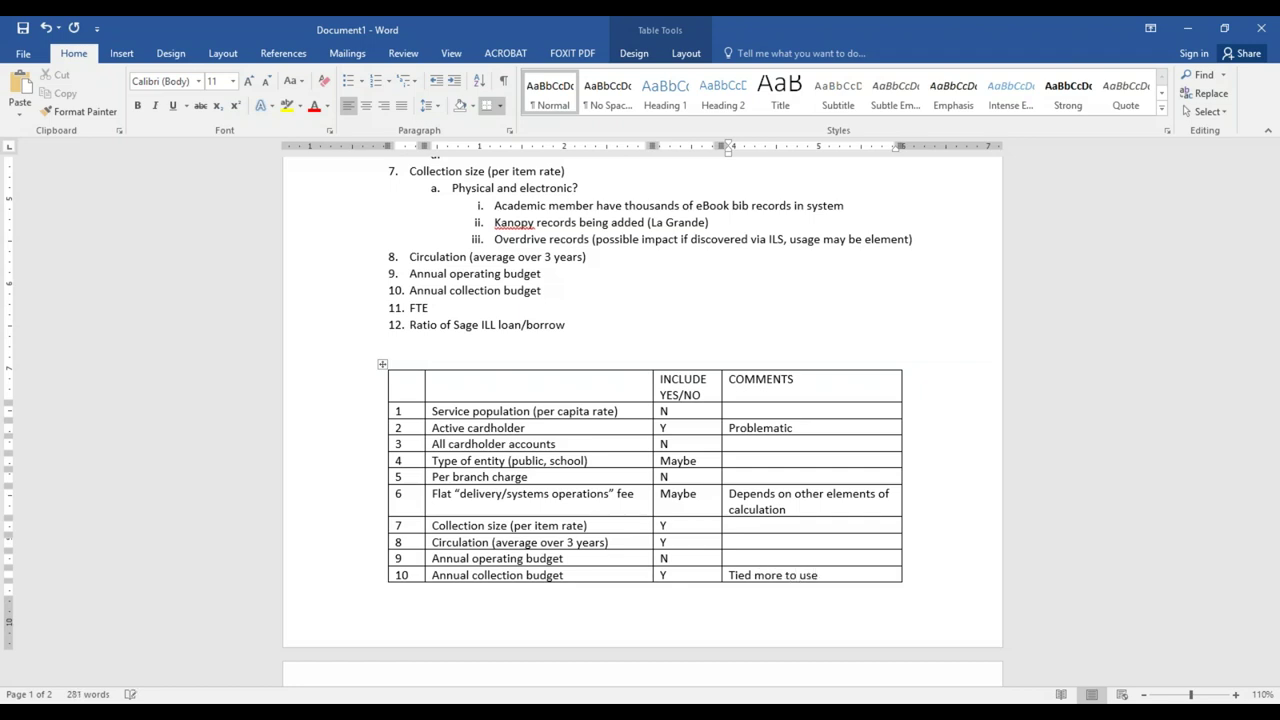
{"action": "type", "text": "system use"}
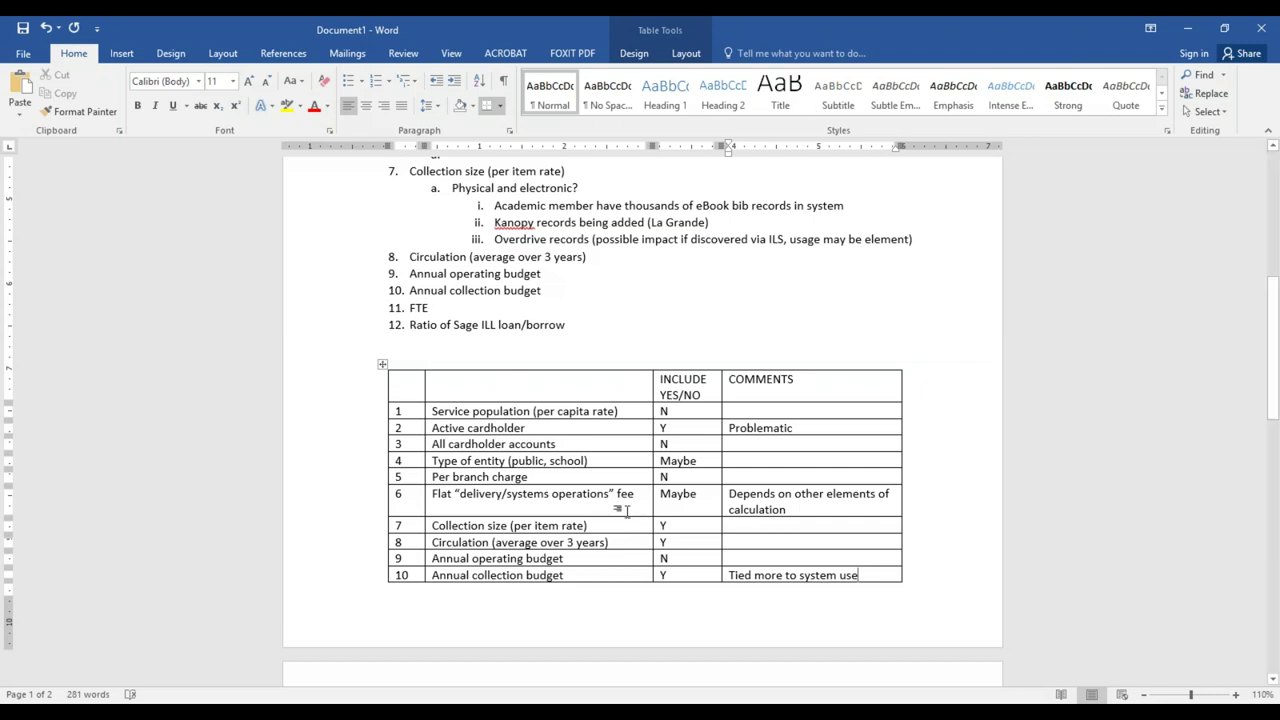
Switch to the FINAL-OregonPLStats2017-18 workbook in Excel and review the library statistics on Sheet1.
{"action": "scroll", "coordinate": [663, 540], "scroll_direction": "down", "scroll_amount": 1}
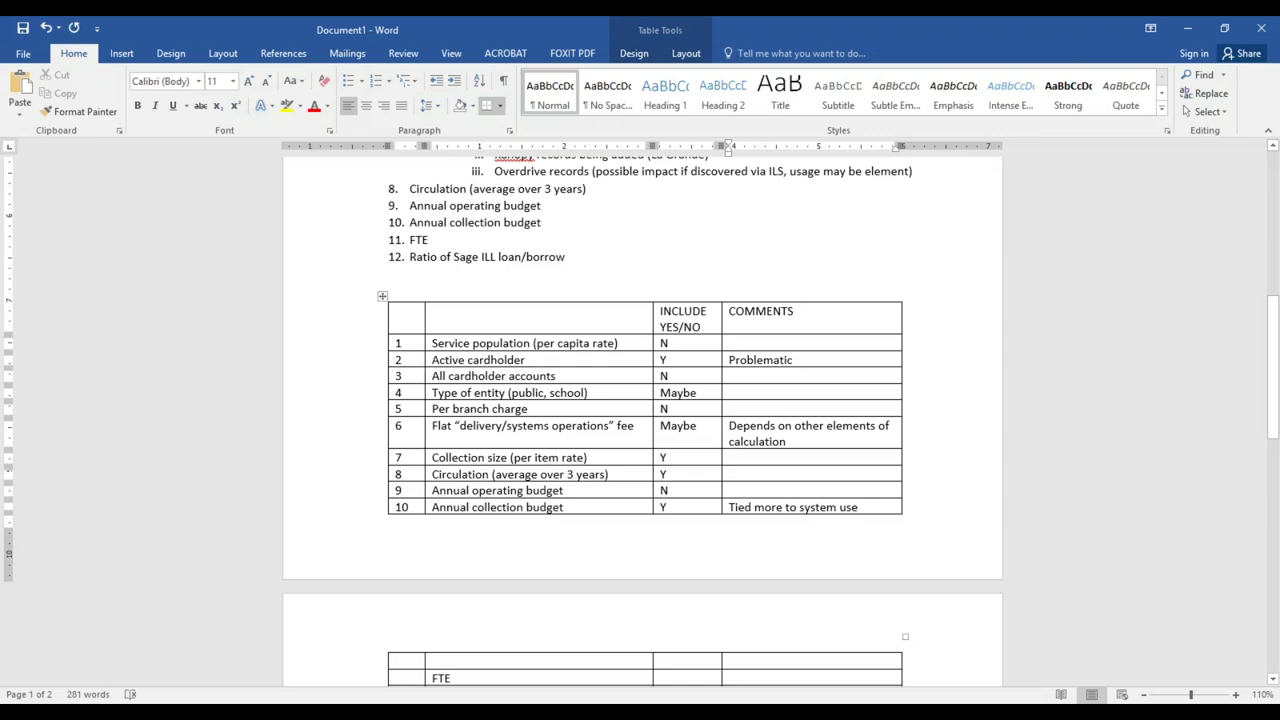
{"action": "mouse_move", "coordinate": [880, 712]}
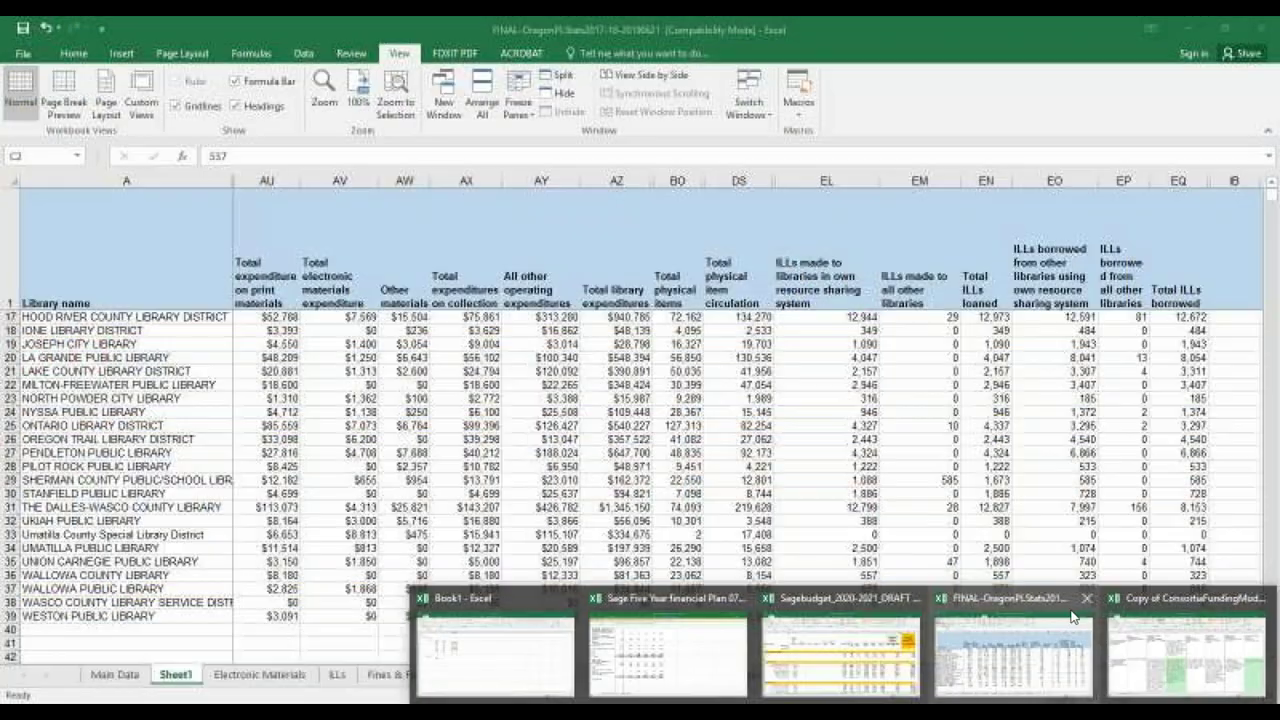
{"action": "left_click", "coordinate": [1053, 608]}
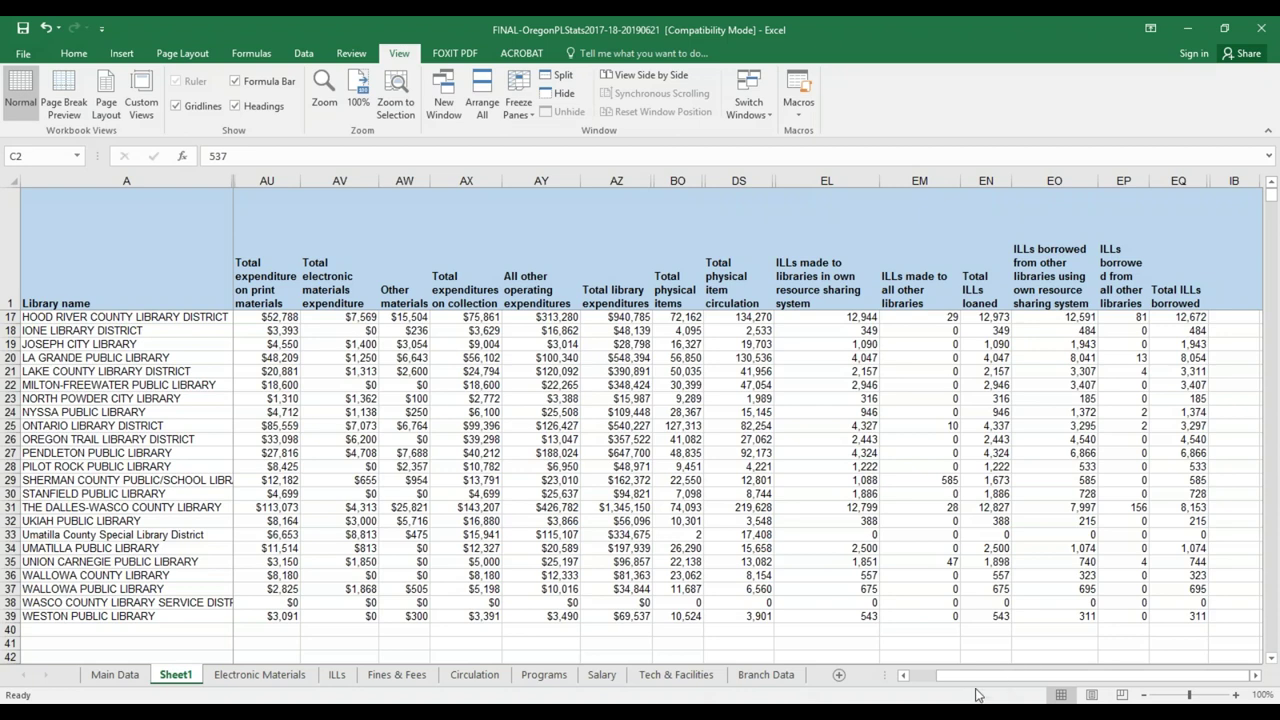
Switch back to the Word document and number the FTE row 11 and the Ratio of Sage ILL loan/borrow row 12.
{"action": "mouse_move", "coordinate": [530, 719]}
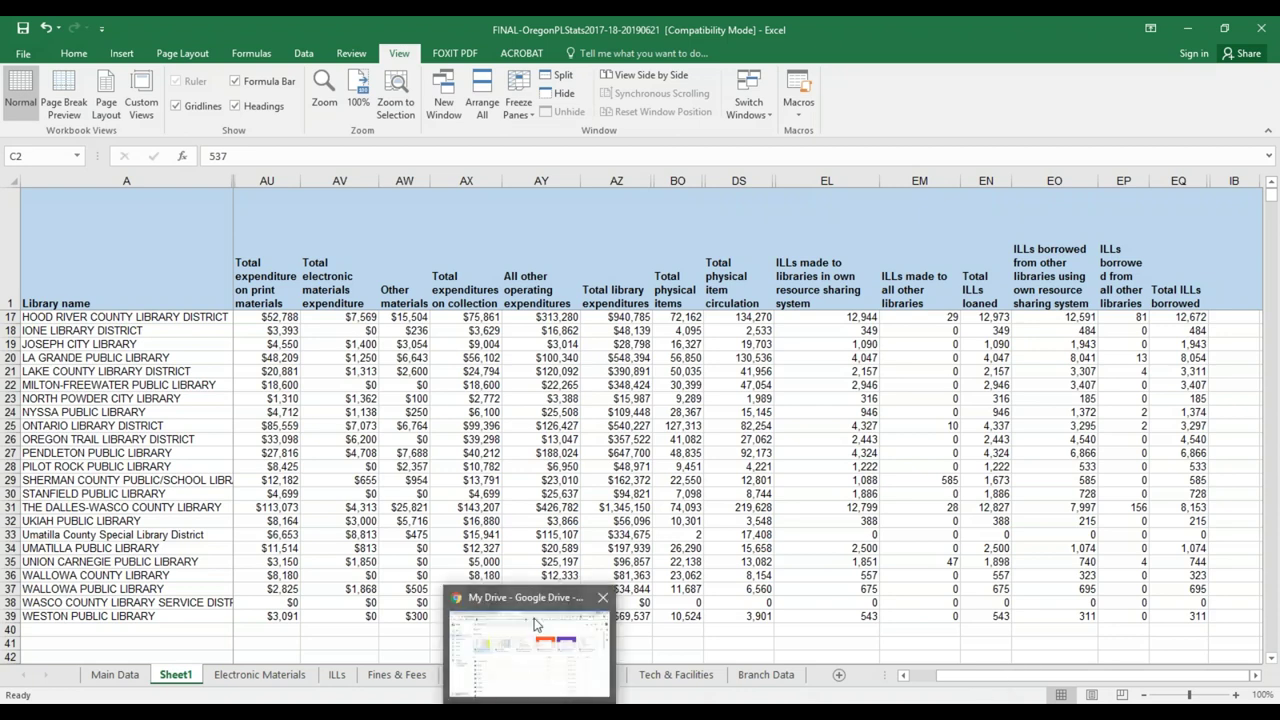
{"action": "mouse_move", "coordinate": [920, 719]}
{"action": "left_click", "coordinate": [920, 640]}
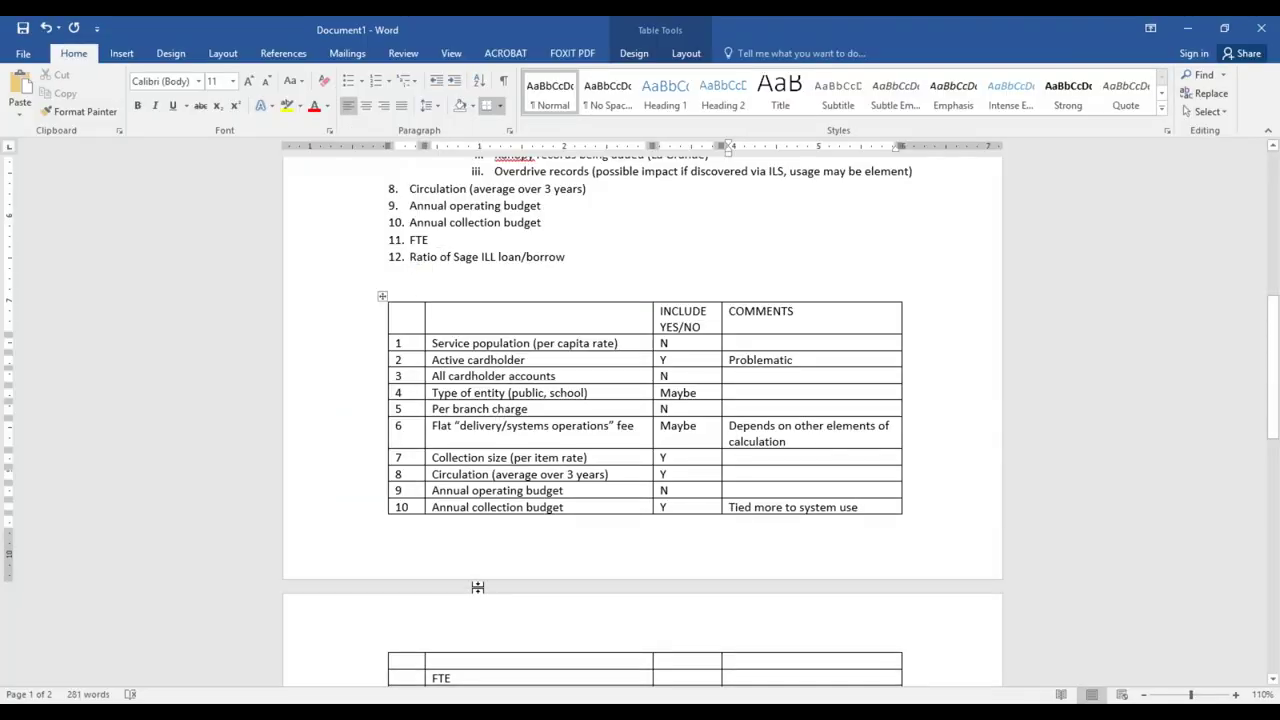
{"action": "left_click", "coordinate": [418, 673]}
{"action": "type", "text": "11"}
{"action": "key", "text": "Tab"}
{"action": "key", "text": "Tab"}
{"action": "scroll", "coordinate": [686, 678], "scroll_direction": "down", "scroll_amount": 1}
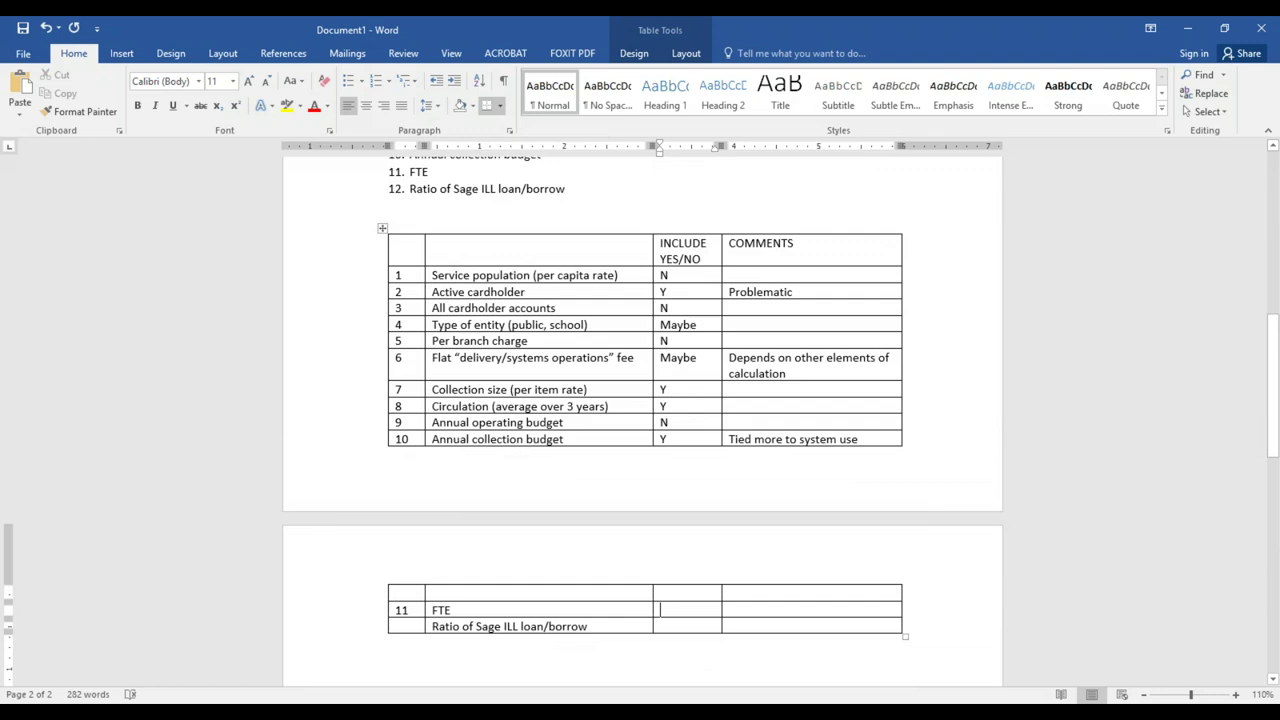
{"action": "left_click", "coordinate": [407, 626]}
{"action": "type", "text": "12"}
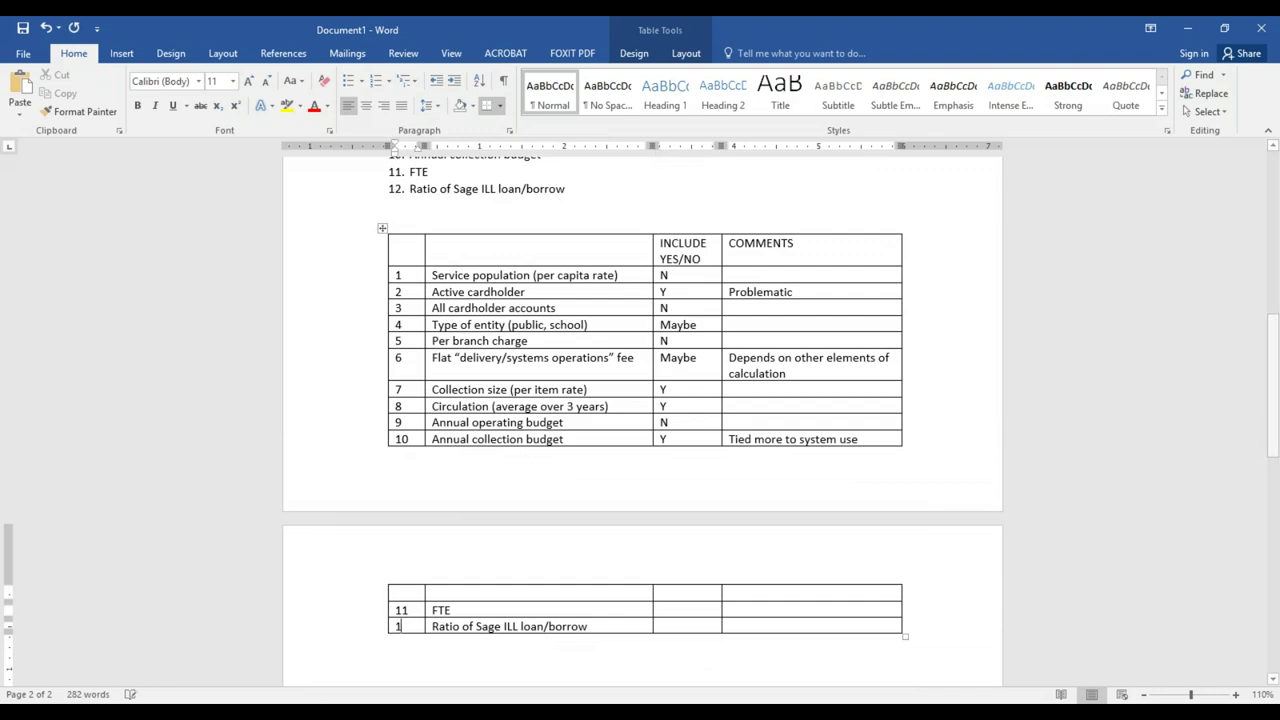
{"action": "left_click", "coordinate": [683, 610]}
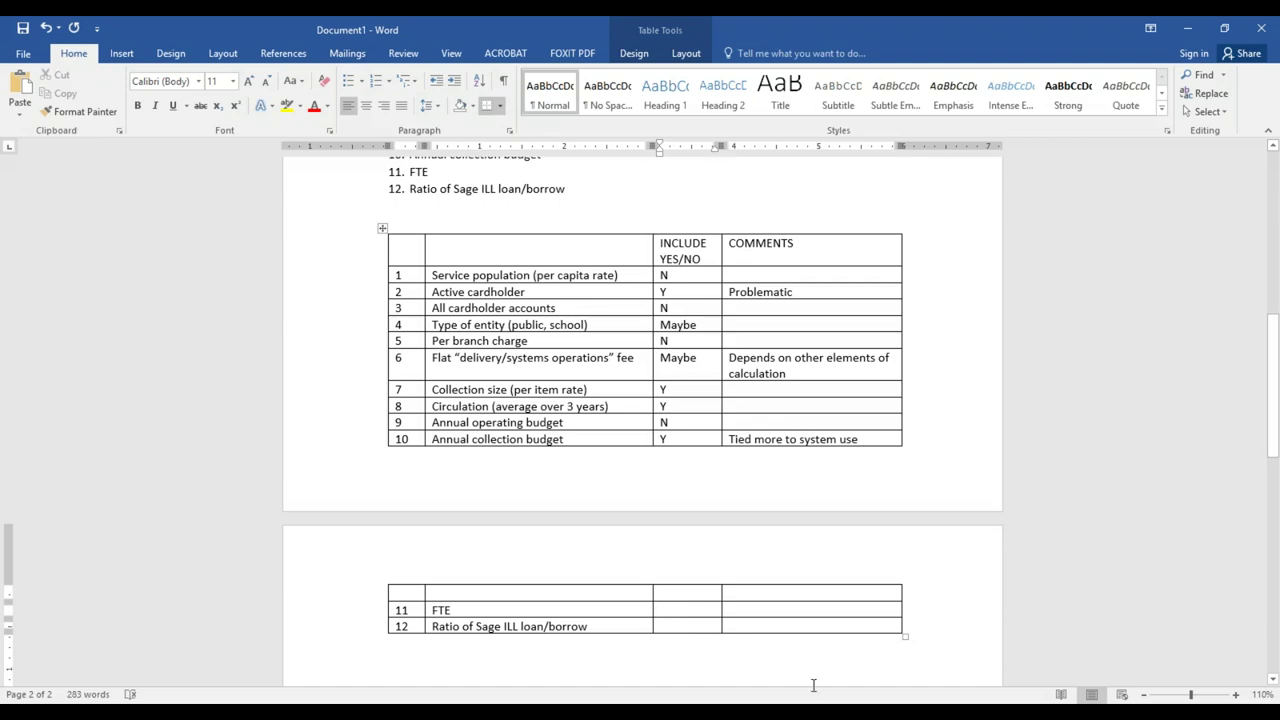
Switch to the Copy of ConsortiaFundingModels workbook in Excel and examine Bibliomation's member fee basis, FTE staffing and participating libraries.
{"action": "left_click", "coordinate": [840, 712]}
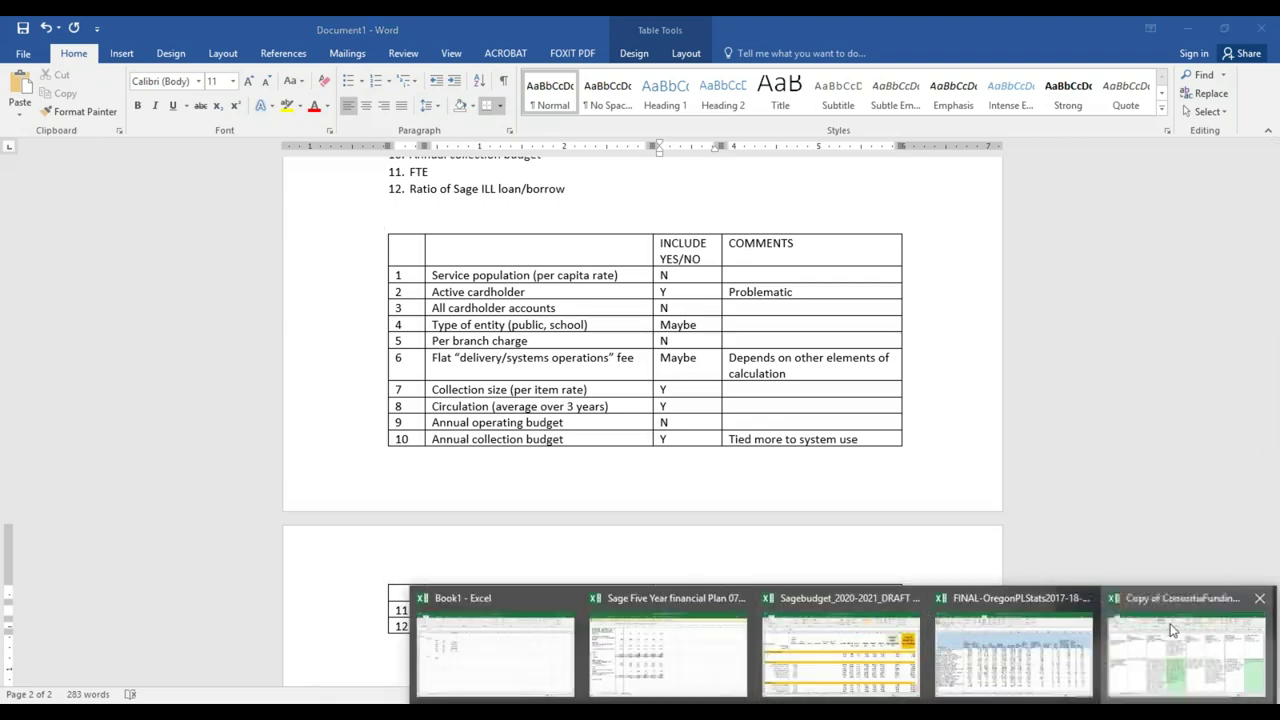
{"action": "left_click", "coordinate": [1173, 629]}
{"action": "left_click", "coordinate": [896, 495]}
{"action": "left_click_drag", "start_coordinate": [896, 675], "coordinate": [998, 648]}
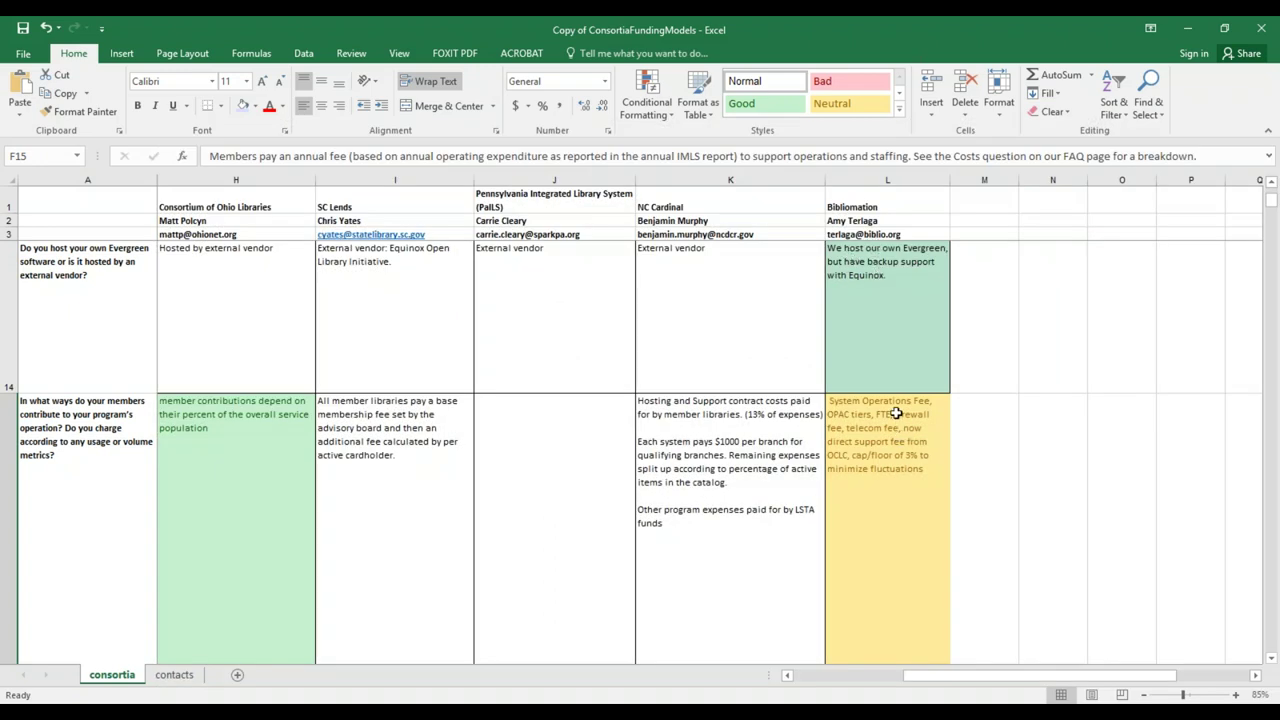
{"action": "left_click", "coordinate": [898, 430]}
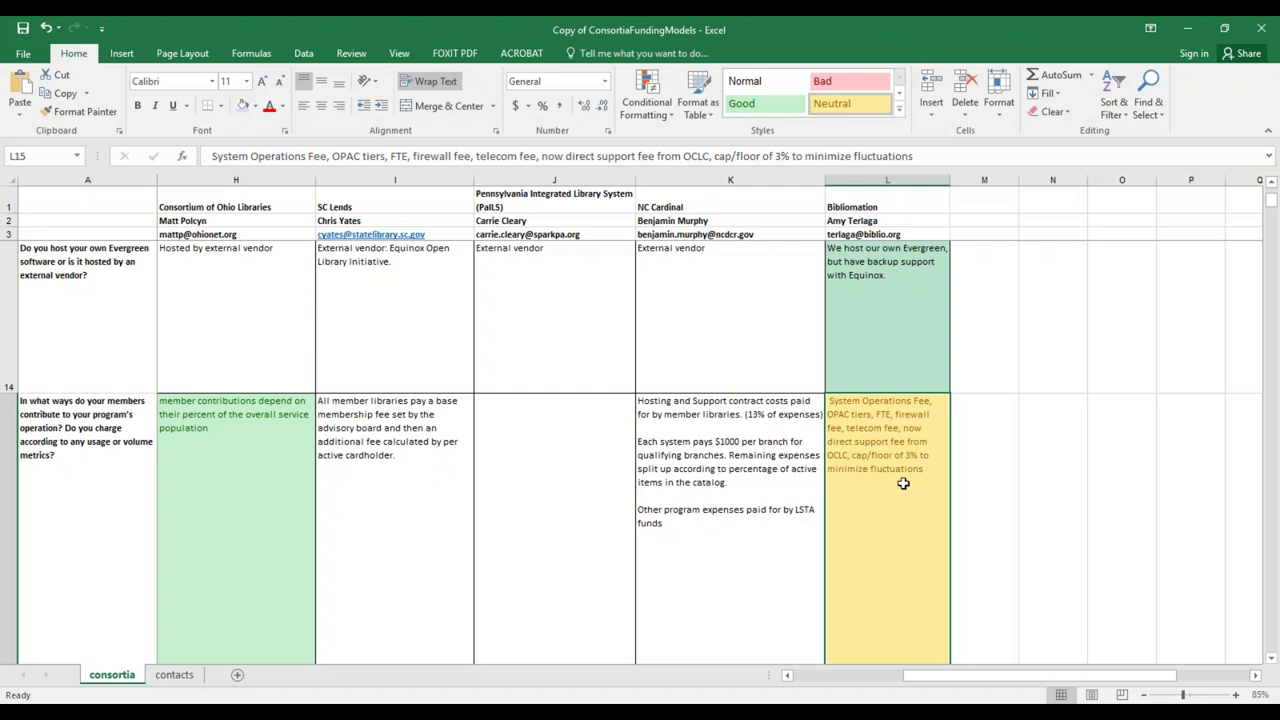
{"action": "scroll", "coordinate": [904, 484], "scroll_direction": "up", "scroll_amount": 3}
{"action": "scroll", "coordinate": [897, 472], "scroll_direction": "up", "scroll_amount": 3}
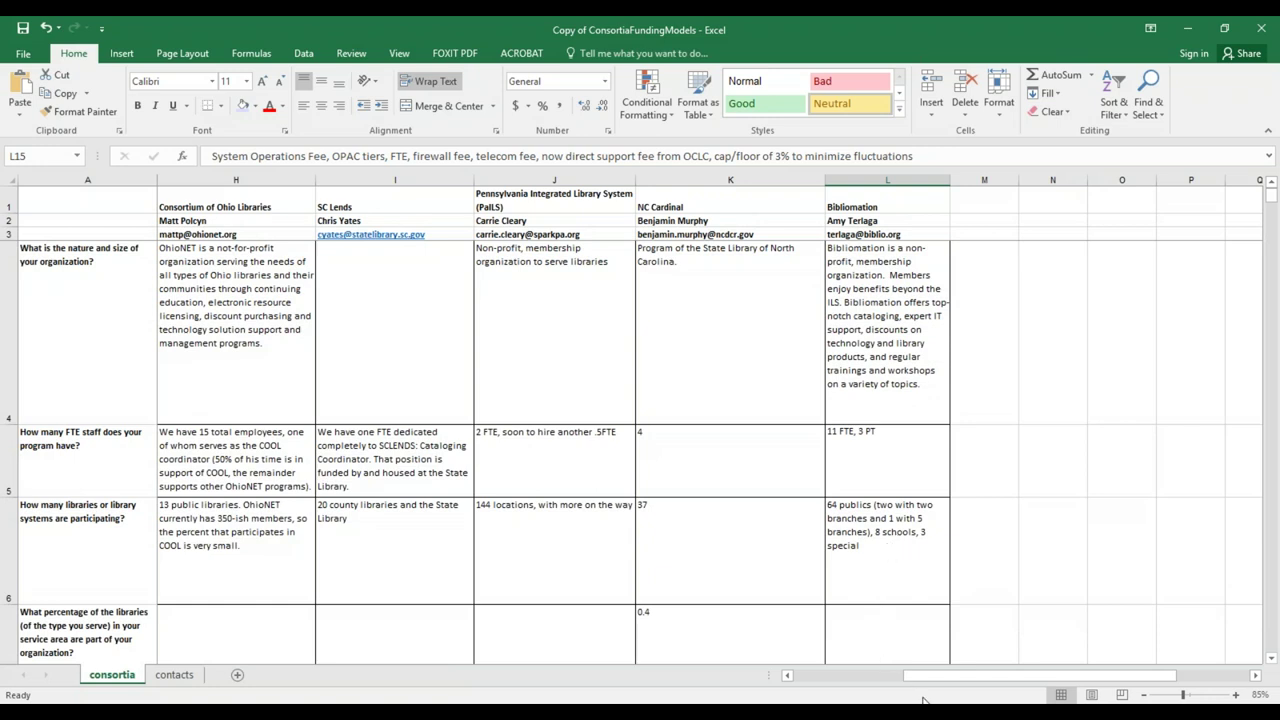
Switch back to Word and add the sub-item "Not good basis for different member types" under FTE in the numbered list.
{"action": "mouse_move", "coordinate": [925, 712]}
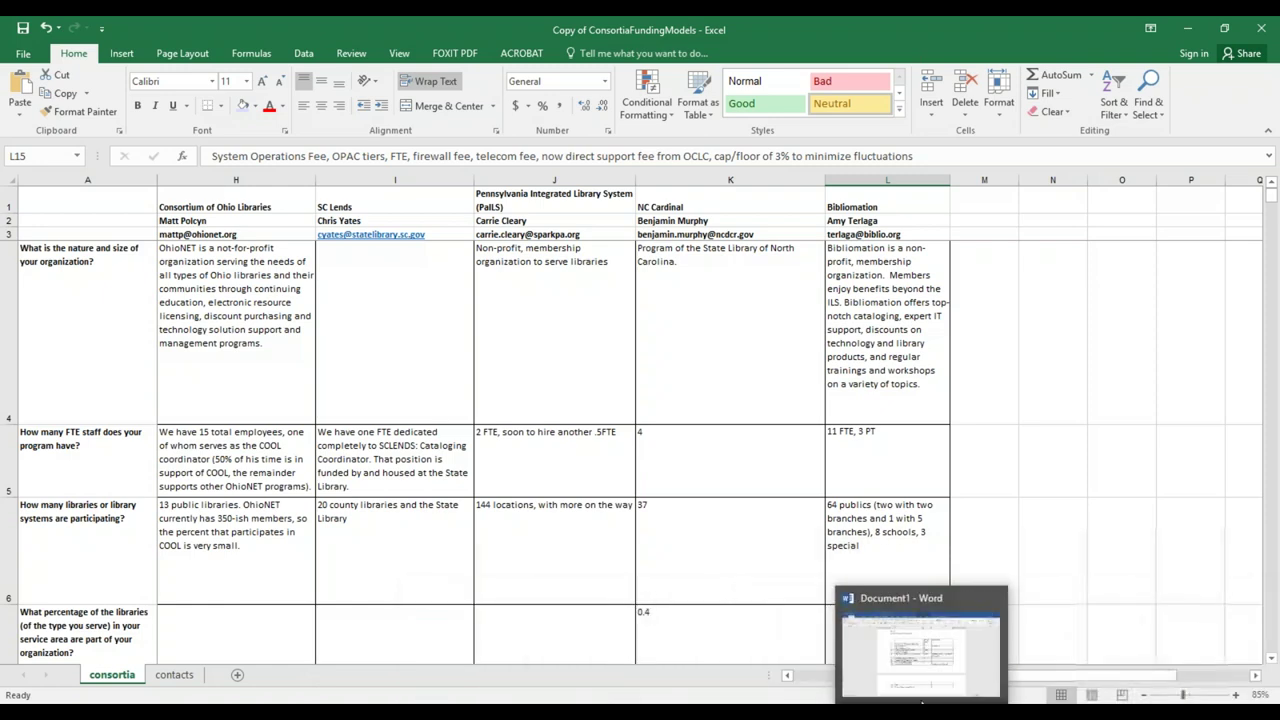
{"action": "left_click", "coordinate": [1143, 712]}
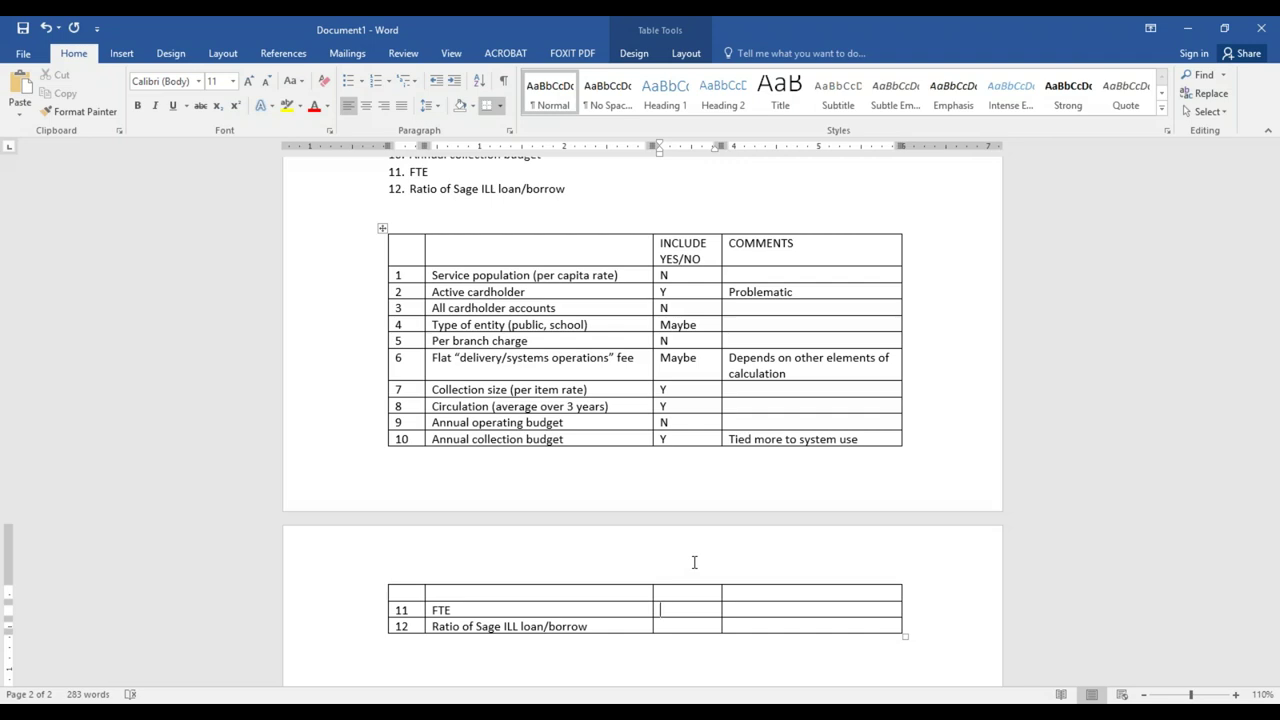
{"action": "left_click", "coordinate": [522, 160]}
{"action": "left_click", "coordinate": [509, 197]}
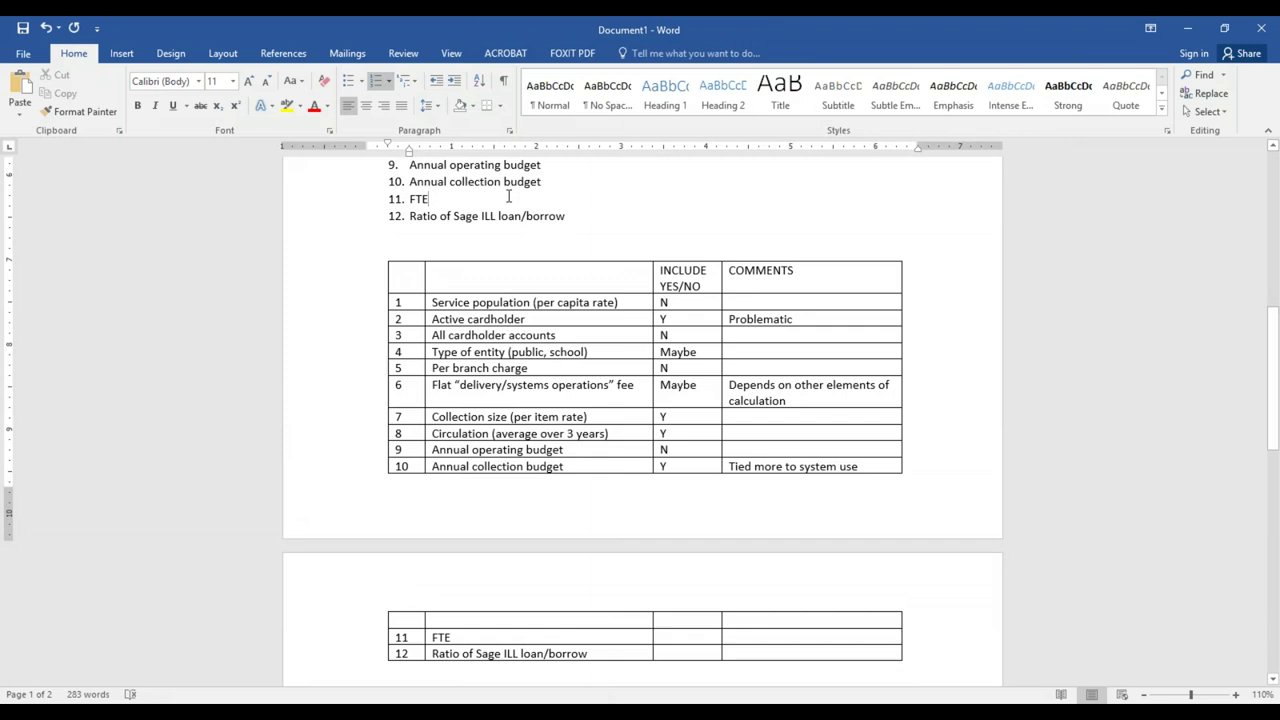
{"action": "key", "text": "Return"}
{"action": "key", "text": "Tab"}
{"action": "type", "text": "Not"}
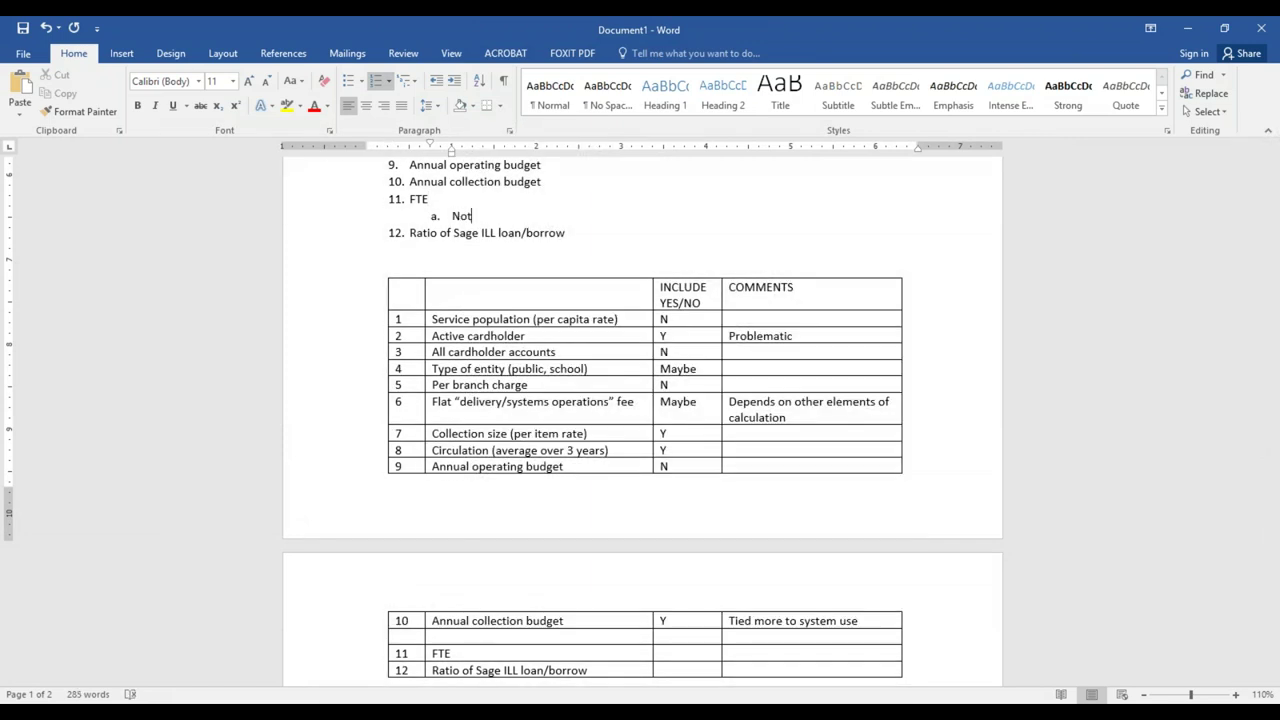
{"action": "type", "text": "good "}
{"action": "type", "text": "a"}
{"action": "key", "text": "BackSpace"}
{"action": "type", "text": "basis for different "}
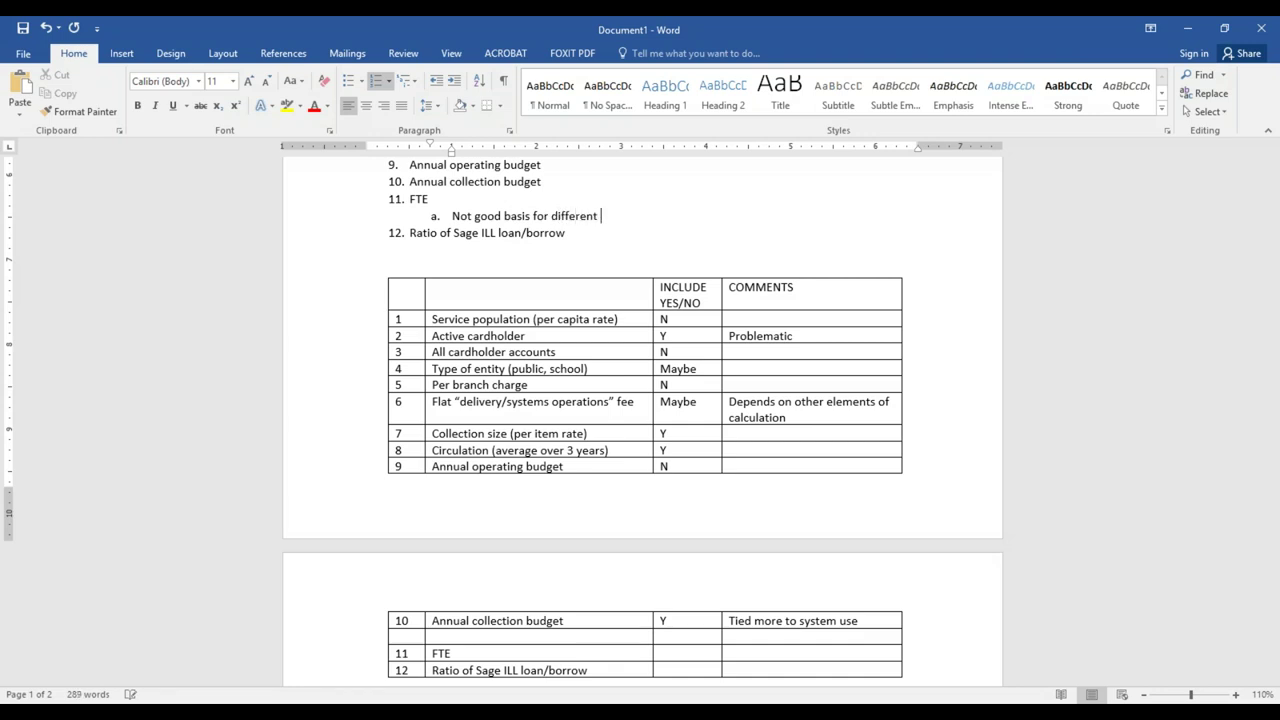
{"action": "type", "text": "member types"}
Delete the blank table row above FTE and enter N under INCLUDE YES/NO for the FTE row.
{"action": "scroll", "coordinate": [570, 330], "scroll_direction": "down", "scroll_amount": 1}
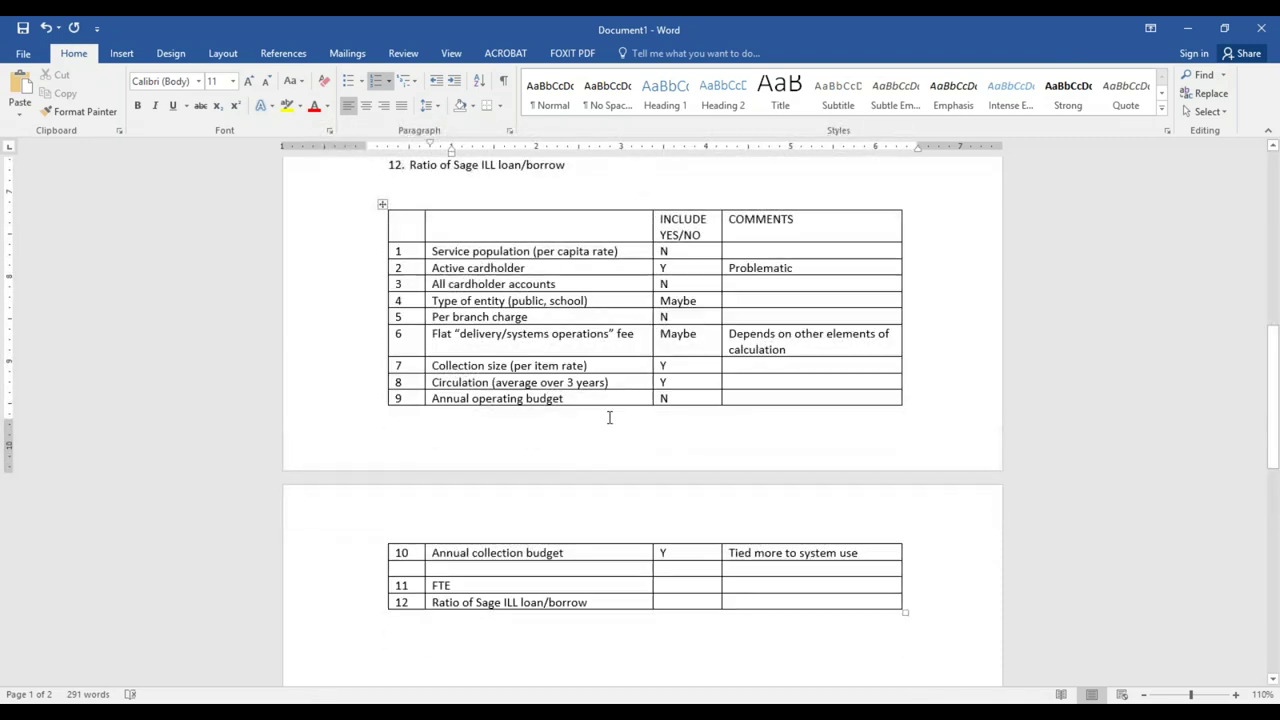
{"action": "left_click", "coordinate": [384, 566]}
{"action": "right_click", "coordinate": [394, 568]}
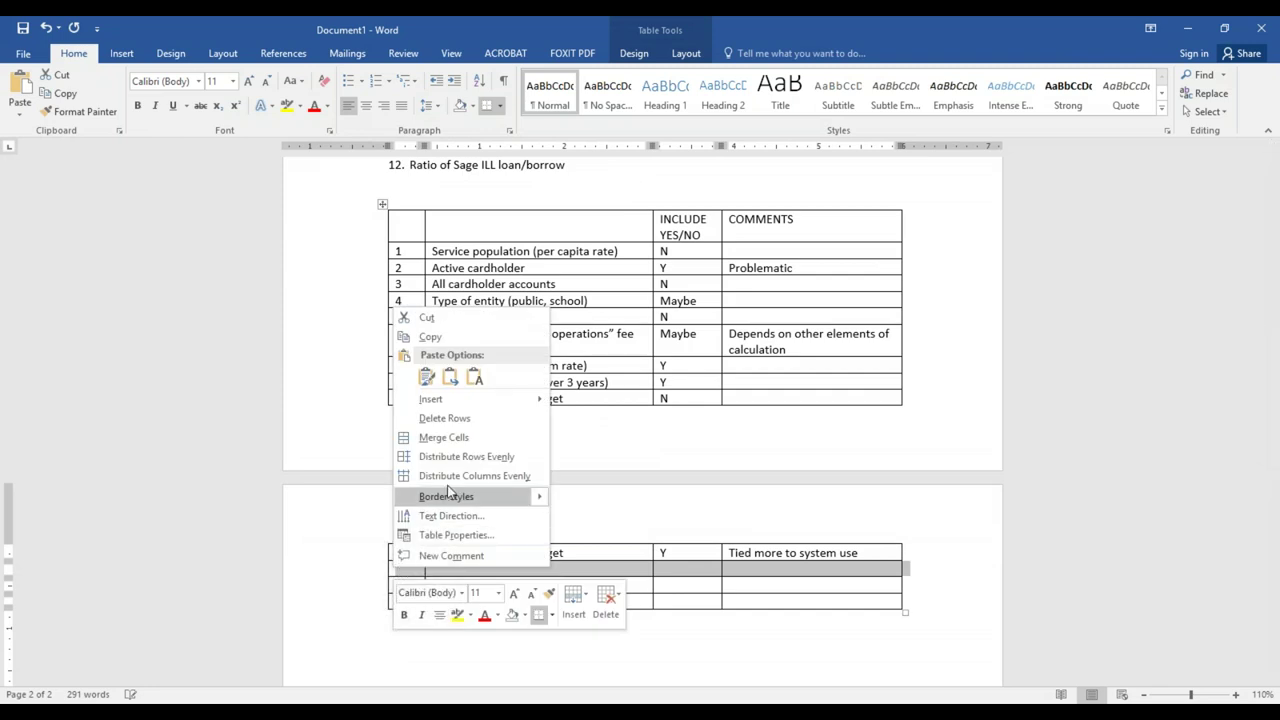
{"action": "left_click", "coordinate": [461, 421]}
{"action": "left_click", "coordinate": [672, 570]}
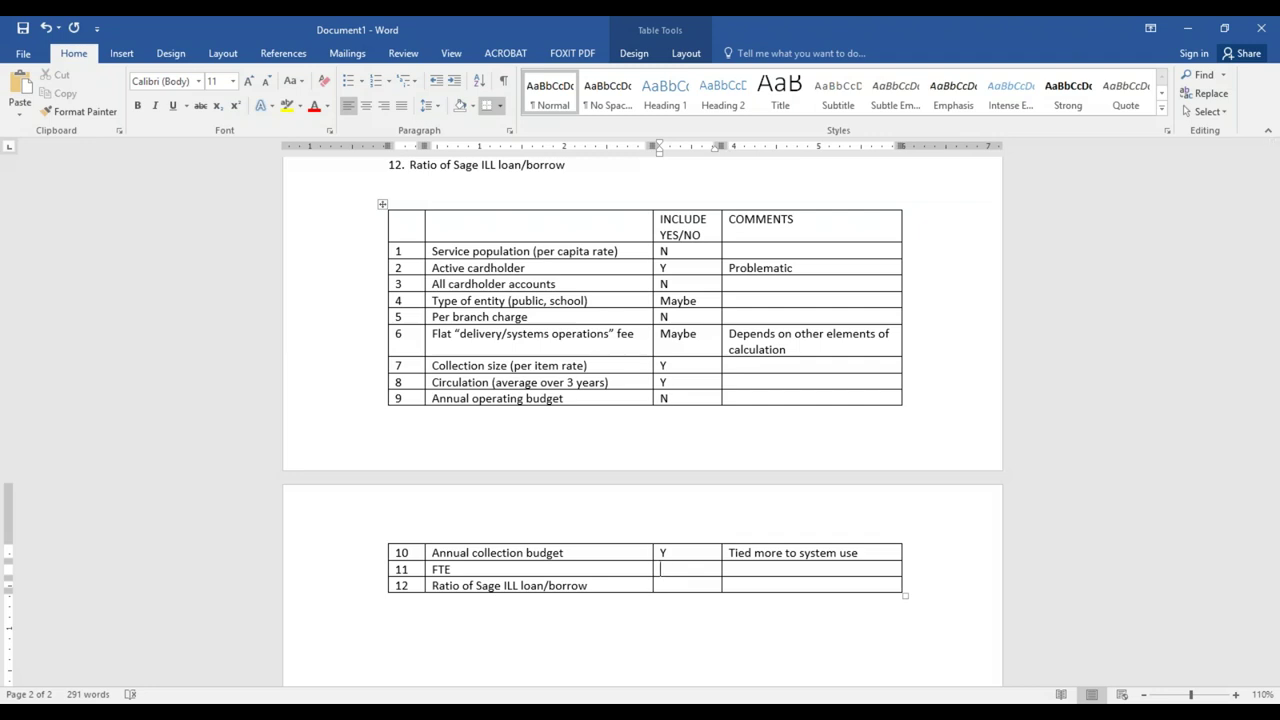
{"action": "type", "text": "N"}
{"action": "left_click", "coordinate": [699, 583]}
Consult the ILL loaned and borrowed columns in the FINAL-OregonPLStats2017-18 workbook in Excel and return to the Word document.
{"action": "mouse_move", "coordinate": [840, 712]}
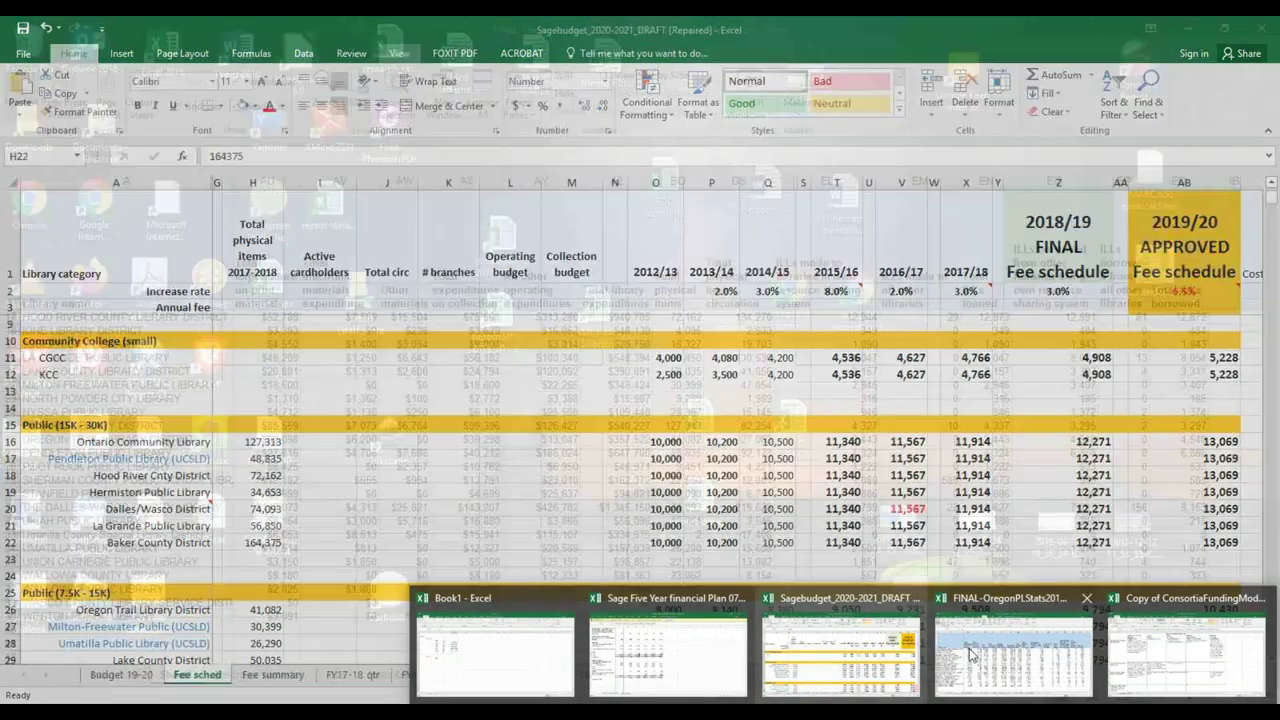
{"action": "mouse_move", "coordinate": [998, 646]}
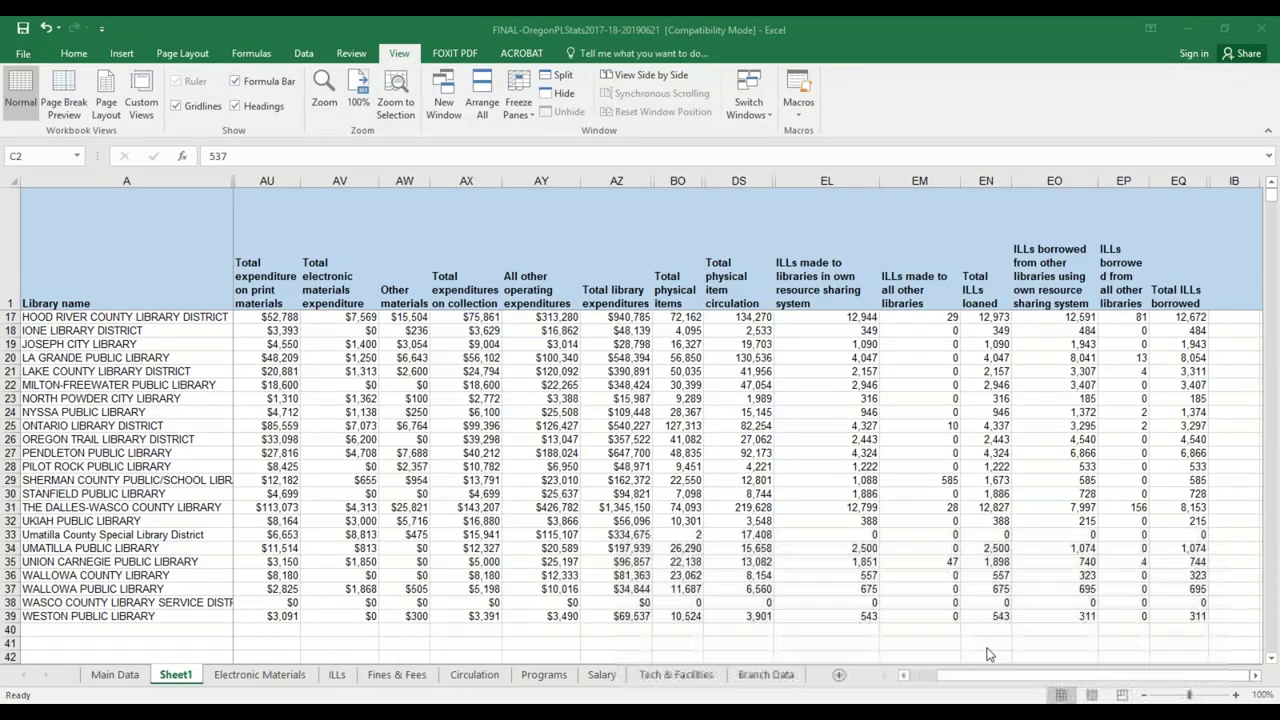
{"action": "left_click", "coordinate": [990, 655]}
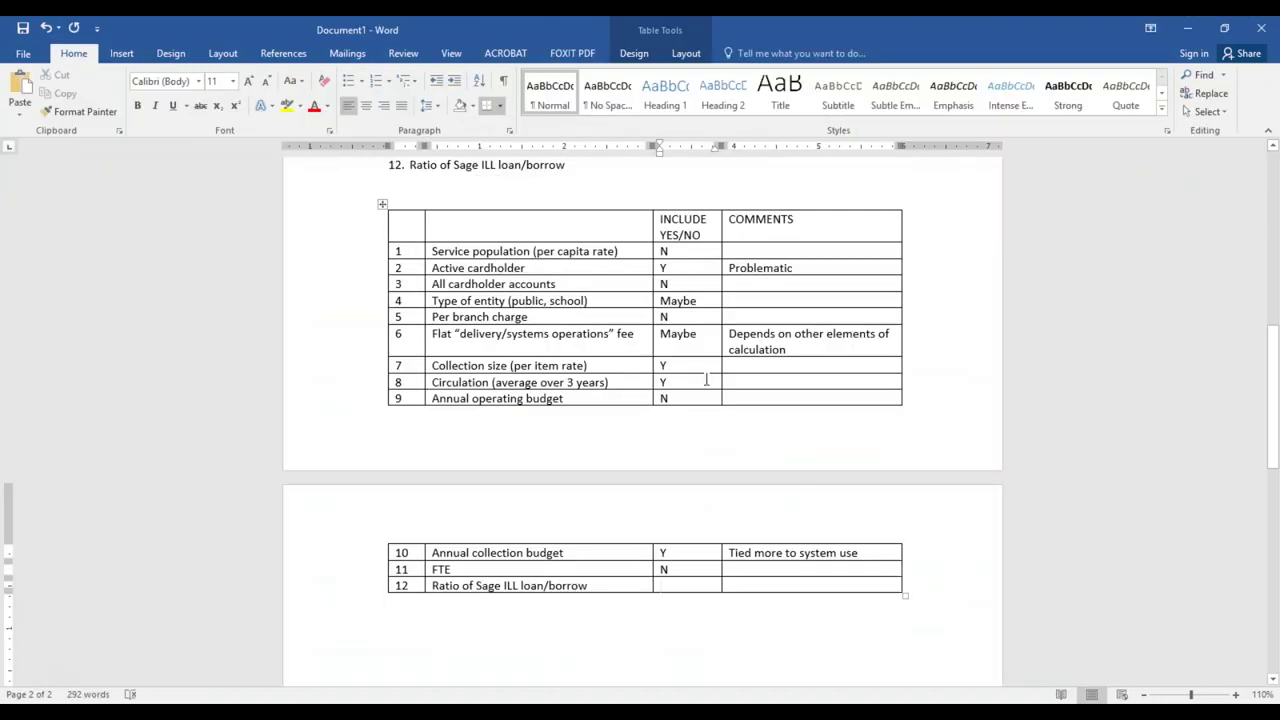
{"action": "scroll", "coordinate": [746, 437], "scroll_direction": "up", "scroll_amount": 2}
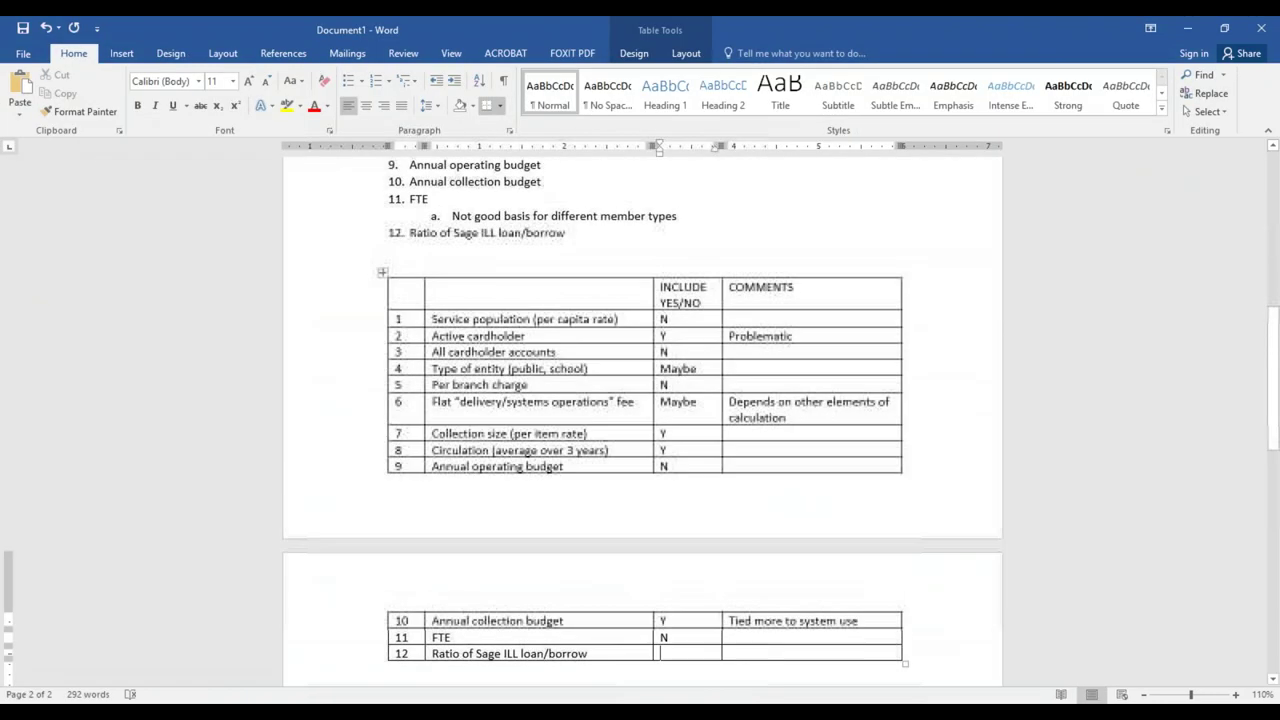
Add a sub-item under Ratio of Sage ILL loan/borrow beginning "Net lender/borrower could negatively impact smaller members but".
{"action": "left_click", "coordinate": [621, 239]}
{"action": "key", "text": "Return"}
{"action": "key", "text": "Tab"}
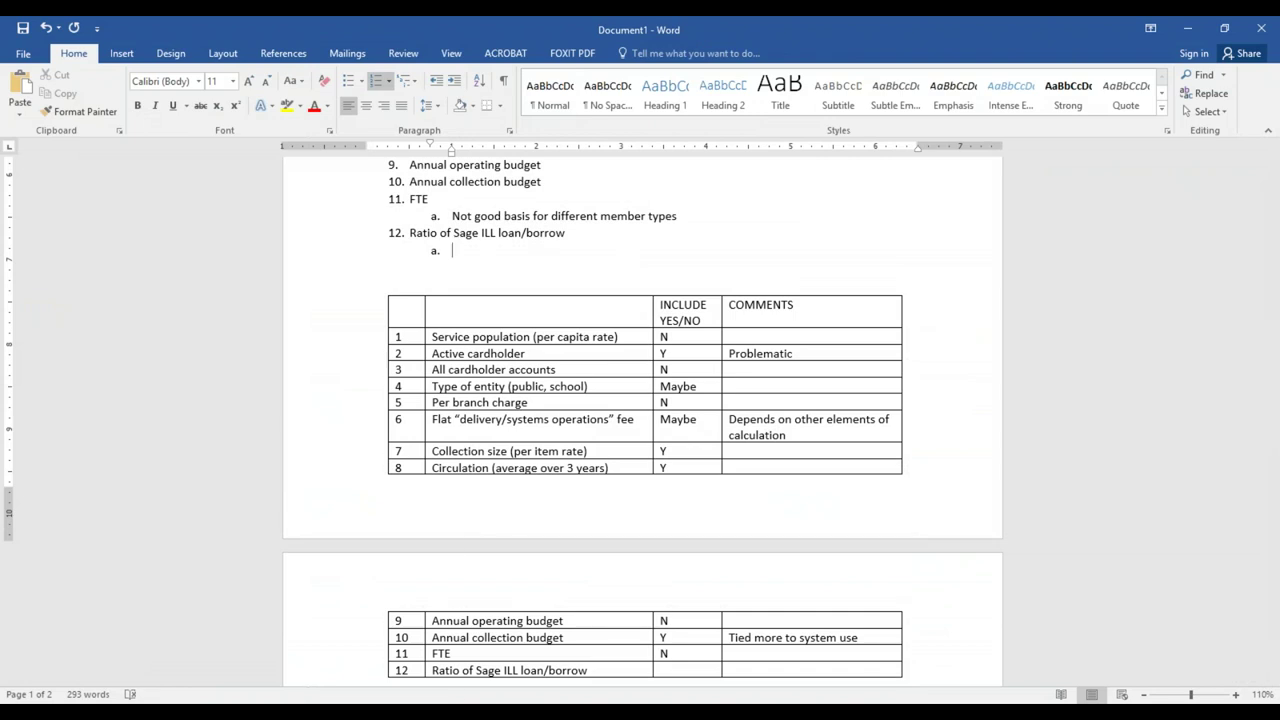
{"action": "type", "text": "Net lender/borrower "}
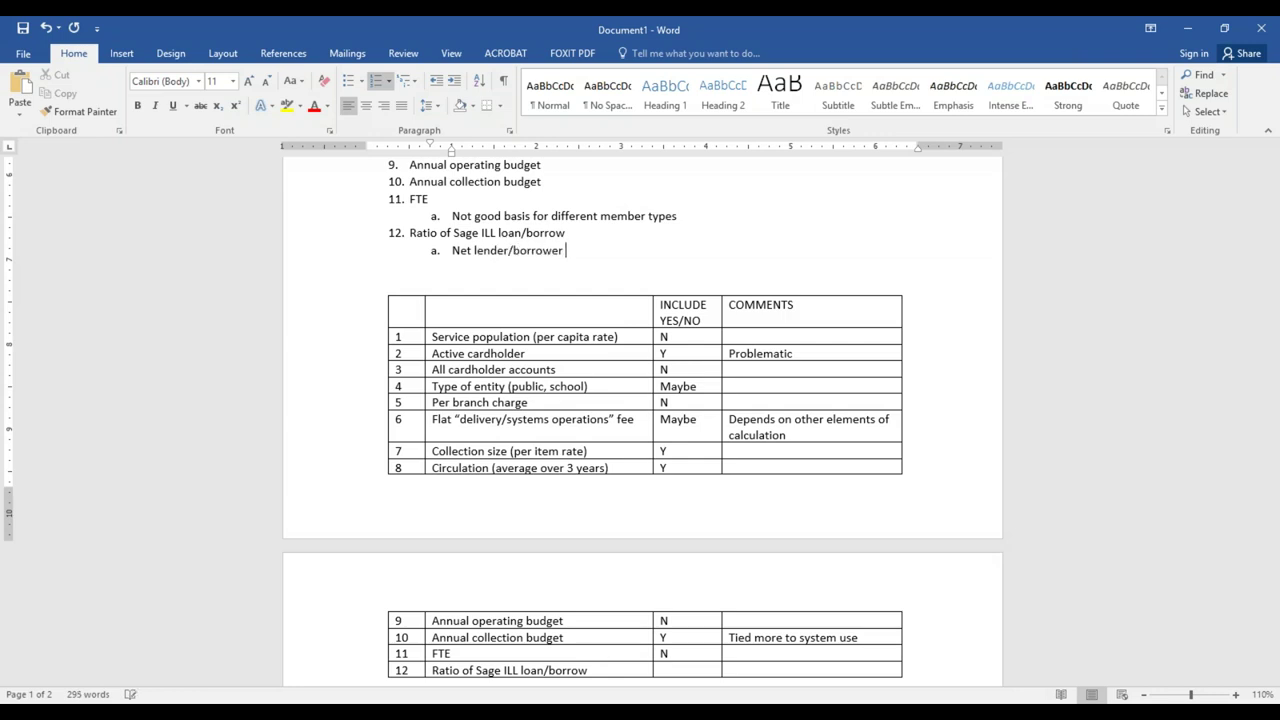
{"action": "type", "text": "could negatively in"}
{"action": "type", "text": "pac"}
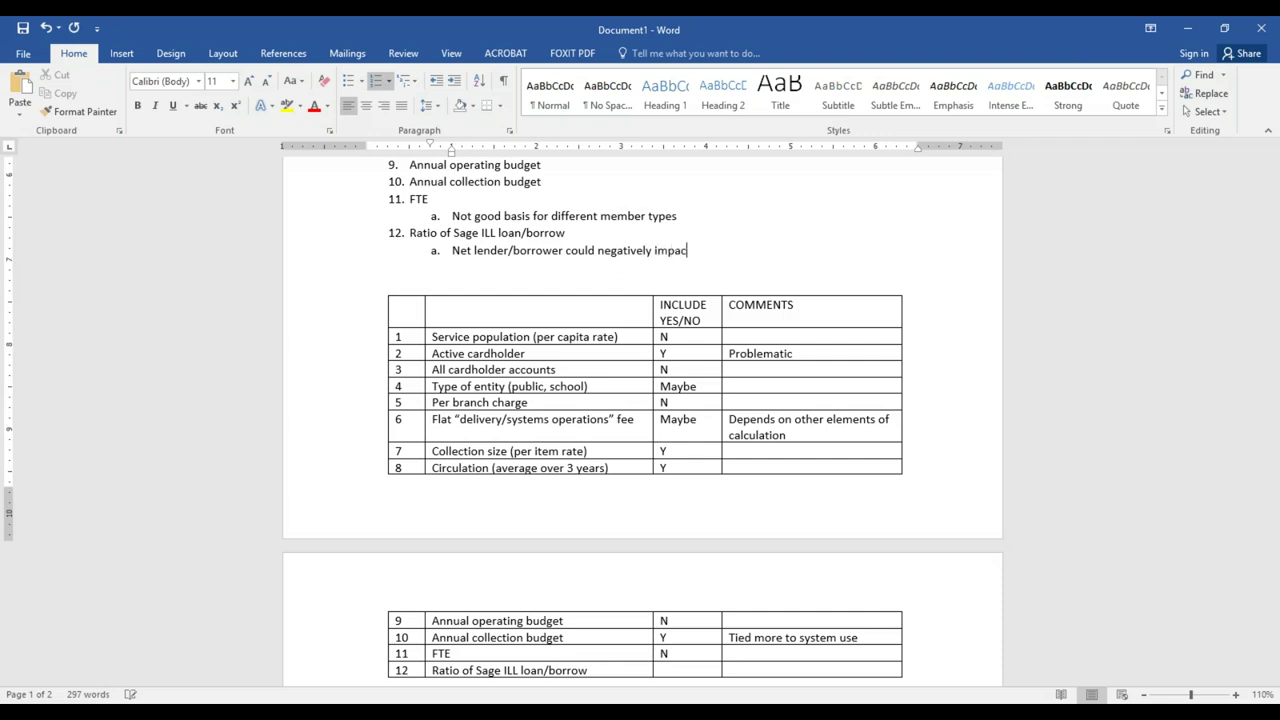
{"action": "type", "text": "t smaller members but"}
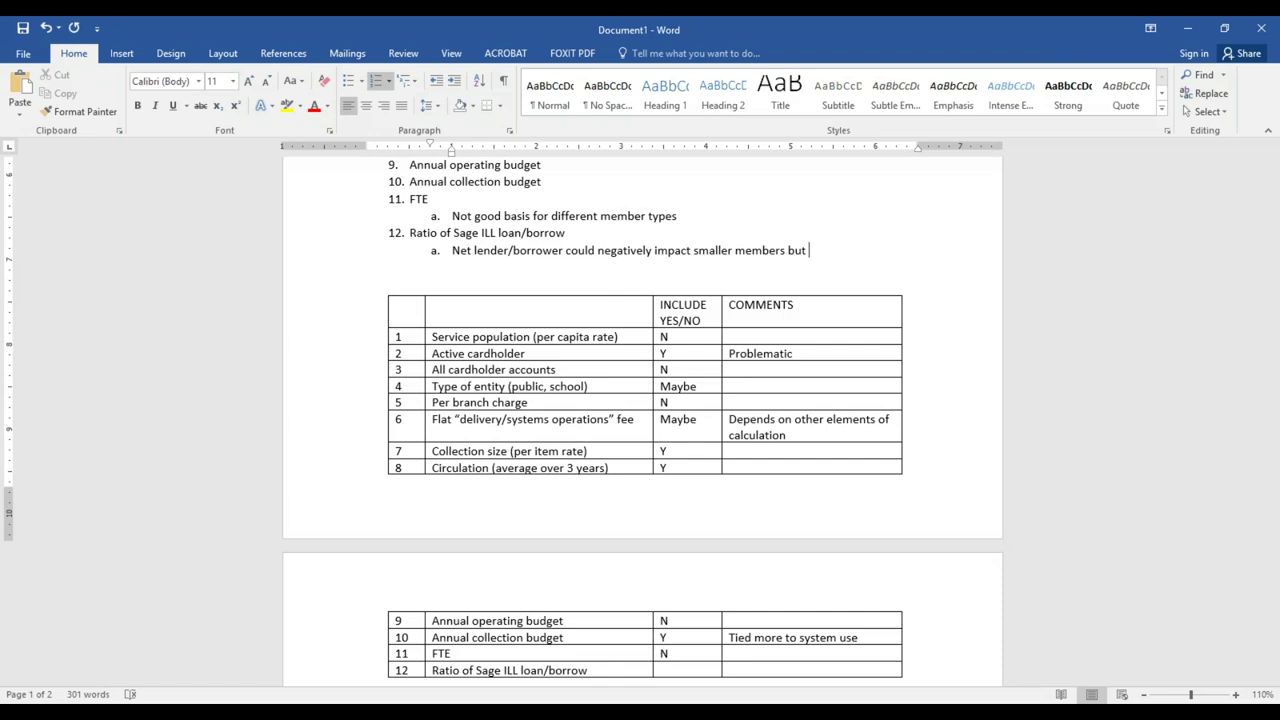
Continue the ILL ratio sub-item with "may incentivize less courier load".
{"action": "type", "text": "may be"}
{"action": "key", "text": "BackSpace"}
{"action": "key", "text": "BackSpace"}
{"action": "key", "text": "BackSpace"}
{"action": "type", "text": "in"}
{"action": "type", "text": "cent"}
{"action": "type", "text": "iva"}
{"action": "key", "text": "BackSpace"}
{"action": "type", "text": "ize"}
{"action": "type", "text": "less courier load"}
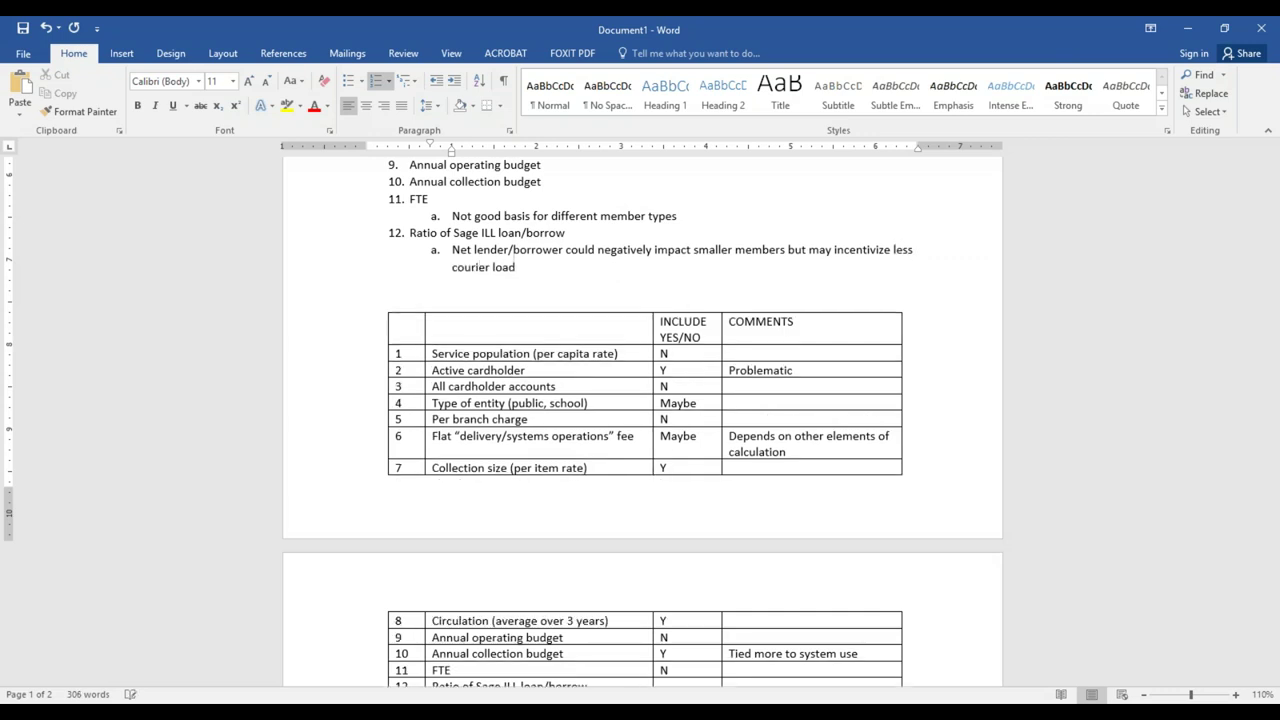
Reword the end of the ILL ratio sub-item to "may incentivize measures to lessen courier load".
{"action": "key", "text": "Up"}
{"action": "key", "text": "End"}
{"action": "key", "text": "ctrl+Left"}
{"action": "type", "text": "measures to"}
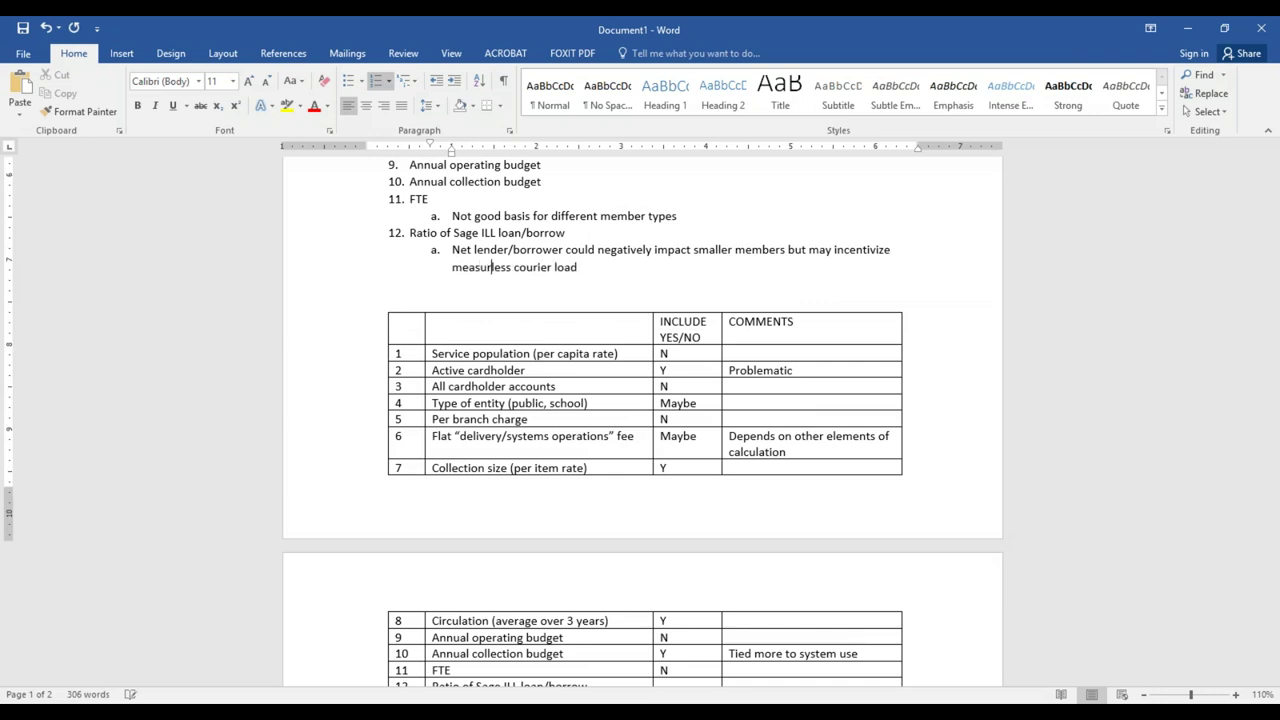
{"action": "key", "text": "Right"}
{"action": "key", "text": "Right"}
{"action": "key", "text": "Right"}
{"action": "key", "text": "Right"}
{"action": "type", "text": "en"}
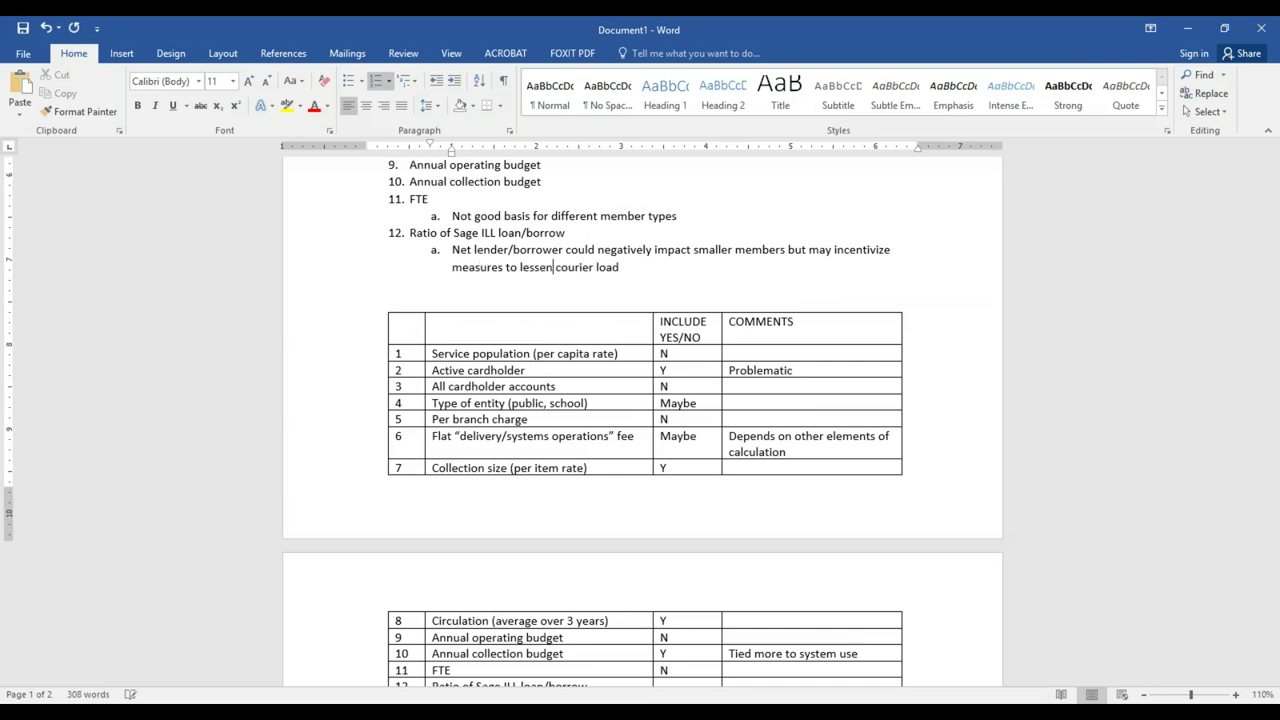
Append ", less use of age-based hold protection." to the ILL ratio sub-item.
{"action": "key", "text": "End"}
{"action": "type", "text": ", less use of age-based hold protection"}
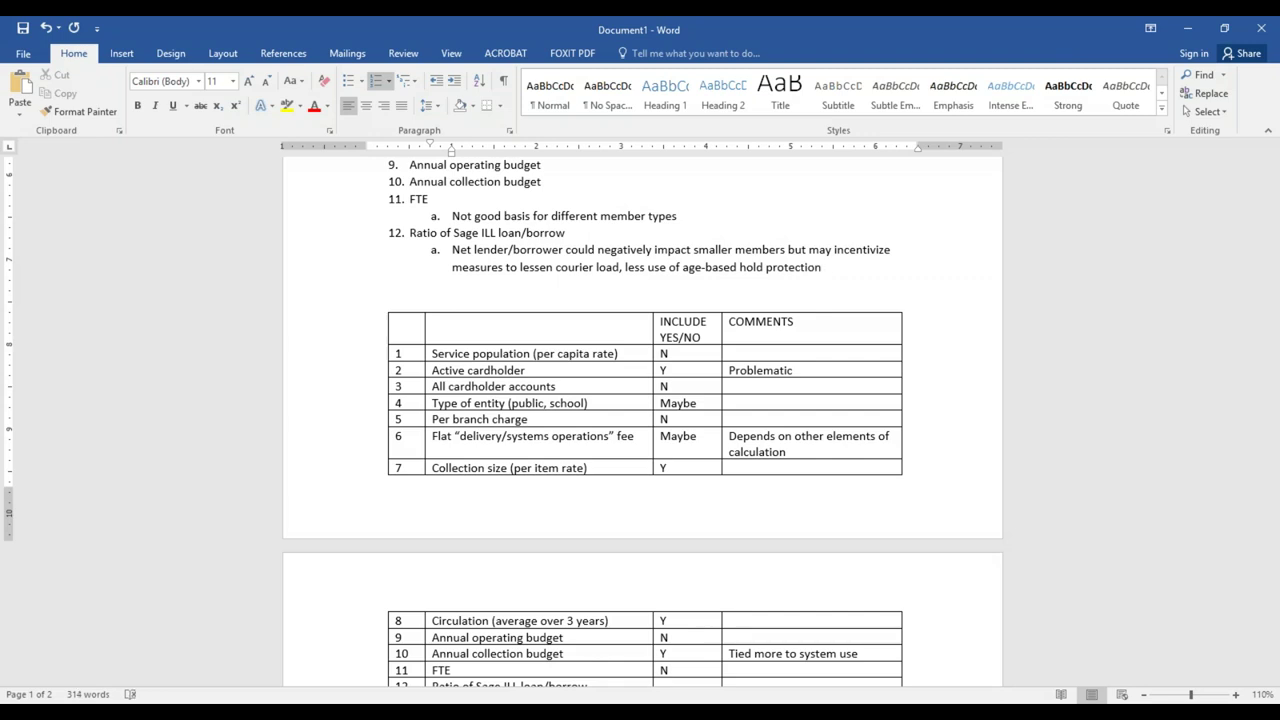
{"action": "type", "text": "."}
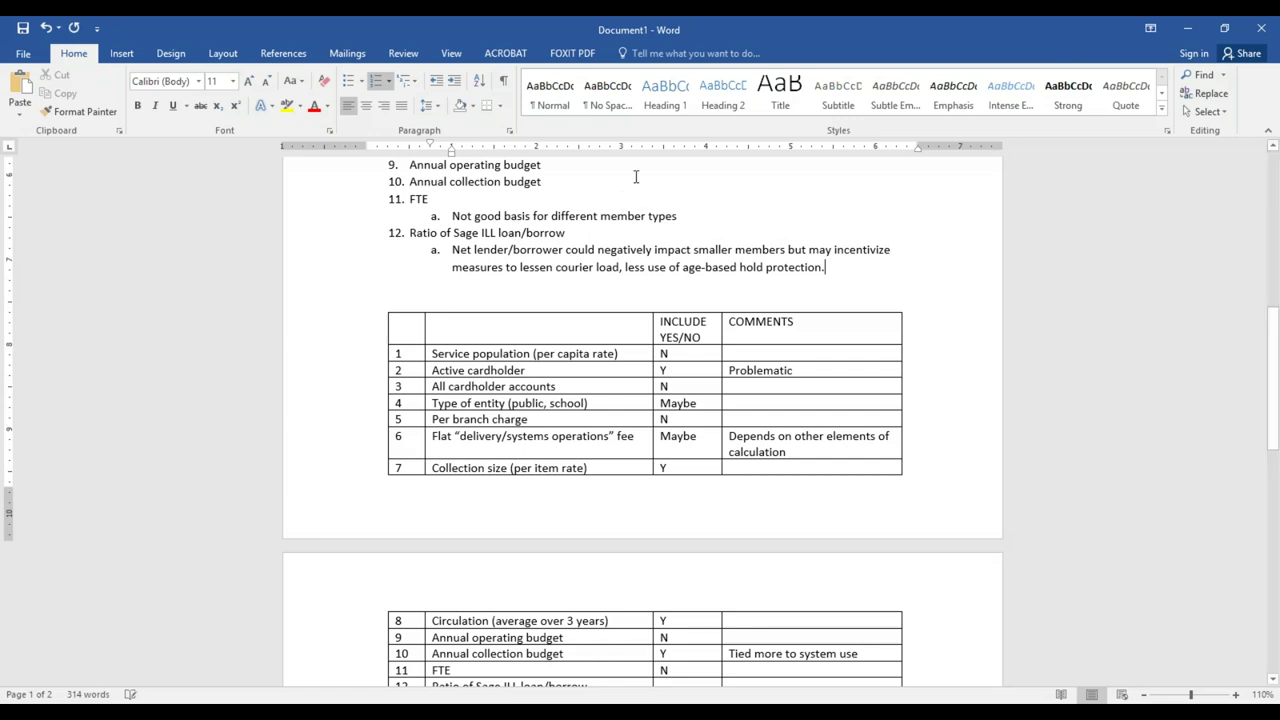
Enter Y under INCLUDE YES/NO for the Ratio of Sage ILL loan/borrow row and move on to its comments cell.
{"action": "scroll", "coordinate": [743, 414], "scroll_direction": "down", "scroll_amount": 2}
{"action": "left_click", "coordinate": [672, 627]}
{"action": "type", "text": "Y"}
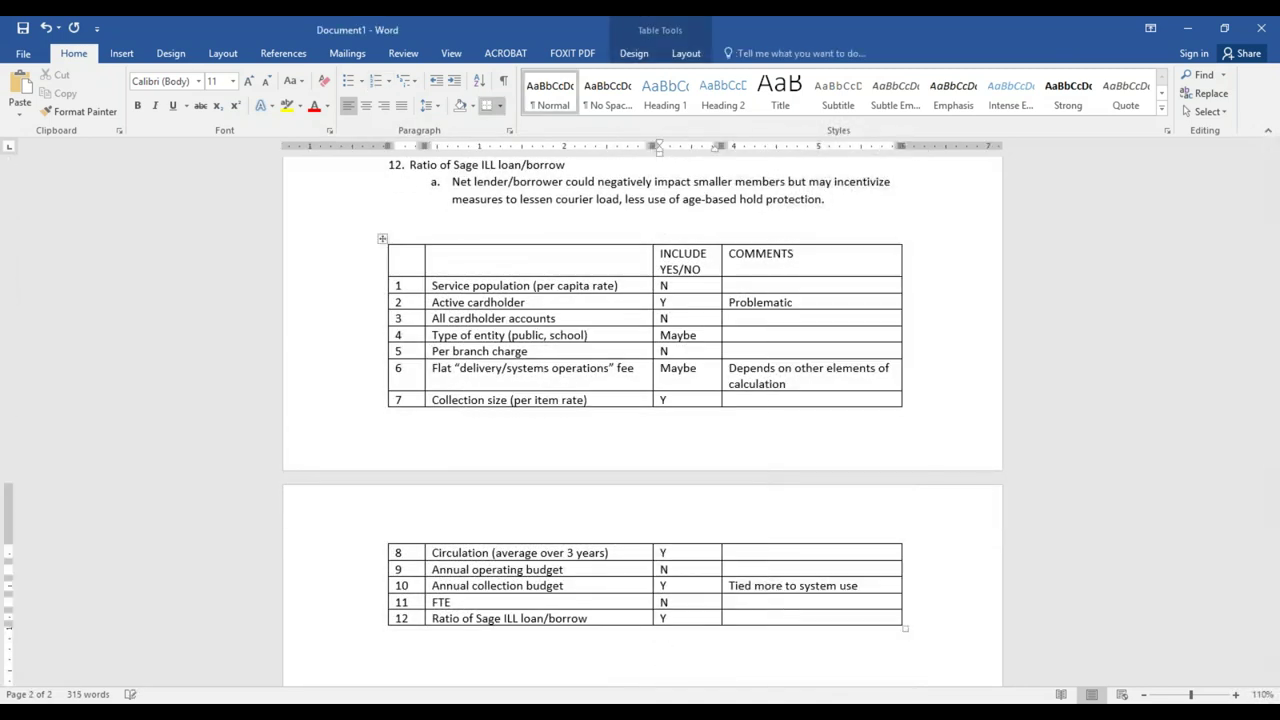
{"action": "key", "text": "Tab"}
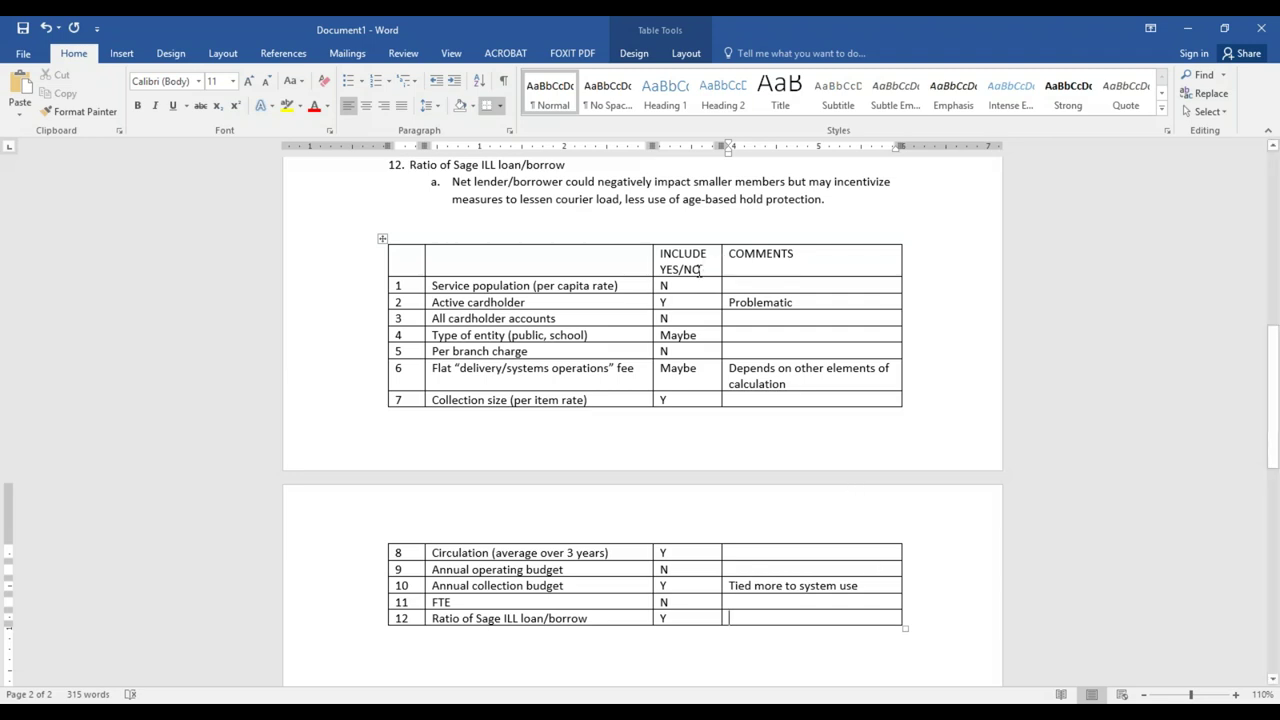
{"action": "left_click", "coordinate": [665, 399]}
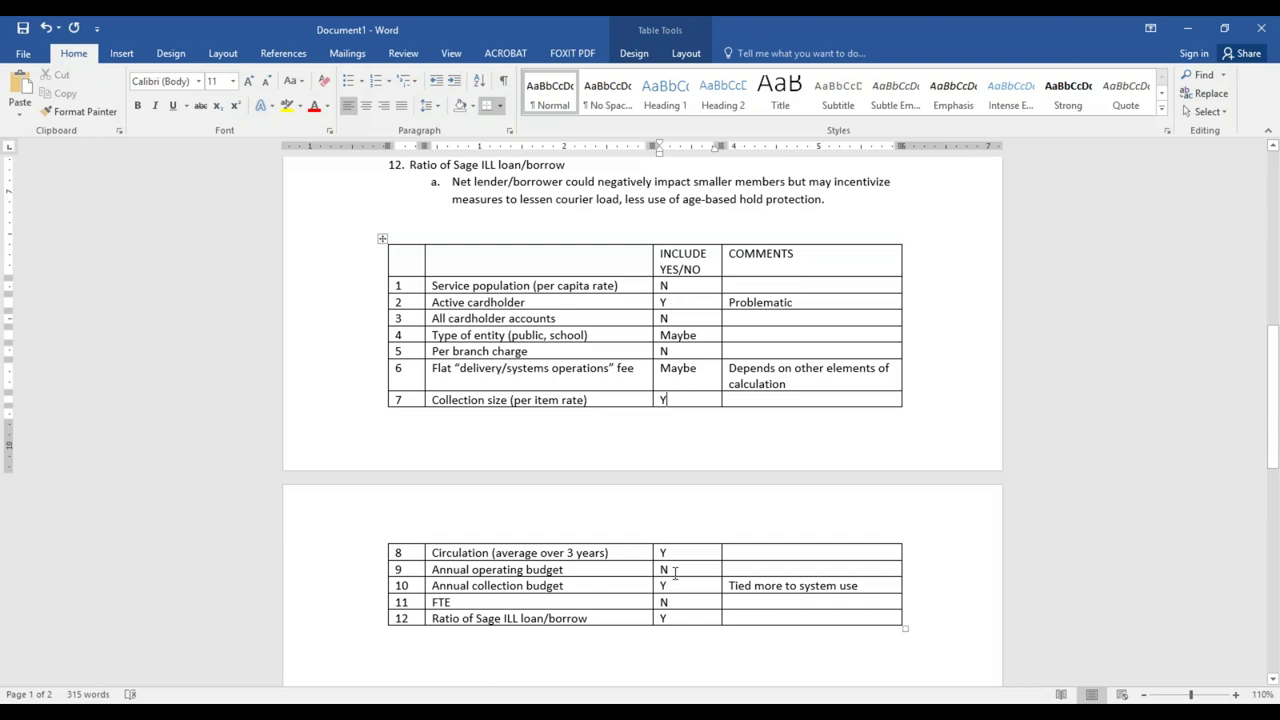
{"action": "left_click_drag", "start_coordinate": [665, 552], "coordinate": [609, 622]}
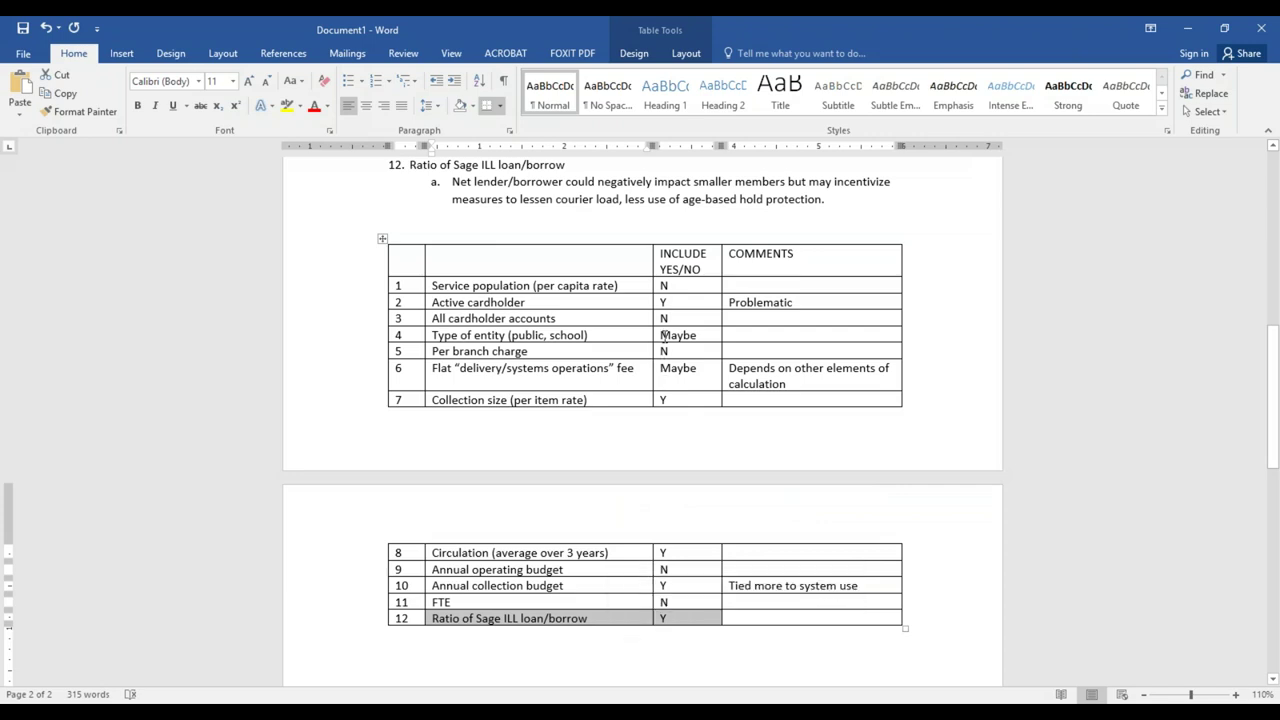
{"action": "left_click", "coordinate": [664, 337]}
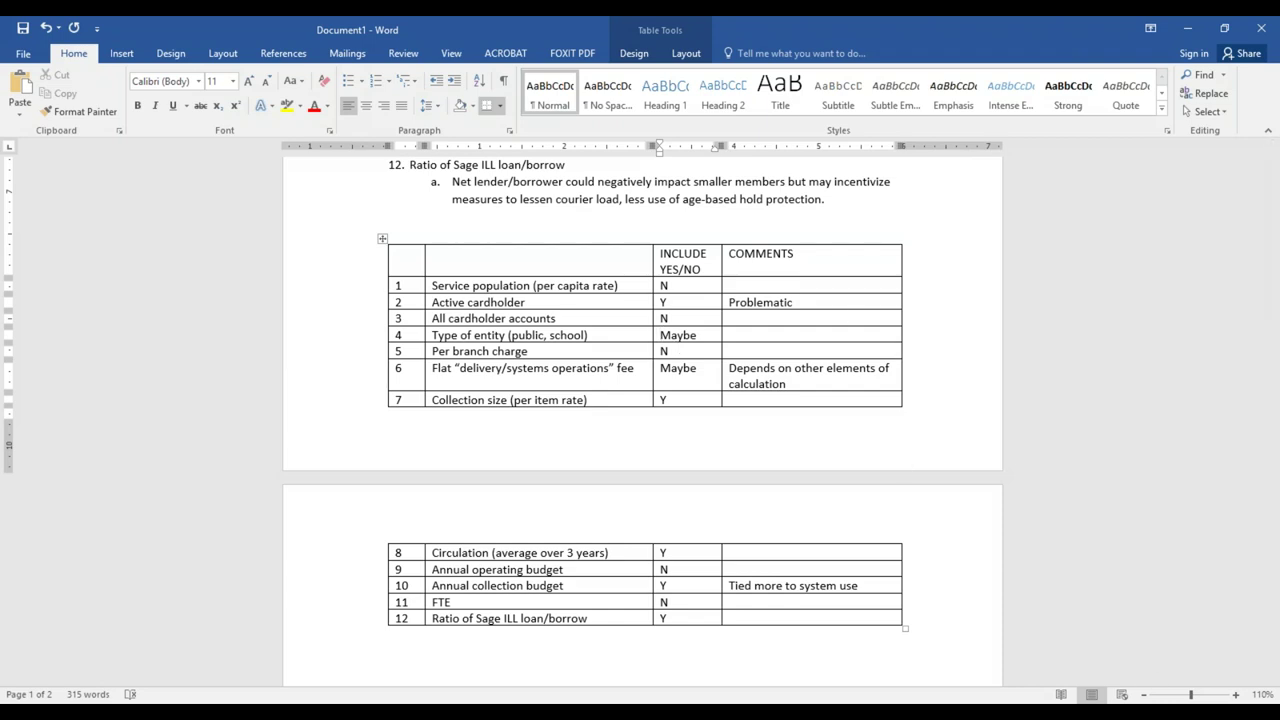
{"action": "left_click", "coordinate": [927, 316]}
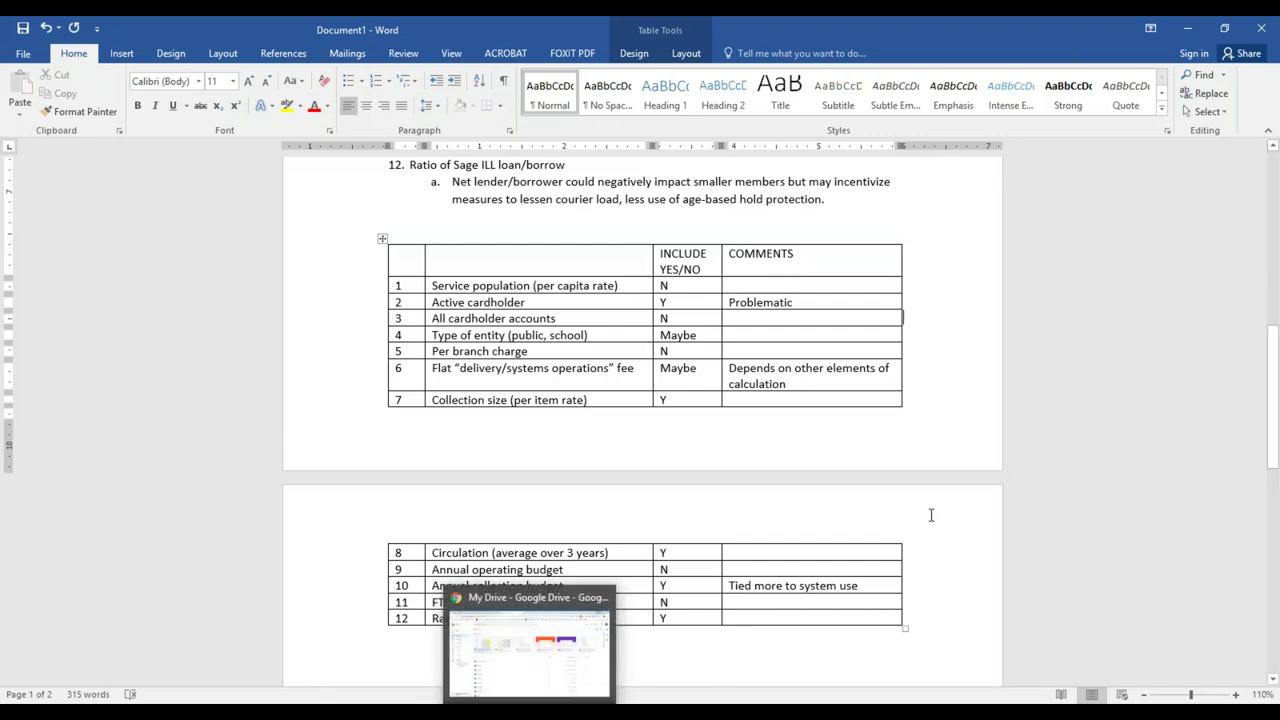
{"action": "left_click", "coordinate": [932, 641]}
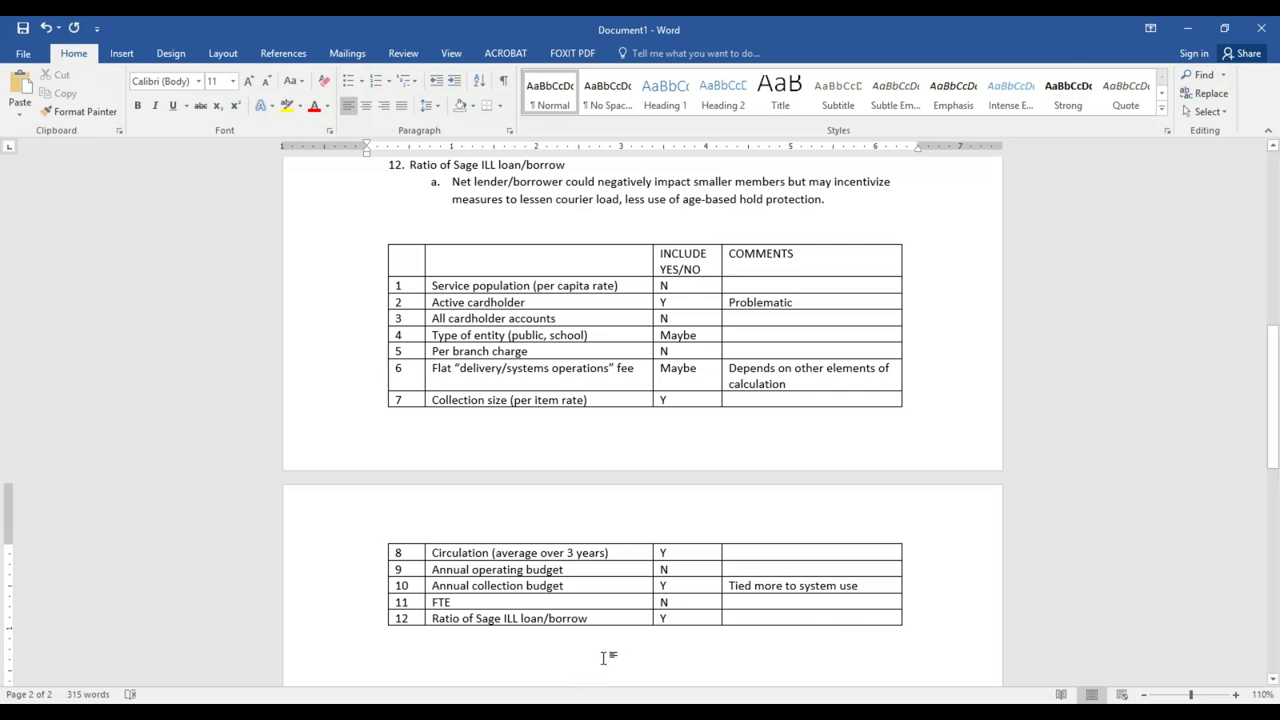
Switch to the Outlook inbox and look over the most recent messages.
{"action": "mouse_move", "coordinate": [530, 712]}
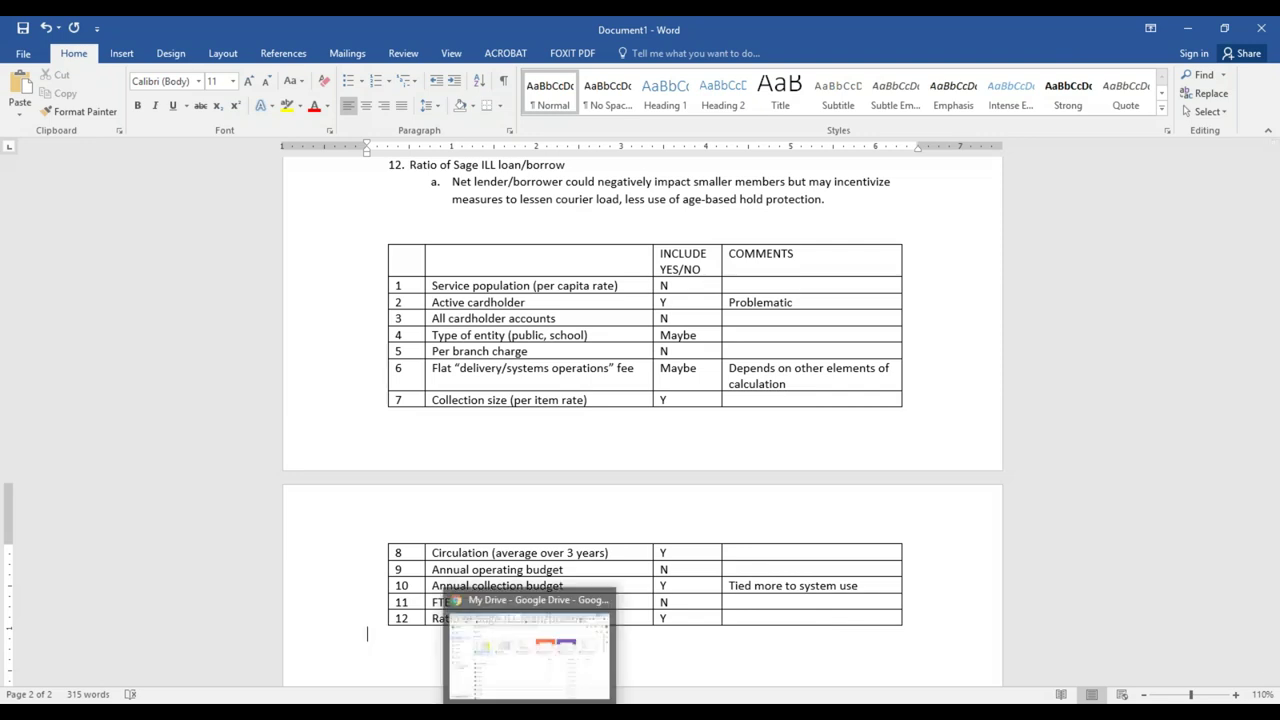
{"action": "mouse_move", "coordinate": [490, 712]}
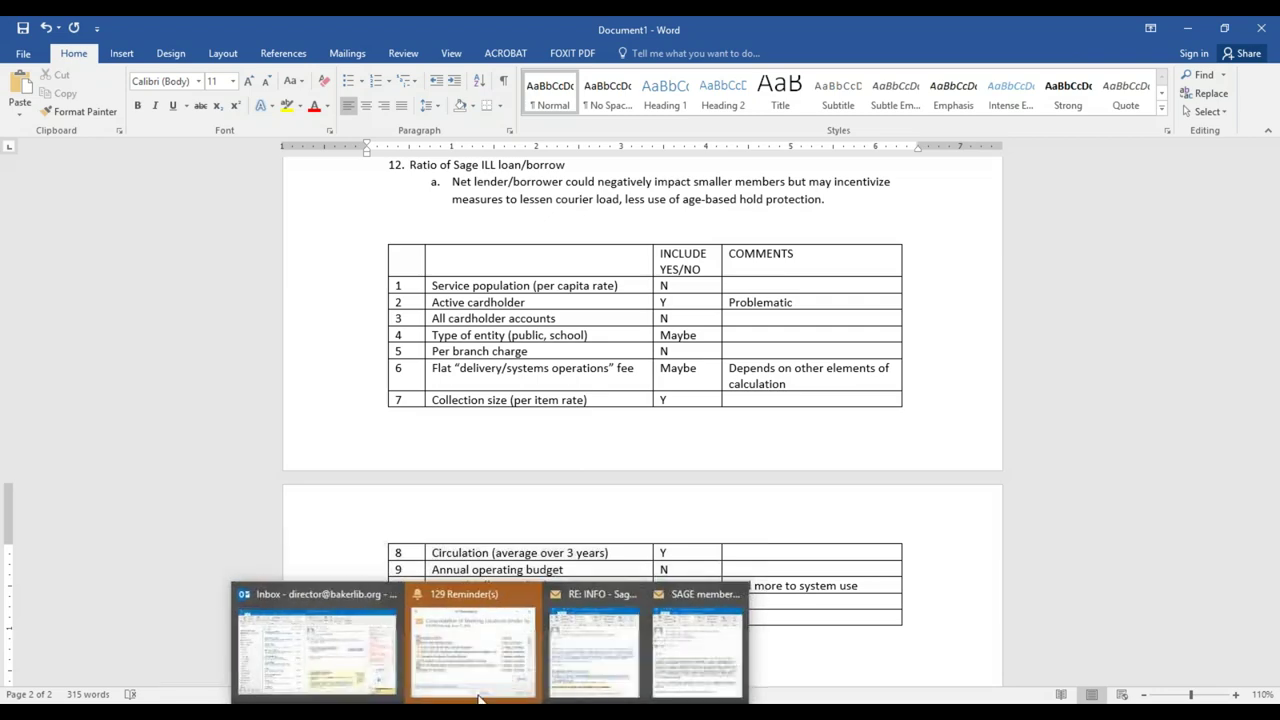
{"action": "left_click", "coordinate": [365, 672]}
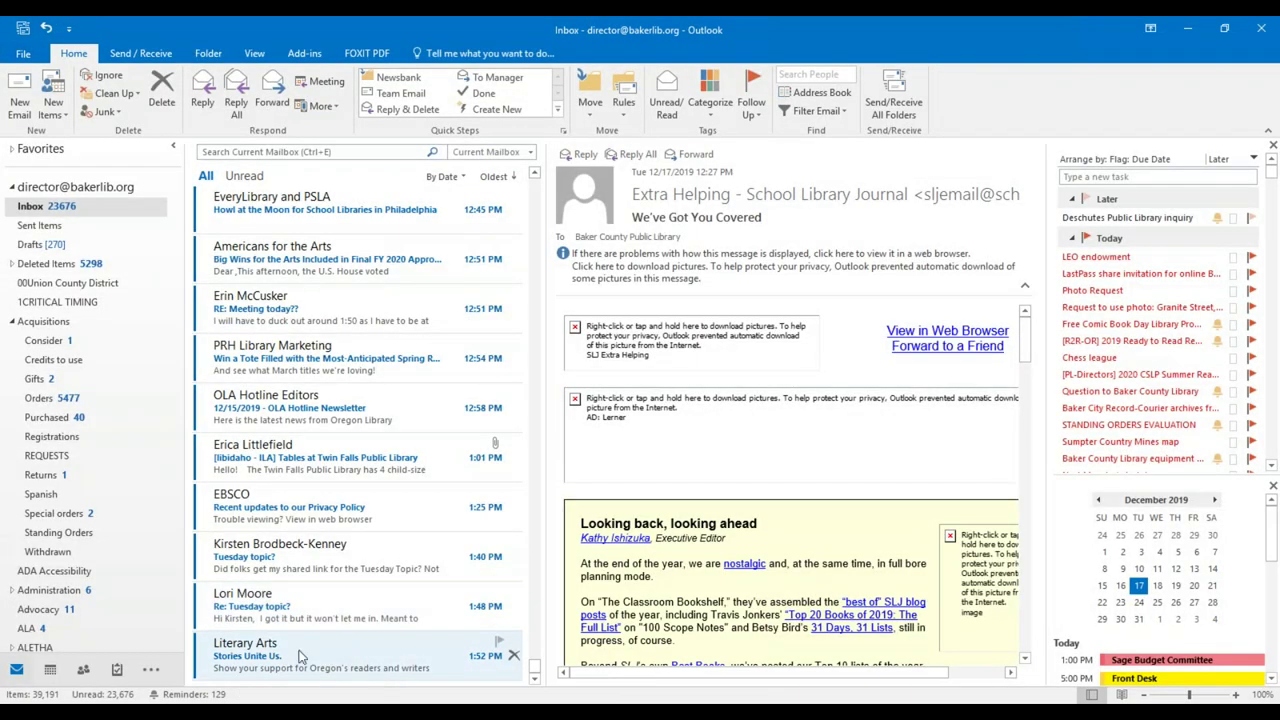
{"action": "mouse_move", "coordinate": [52, 672]}
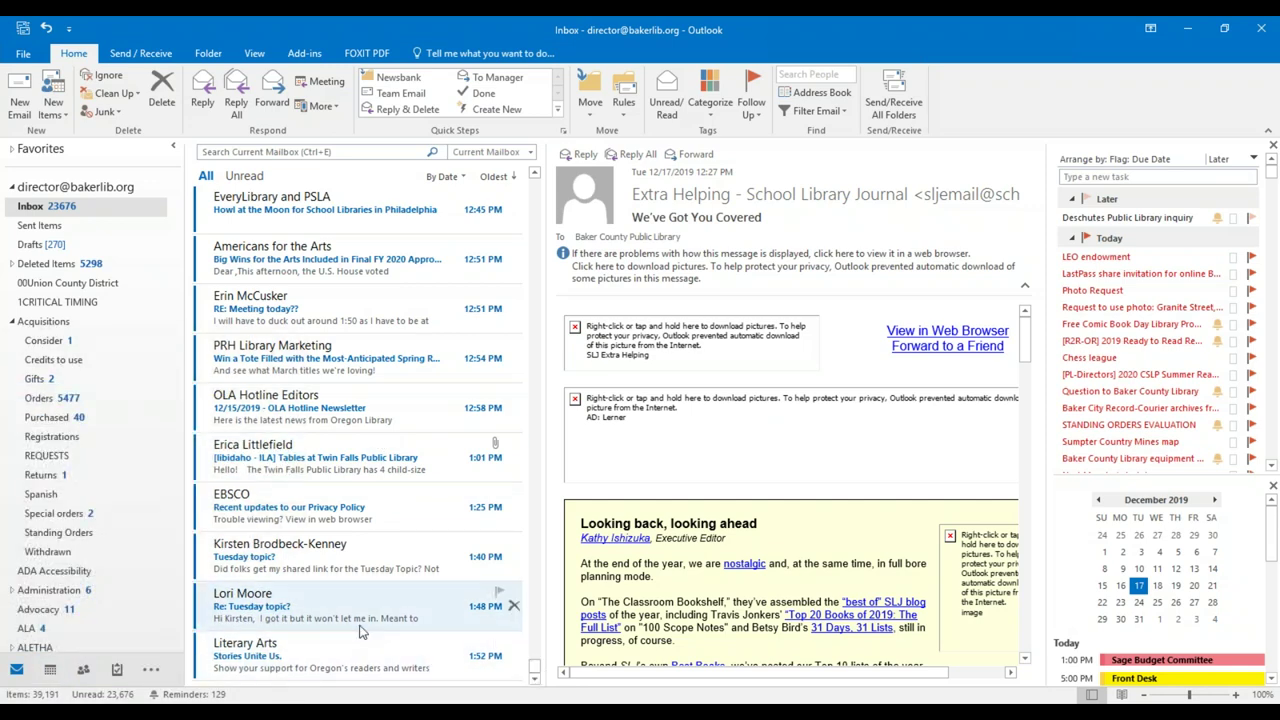
{"action": "scroll", "coordinate": [356, 432], "scroll_direction": "up", "scroll_amount": 1}
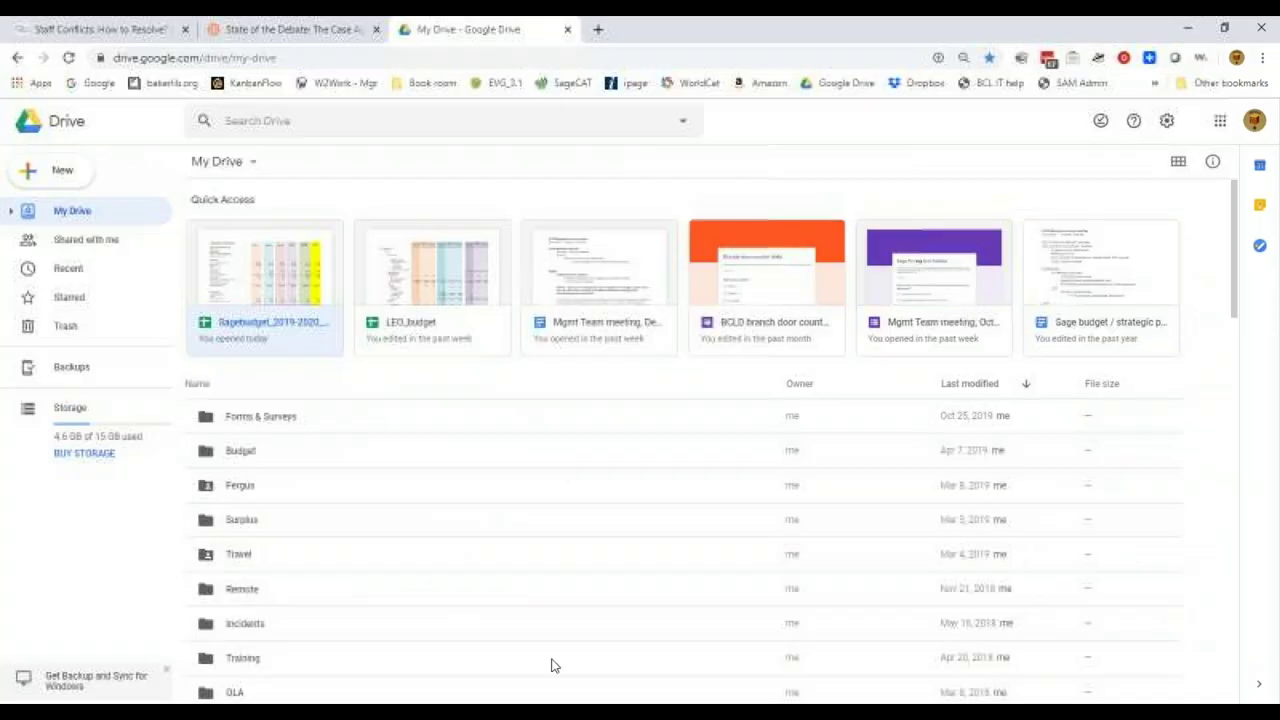
Switch to Chrome and load gotomeeting.com in a new browser tab.
{"action": "left_click", "coordinate": [597, 29]}
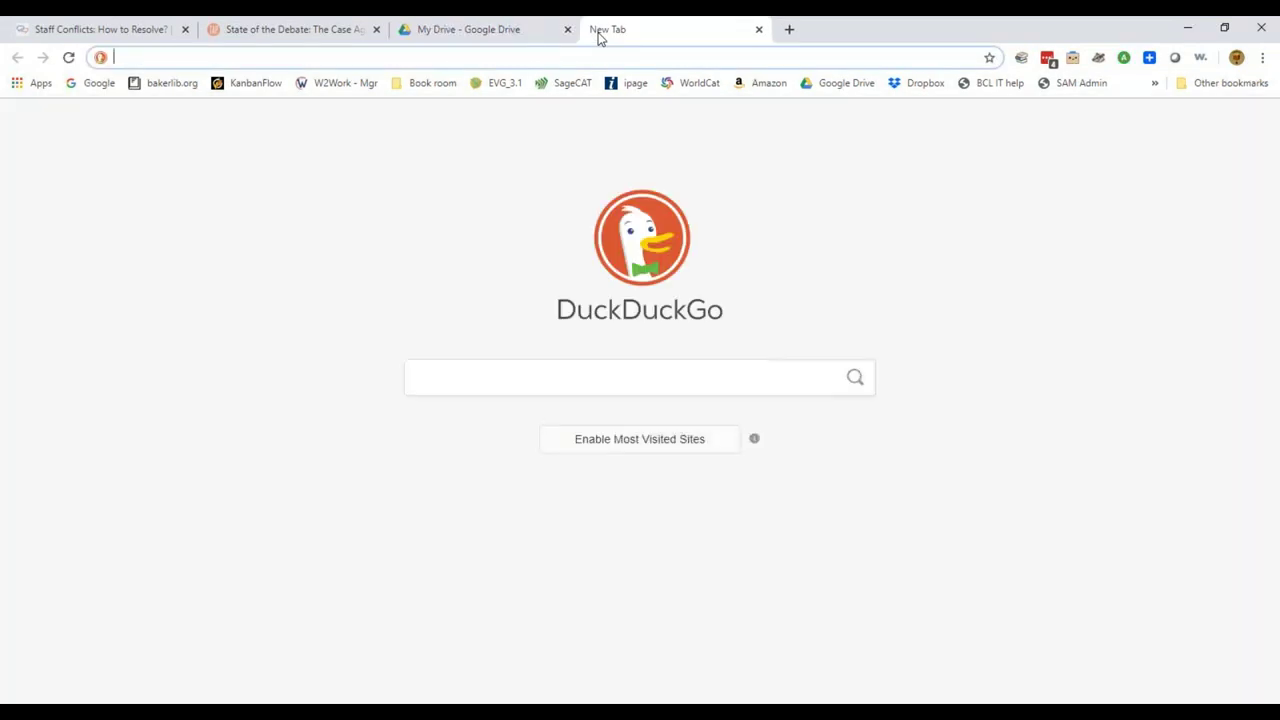
{"action": "type", "text": "gotomeeting.com"}
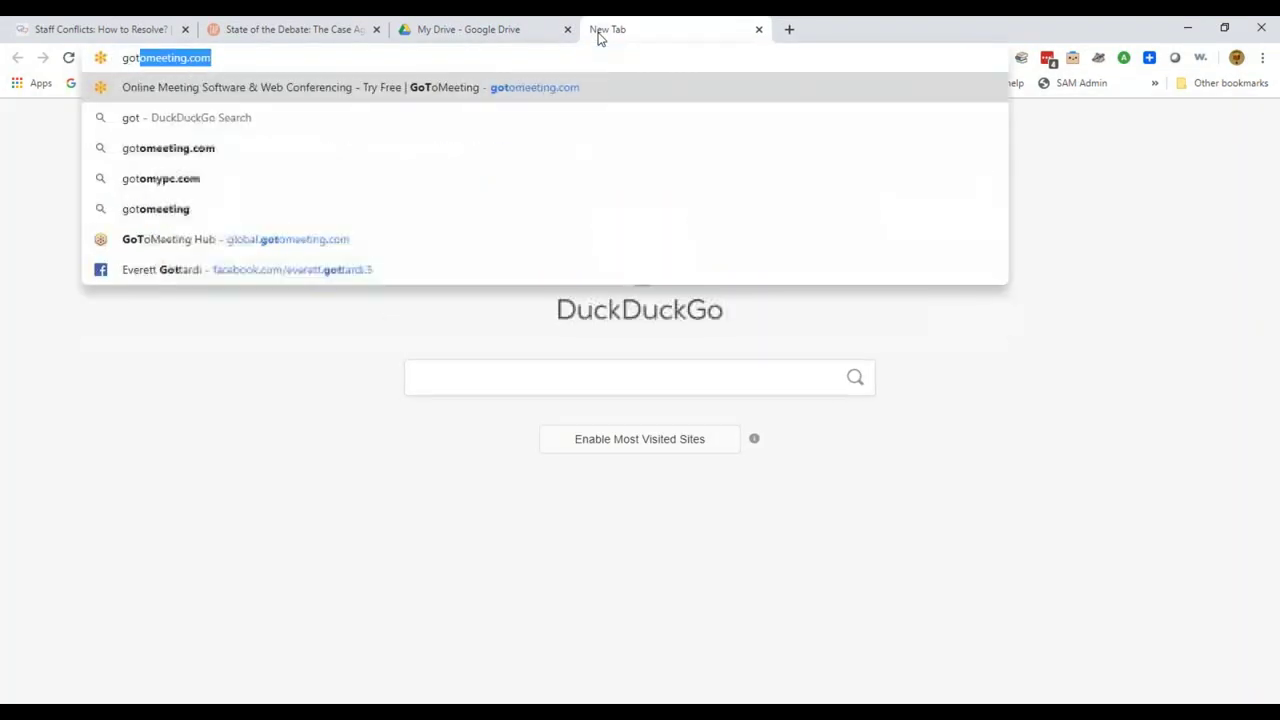
{"action": "key", "text": "Right"}
{"action": "key", "text": "Return"}
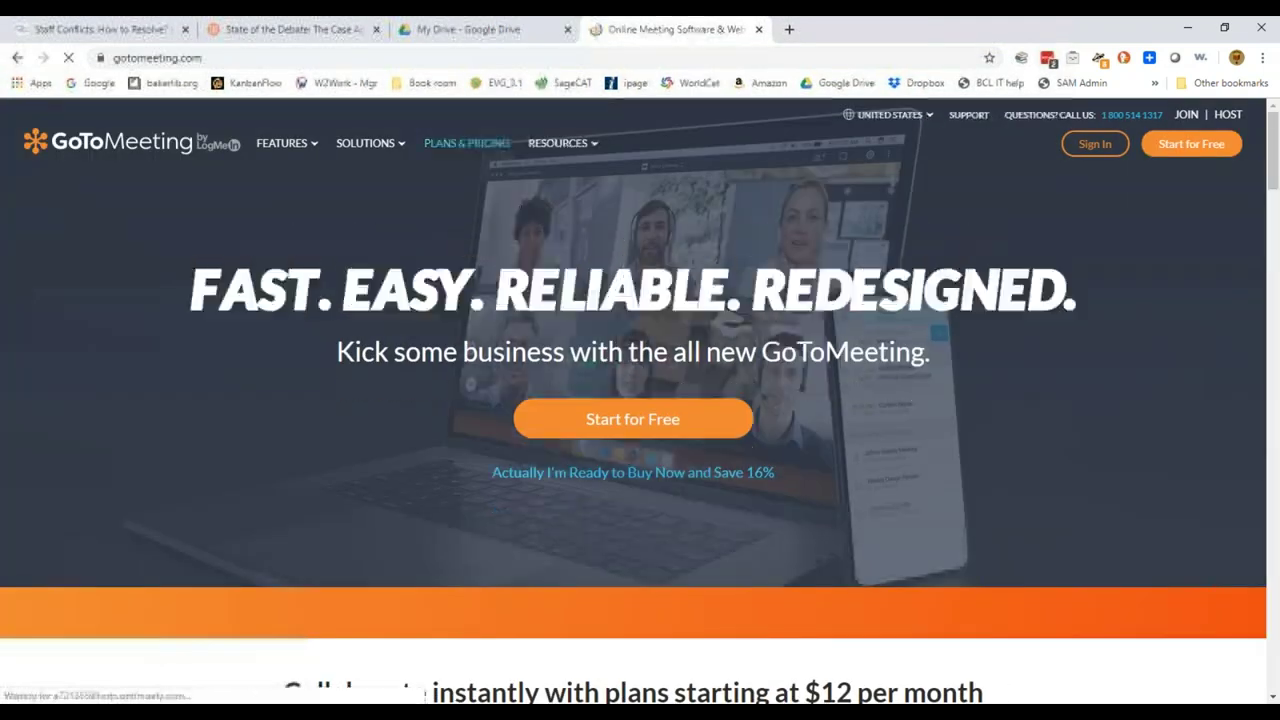
{"action": "left_click", "coordinate": [1150, 57]}
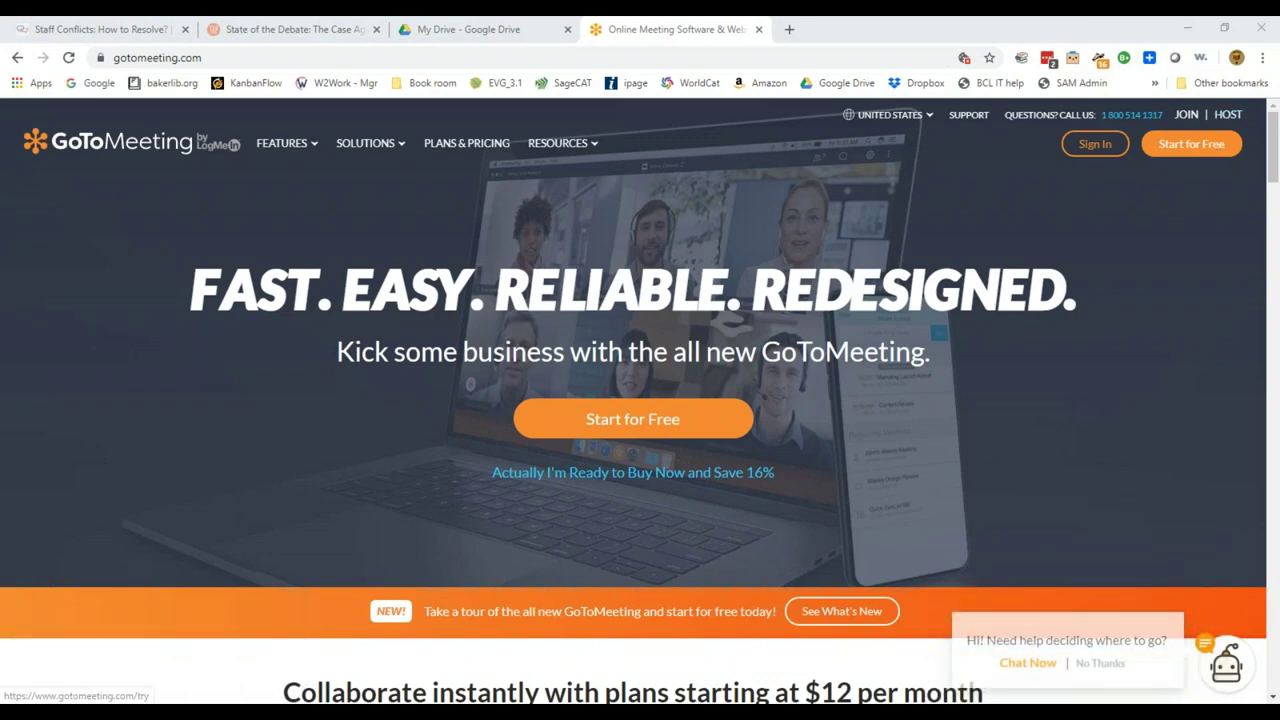
Sign in to GoToMeeting with the prefilled account email and password, and look through the upcoming one-time meetings for December 19.
{"action": "left_click", "coordinate": [1116, 146]}
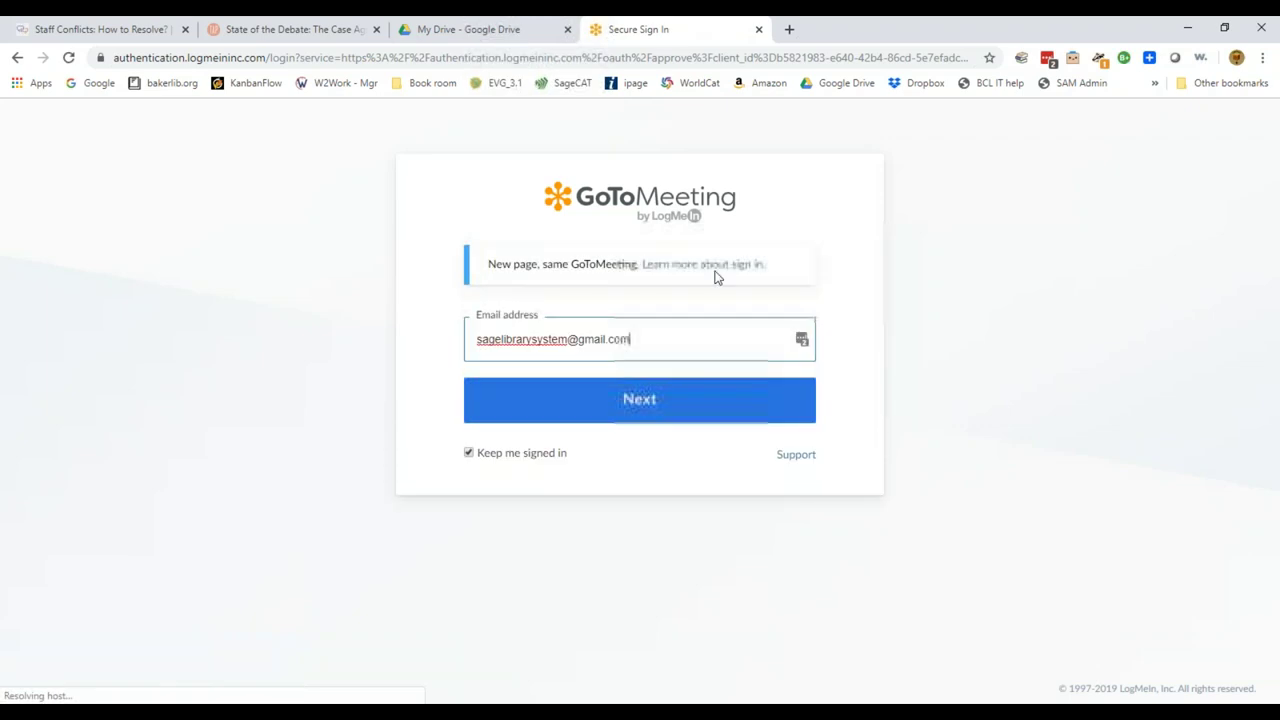
{"action": "left_click", "coordinate": [646, 406]}
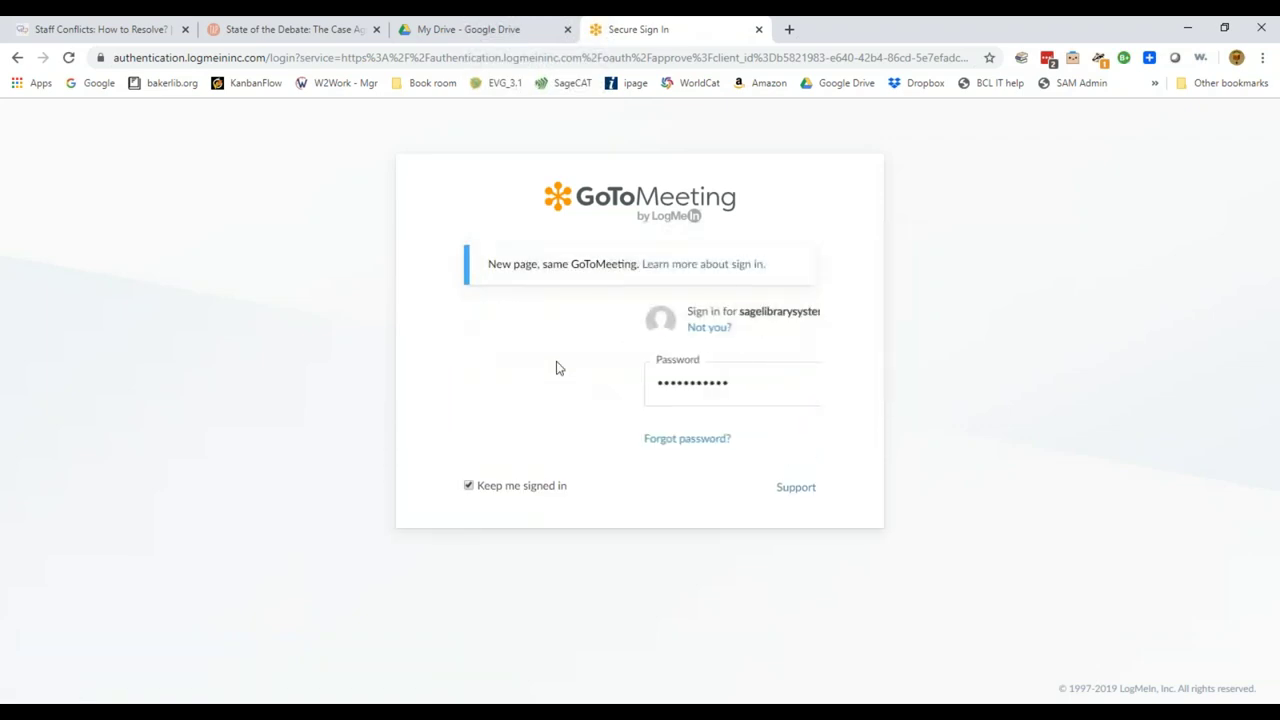
{"action": "left_click_drag", "start_coordinate": [537, 488], "coordinate": [547, 490]}
{"action": "left_click", "coordinate": [469, 486]}
{"action": "left_click", "coordinate": [684, 442]}
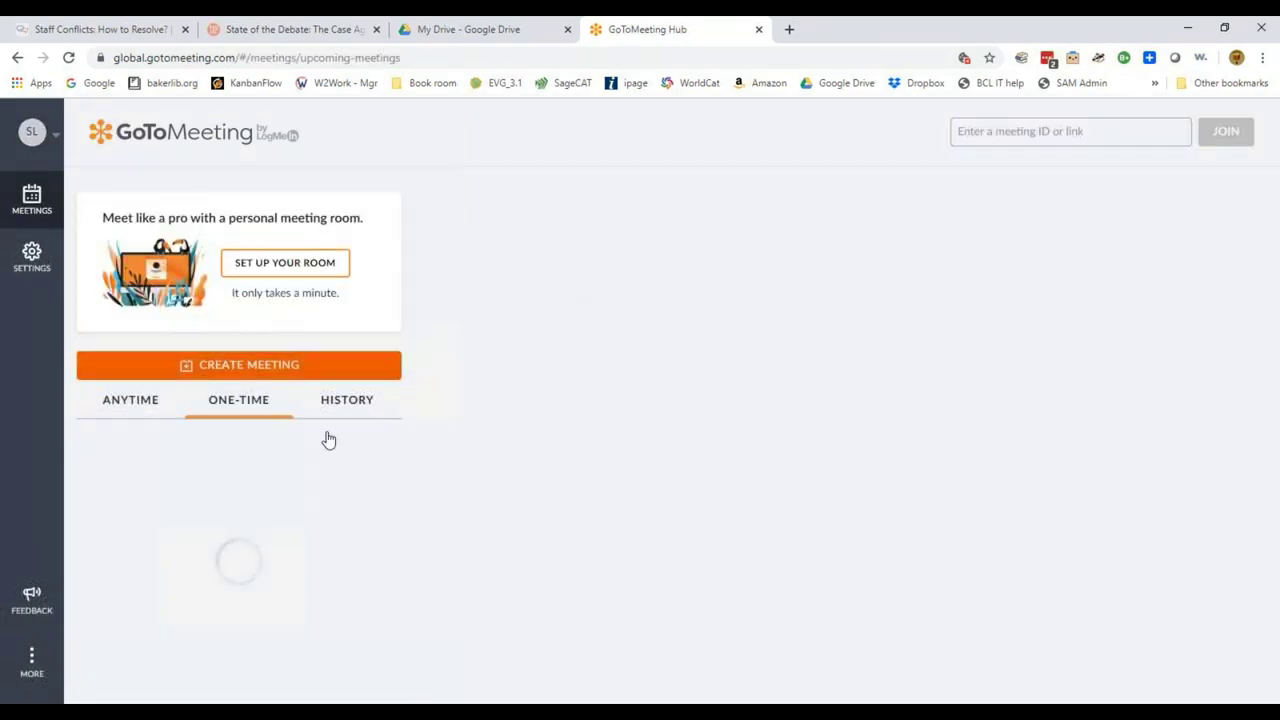
{"action": "scroll", "coordinate": [377, 563], "scroll_direction": "down", "scroll_amount": 1}
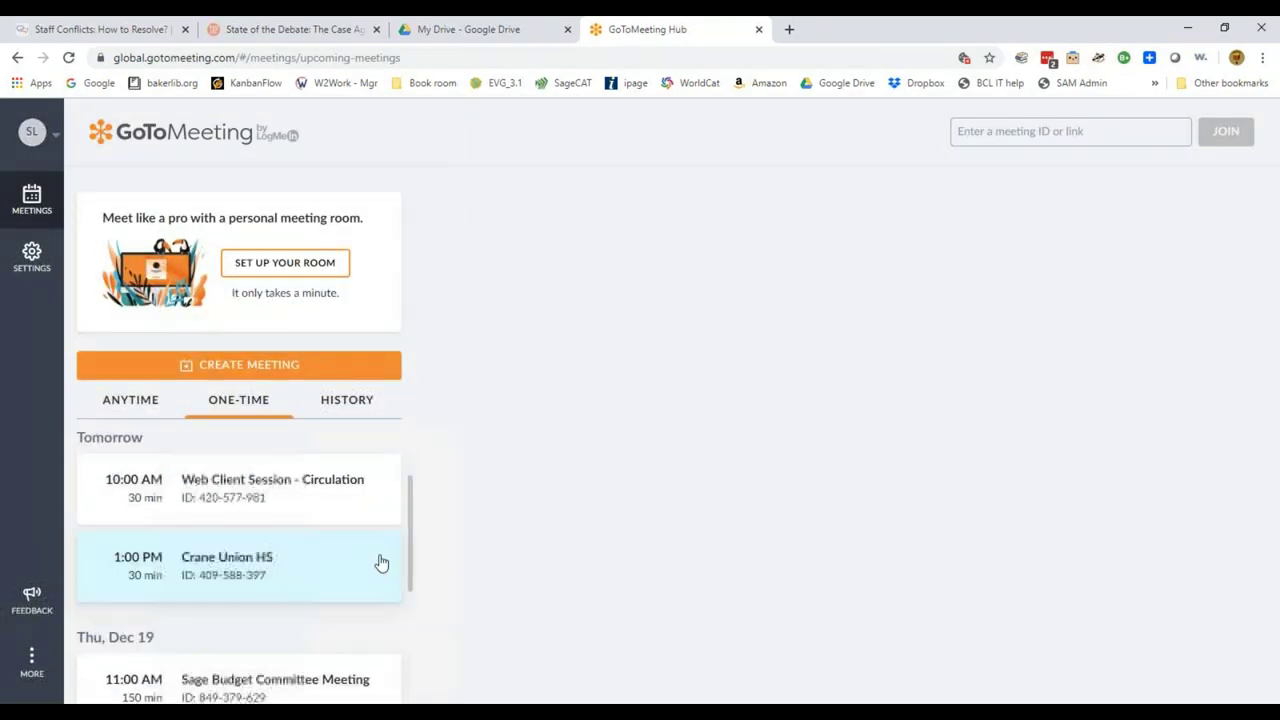
{"action": "scroll", "coordinate": [234, 587], "scroll_direction": "down", "scroll_amount": 1}
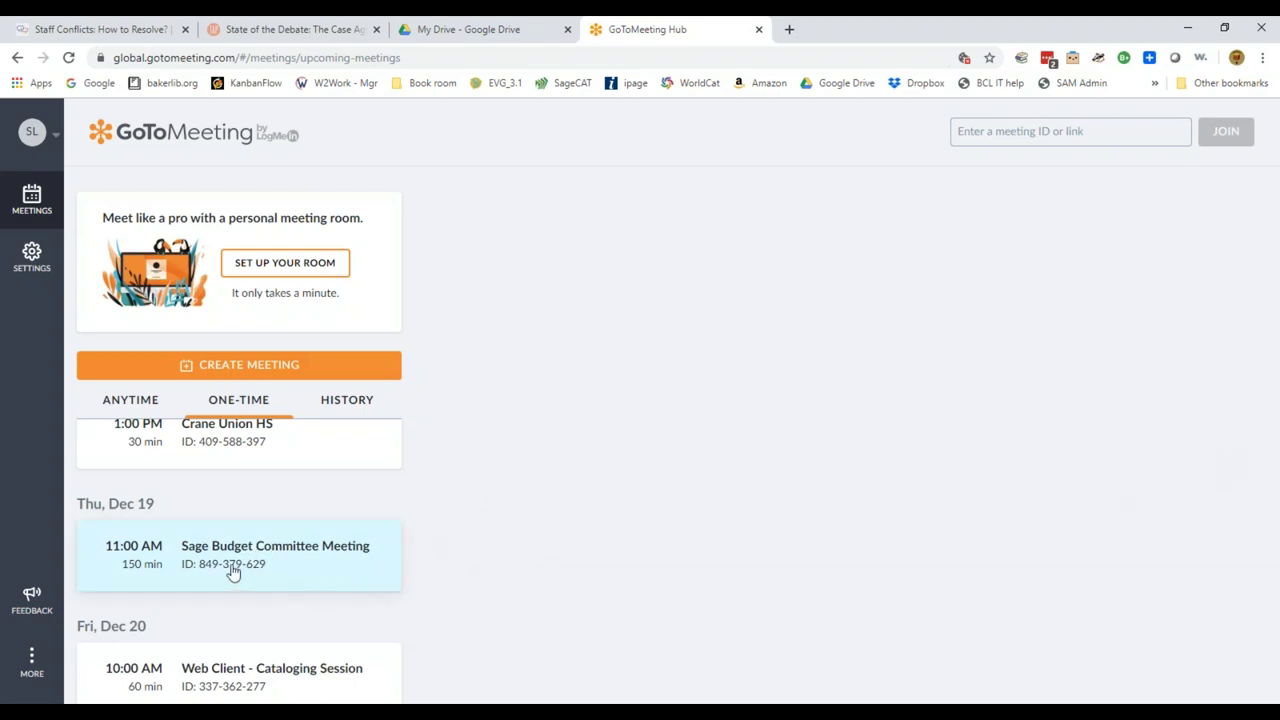
Switch to Outlook, show the calendar week of December 15–21, 2019, and check the Sage Circulation Committee Meeting on Thursday.
{"action": "mouse_move", "coordinate": [531, 700]}
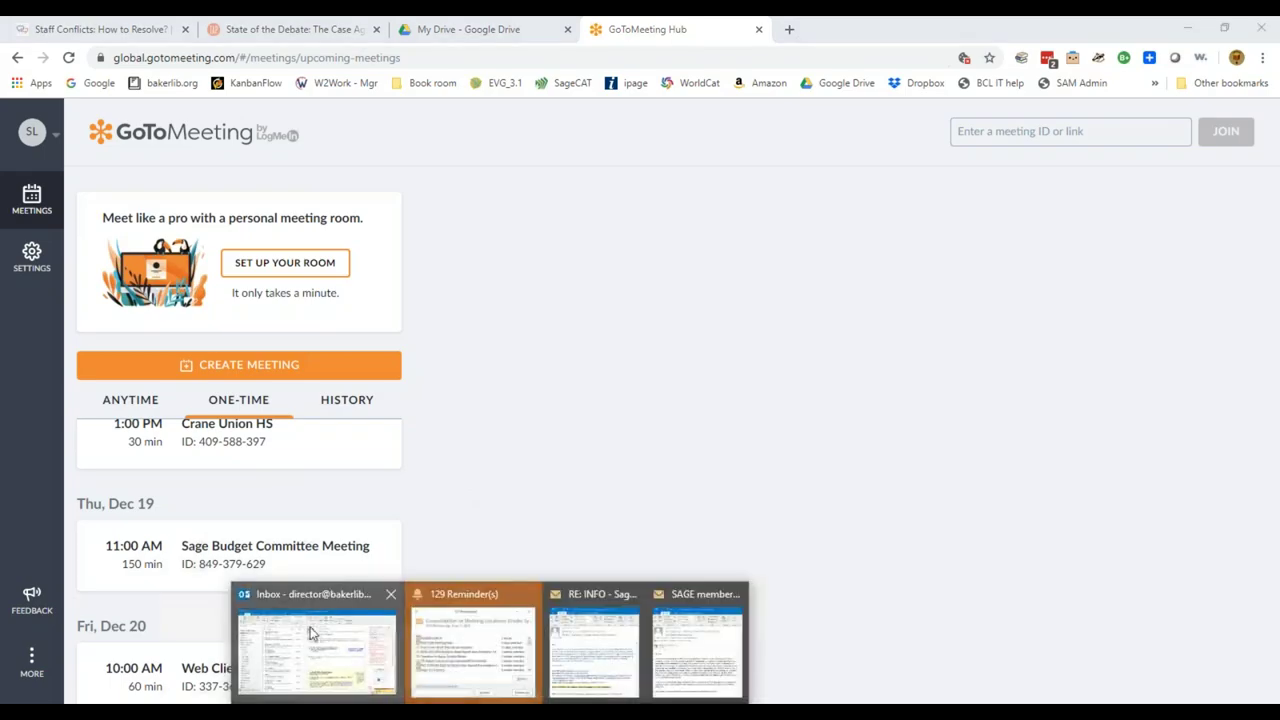
{"action": "left_click", "coordinate": [315, 645]}
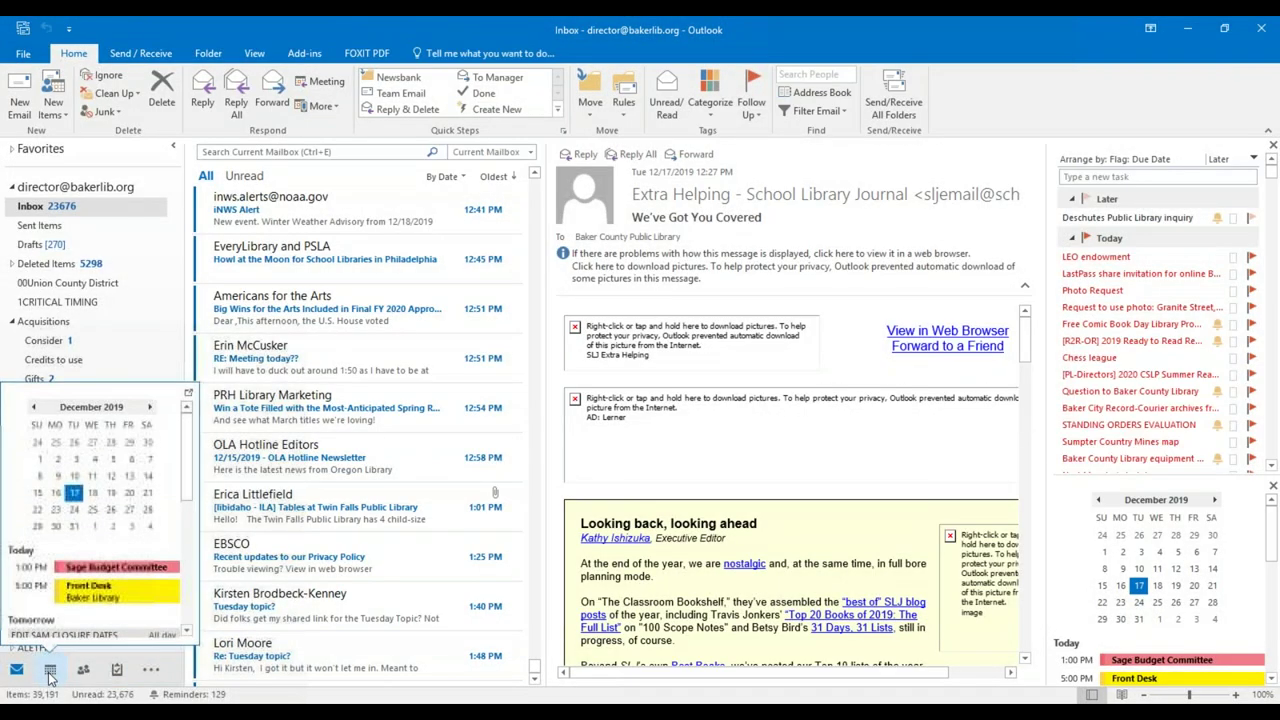
{"action": "left_click", "coordinate": [50, 672]}
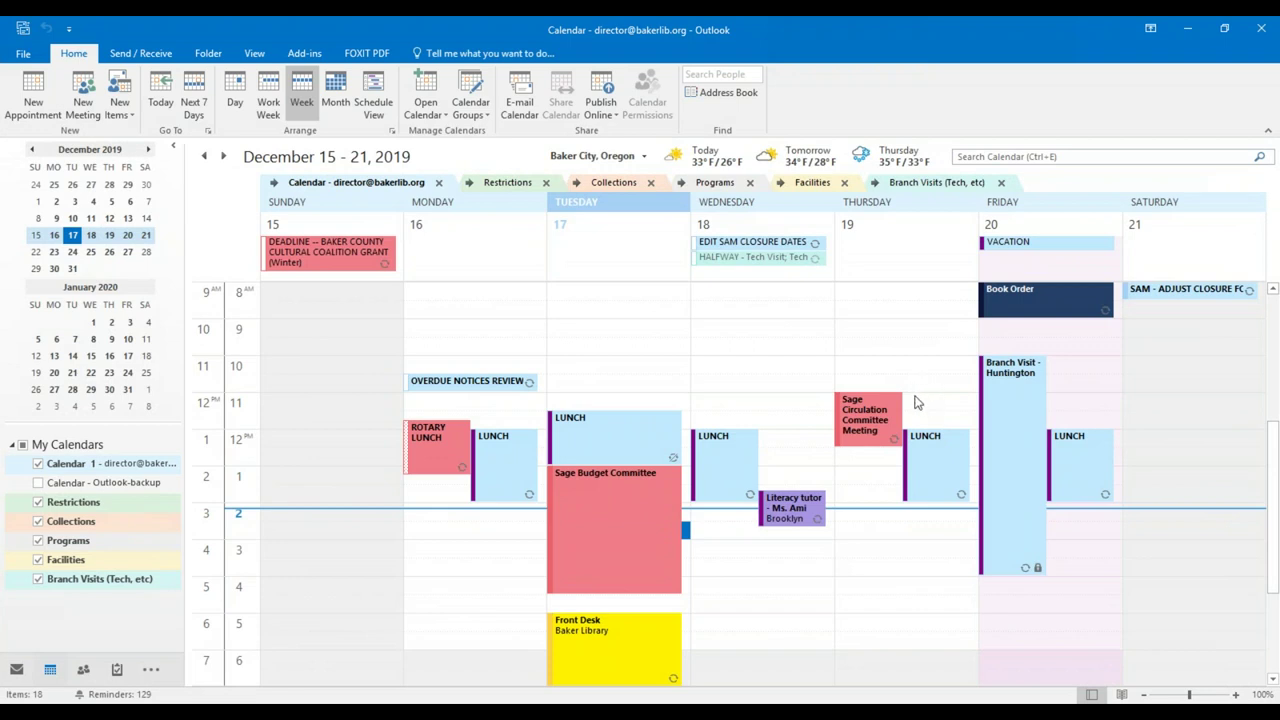
{"action": "mouse_move", "coordinate": [888, 413]}
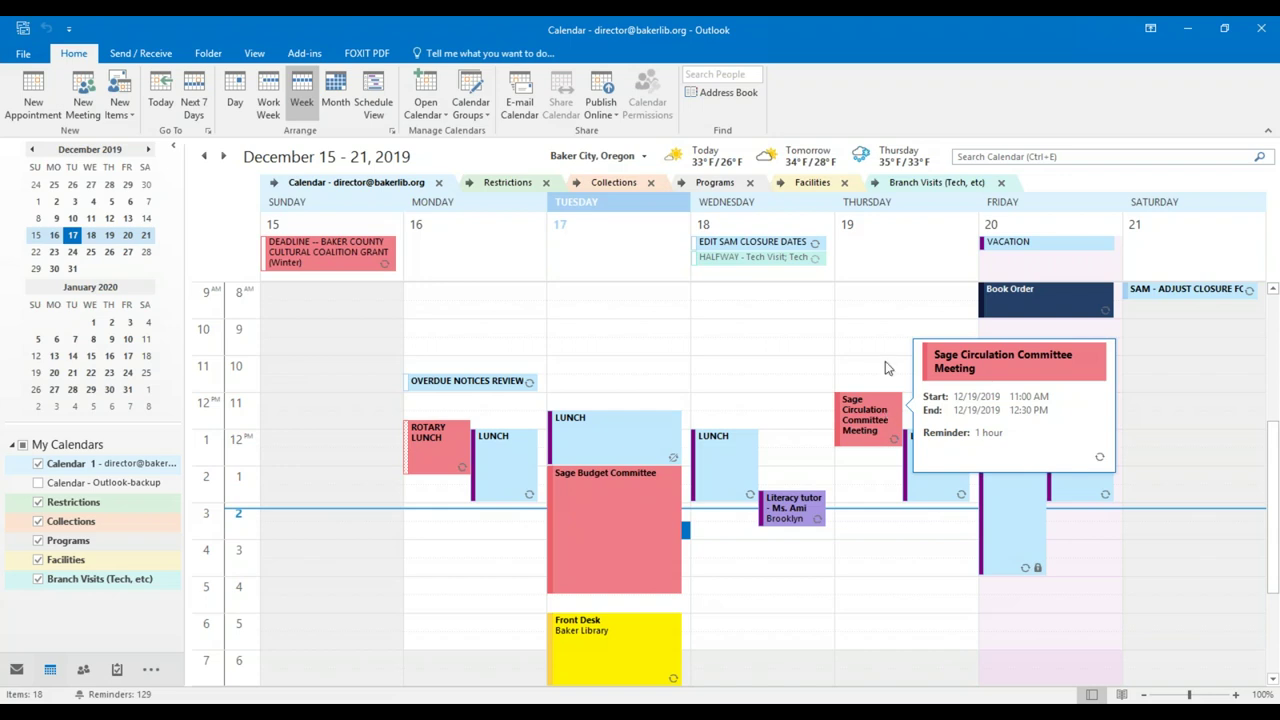
{"action": "left_click", "coordinate": [886, 368]}
{"action": "left_click", "coordinate": [886, 407]}
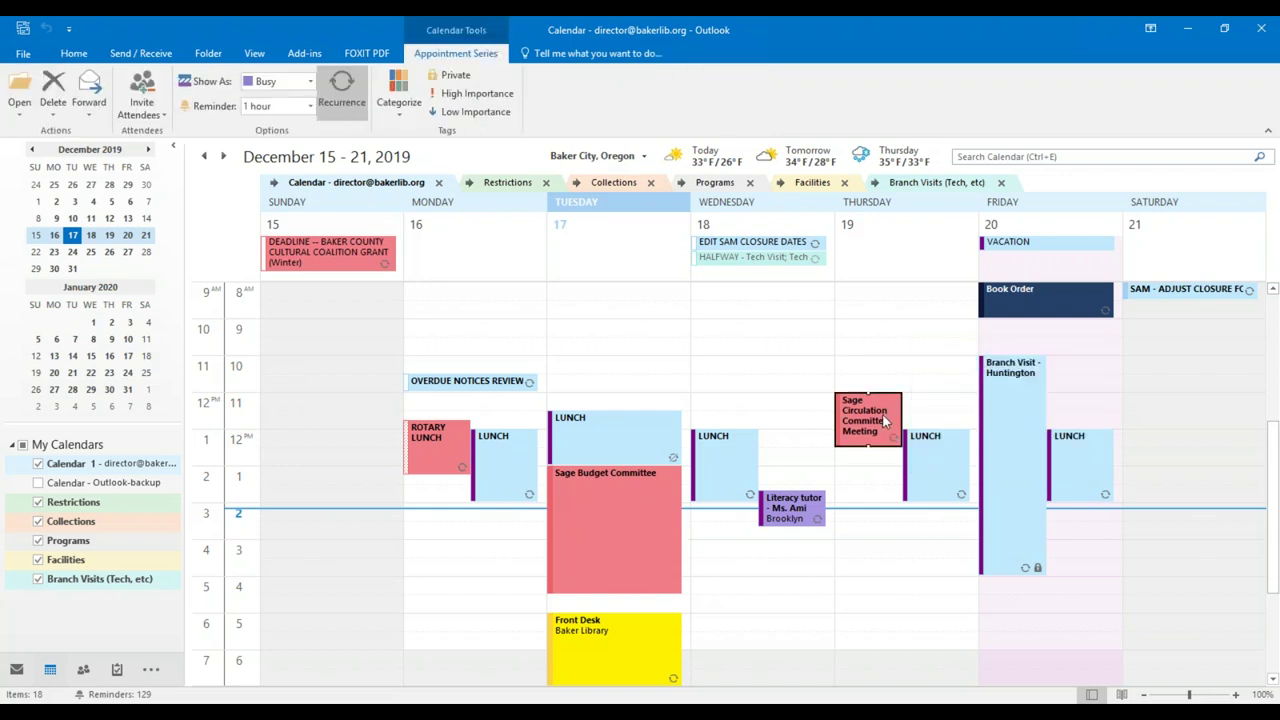
Move only this occurrence of the Sage Circulation Committee Meeting from Thursday to Wednesday, December 18, starting at 10:00 AM.
{"action": "mouse_move", "coordinate": [900, 409]}
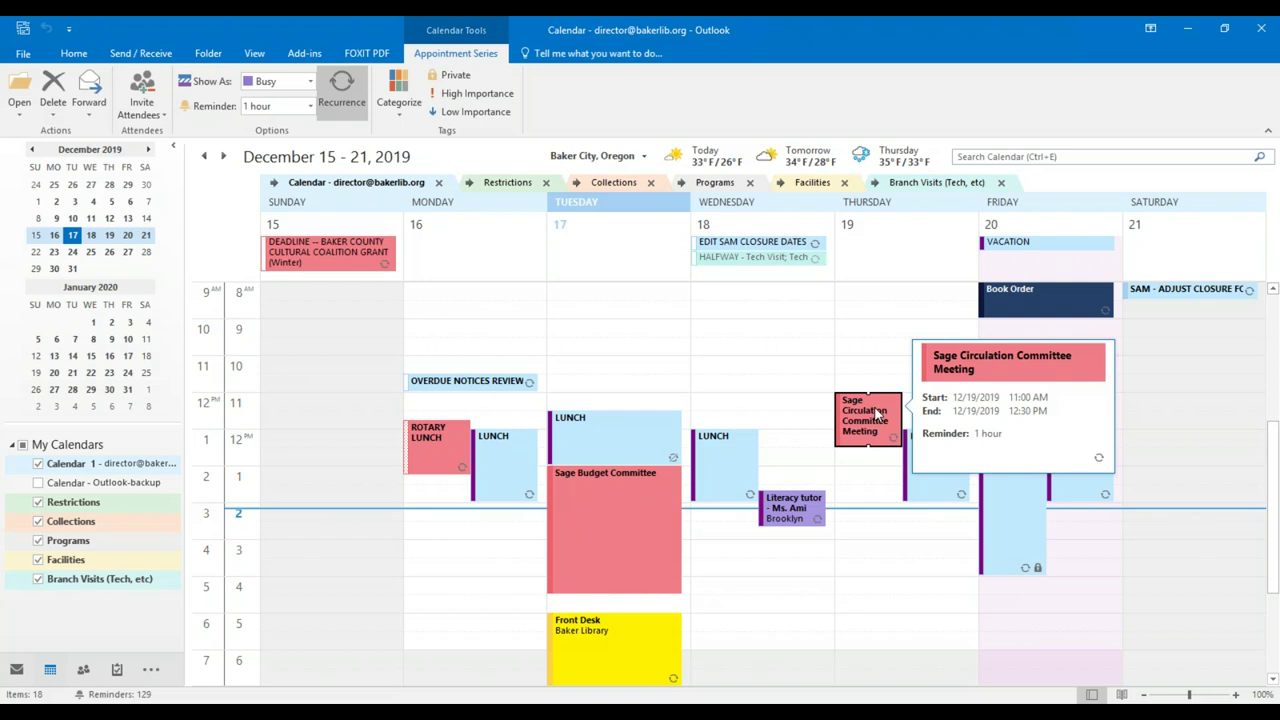
{"action": "left_click_drag", "start_coordinate": [877, 412], "coordinate": [792, 376]}
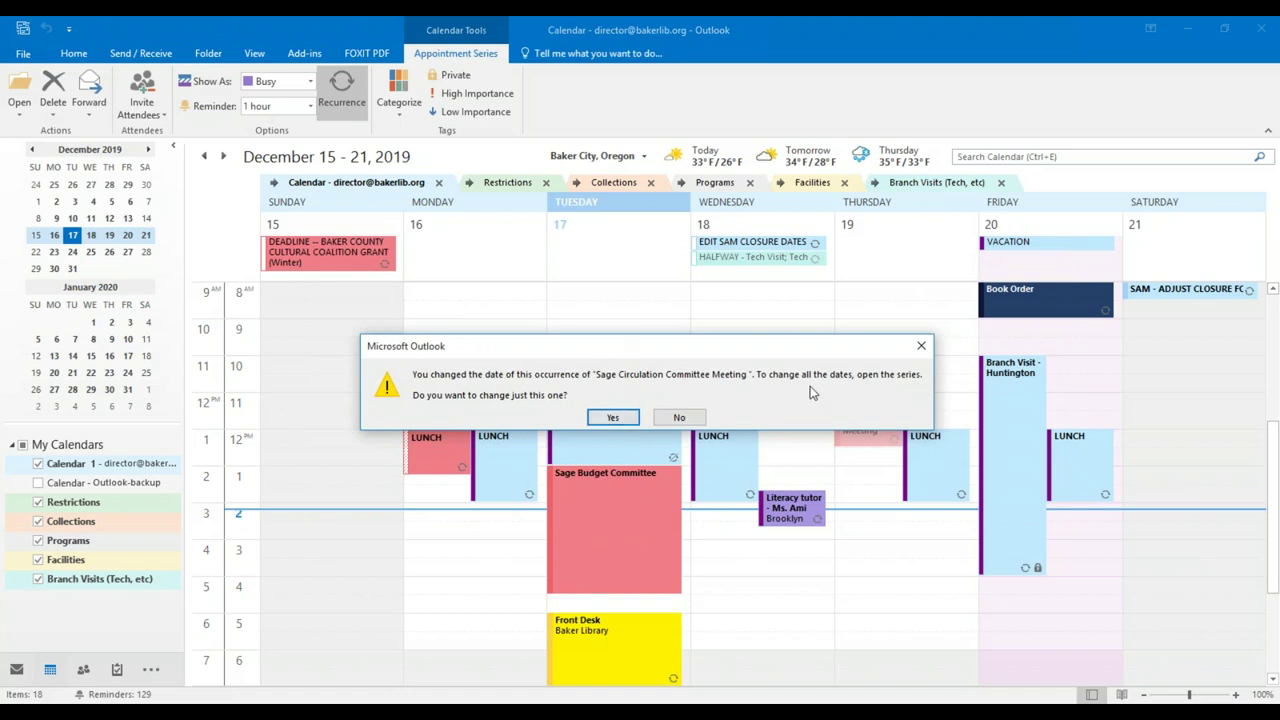
{"action": "left_click", "coordinate": [634, 419]}
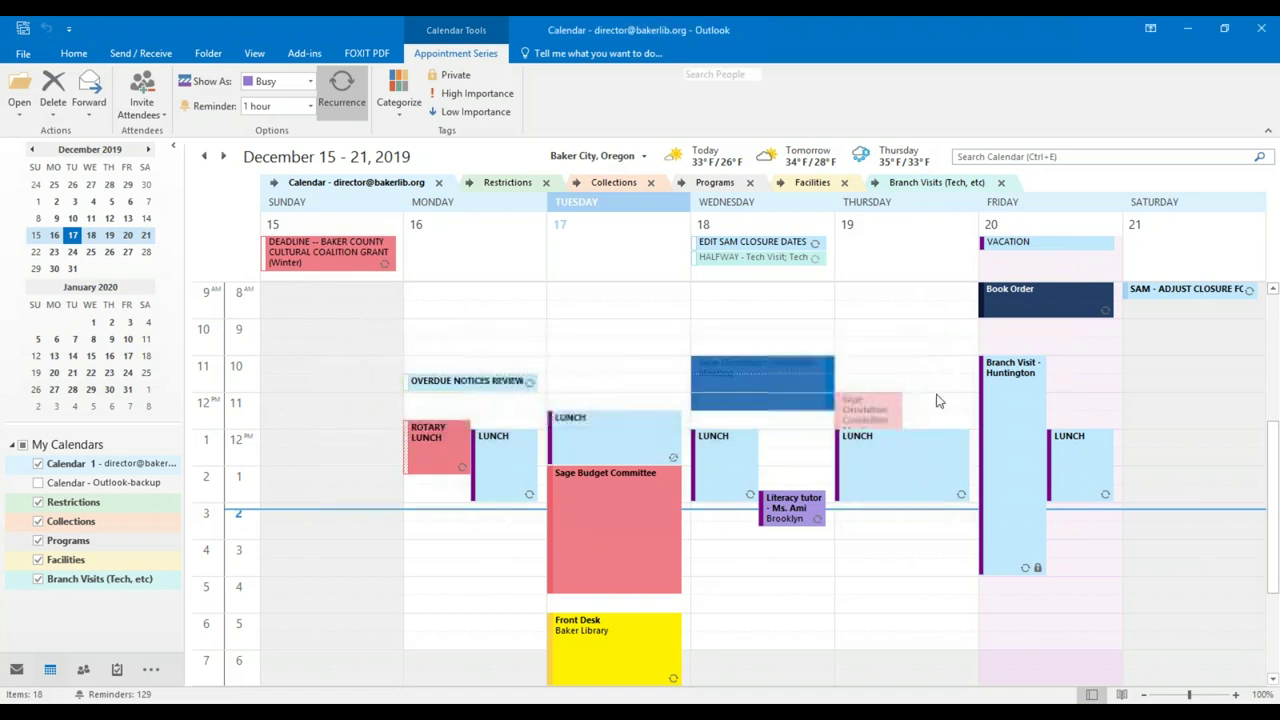
Create and save an appointment with the subject Sage Budget Committee on Thursday, December 19, 2019, from 11:00 AM to 1:00 PM, and select it.
{"action": "left_click_drag", "start_coordinate": [868, 403], "coordinate": [884, 457]}
{"action": "right_click", "coordinate": [883, 418]}
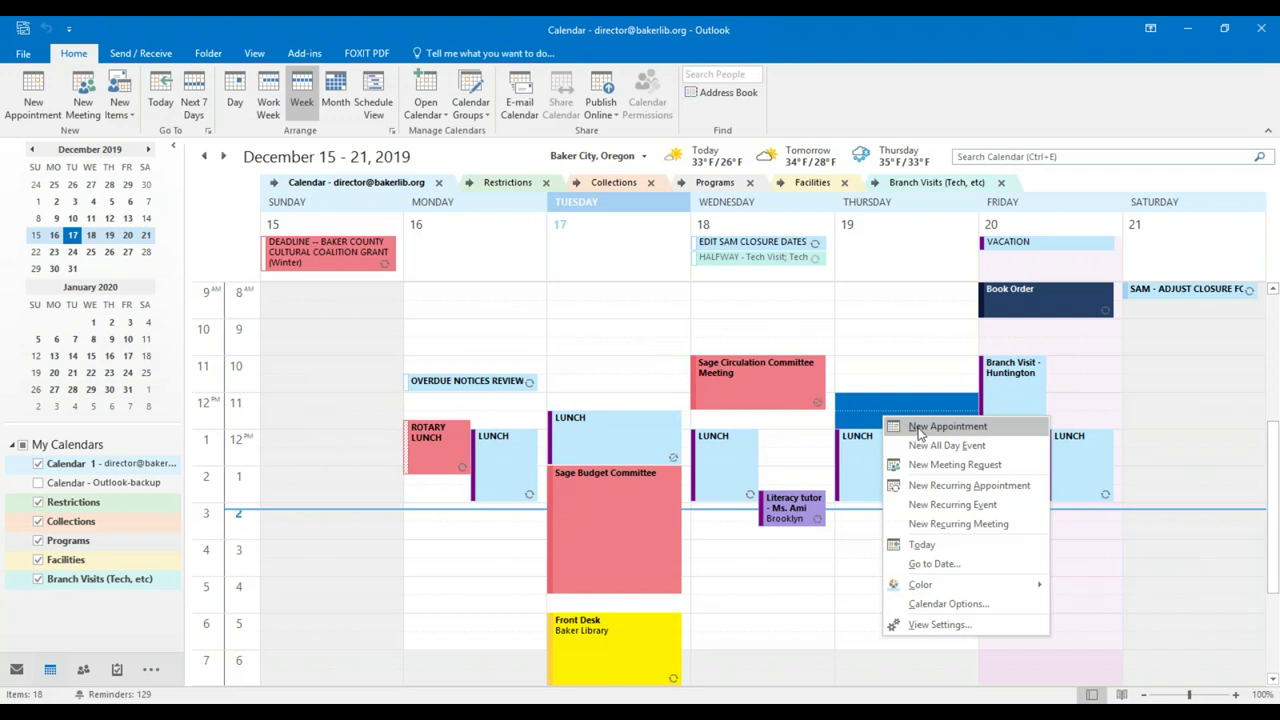
{"action": "left_click", "coordinate": [919, 428]}
{"action": "type", "text": "Sage Budget"}
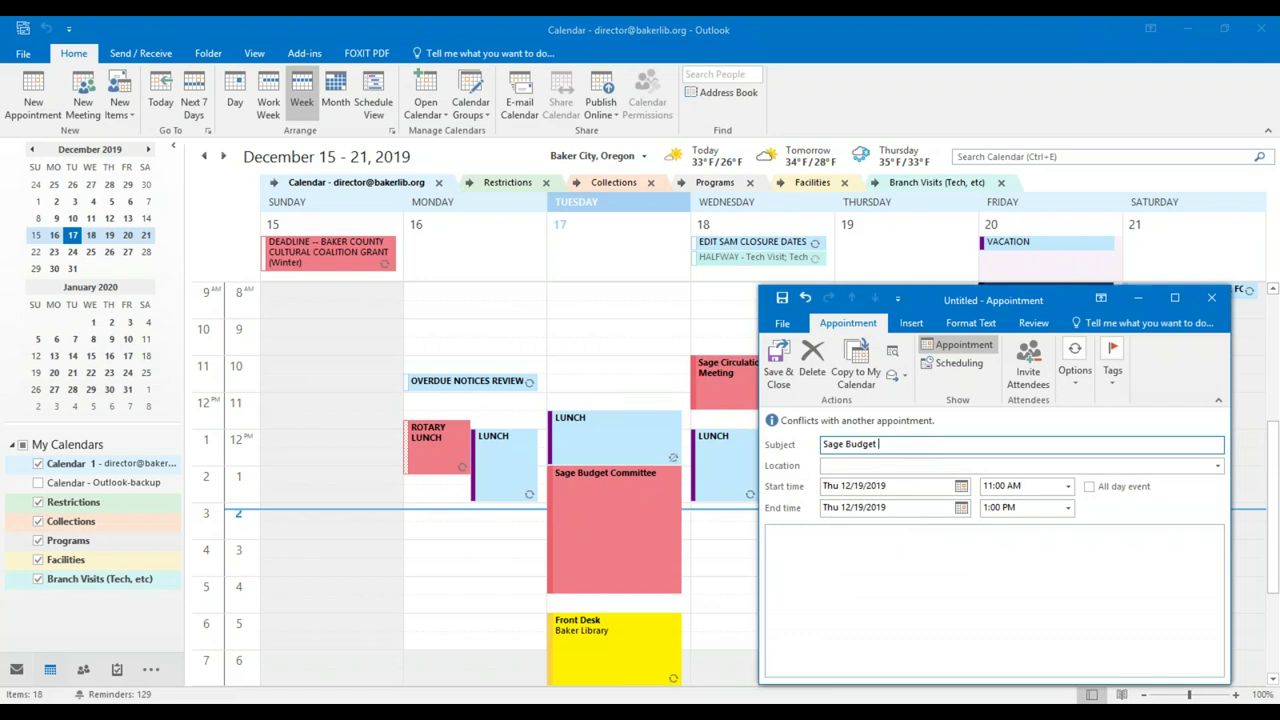
{"action": "type", "text": " Committee"}
{"action": "left_click_drag", "start_coordinate": [927, 297], "coordinate": [627, 233]}
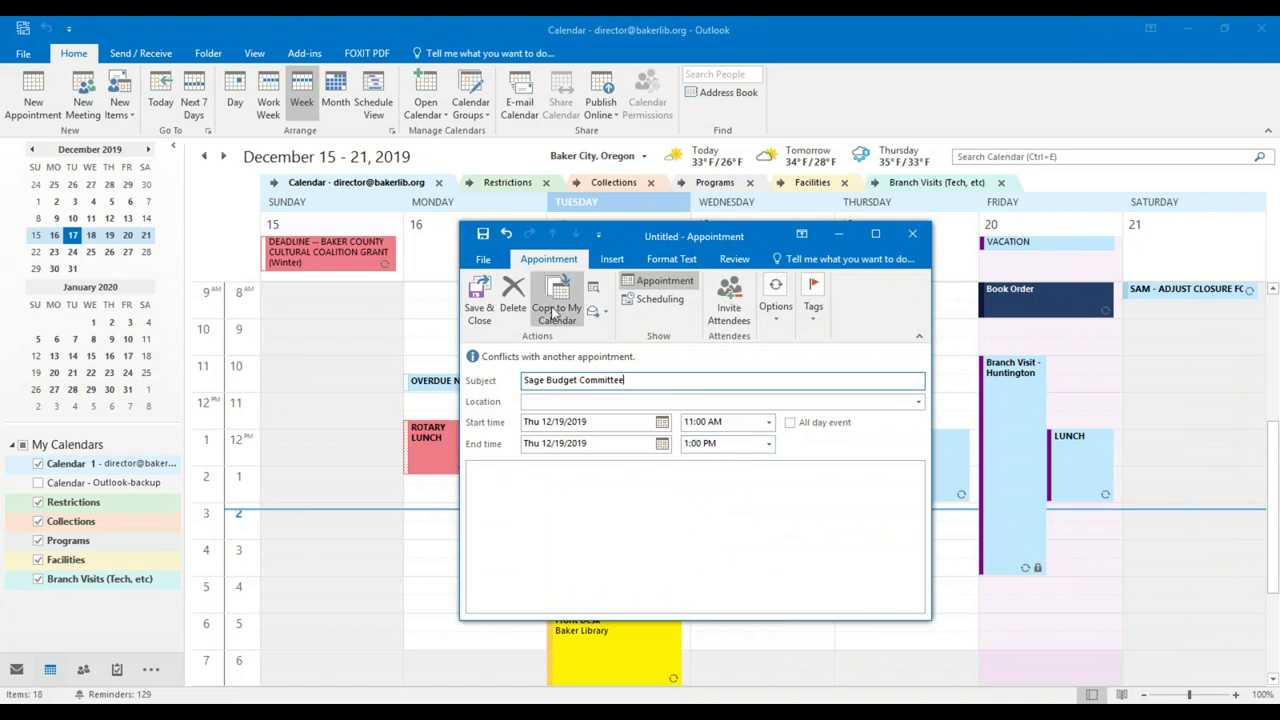
{"action": "left_click", "coordinate": [481, 298]}
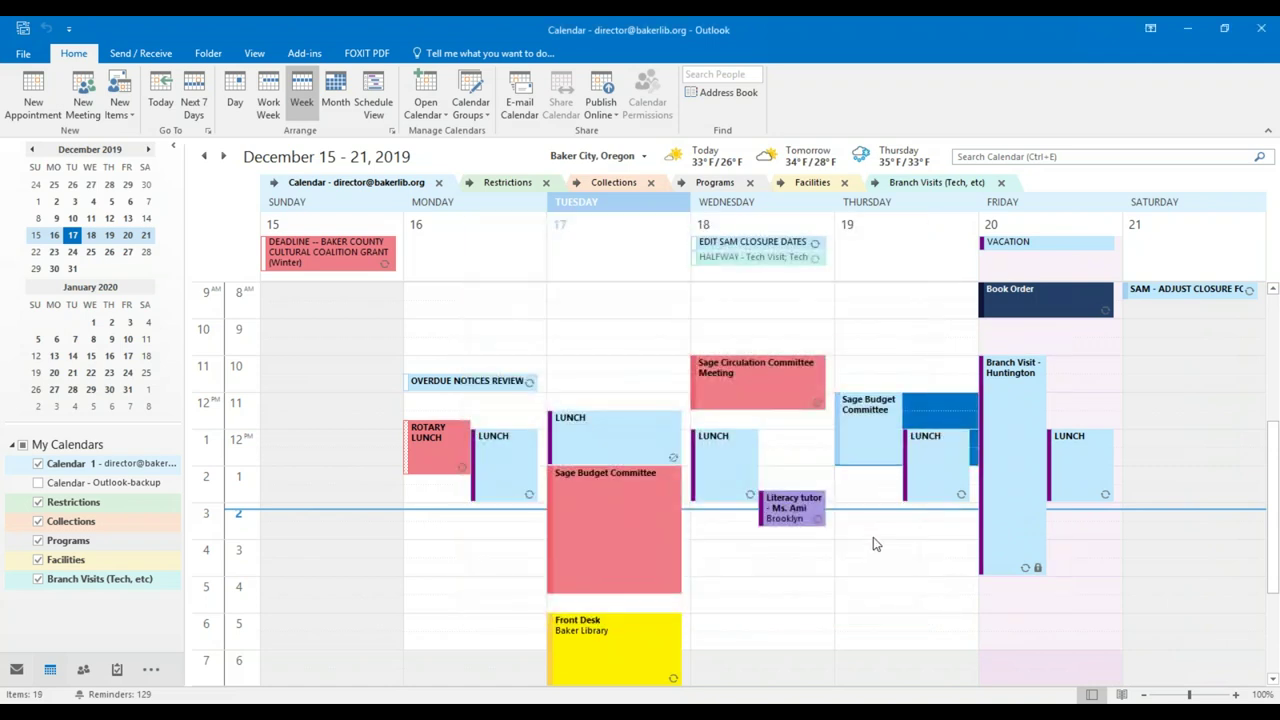
{"action": "left_click", "coordinate": [864, 426]}
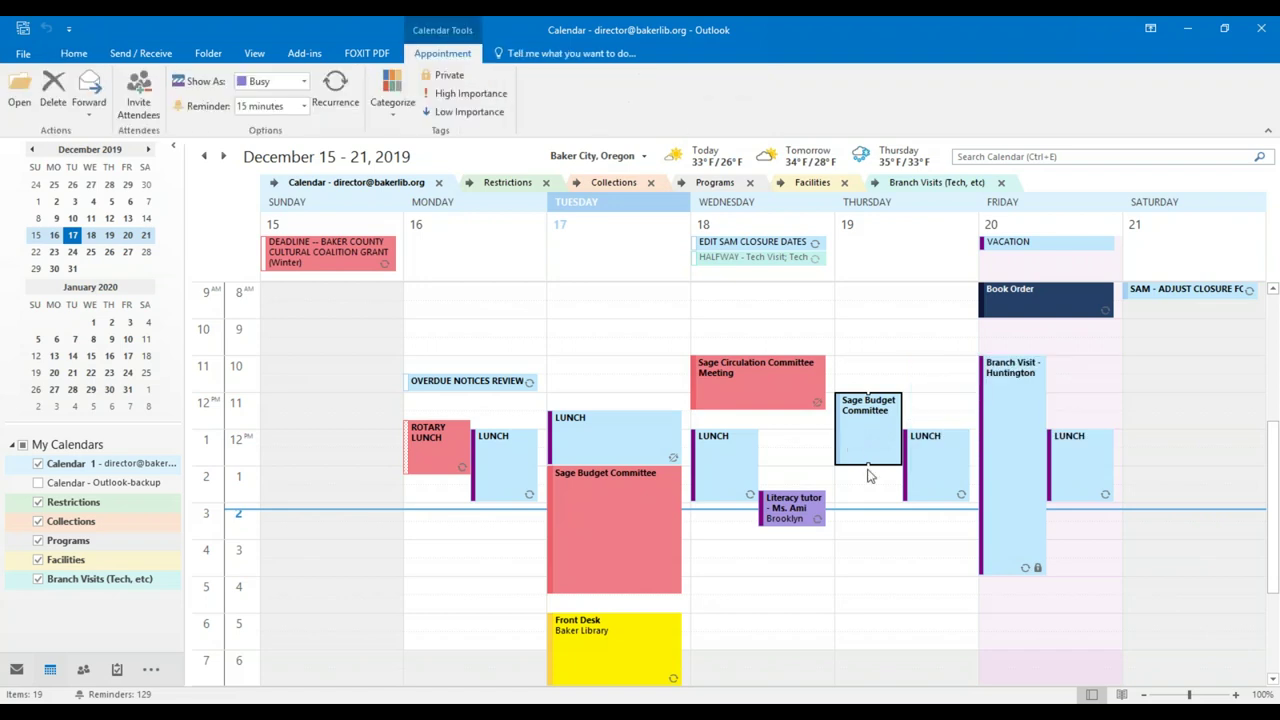